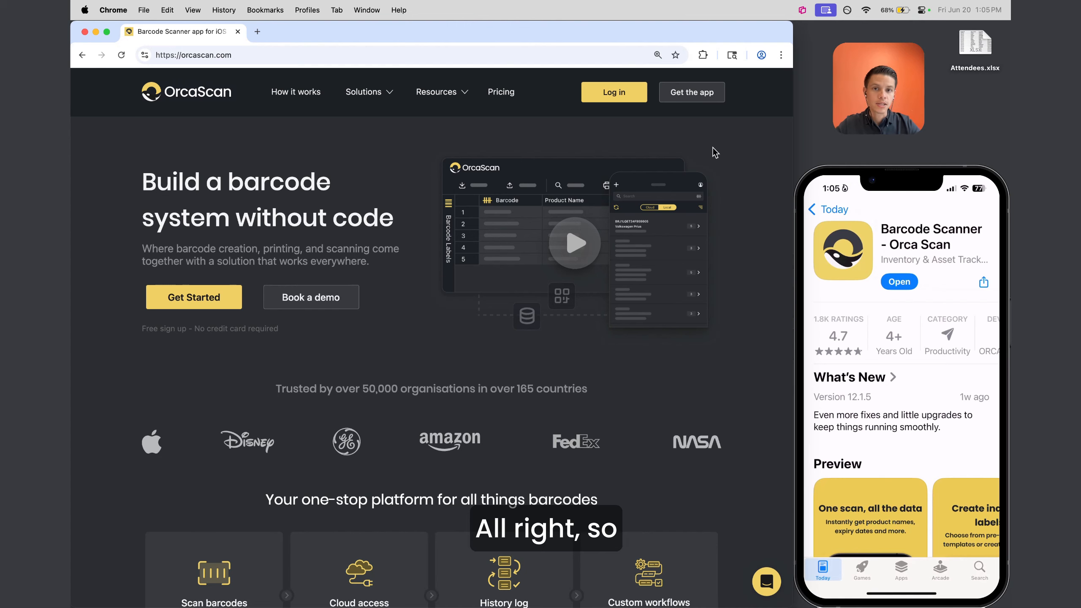
Log in to the Orca Scan cloud account with the account e-mail and password
left_click(614, 92)
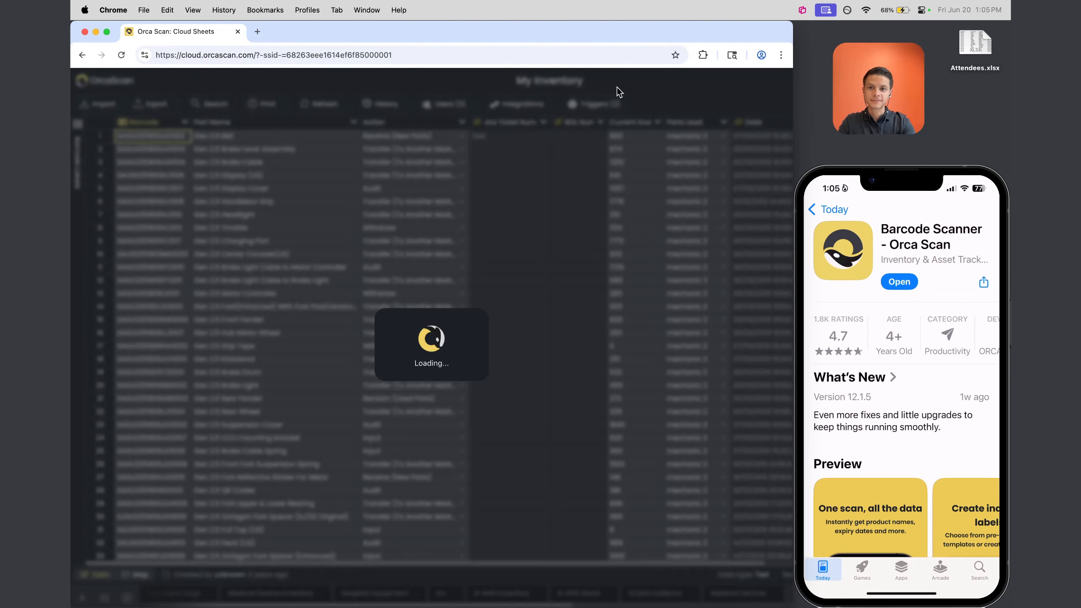
left_click(418, 184)
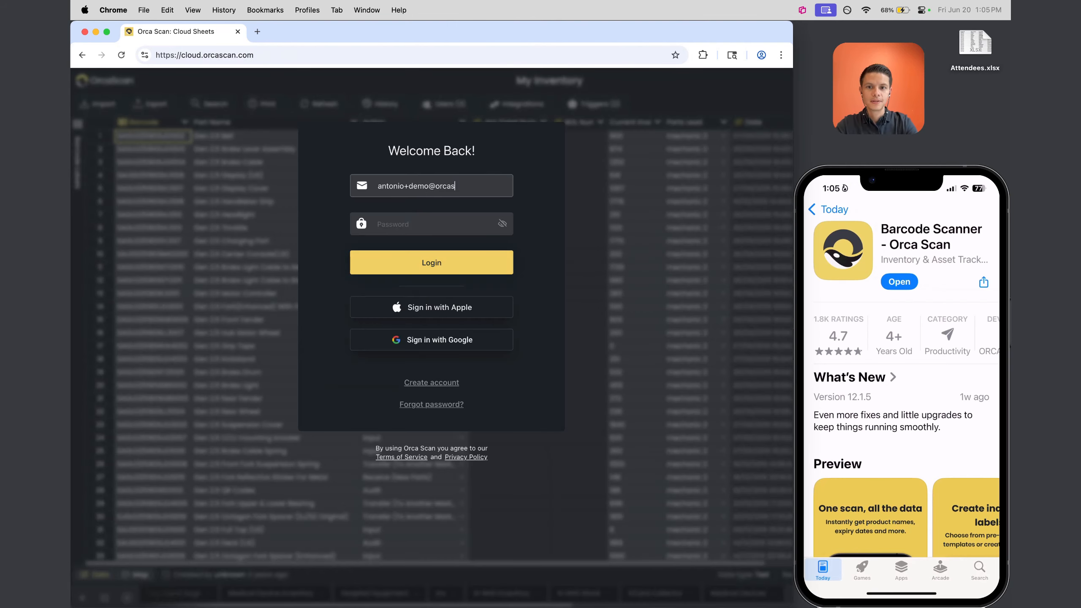
key("Tab")
type("••••••••")
key("Return")
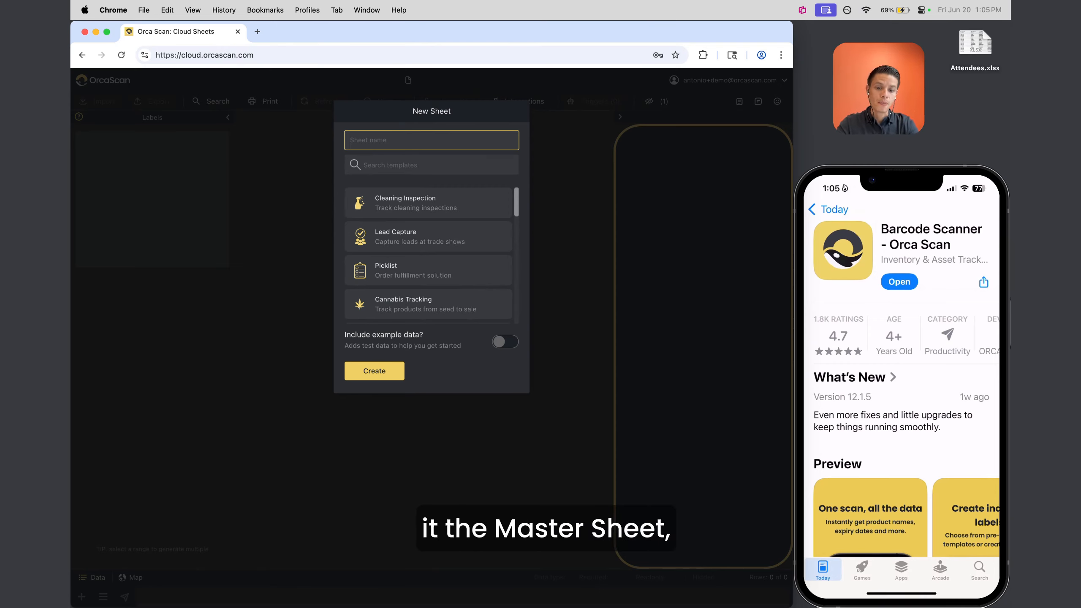
Name the new sheet 'Master Sheet', choose the Lead Capture template and create it
type("Master Sheet")
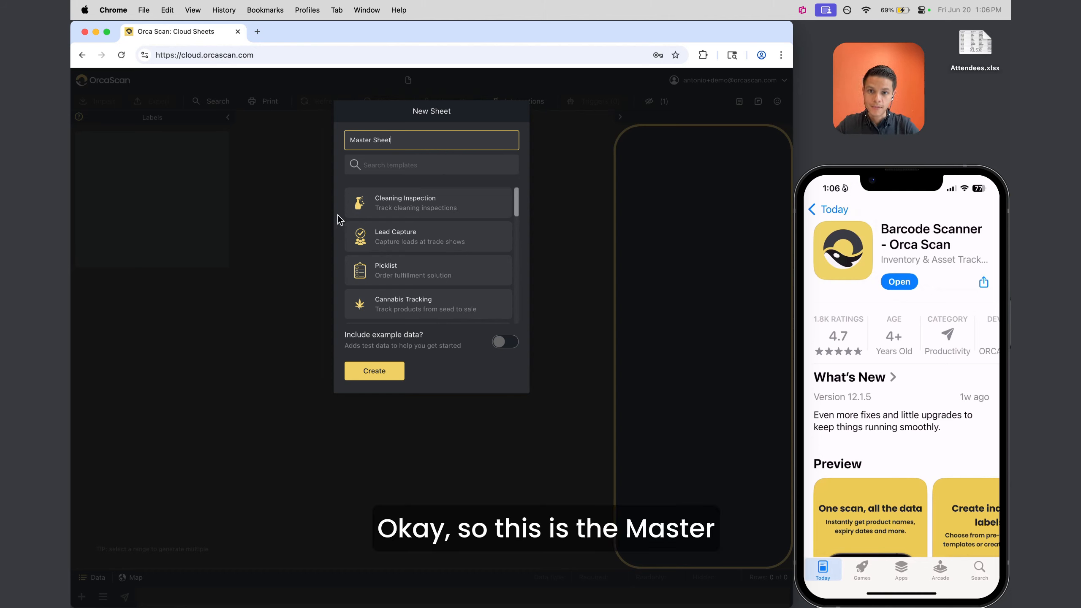
scroll(440, 272, "down", 4)
scroll(439, 271, "up", 4)
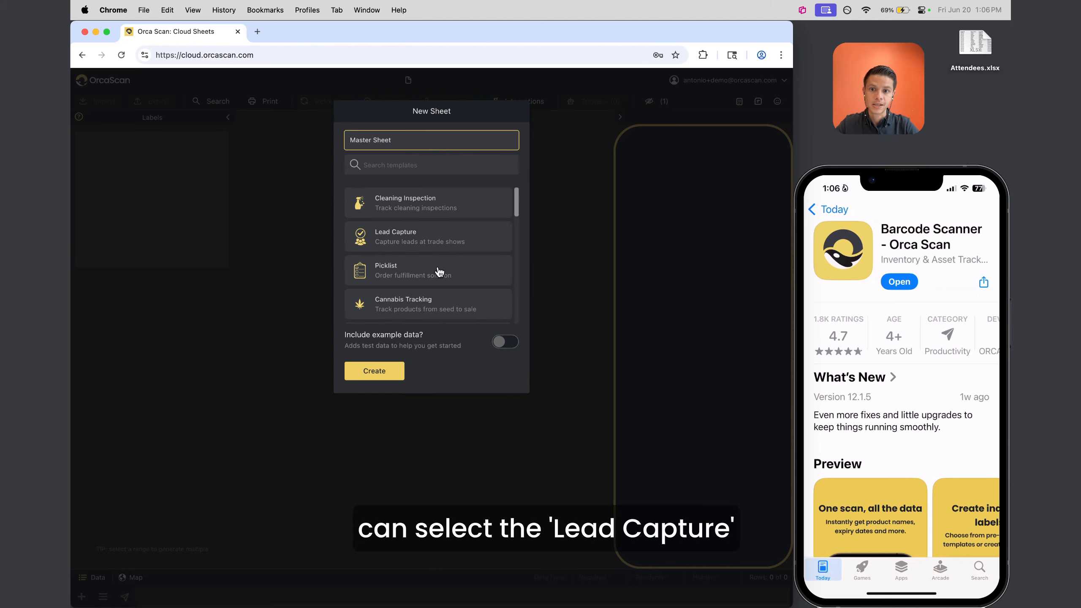
left_click(421, 242)
left_click(388, 371)
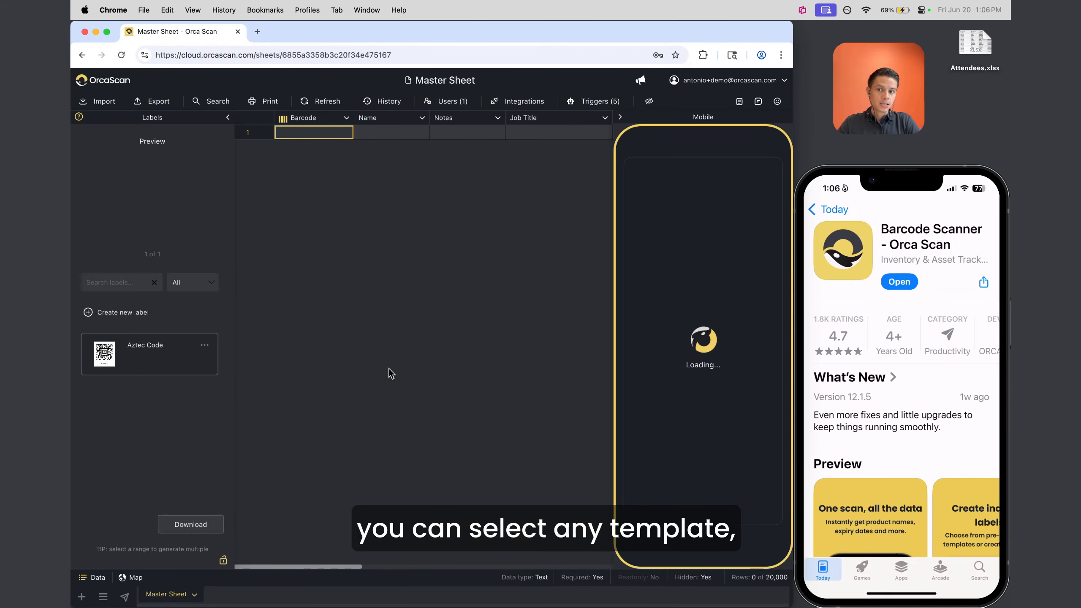
Collapse the Labels and Mobile preview panels, then look at and close the Notes column options
left_click(228, 118)
left_click(623, 118)
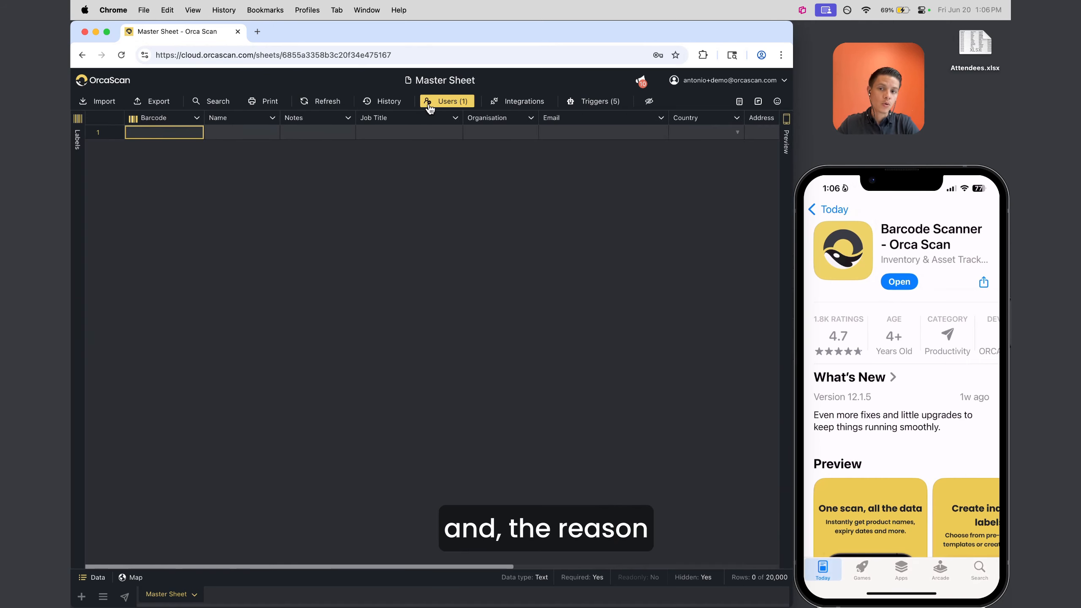
left_click(294, 121)
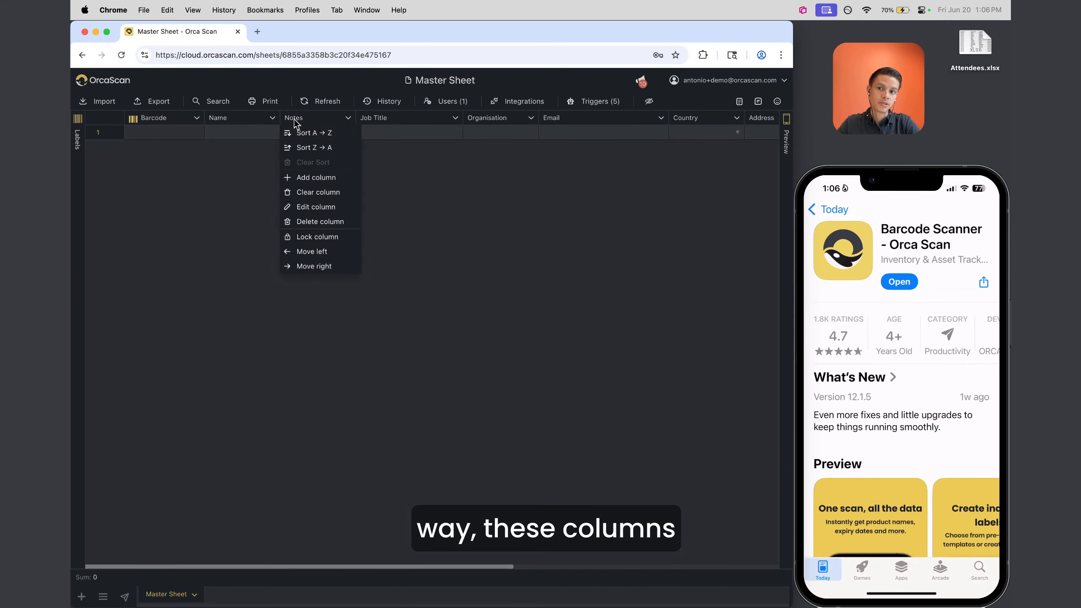
left_click(419, 207)
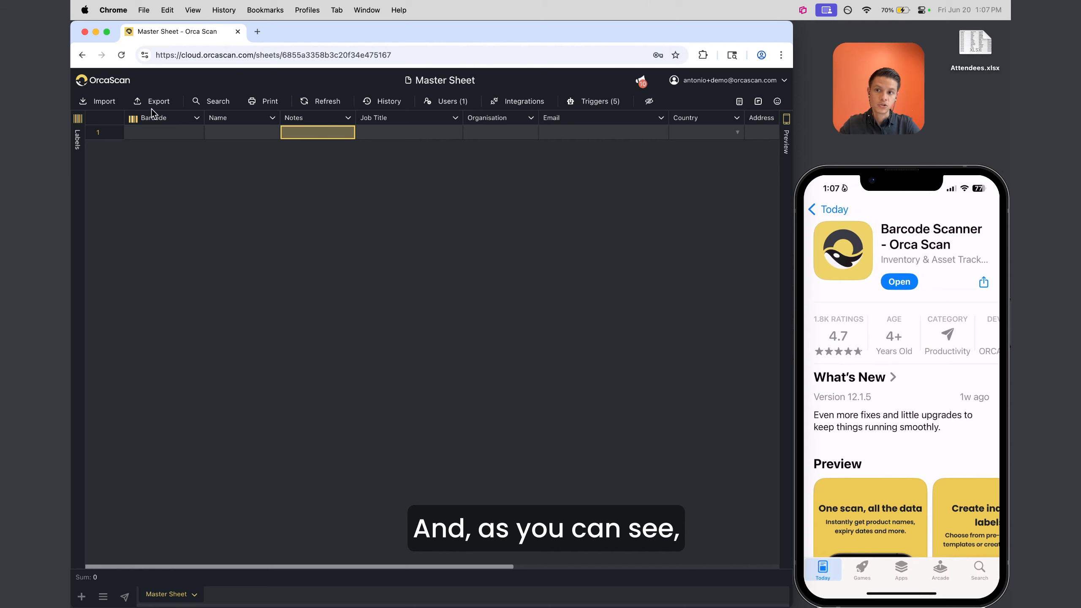
Select each row 1 cell from Barcode to Organisation, then the whole of row 1
left_click(158, 125)
left_click(266, 124)
left_click(319, 126)
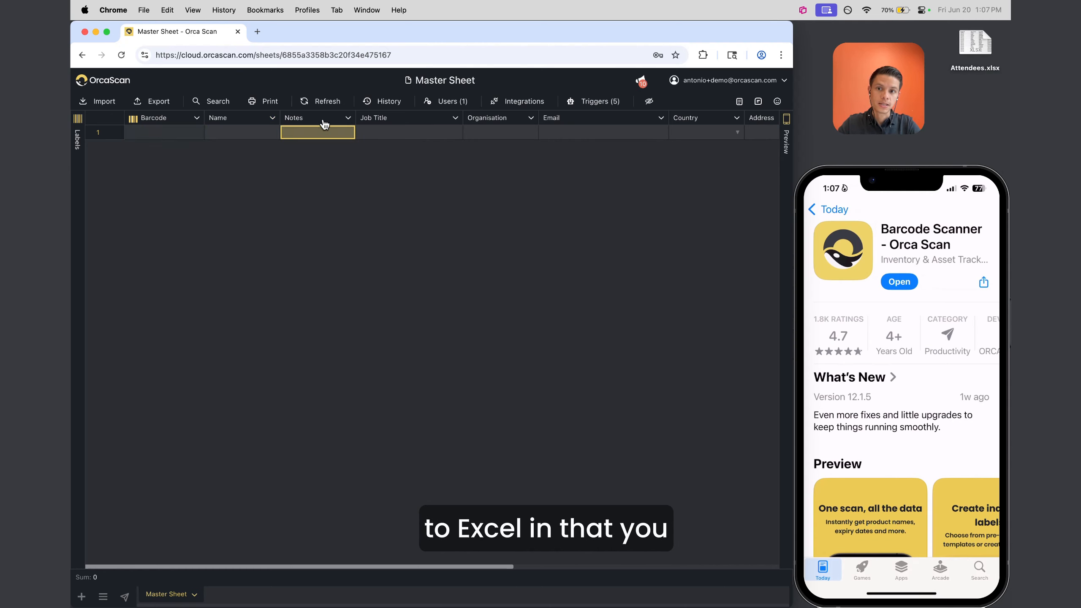
left_click(389, 125)
left_click(489, 126)
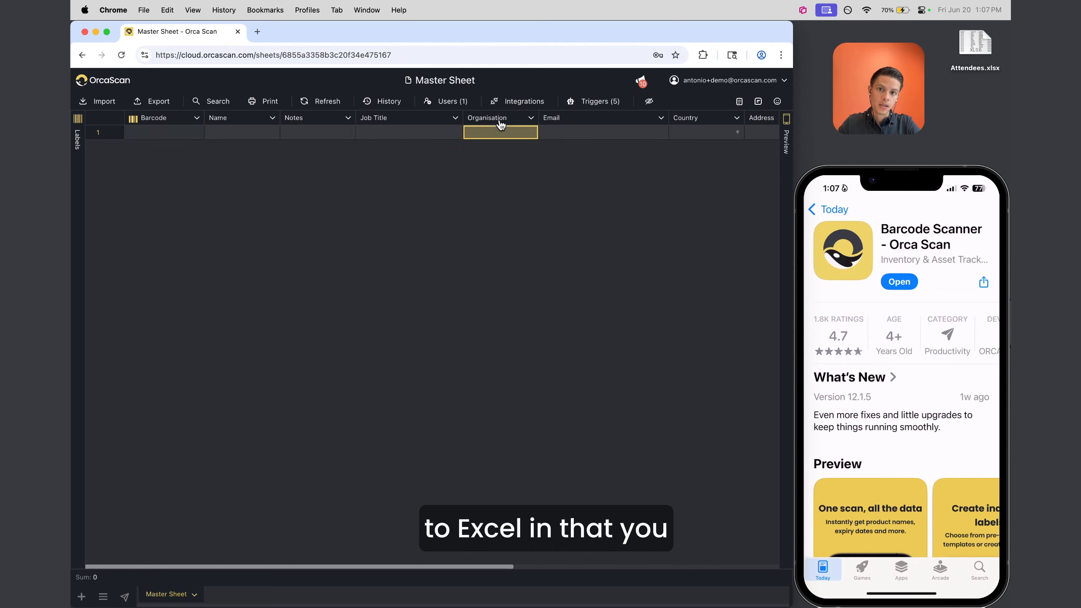
left_click(88, 135)
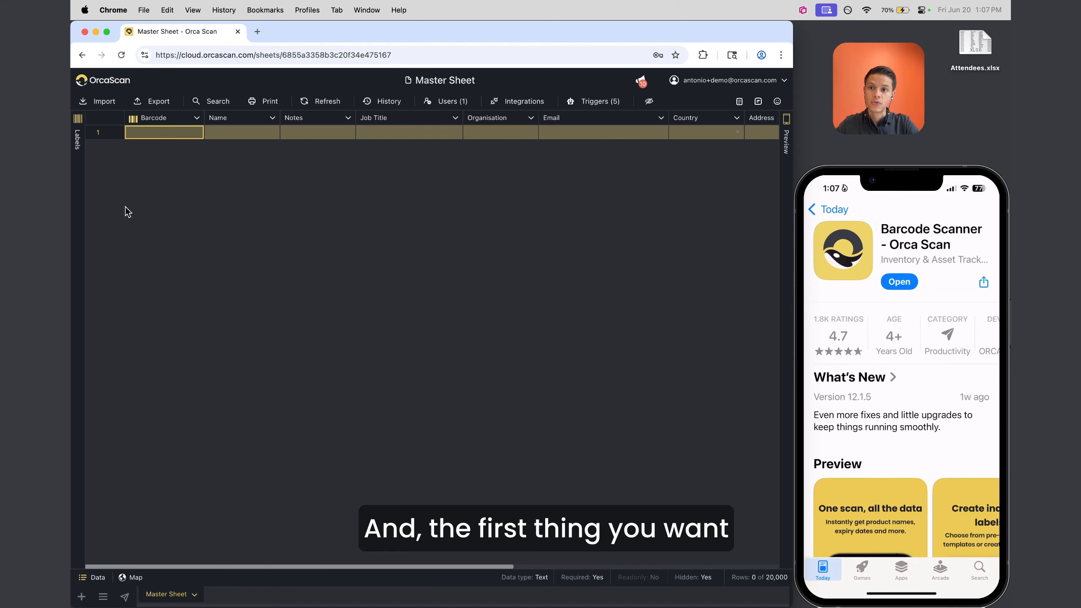
Begin an import into Master Sheet and open Attendees.xlsx from the desktop in Excel
left_click(108, 106)
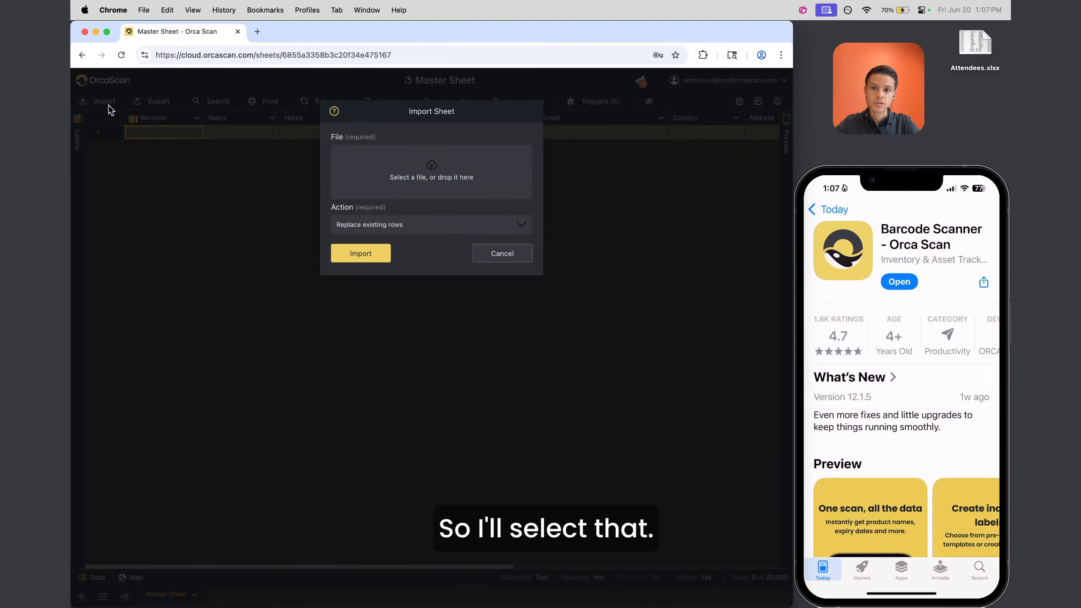
left_click(976, 44)
double_click(976, 44)
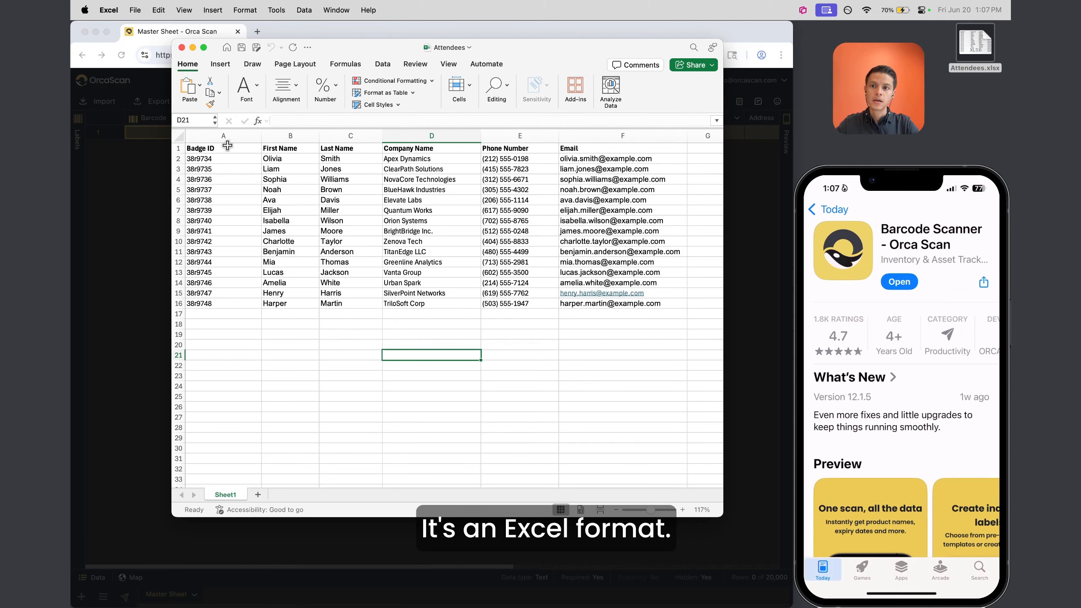
left_click_drag(226, 148, 637, 366)
left_click(638, 366)
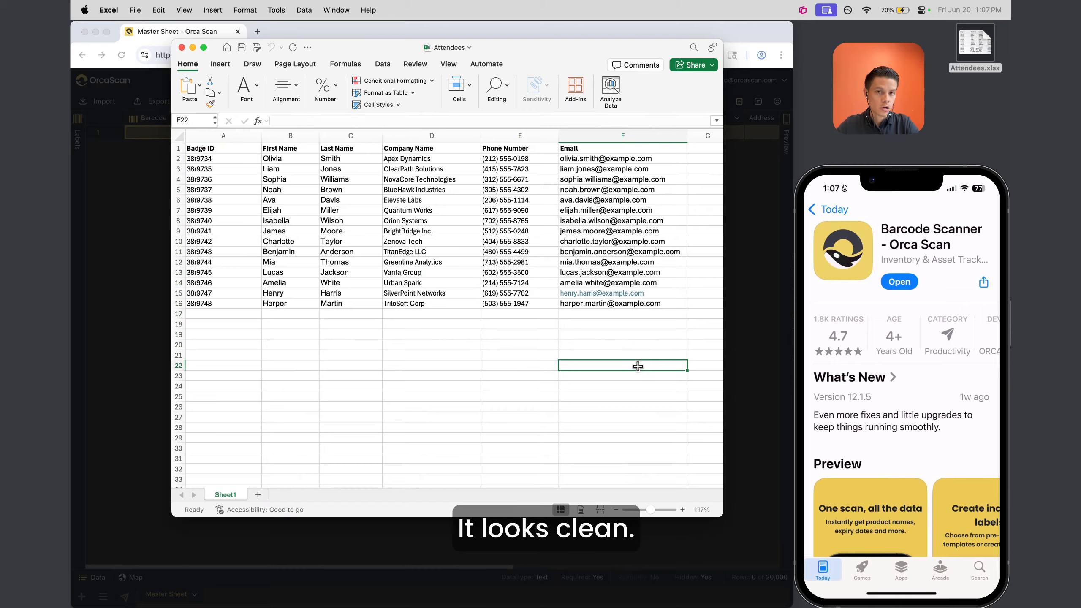
scroll(637, 365, "right", 5)
left_click_drag(503, 147, 727, 148)
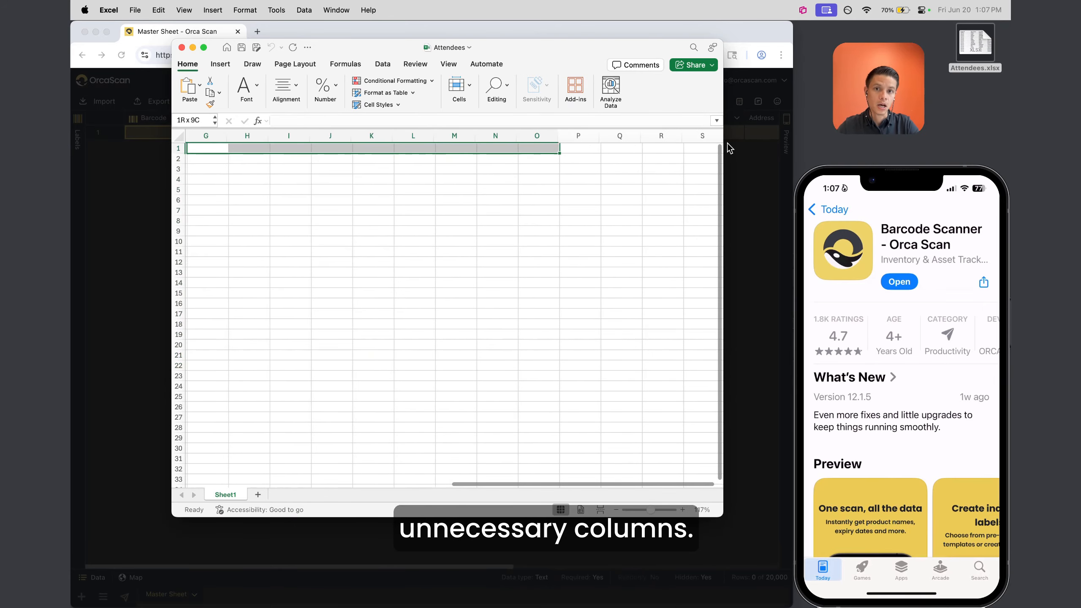
left_click(365, 186)
scroll(366, 185, "left", 10)
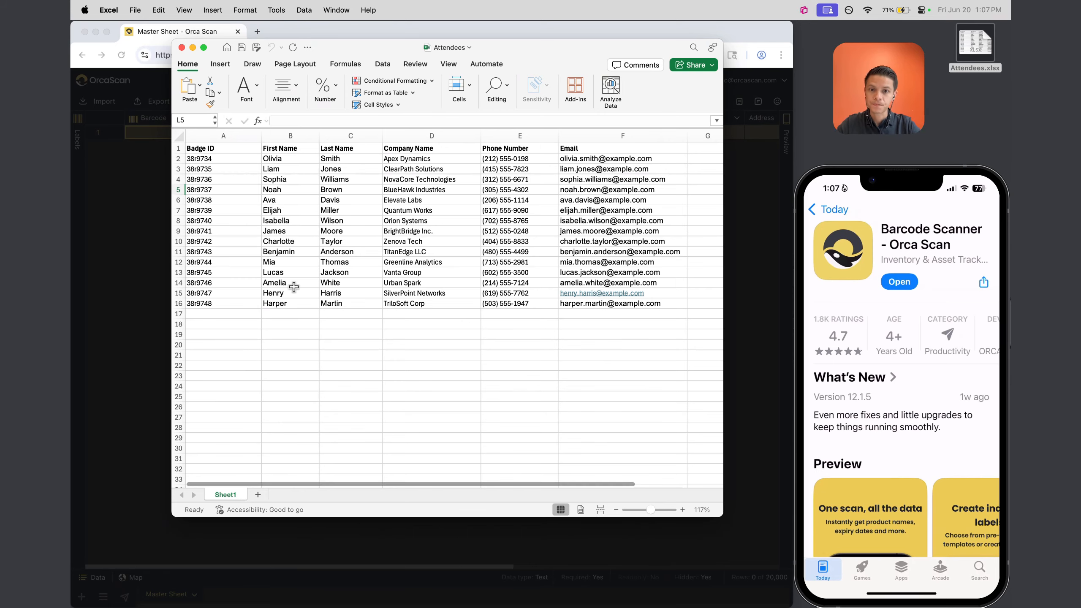
left_click(204, 135)
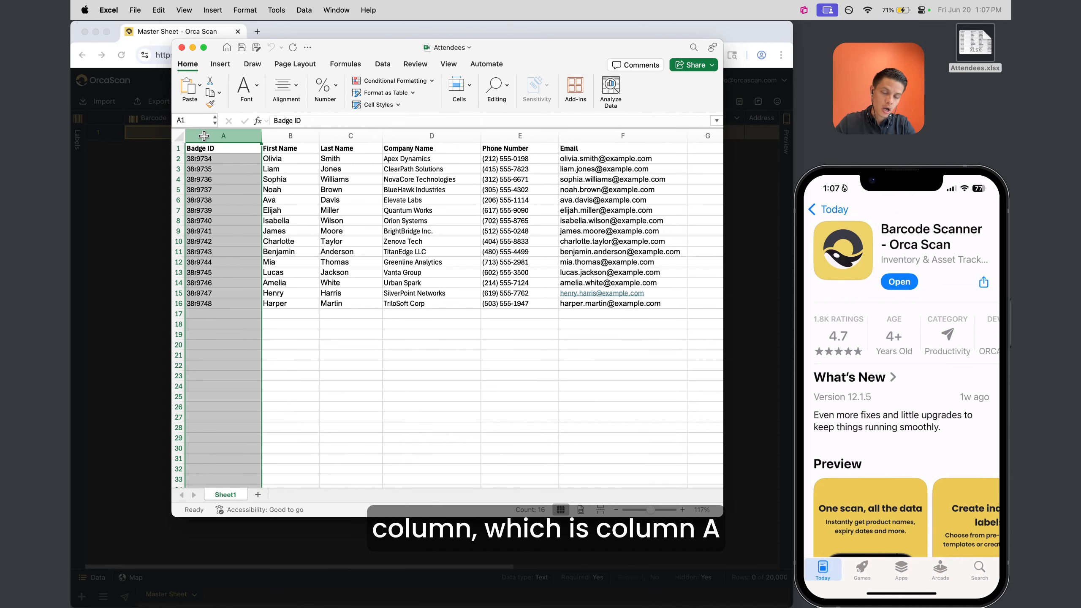
Change the A1 header from Badge ID to Barcode
left_click(212, 148)
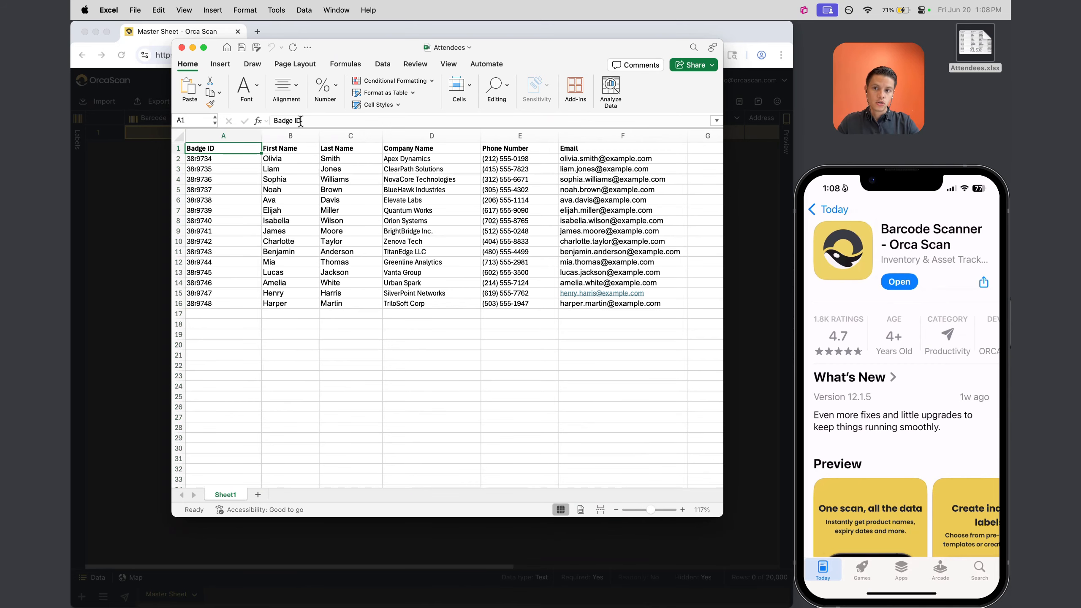
left_click_drag(302, 120, 257, 121)
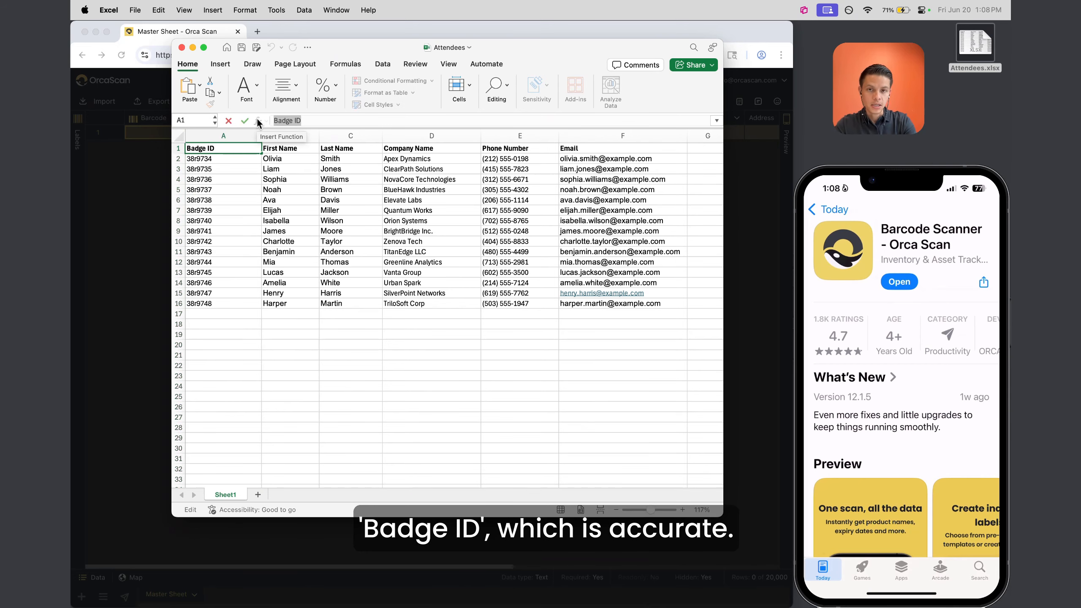
type("Barcode")
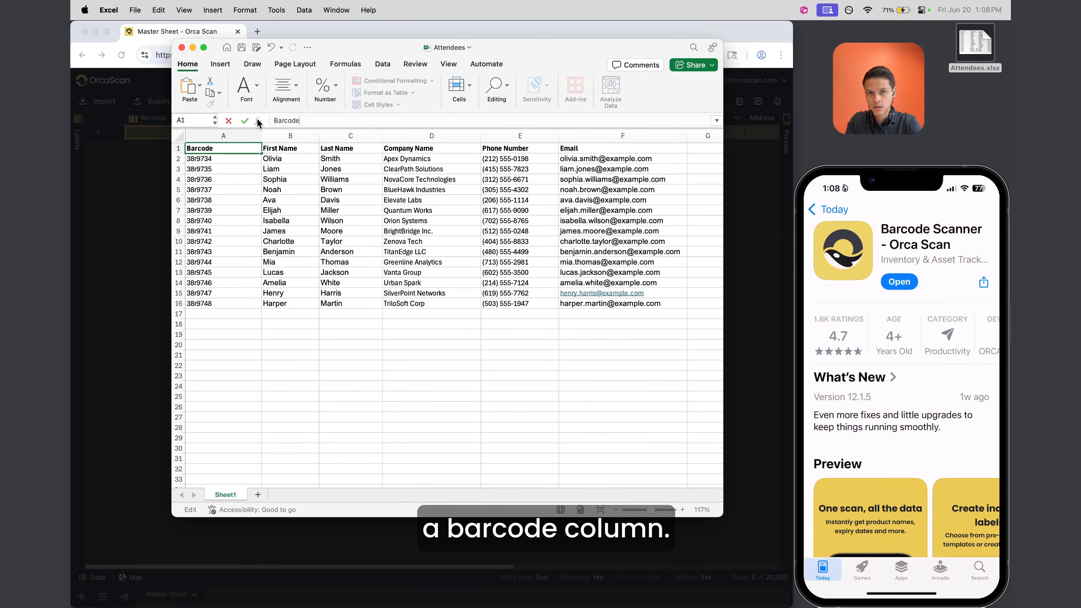
key("Return")
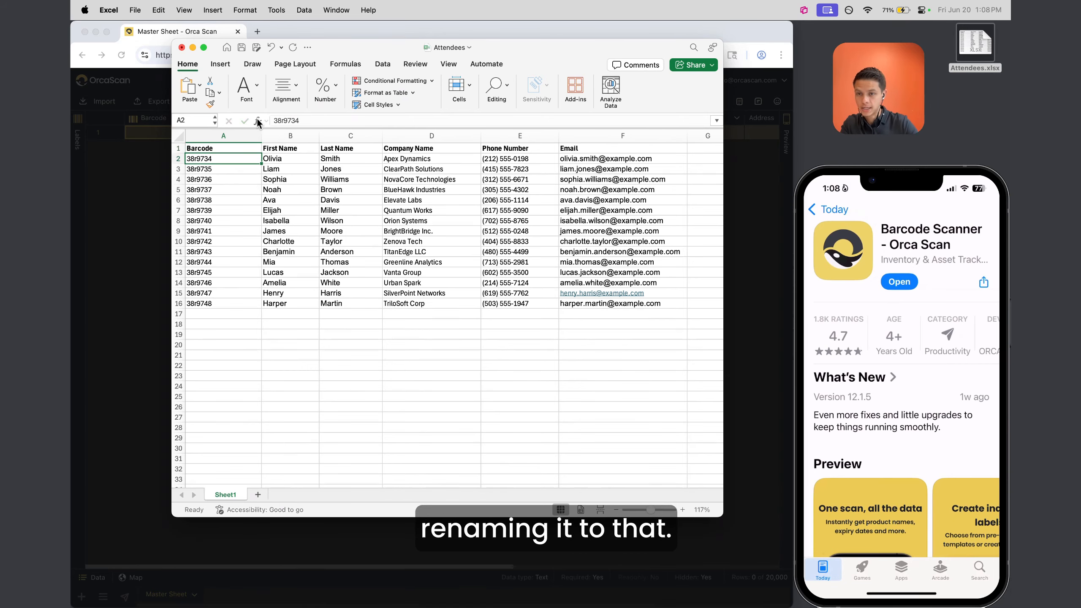
Clear and re-paste the barcode values in A2:A16, then save and close the workbook
left_click_drag(213, 158, 207, 302)
key("super+c")
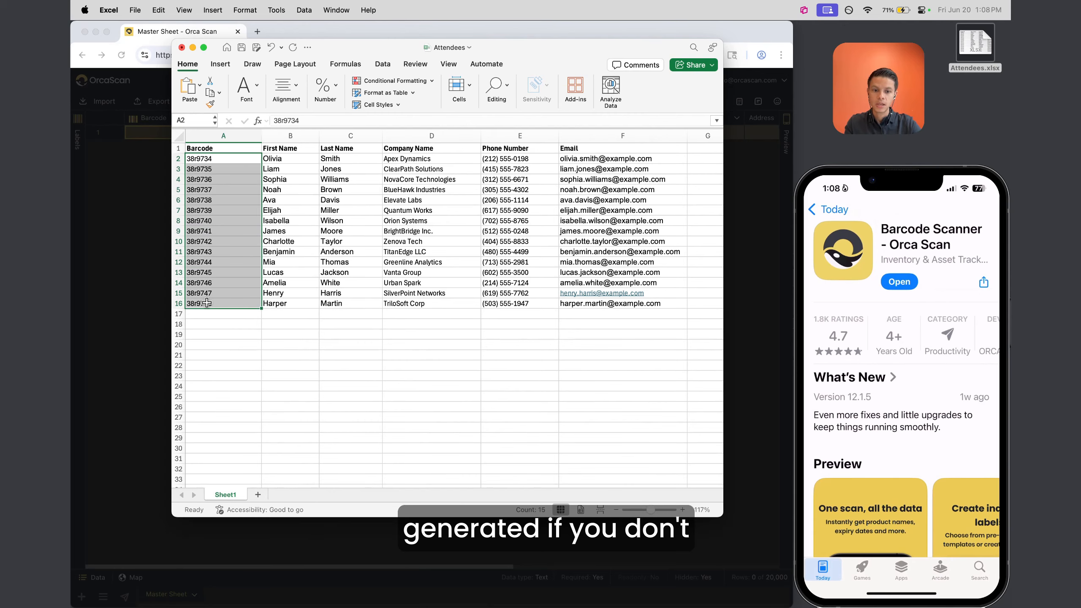
key("Delete")
left_click(361, 354)
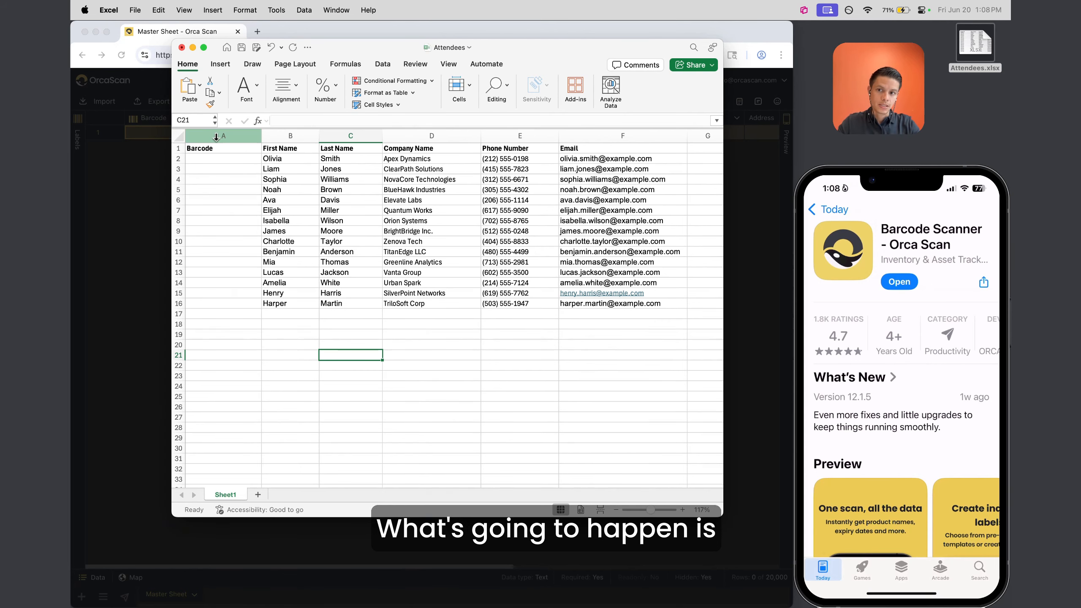
left_click_drag(213, 157, 217, 303)
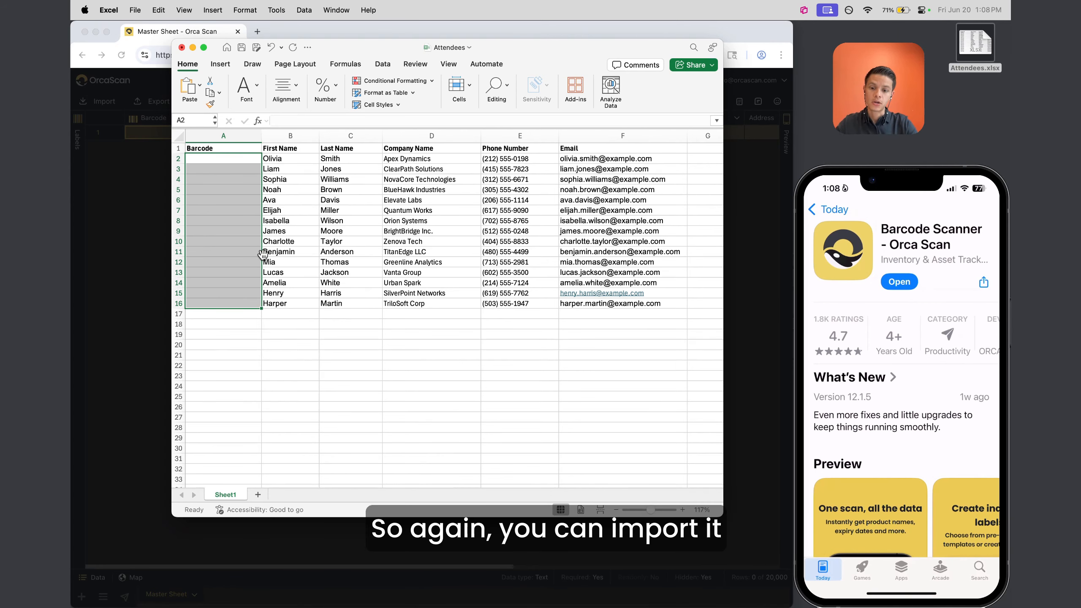
key("super+v")
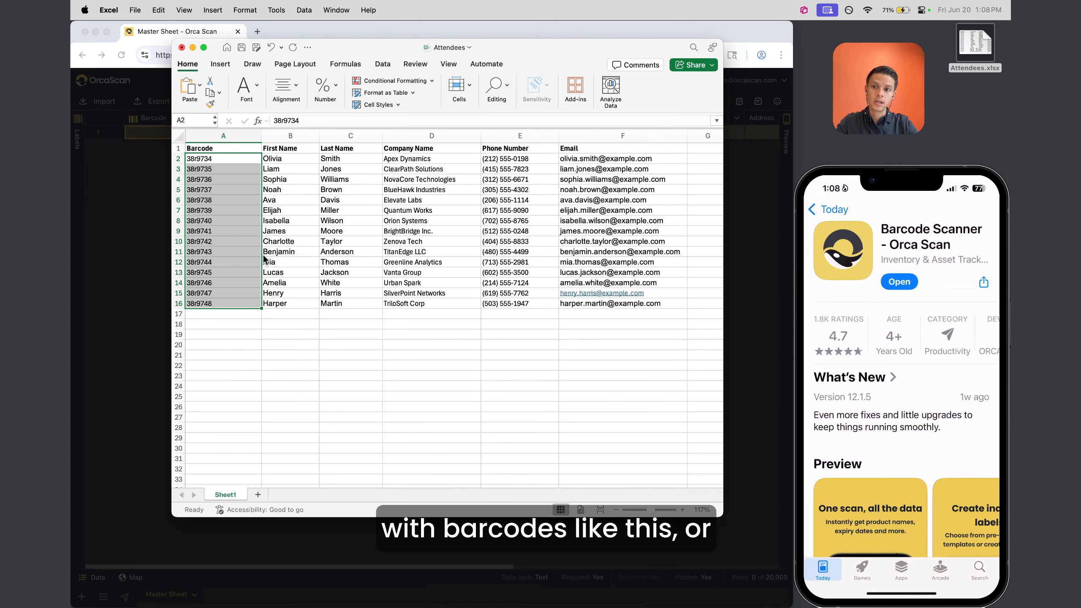
key("super+z")
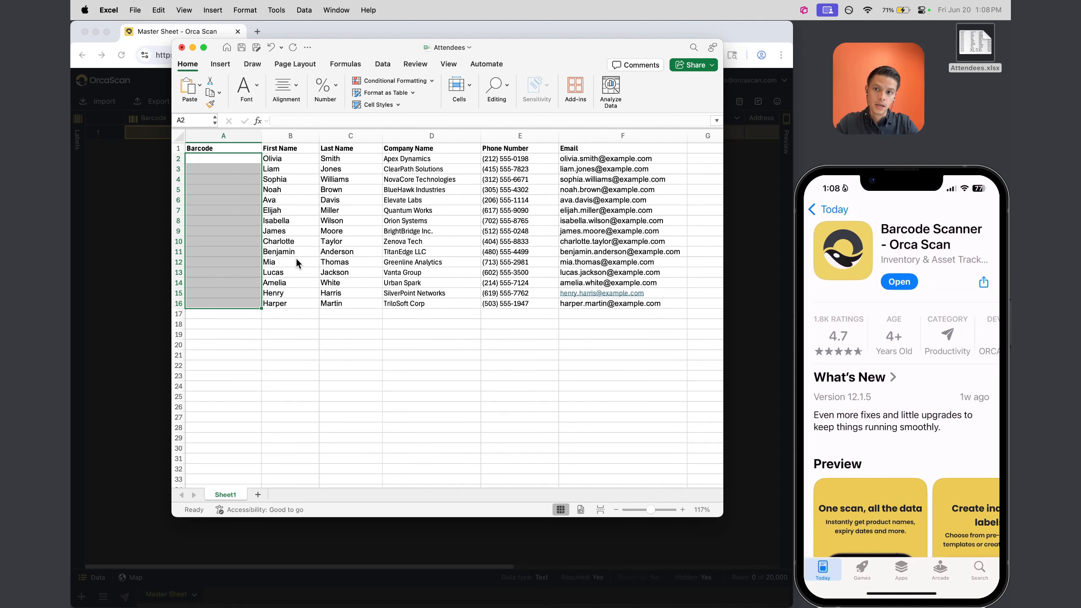
key("super+v")
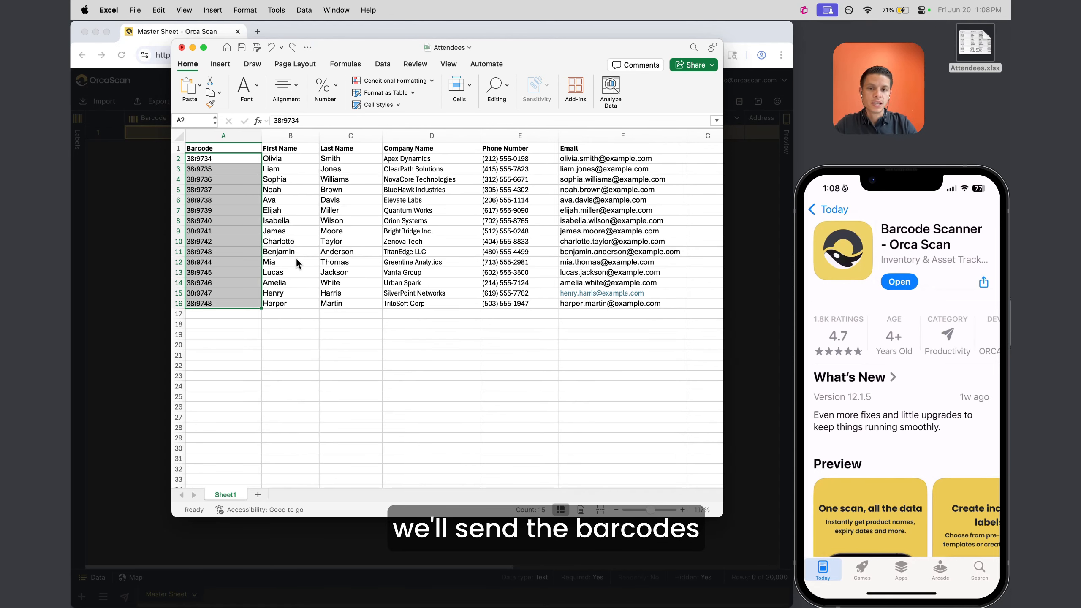
left_click(352, 355)
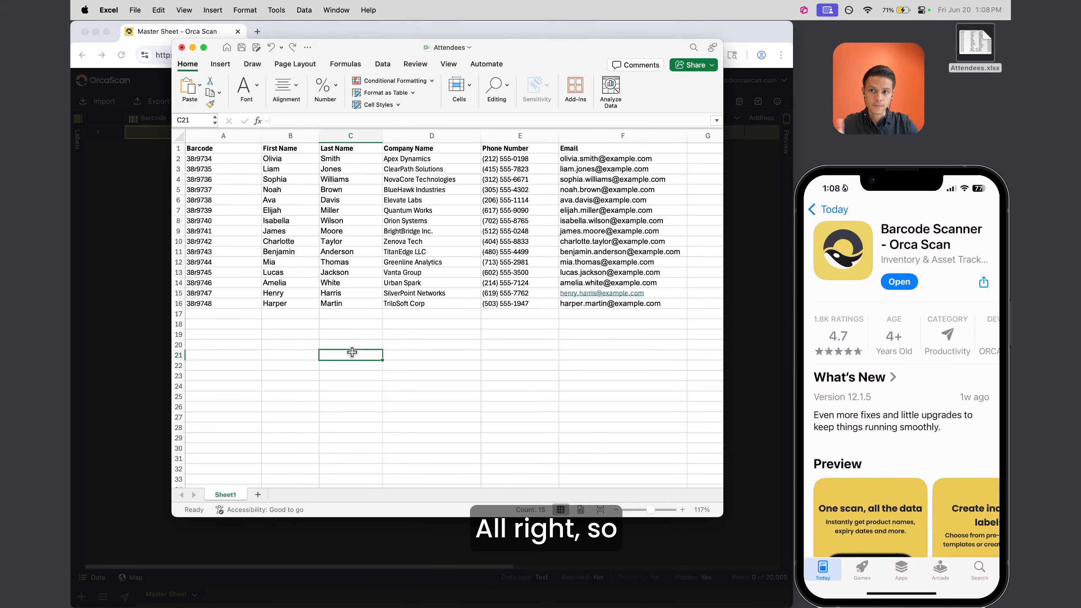
key("super+s")
key("super+w")
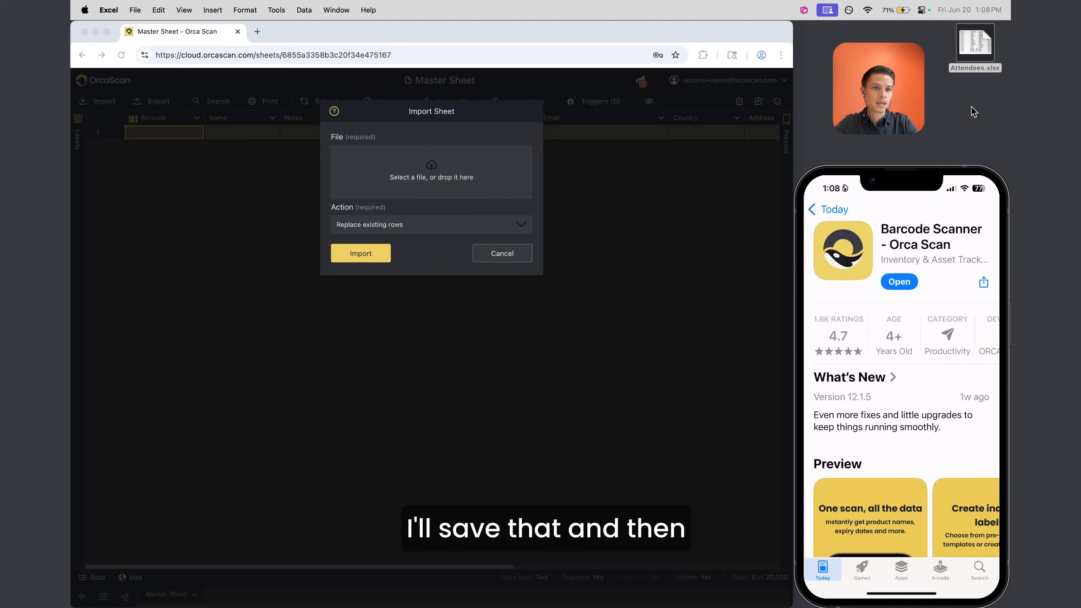
Import Attendees.xlsx into Master Sheet using Add to existing rows, and dismiss the success message
left_click_drag(975, 42, 440, 171)
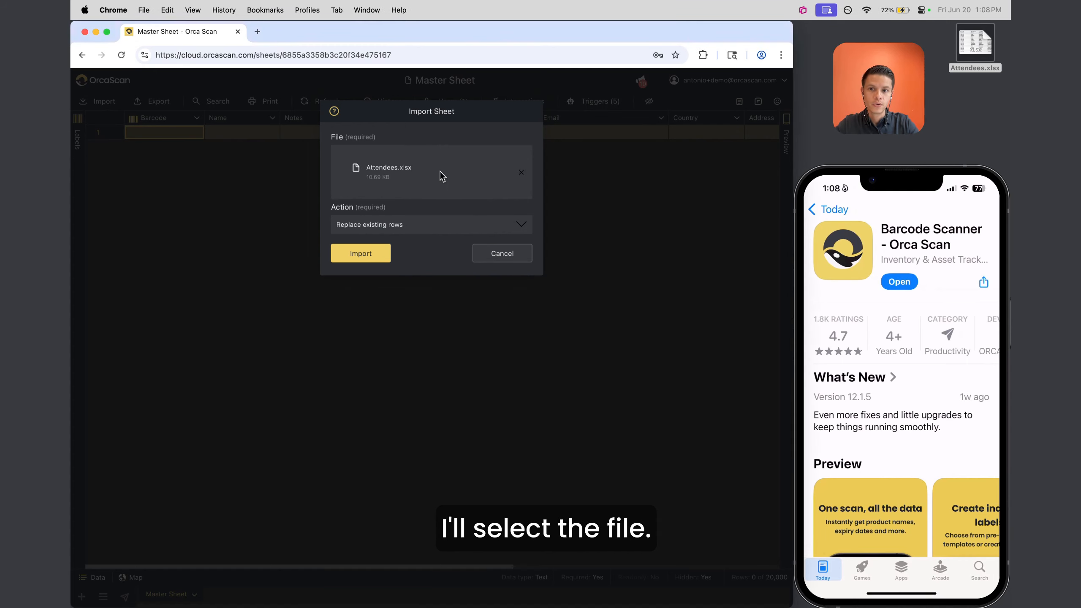
left_click(361, 224)
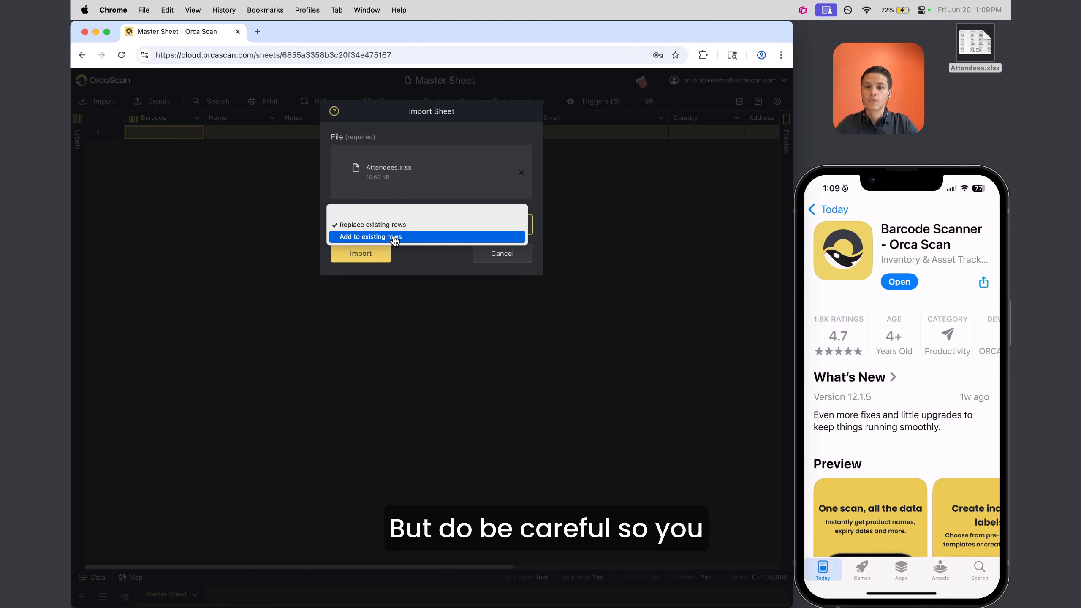
left_click(364, 237)
left_click(343, 252)
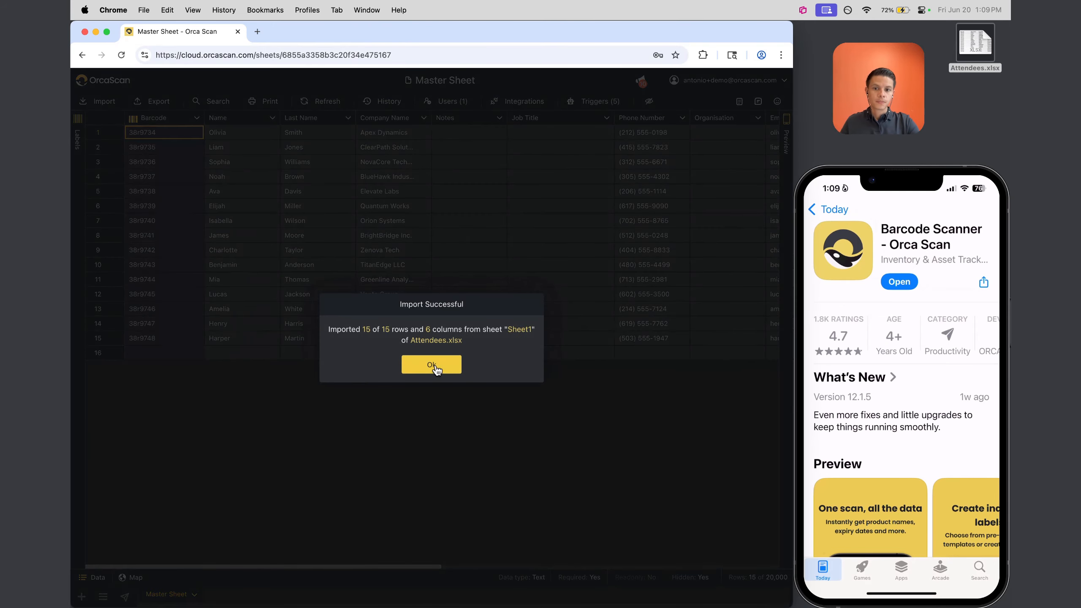
left_click(432, 365)
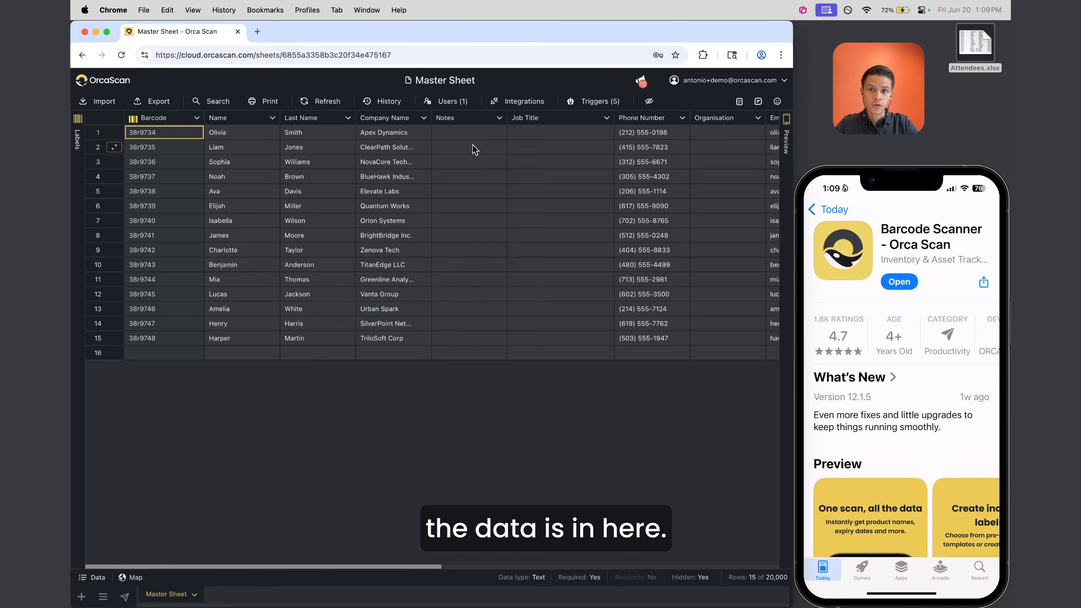
Select the Notes and Job Title columns, then bring up the Notes column's menu
scroll(519, 169, "right", 10)
scroll(518, 169, "left", 10)
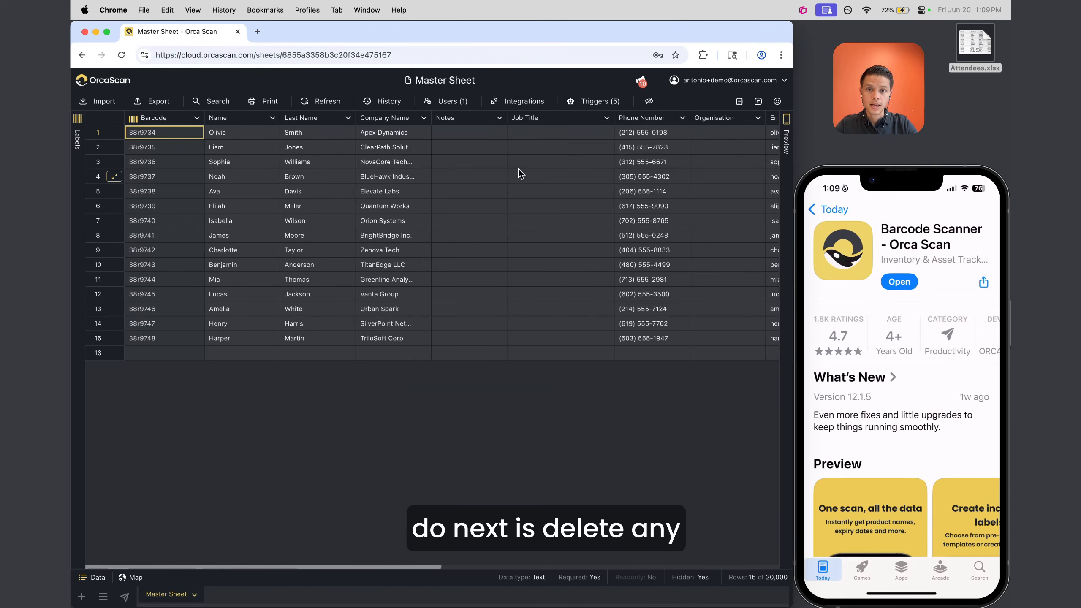
left_click(461, 121)
left_click(536, 121)
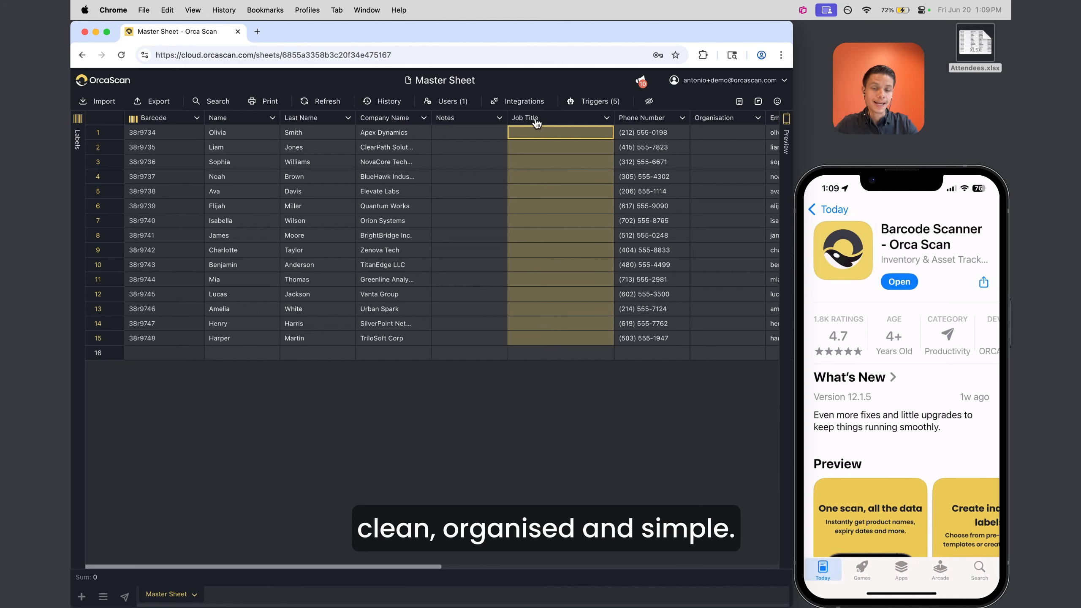
right_click(464, 121)
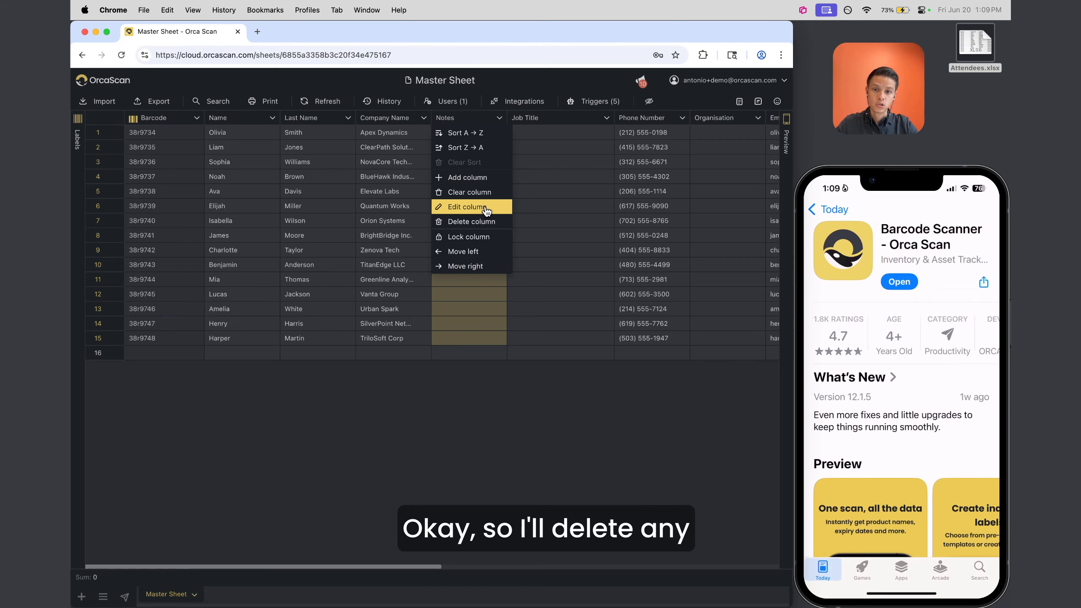
Delete the Notes, Job Title, Organisation and Country columns
left_click(485, 222)
left_click(380, 360)
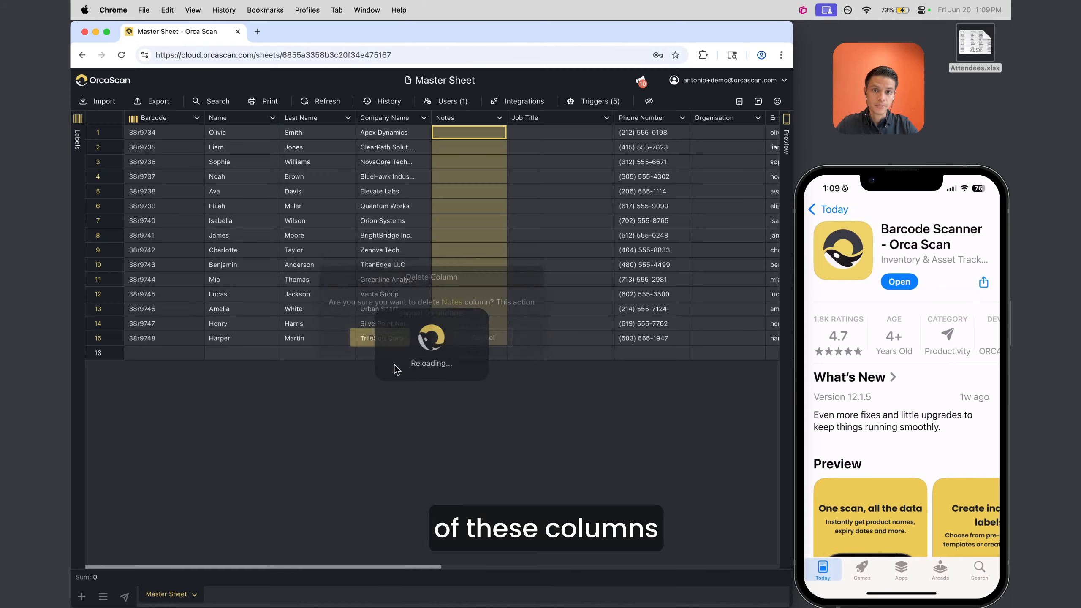
left_click(470, 119)
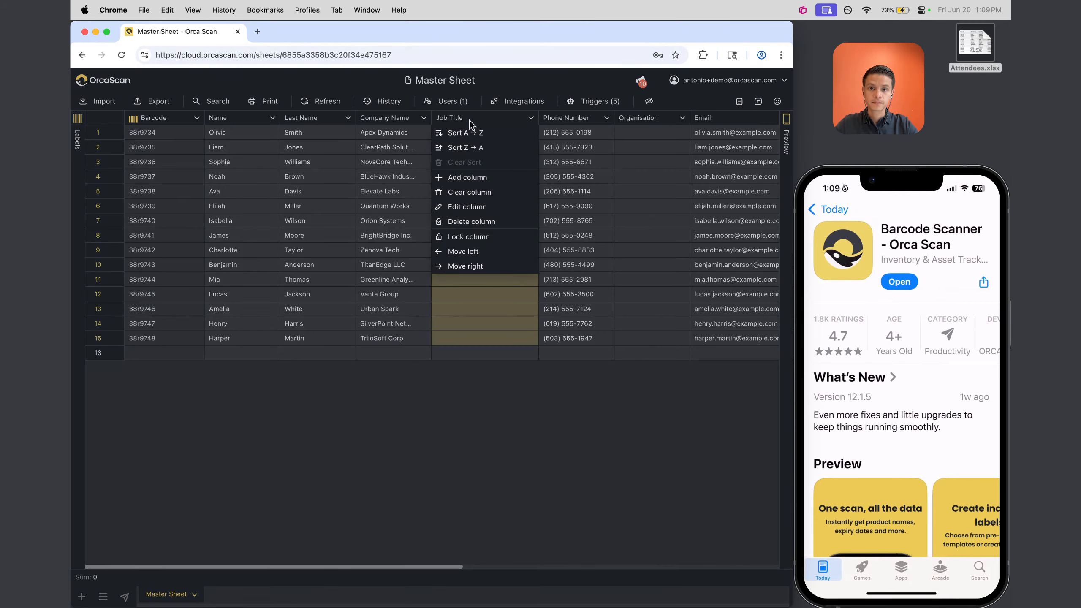
left_click(482, 221)
left_click(380, 362)
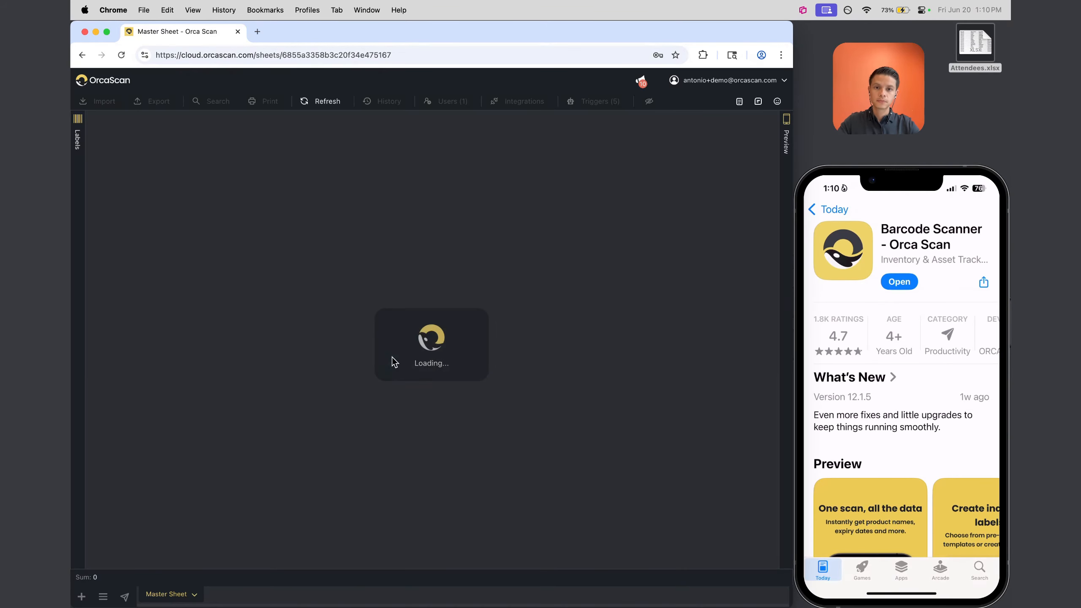
left_click(527, 122)
left_click(540, 220)
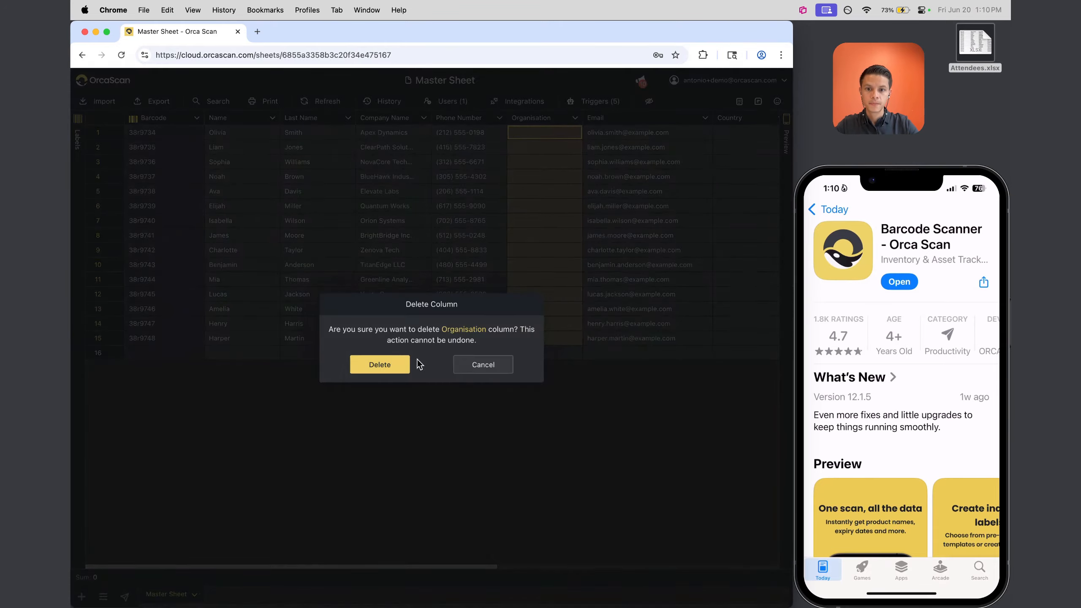
left_click(385, 364)
left_click(671, 121)
left_click(680, 221)
left_click(381, 362)
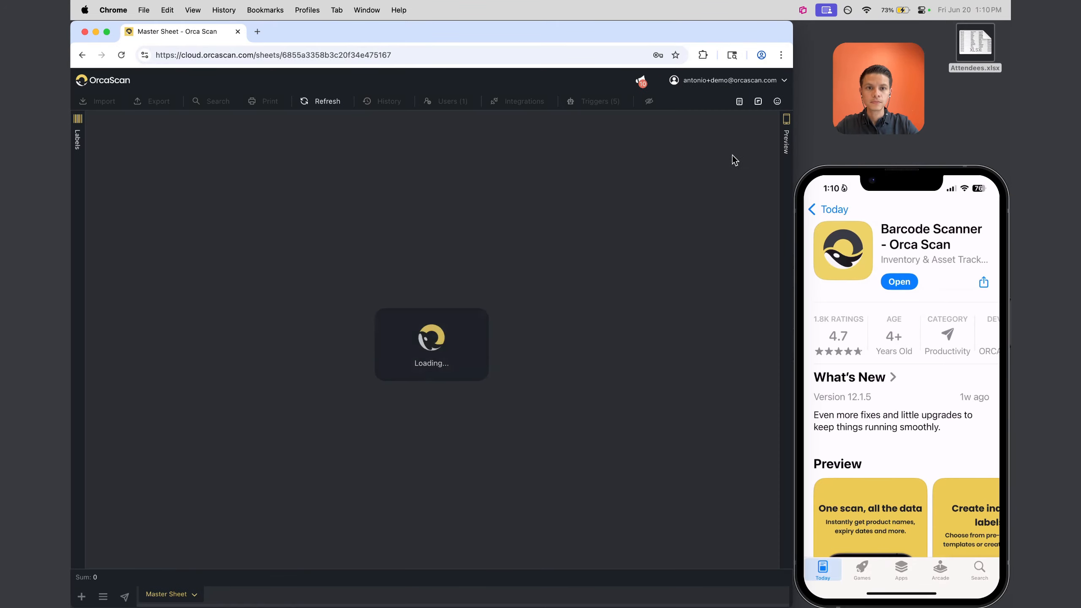
Delete the Address, Postcode, Telephone and Date columns
left_click(688, 121)
left_click(677, 222)
left_click(380, 363)
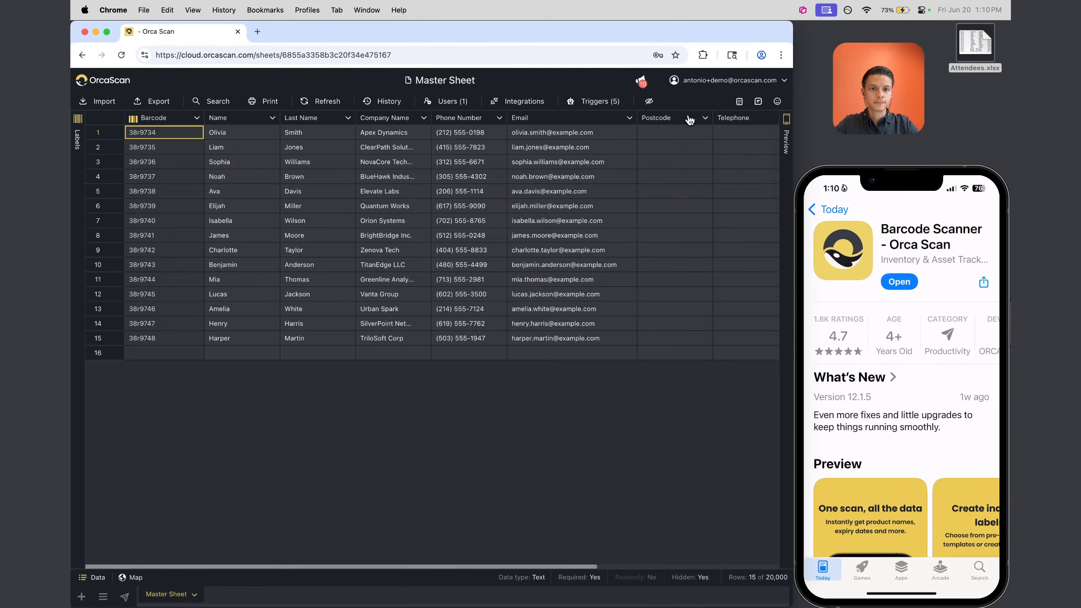
left_click(688, 120)
left_click(694, 221)
left_click(380, 362)
left_click(681, 120)
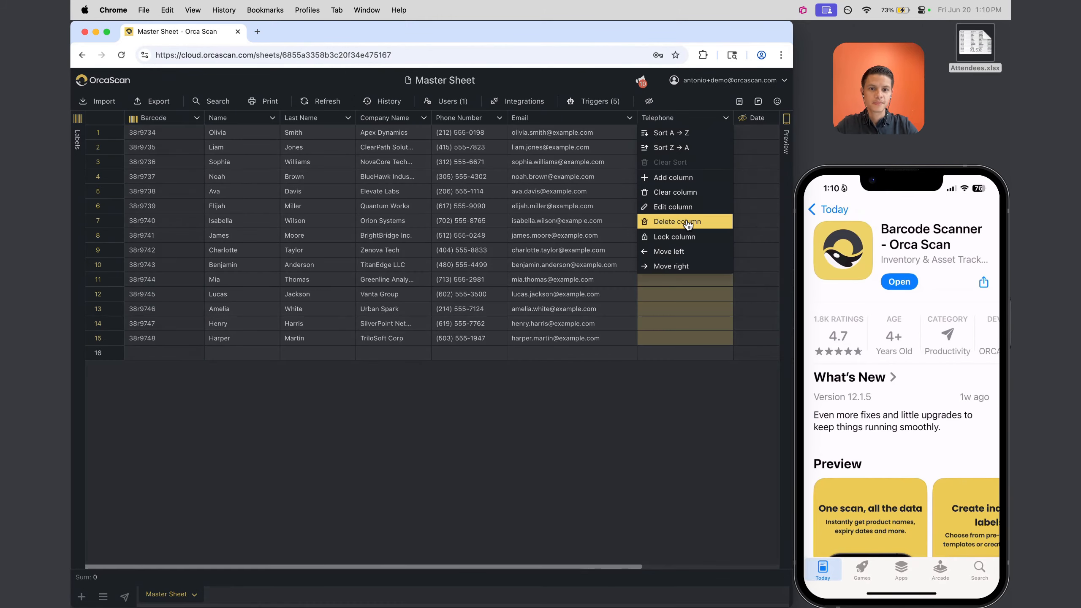
left_click(680, 222)
left_click(373, 366)
left_click(681, 119)
left_click(664, 219)
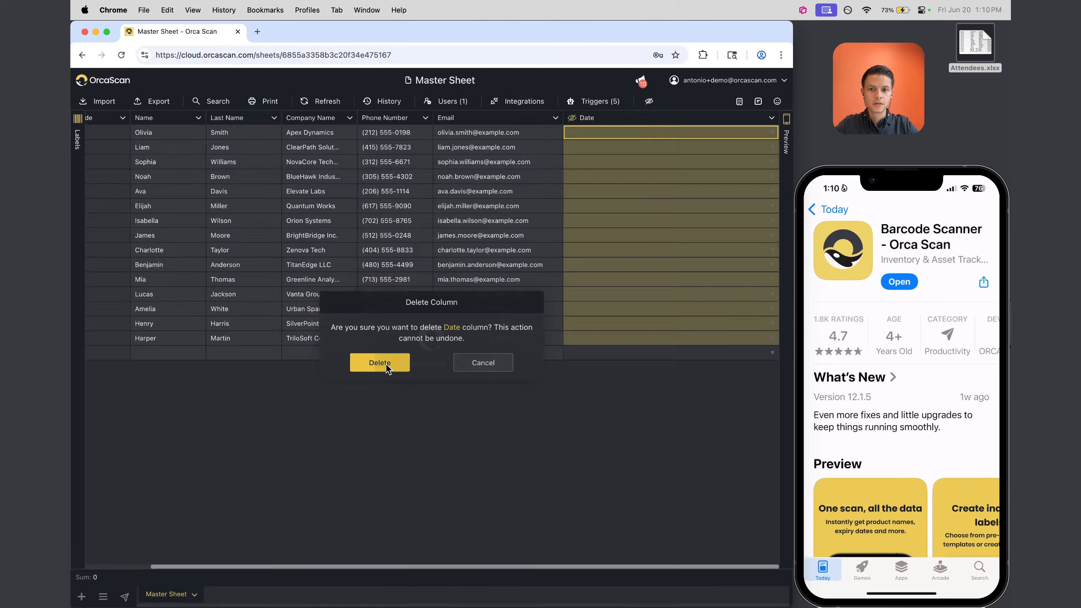
left_click(380, 358)
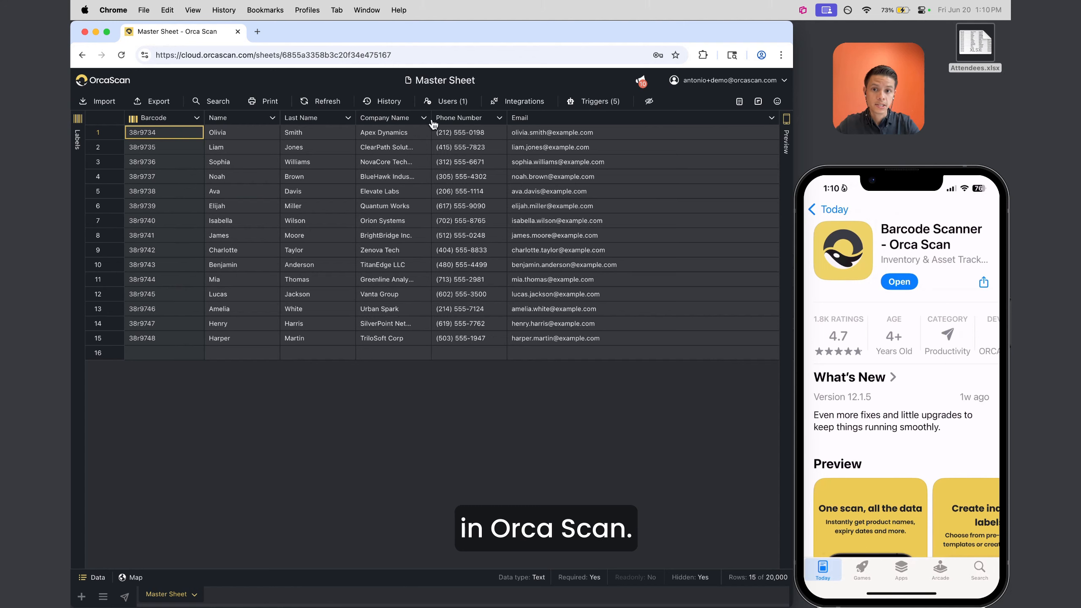
Widen the Company Name column, then select the attendee data and row 15
left_click_drag(429, 118, 460, 116)
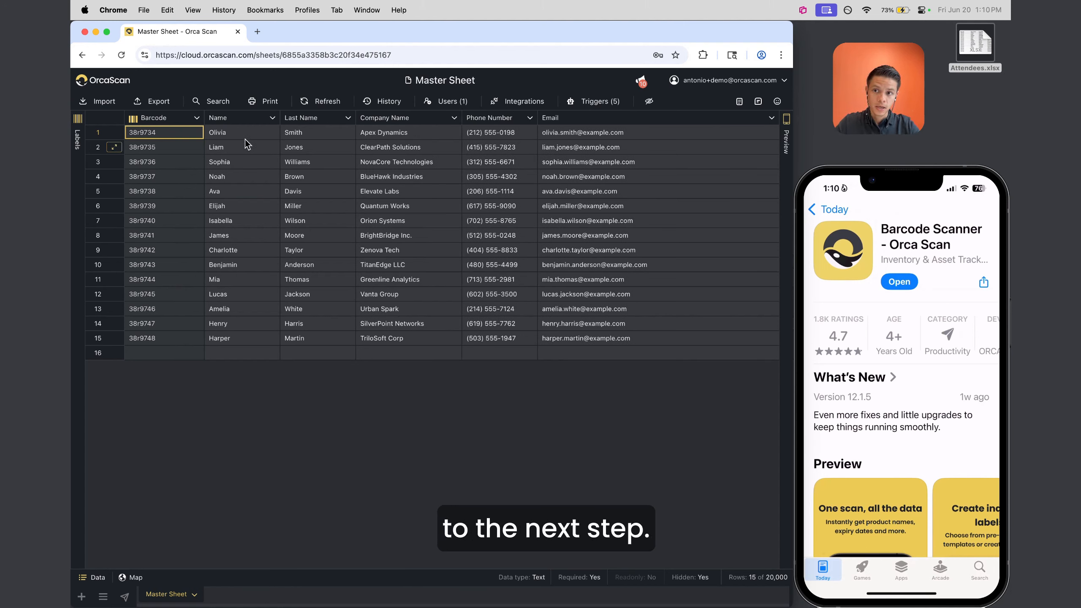
left_click_drag(190, 133, 603, 356)
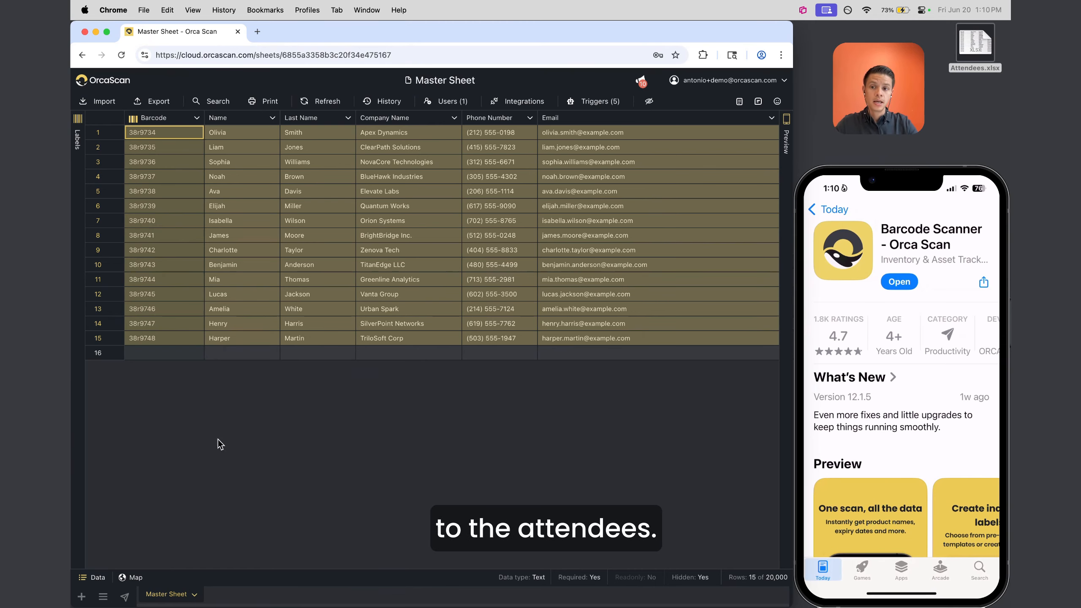
left_click(163, 340)
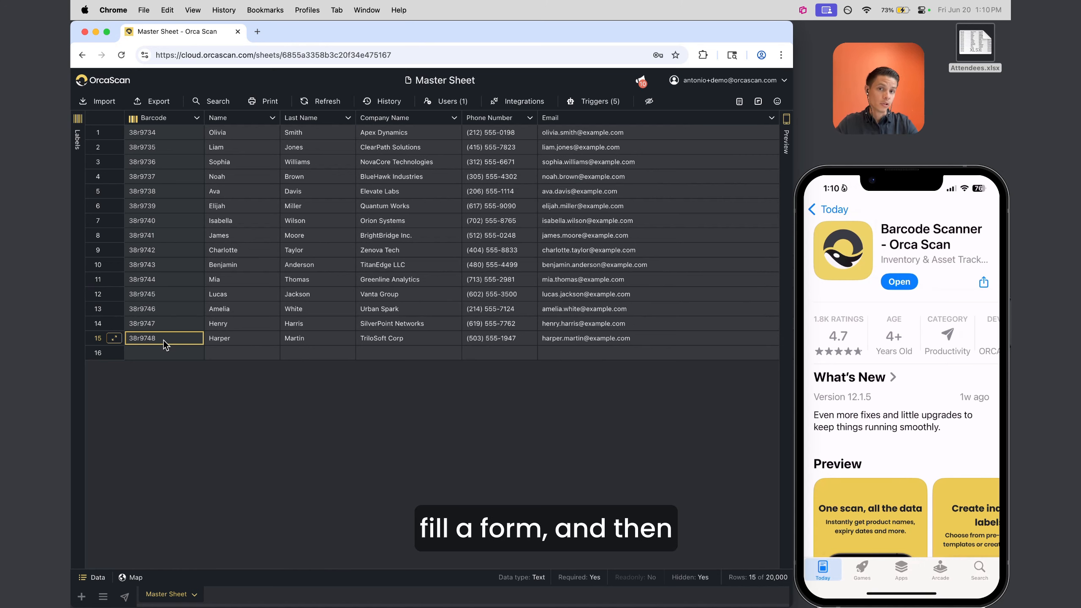
left_click(100, 339)
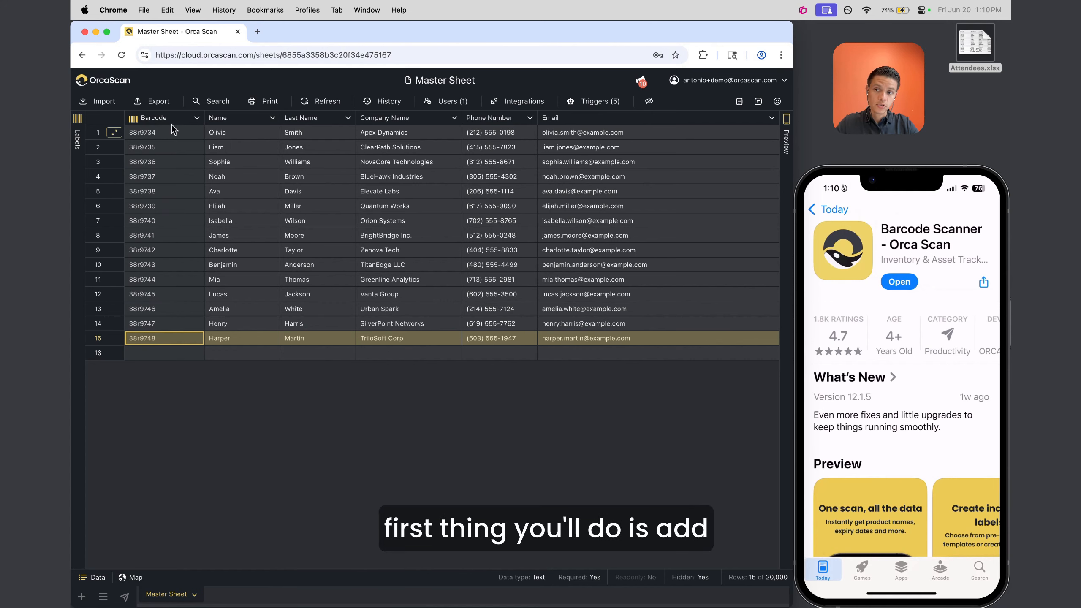
left_click_drag(166, 133, 665, 336)
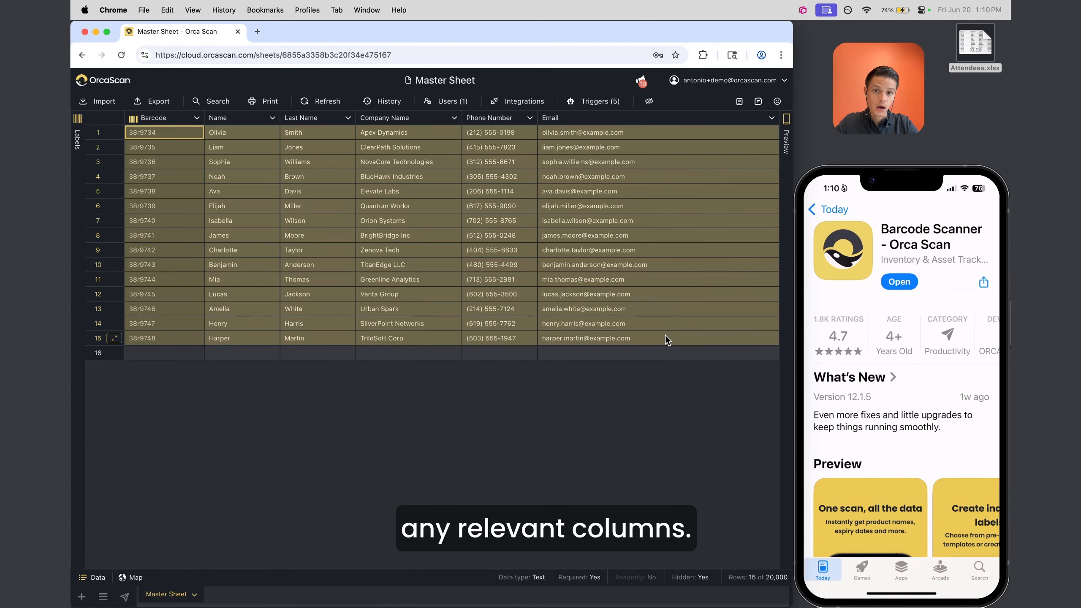
Select the Name, Last Name, Company Name and Phone Number columns in turn
left_click(219, 121)
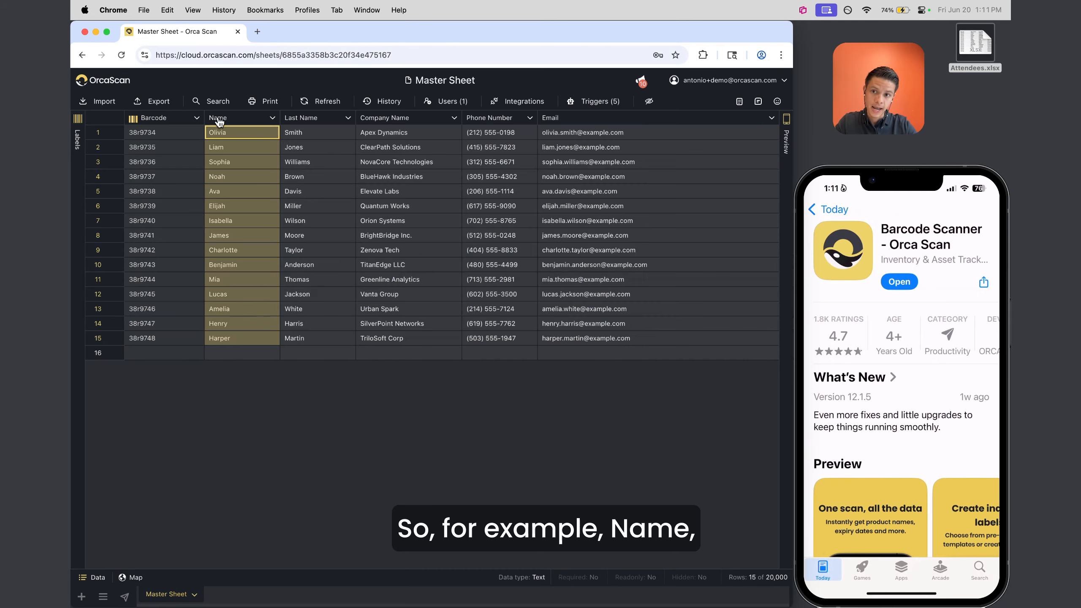
left_click(296, 122)
left_click(385, 122)
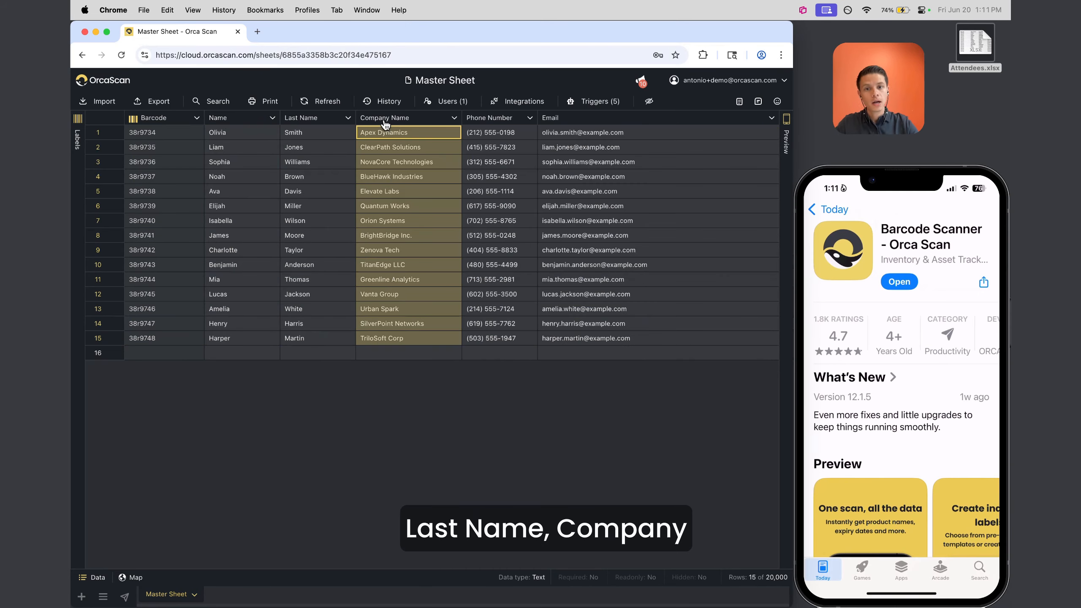
left_click(491, 121)
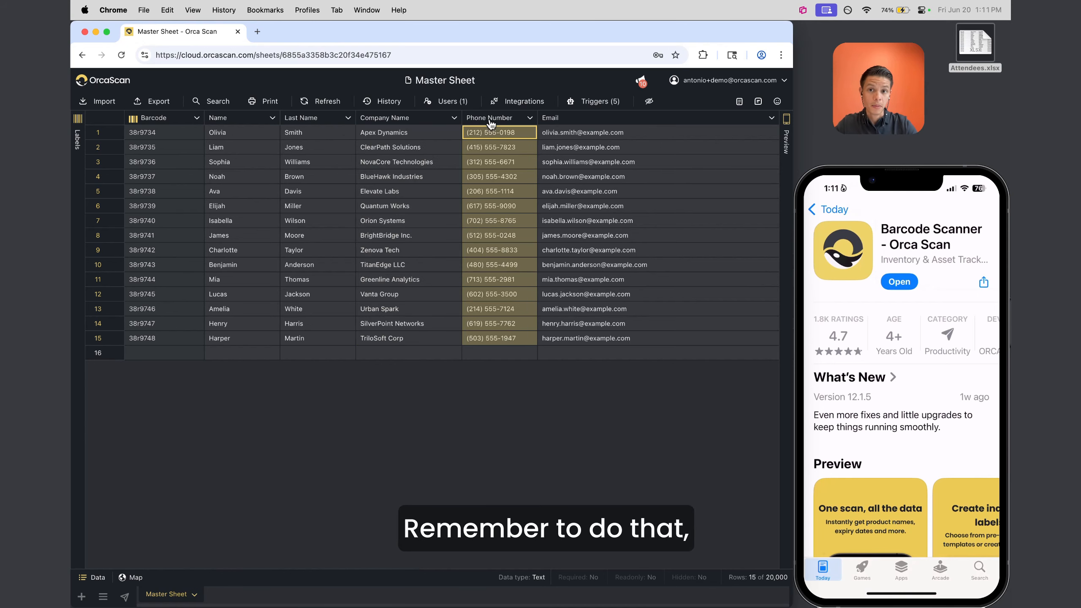
Add a new column named 'Email' from the Last Name column menu and review its data types
right_click(329, 121)
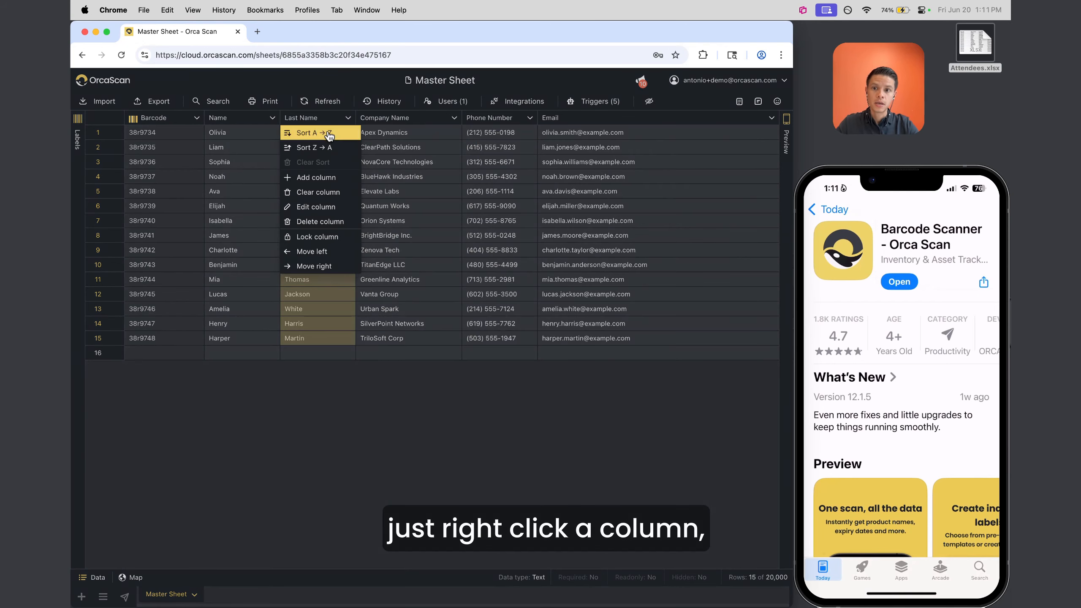
left_click(332, 178)
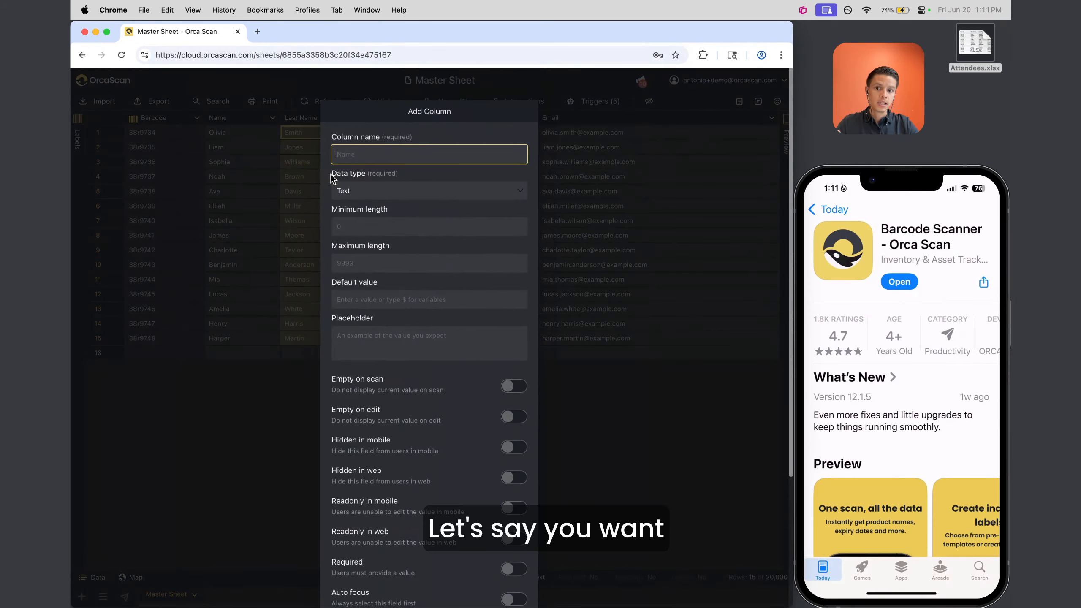
type("Em")
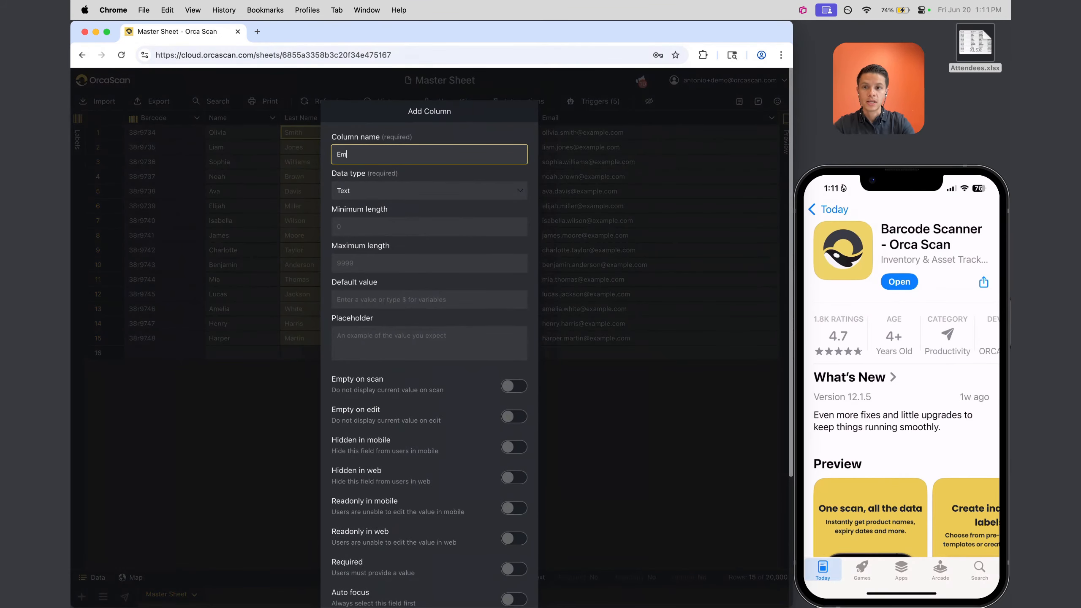
type("ail")
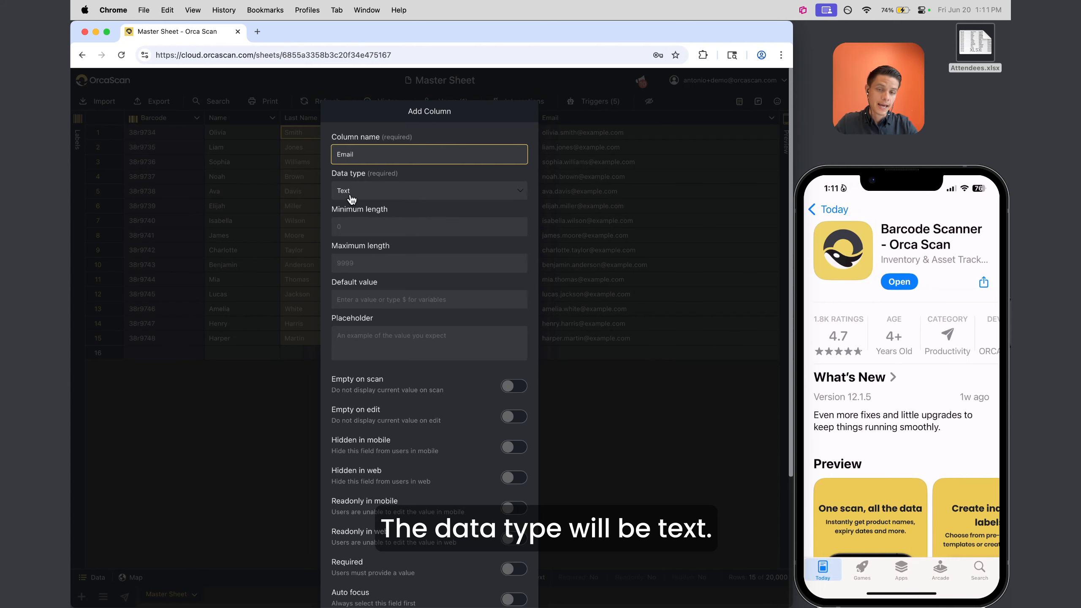
left_click(366, 197)
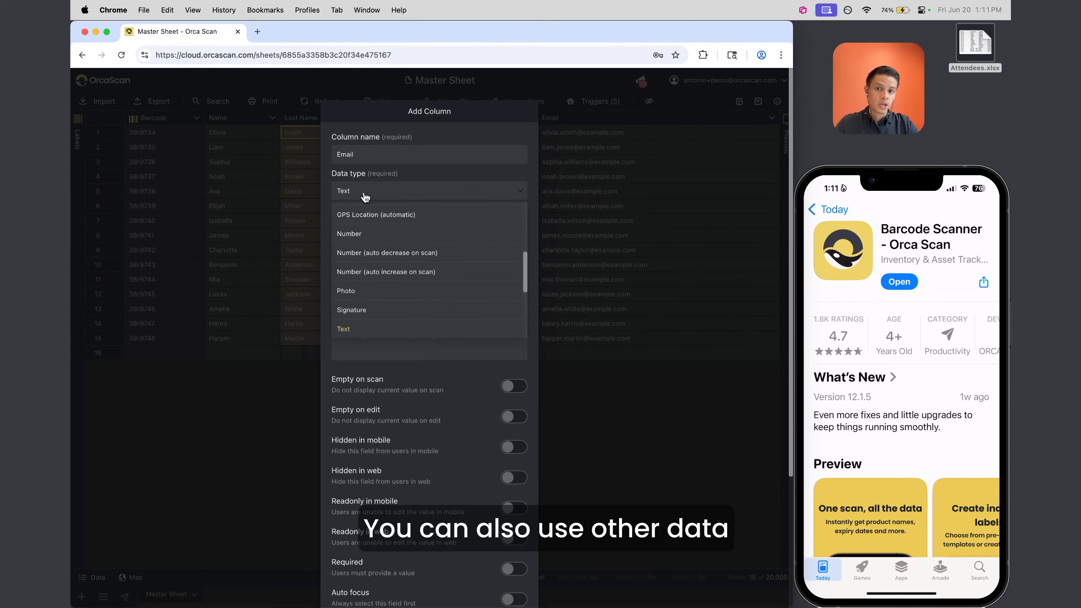
scroll(390, 290, "down", 4)
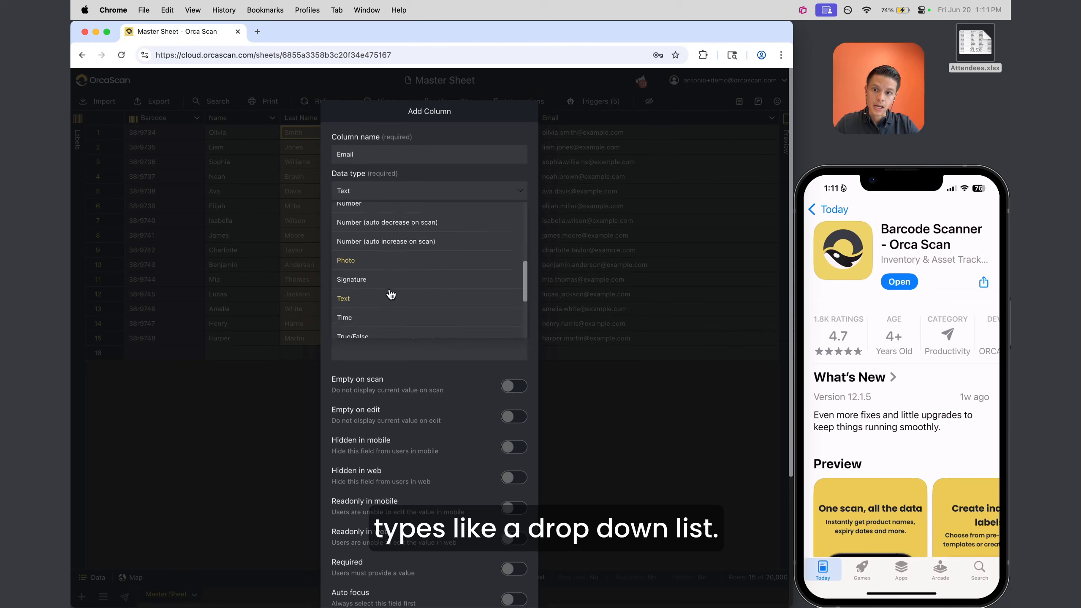
scroll(390, 293, "up", 6)
scroll(378, 277, "up", 3)
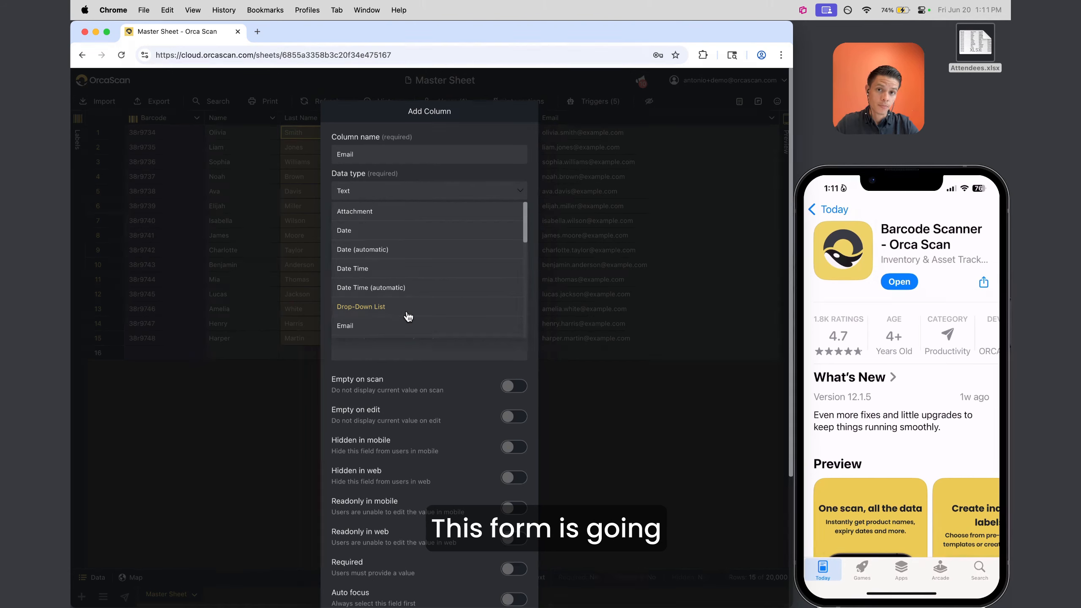
scroll(408, 316, "down", 5)
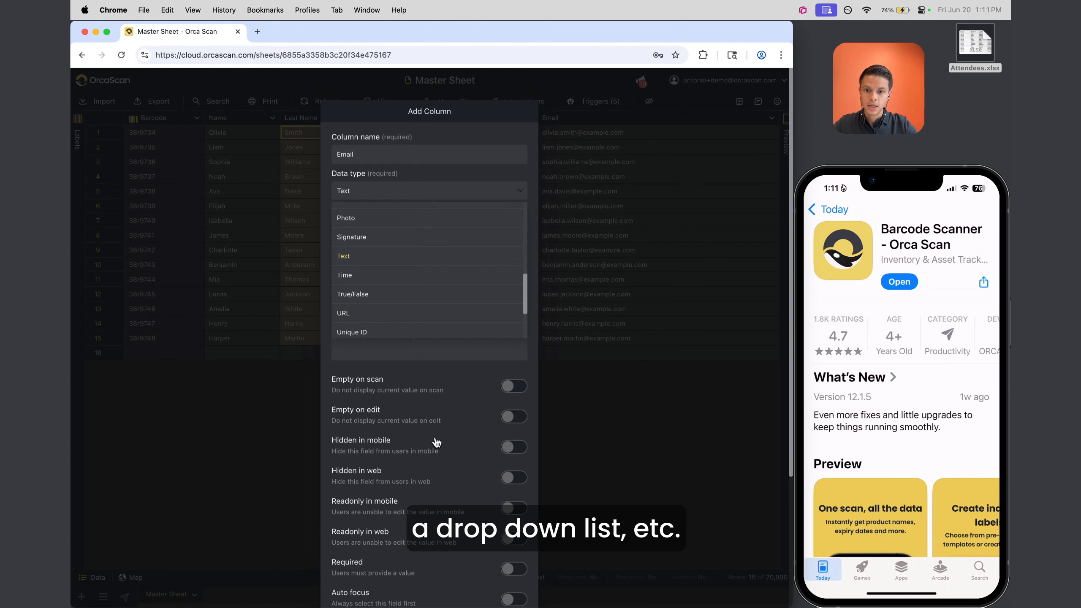
scroll(434, 442, "down", 4)
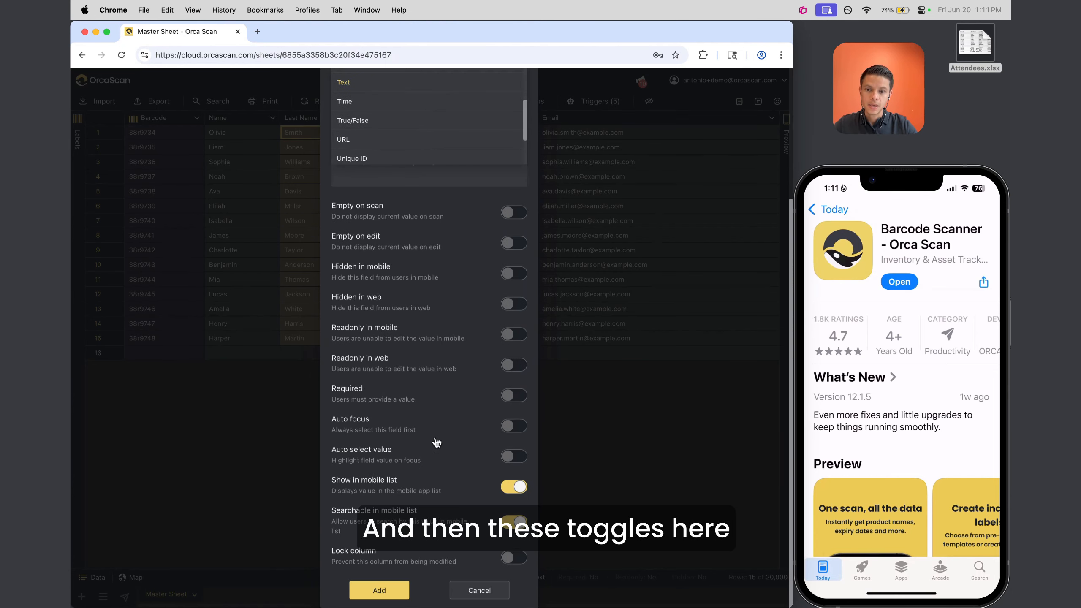
Switch on Required and Hidden in mobile for the Email column
left_click(513, 397)
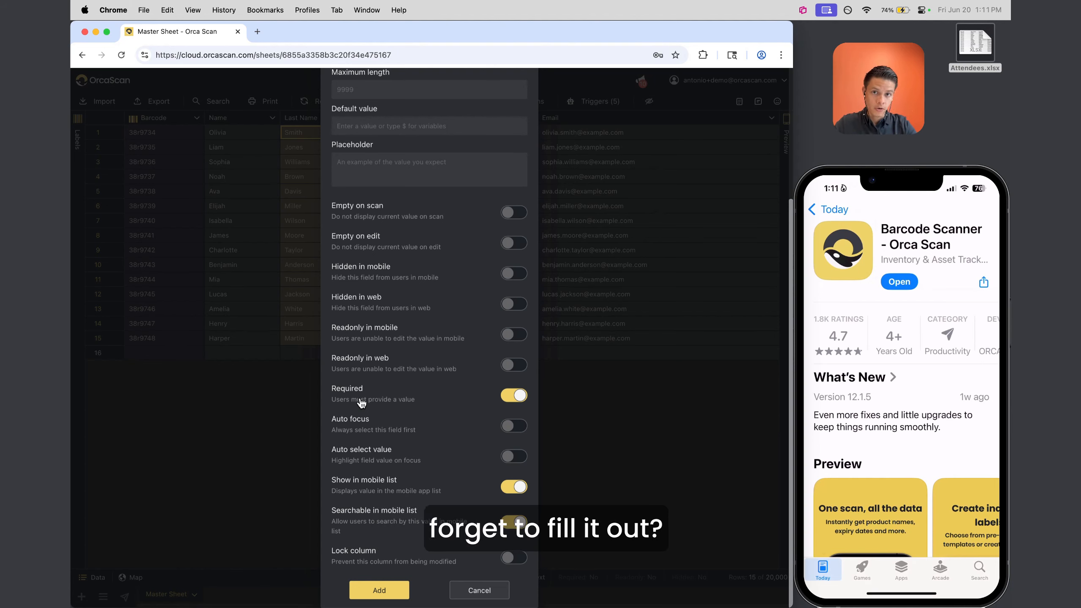
left_click(506, 399)
left_click(506, 399)
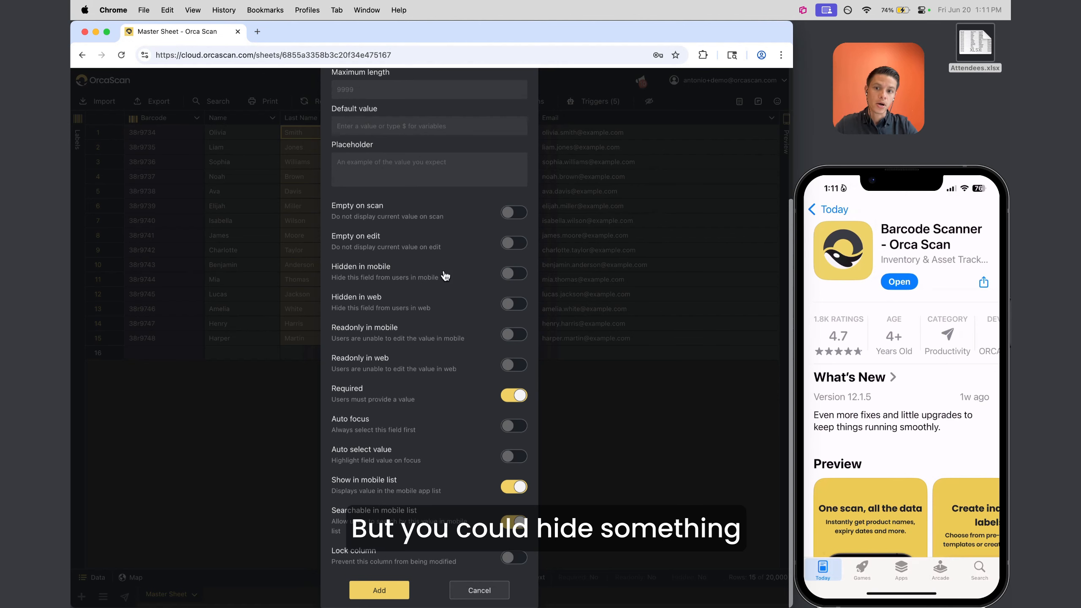
left_click(504, 274)
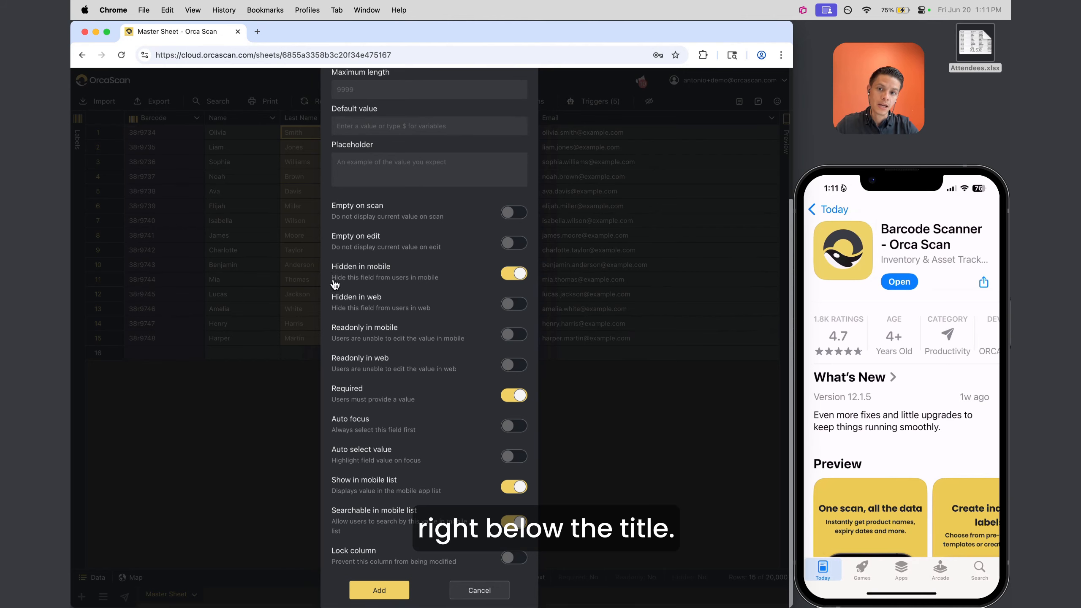
left_click(515, 278)
left_click(516, 280)
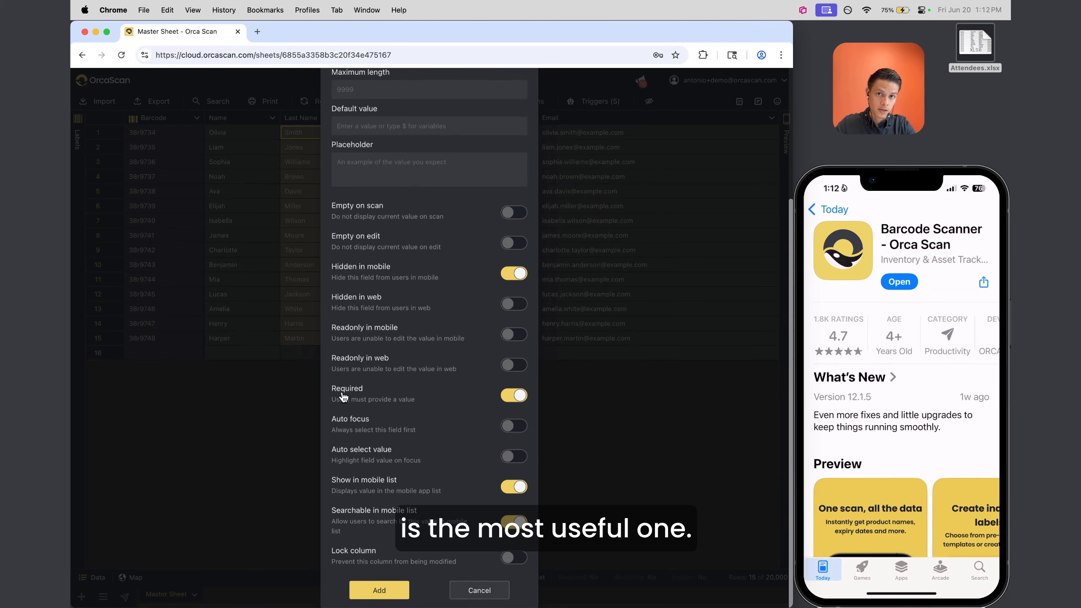
Discard the unfinished Email column and look over rows 1–12 and the Name, Last Name and Company columns
left_click(480, 590)
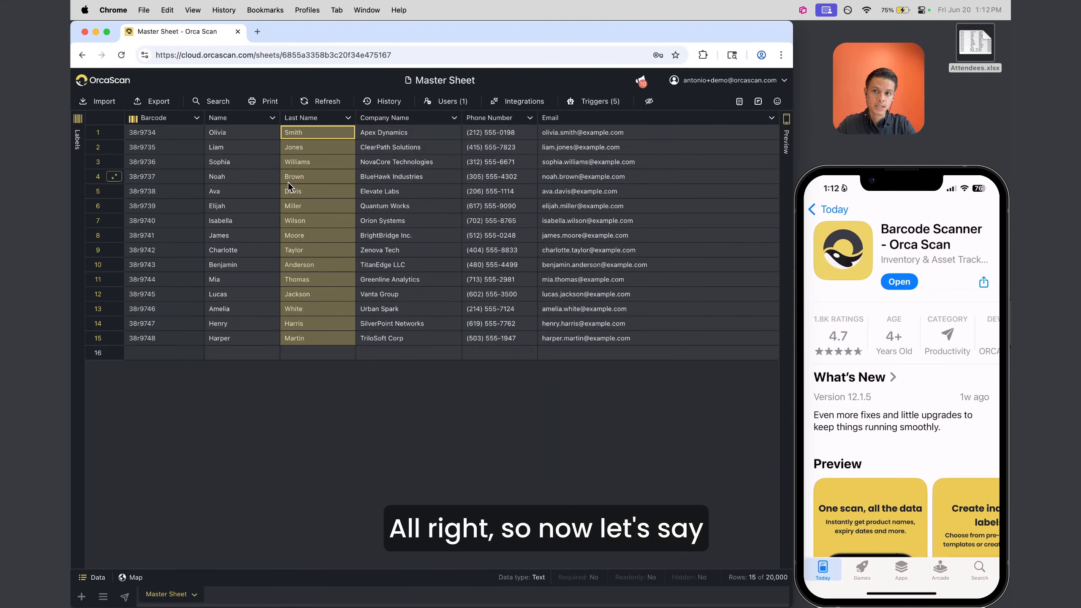
left_click_drag(201, 128, 429, 307)
left_click(229, 123)
left_click(326, 124)
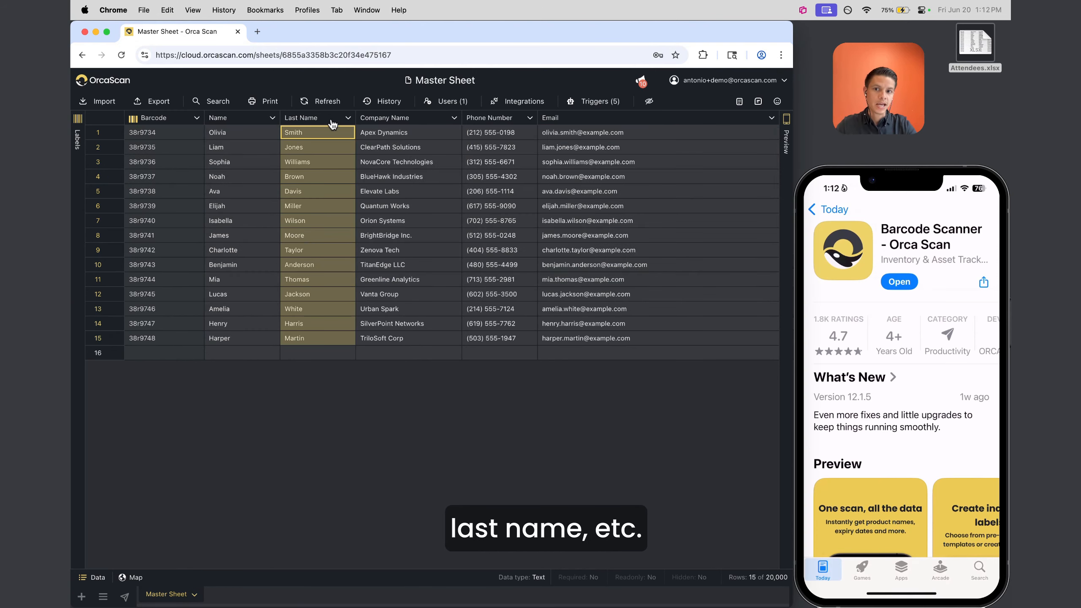
left_click(380, 124)
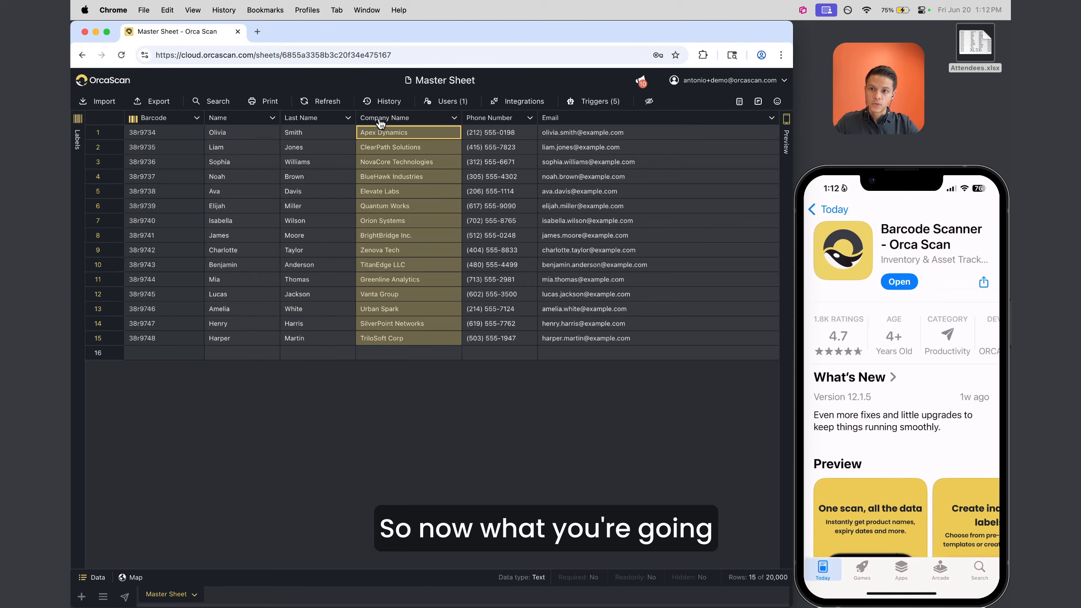
left_click(145, 133)
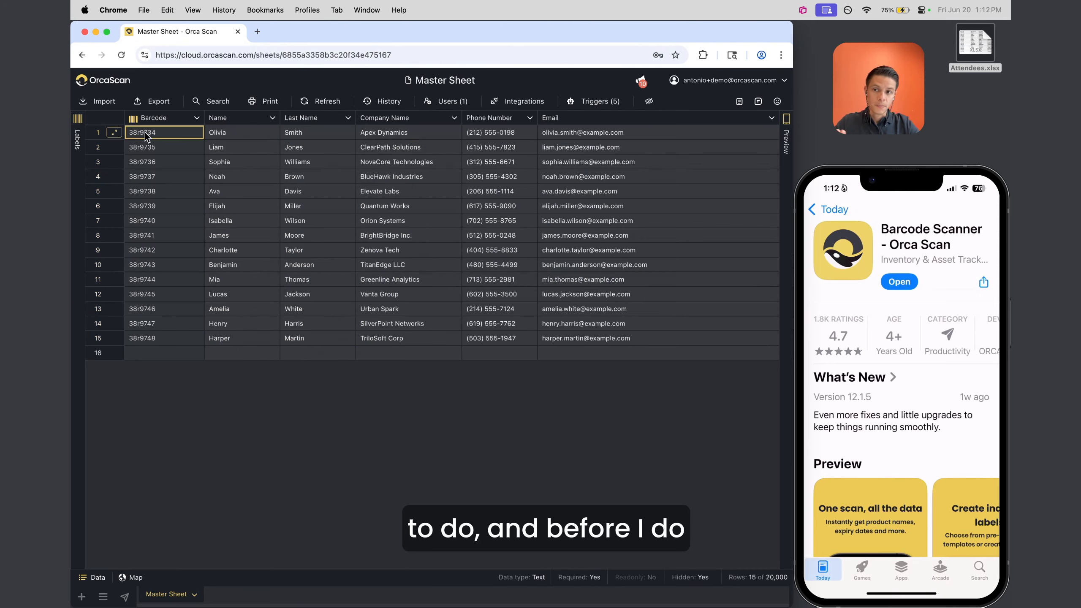
Save the Barcode column's settings with Hidden in mobile left on
right_click(153, 118)
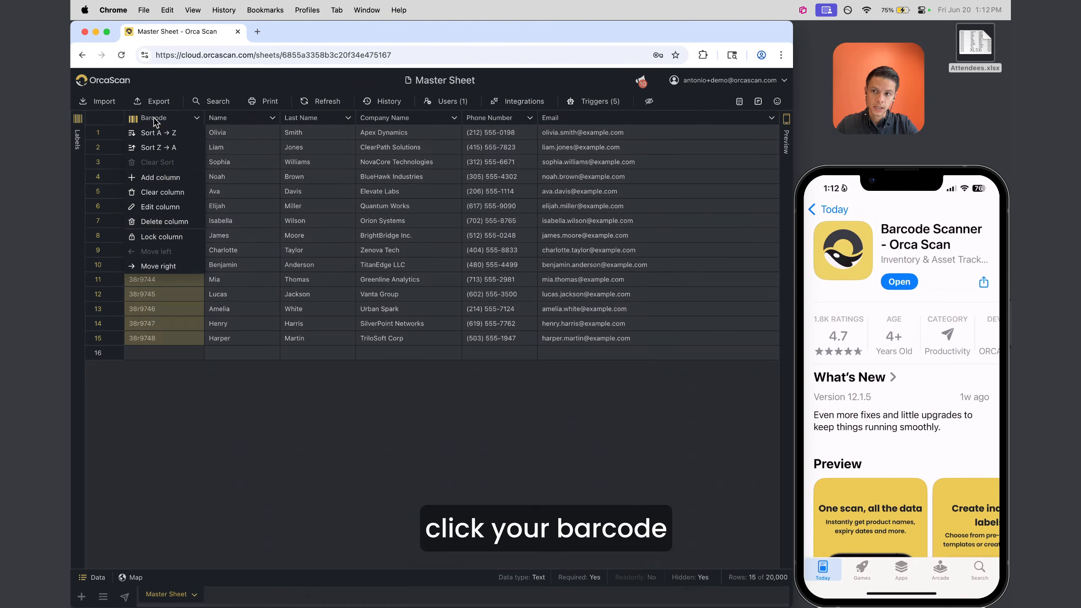
left_click(176, 209)
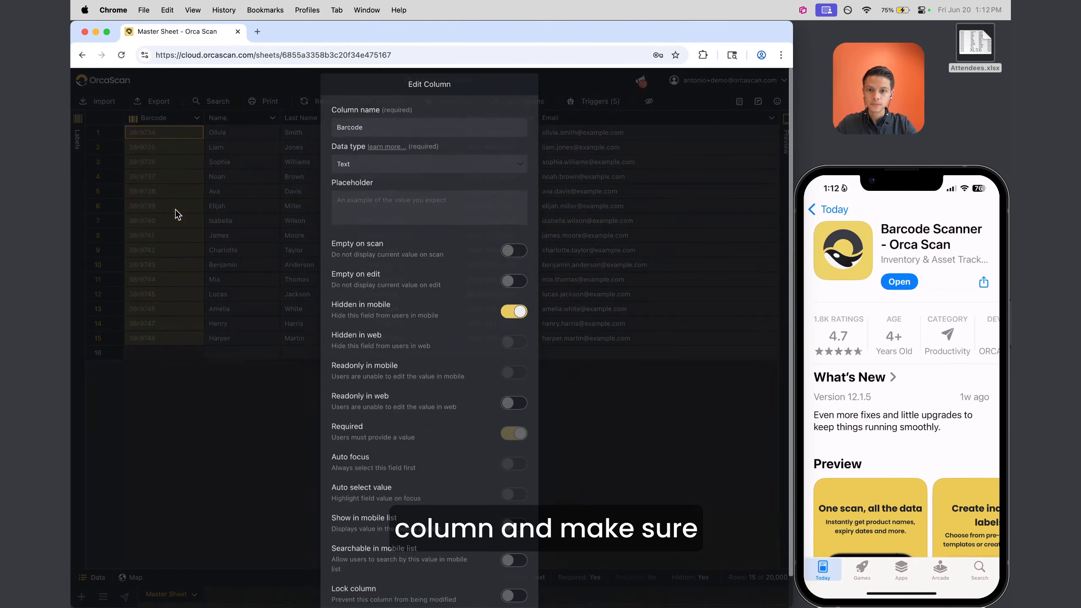
scroll(356, 341, "down", 2)
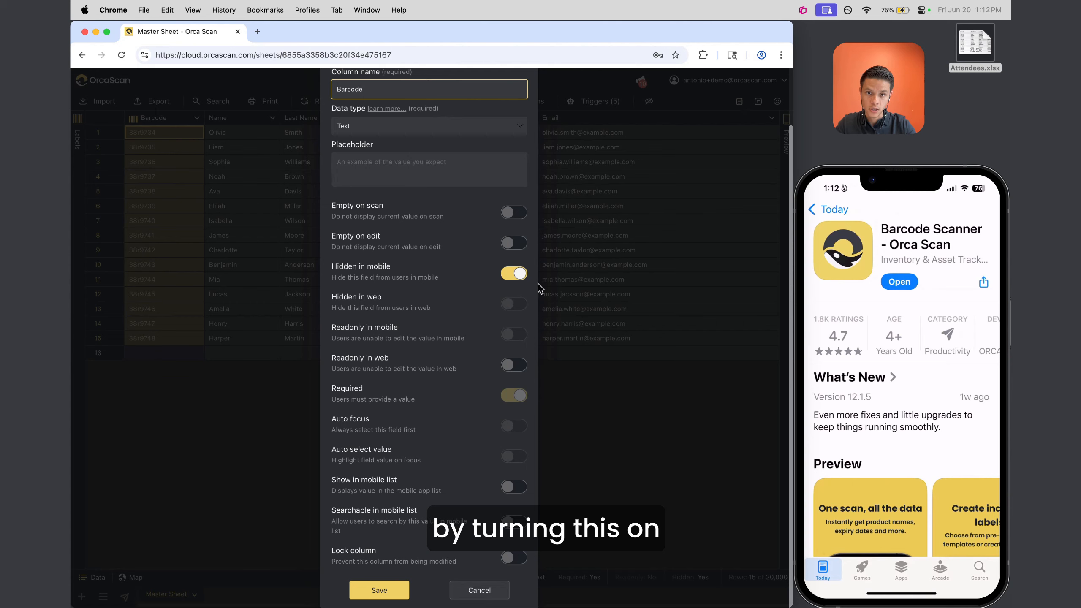
left_click(379, 590)
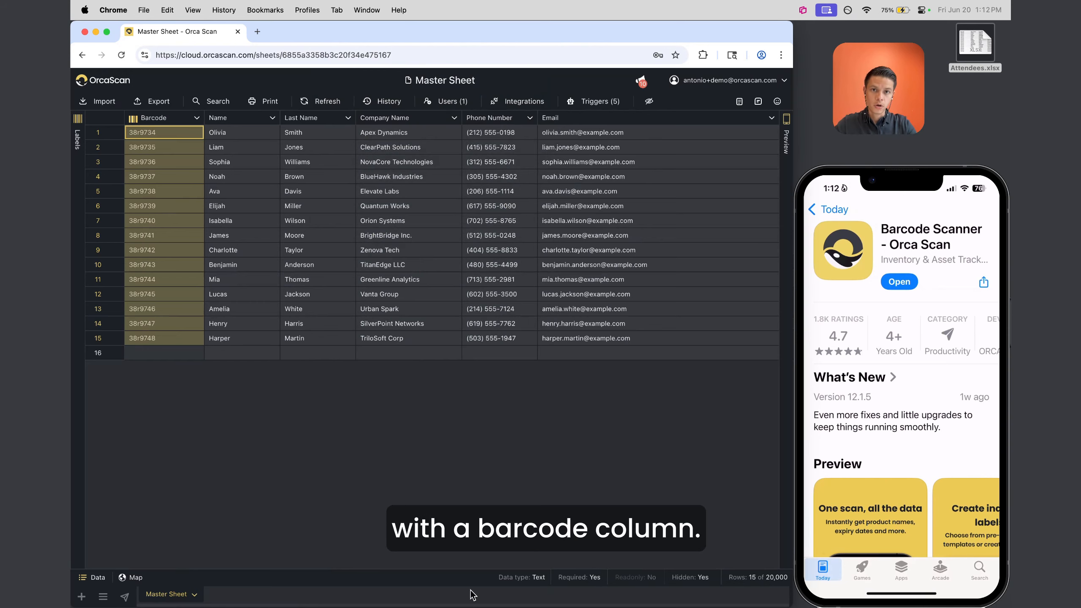
In the Master Sheet's QR code and share panel, enable Allow anonymous data entry and save
left_click(124, 597)
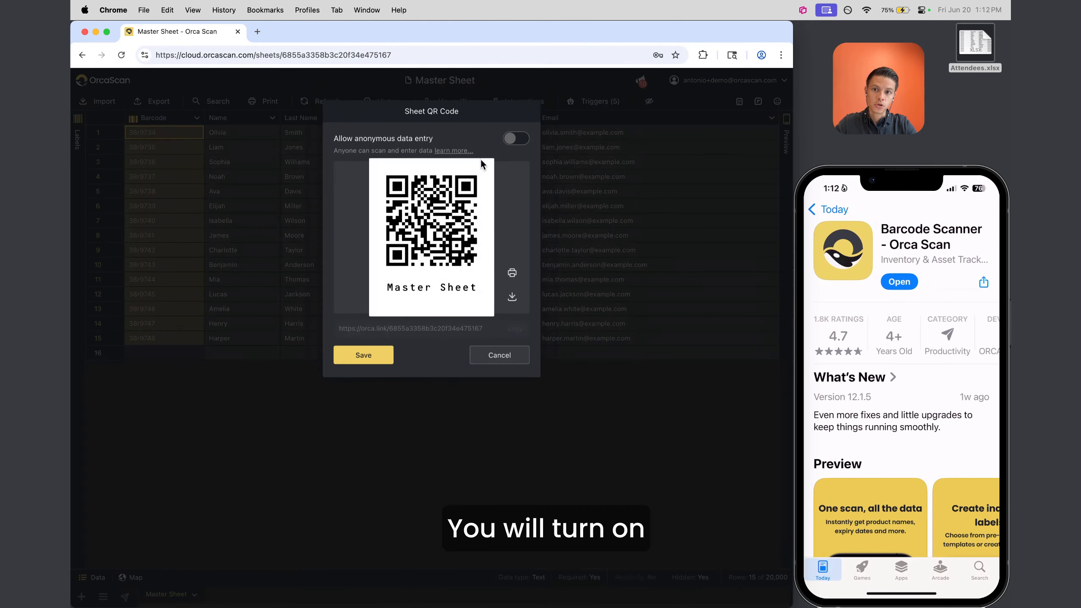
left_click(512, 144)
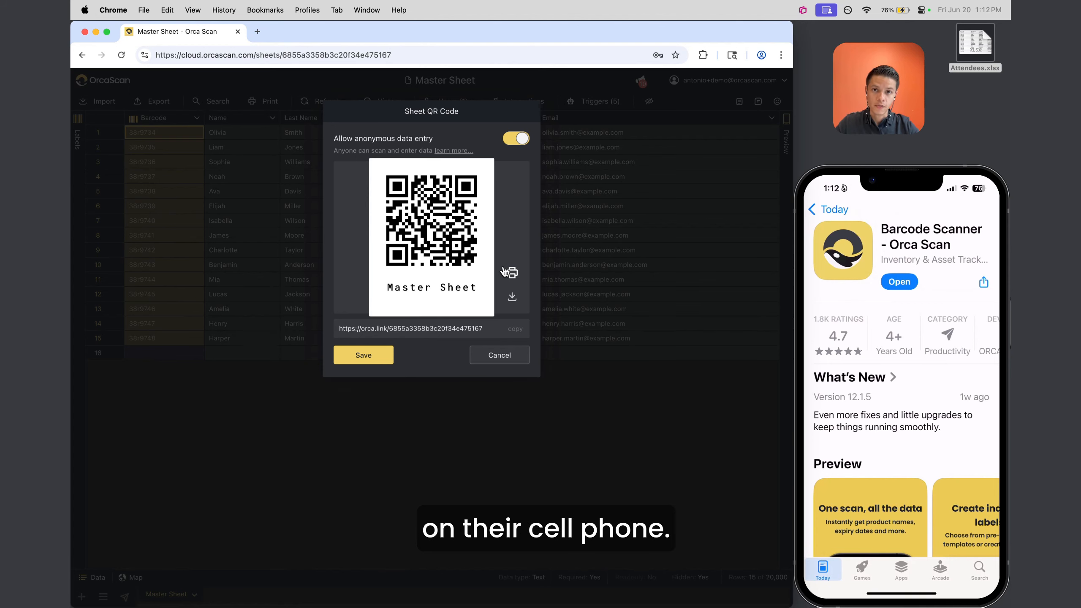
left_click(372, 358)
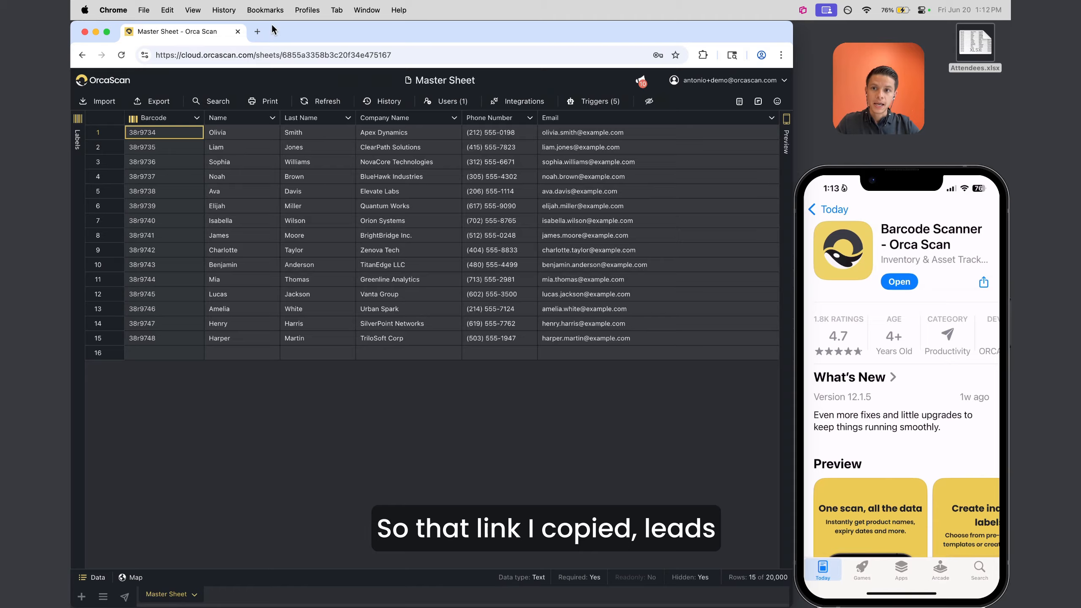
Load the copied orca.link entry form in a new tab and compare it with the empty row 16 in the grid
left_click(258, 31)
type("https://orca.link/6855a3358b3c20f34e475167")
key("Return")
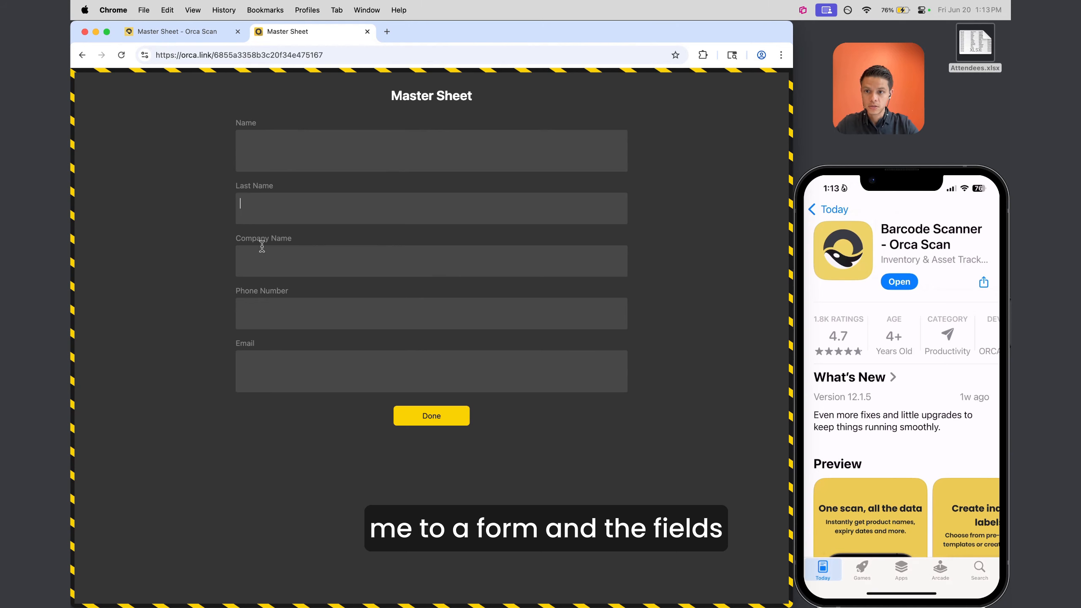
left_click(262, 249)
left_click(208, 36)
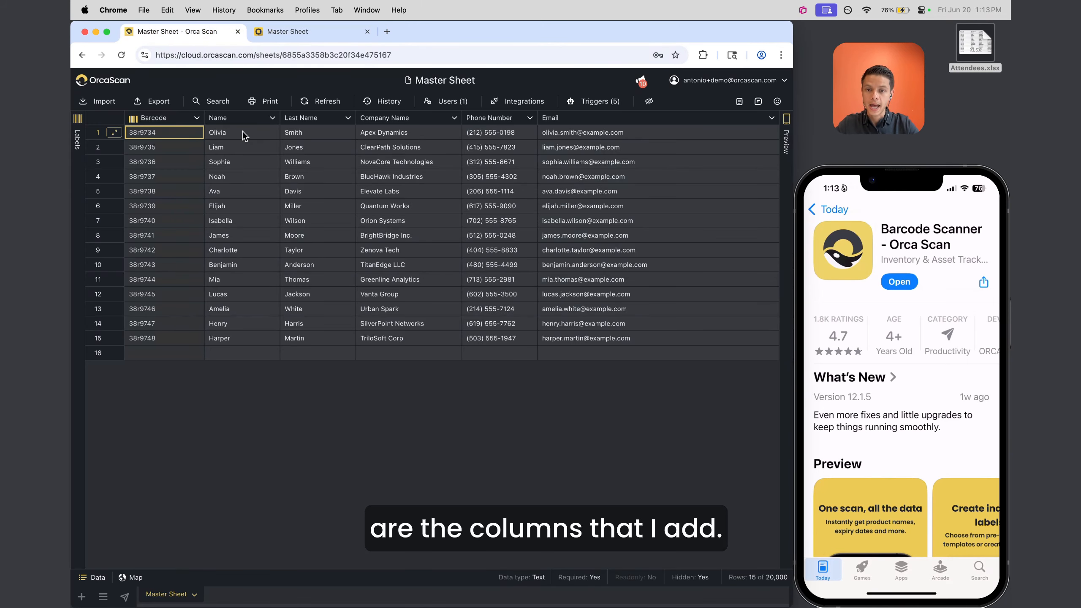
left_click(308, 32)
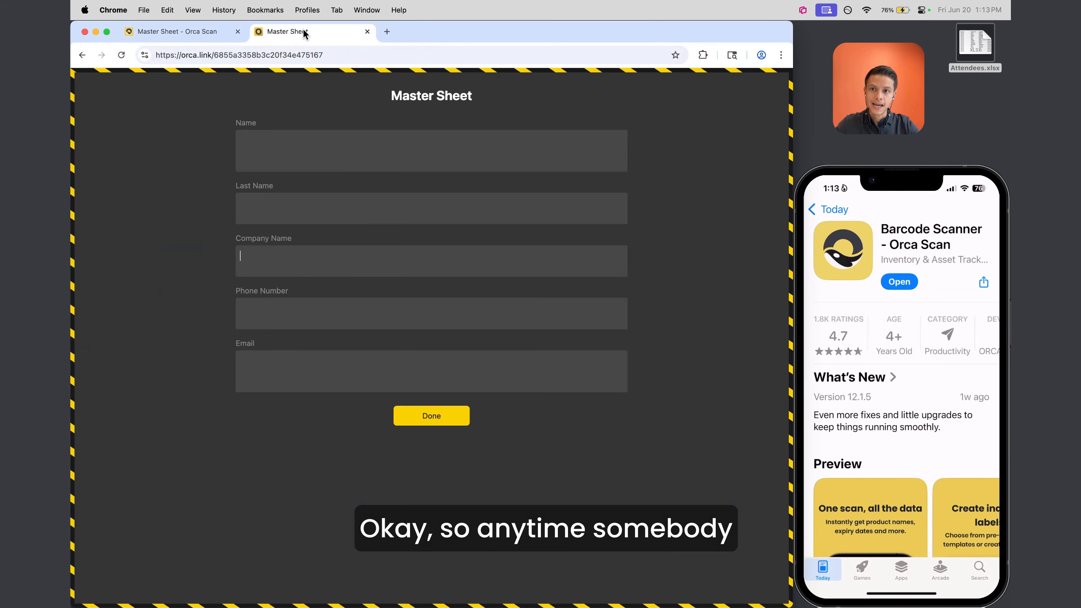
left_click(183, 32)
left_click(98, 353)
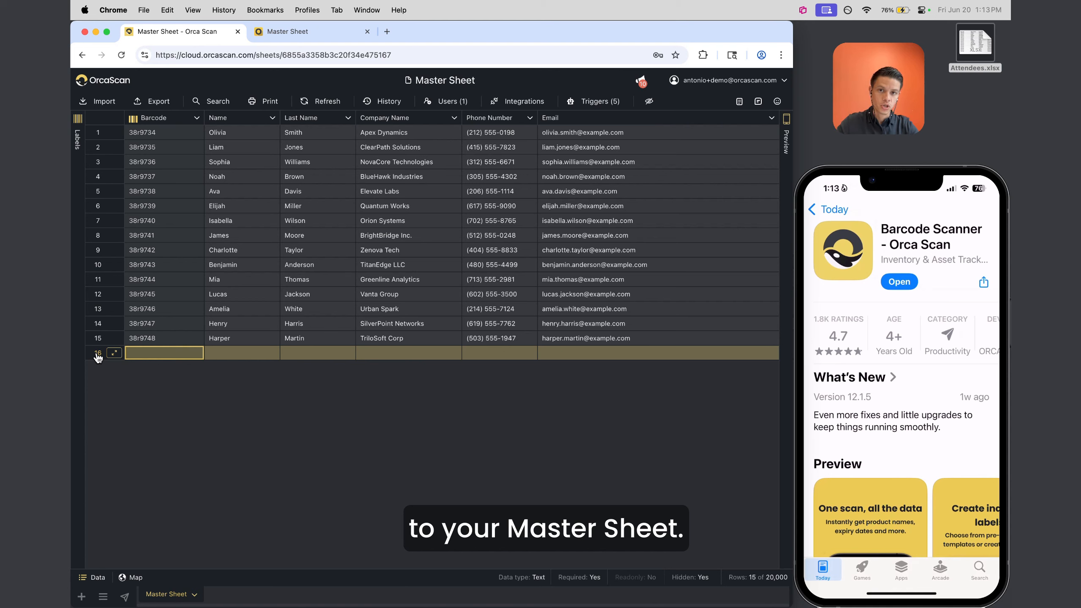
left_click(148, 355)
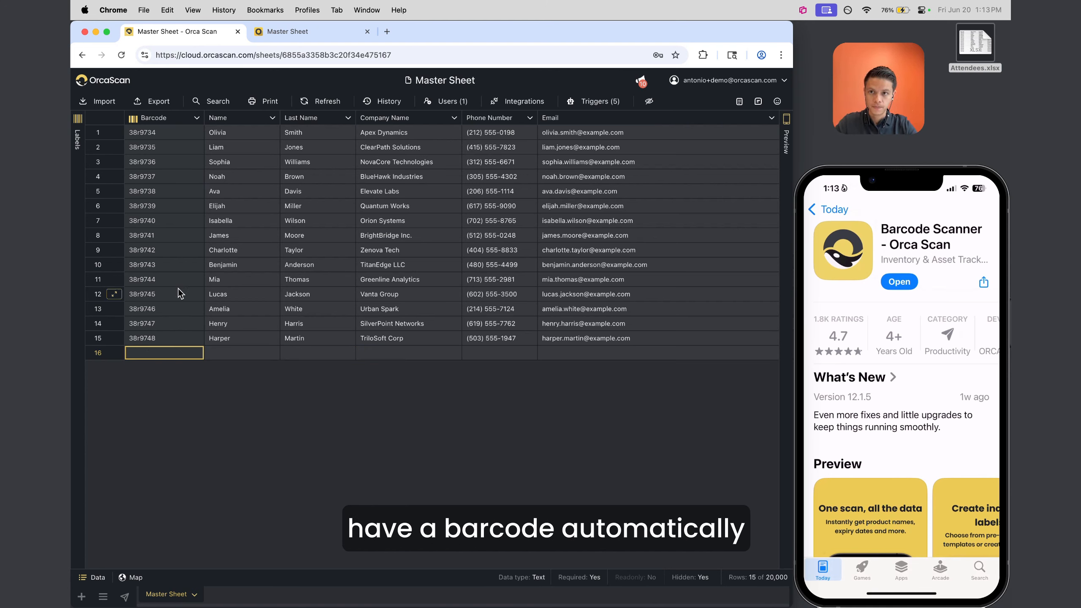
left_click(298, 32)
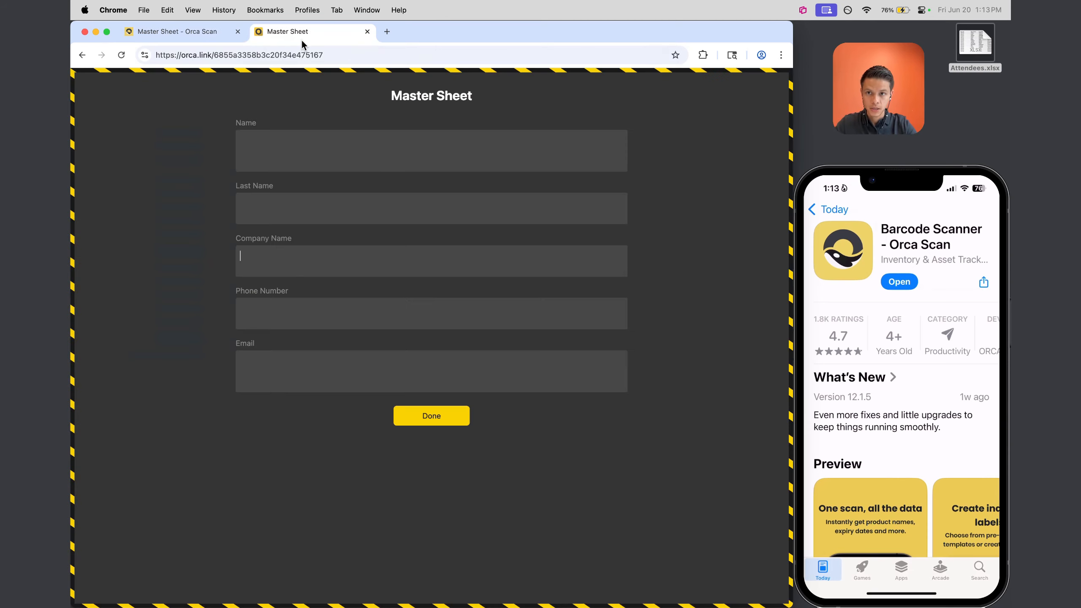
Fill in the test attendee's name, company 'Orca Scan Ltd.', phone number and email, then submit
left_click(319, 166)
type("Joe")
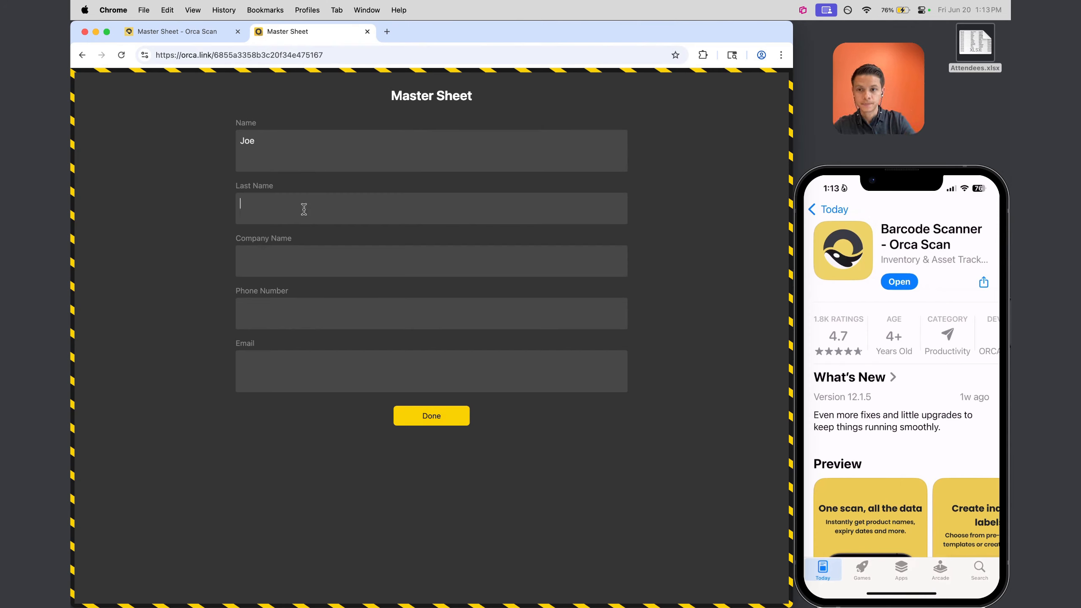
type("M.")
left_click(304, 252)
type("Orca Scan Ltd.")
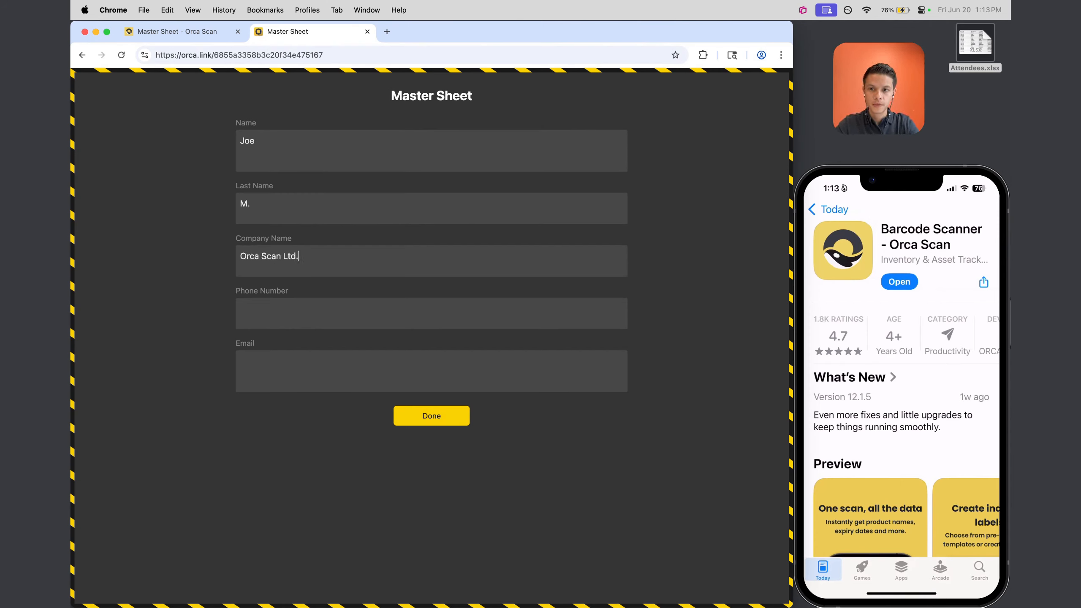
left_click(302, 315)
type("913-555-5555")
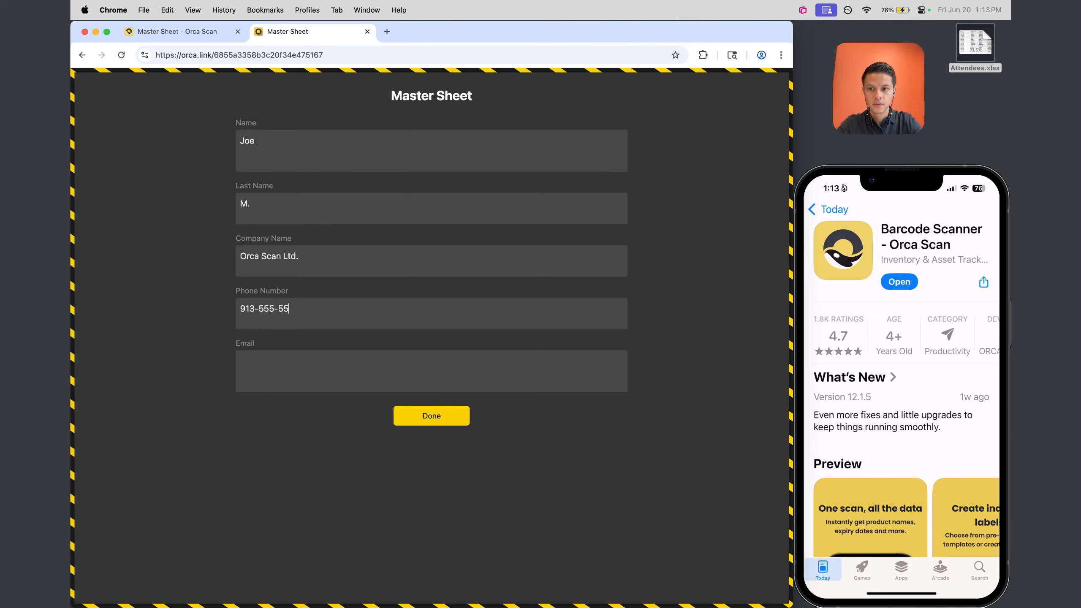
left_click(318, 367)
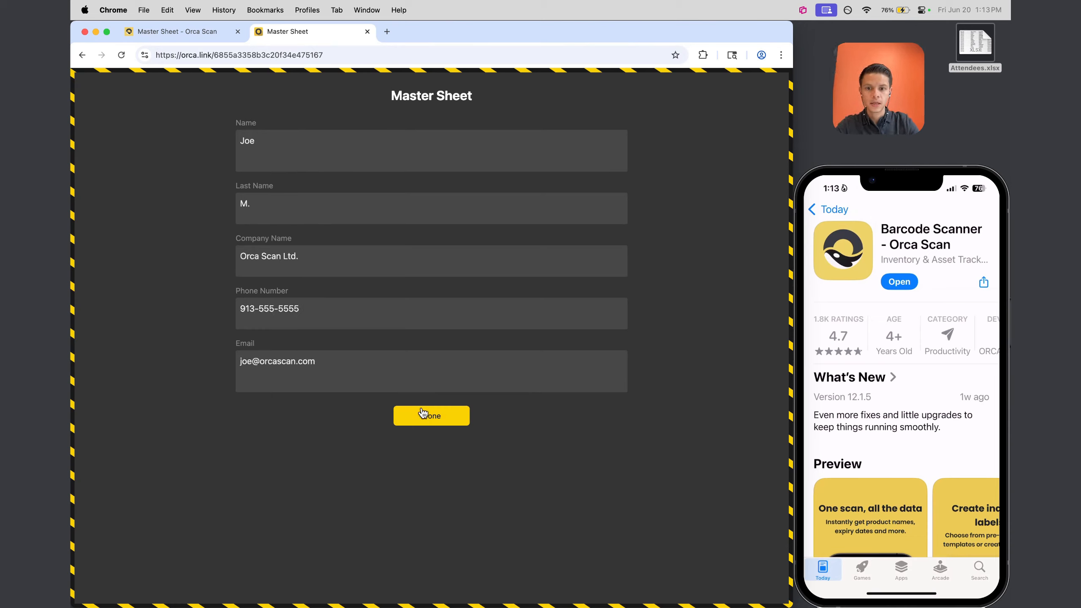
left_click(434, 416)
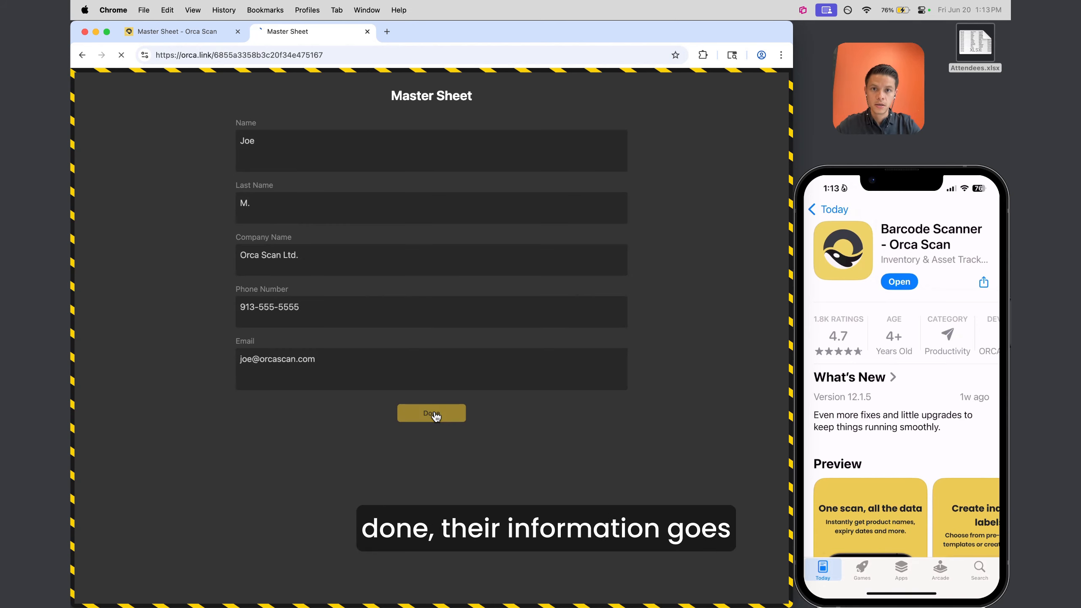
Reload the Master Sheet and confirm the submitted entry appears as row 16
left_click(166, 32)
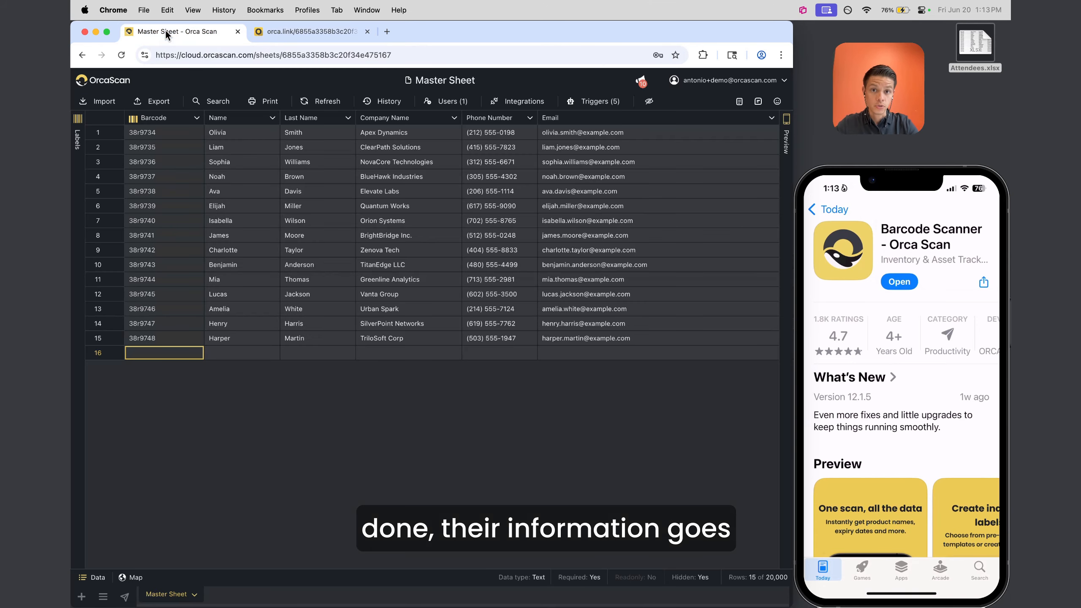
left_click(339, 102)
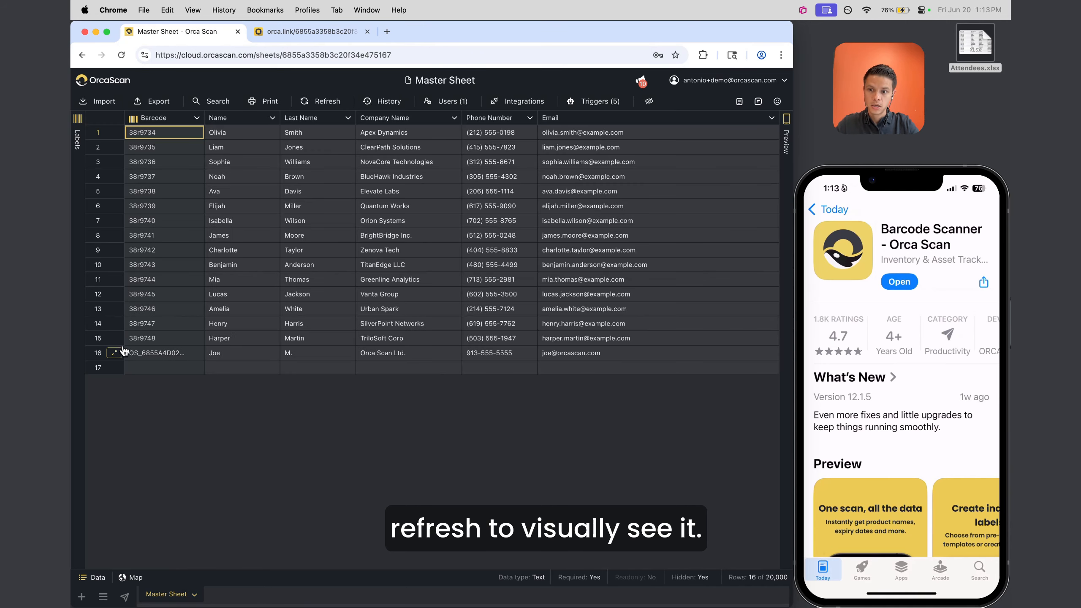
left_click(123, 352)
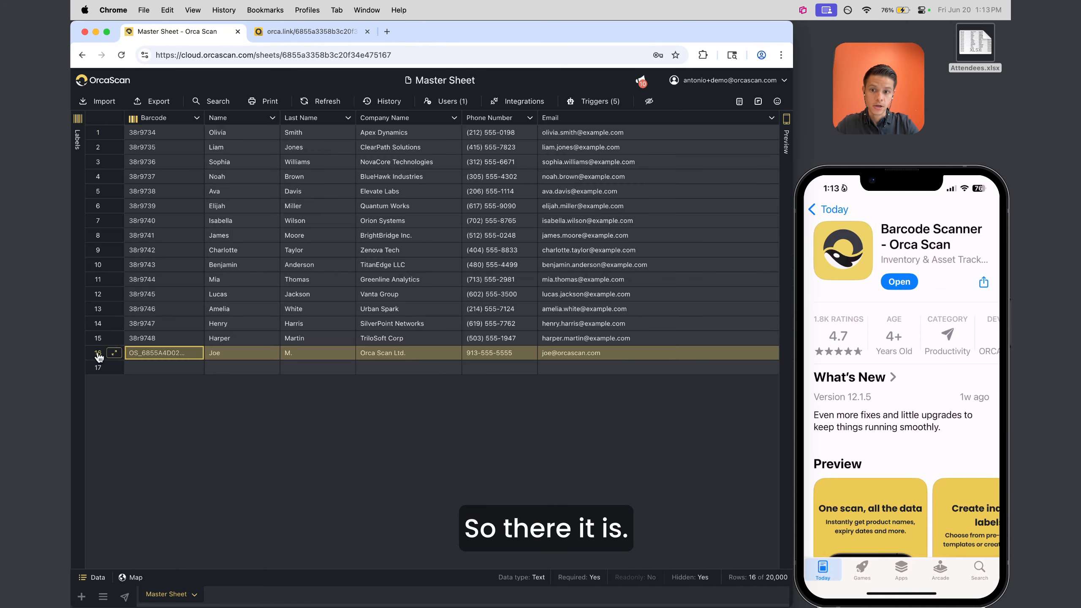
left_click(250, 357)
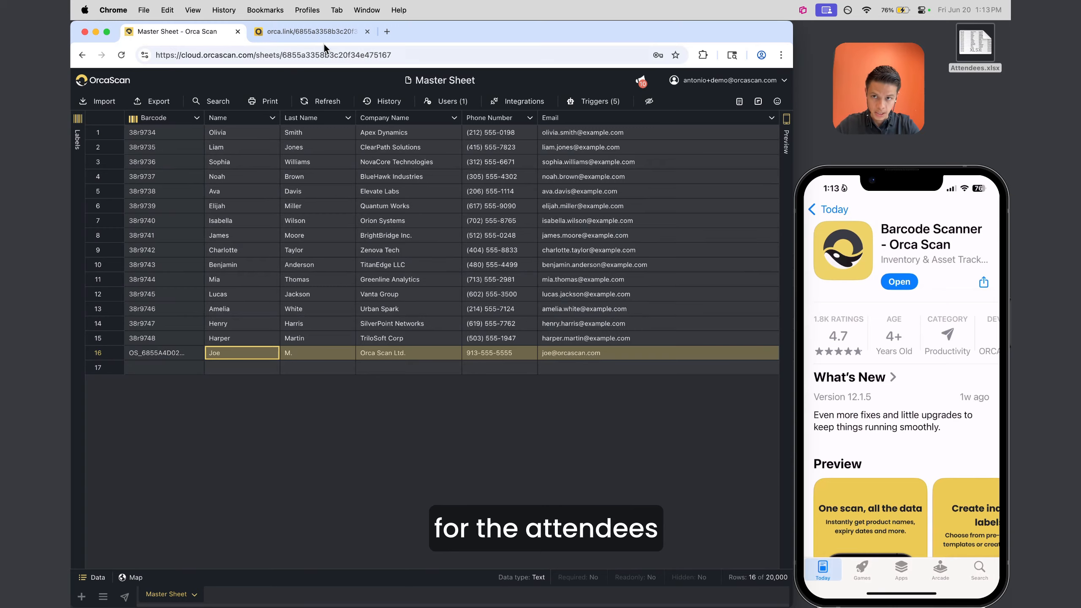
left_click(324, 33)
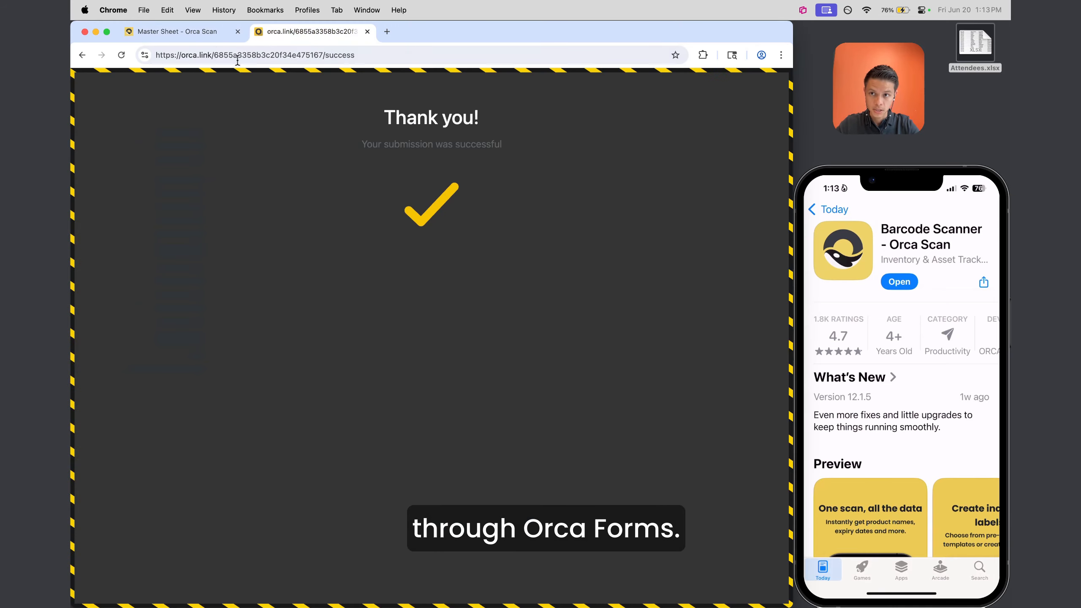
left_click(188, 33)
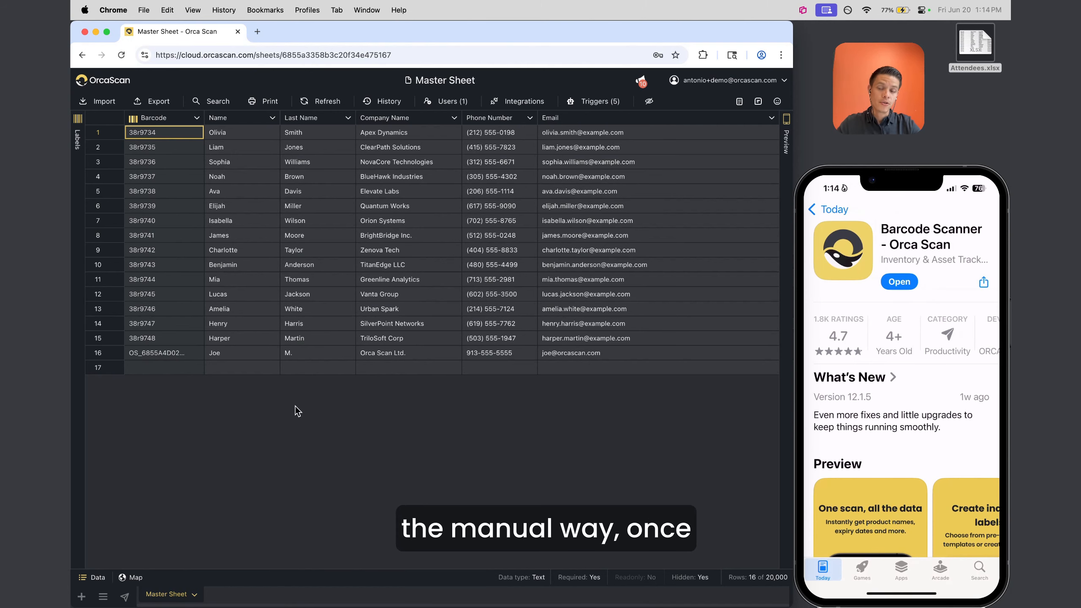
Select all 16 barcodes in the Barcode column
left_click_drag(165, 133, 638, 357)
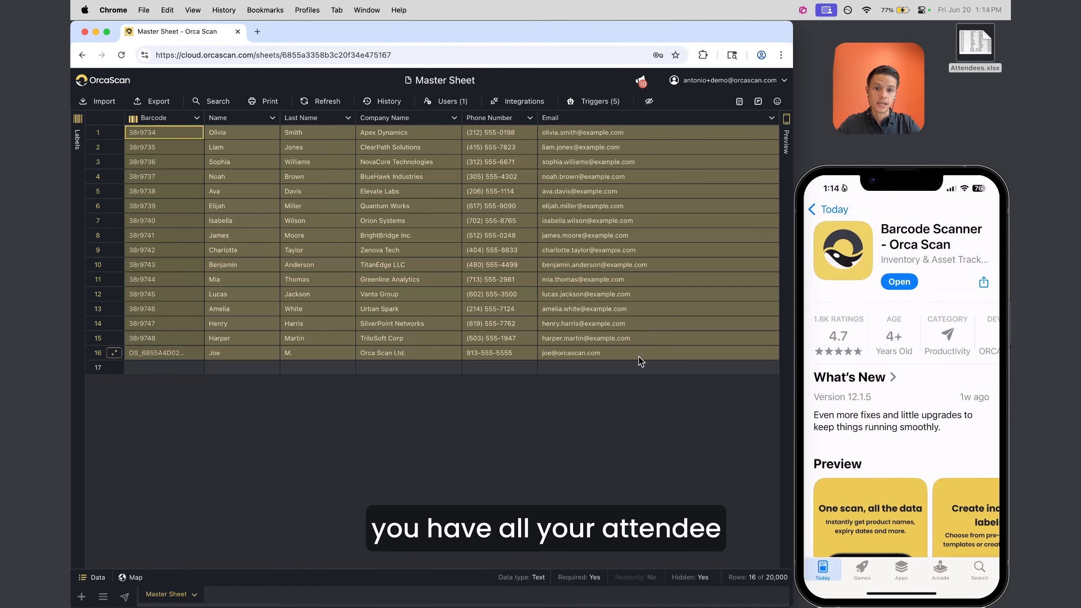
left_click(639, 357)
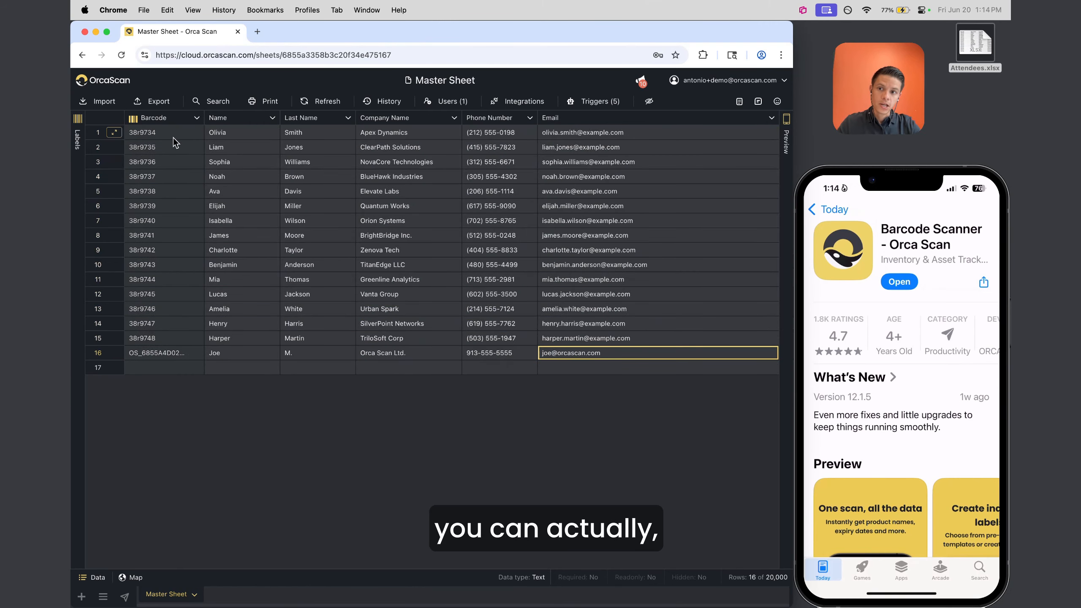
left_click_drag(166, 133, 147, 353)
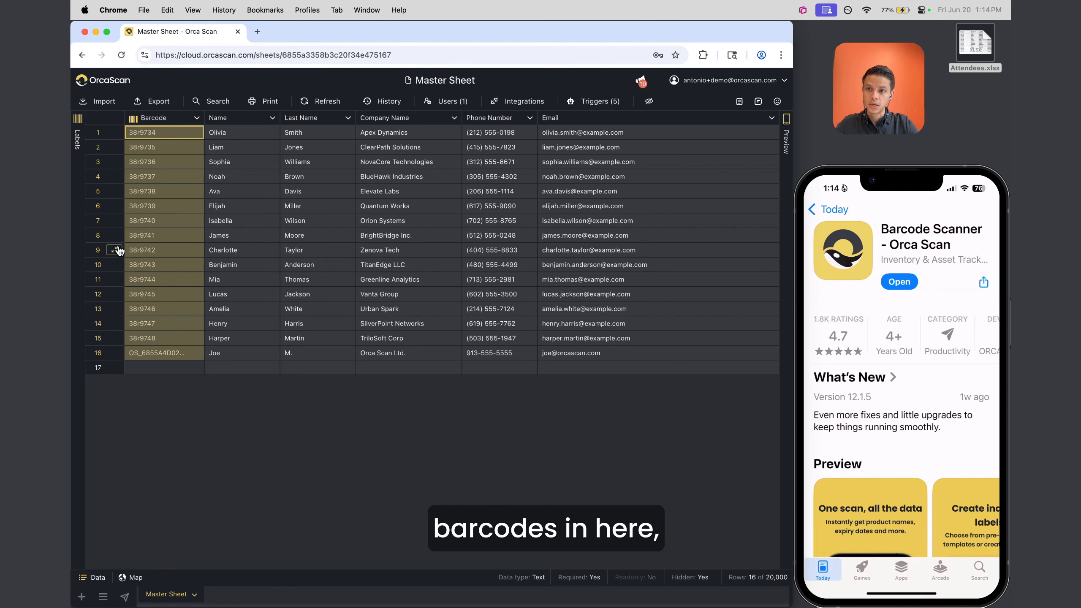
Expand the Labels panel to preview QR Code labels, showing label 1 of 16
left_click(78, 128)
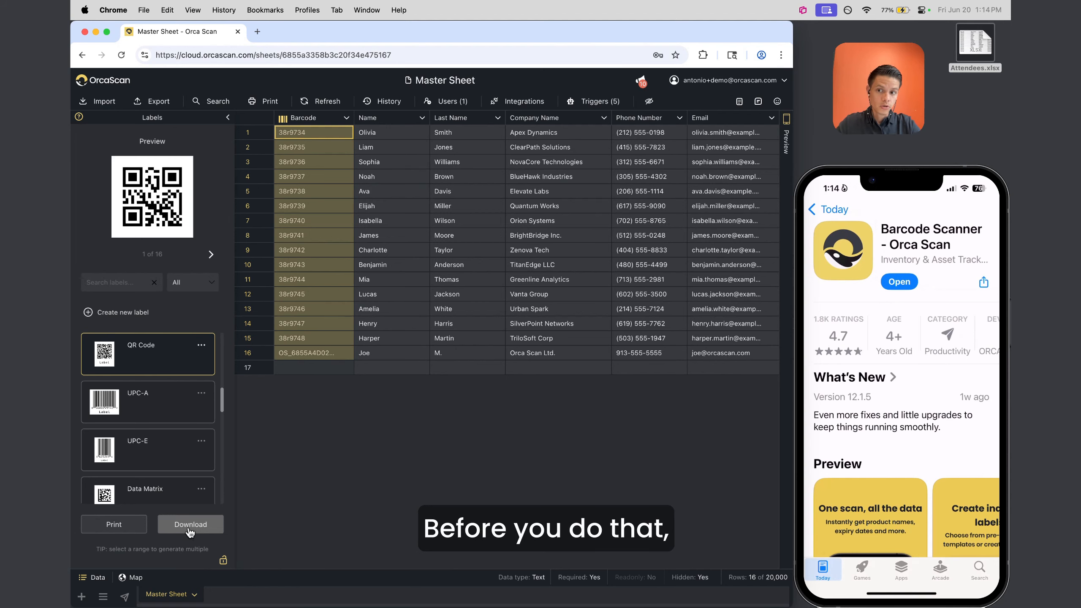
mouse_move(136, 235)
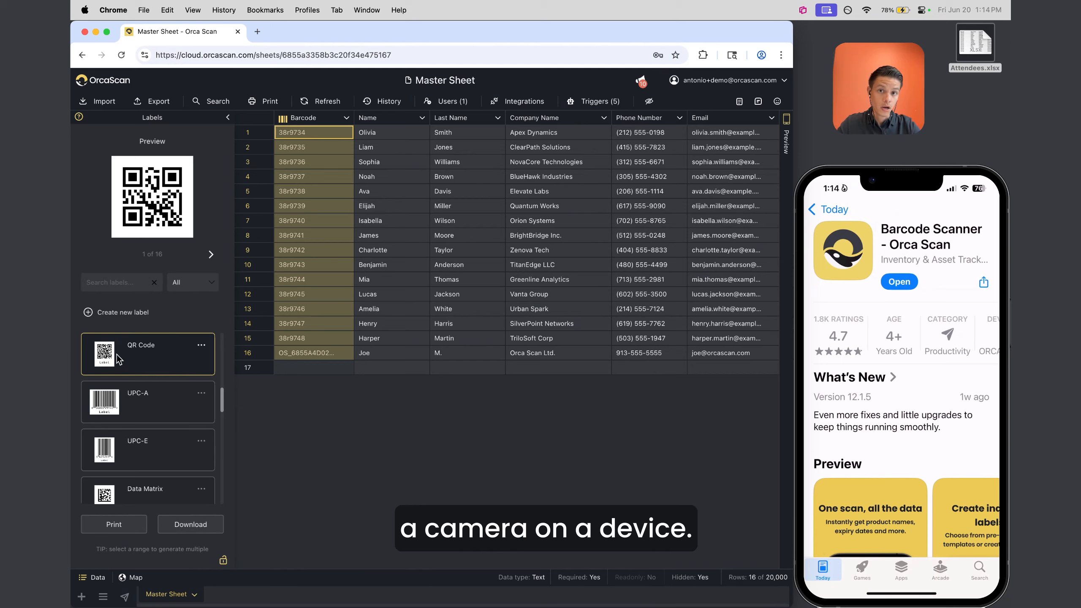
Map the QR Code label's text to the Name column and save it
left_click(201, 345)
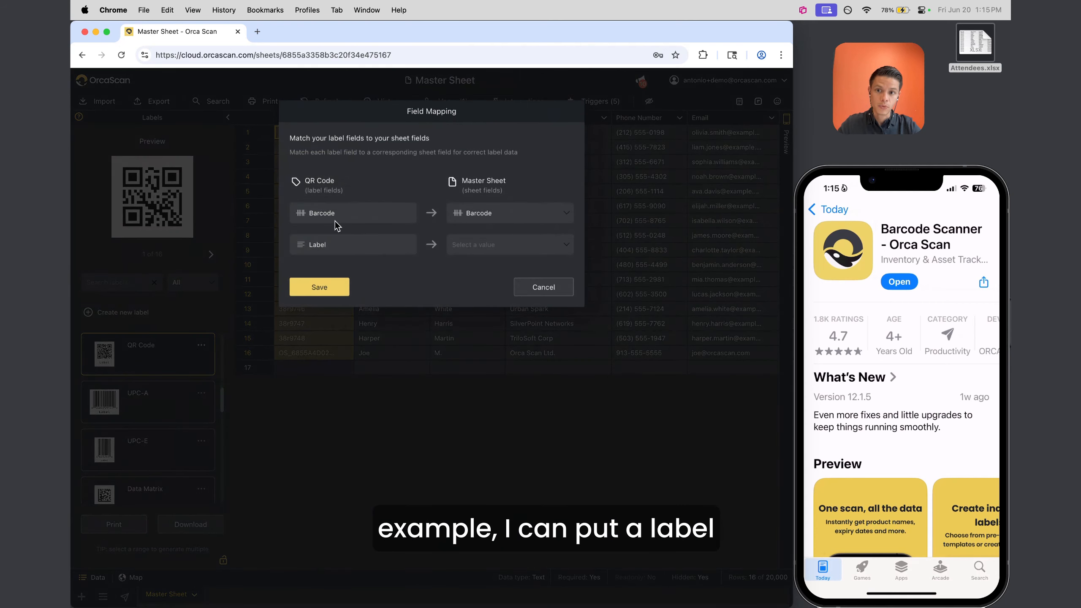
left_click(488, 247)
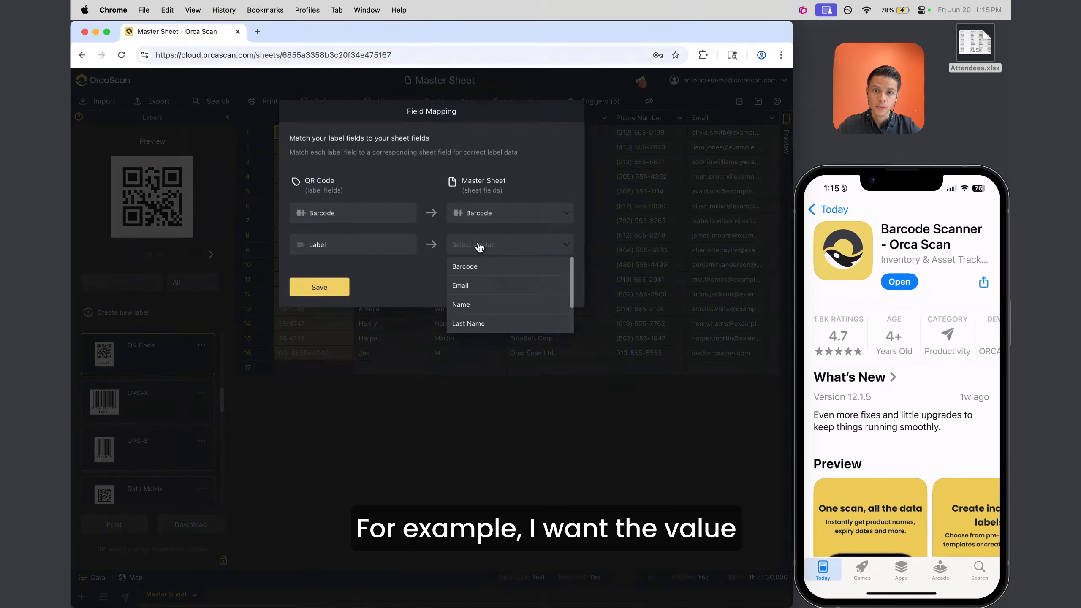
scroll(479, 294, "down", 1)
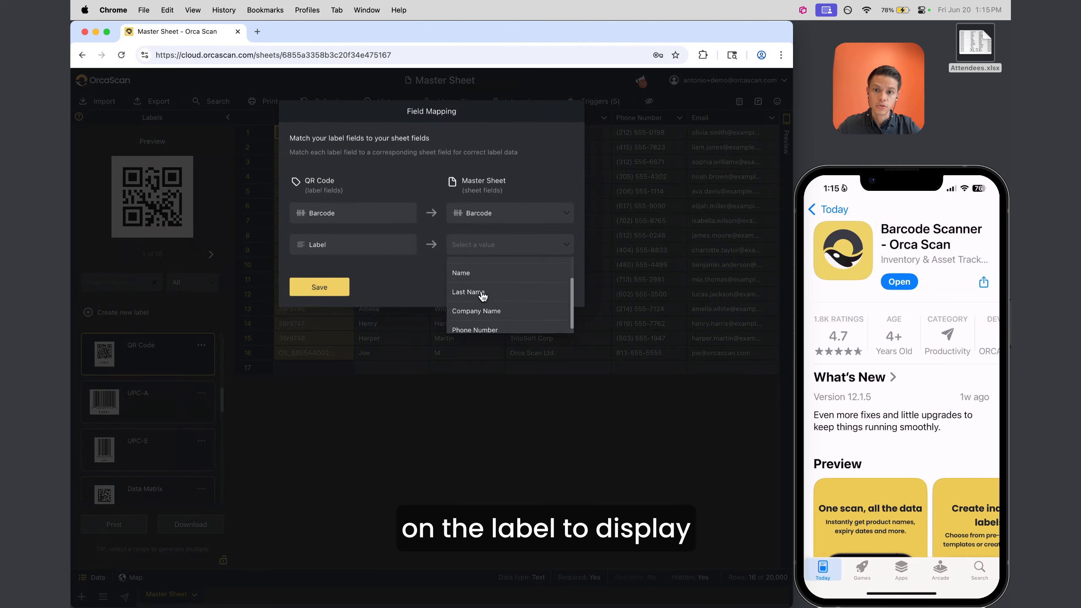
left_click(460, 282)
left_click(321, 283)
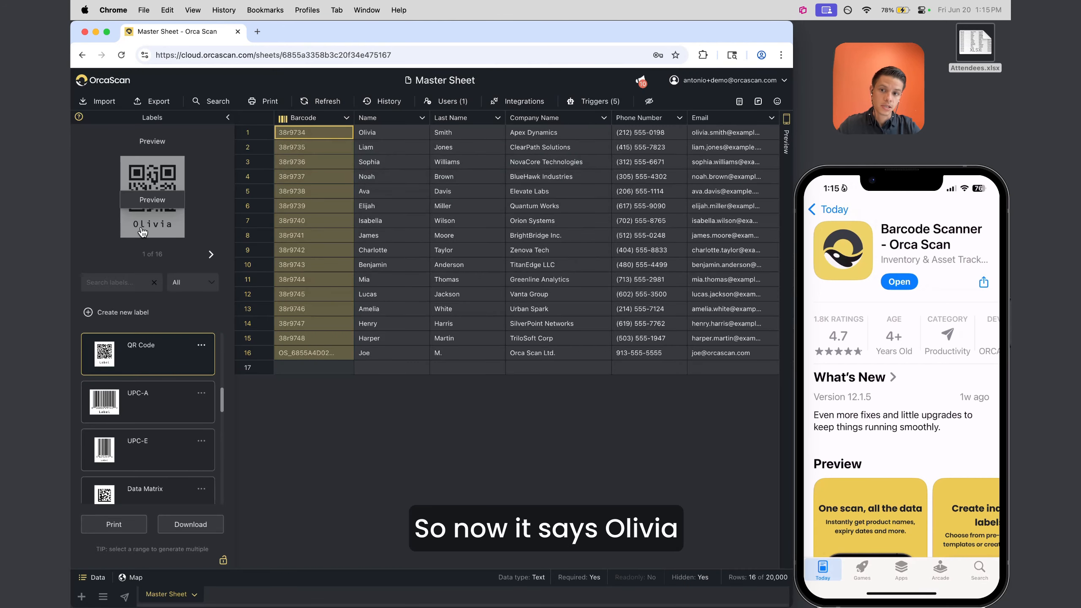
Preview the labels for Isabella's row and the rows above and below it
left_click(290, 226)
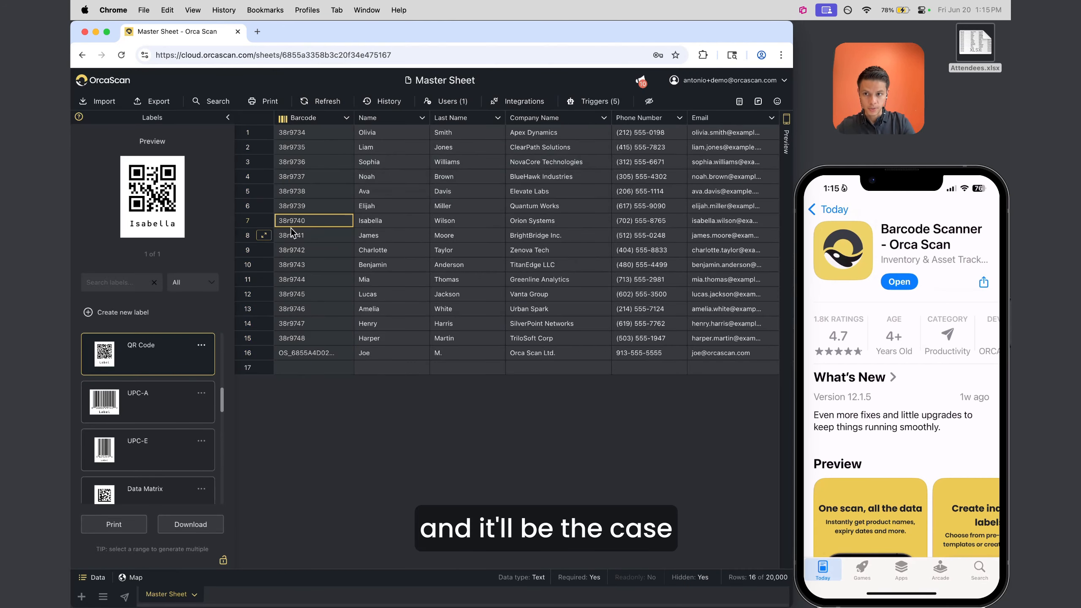
key("Up")
key("Down")
key("Down")
key("Down")
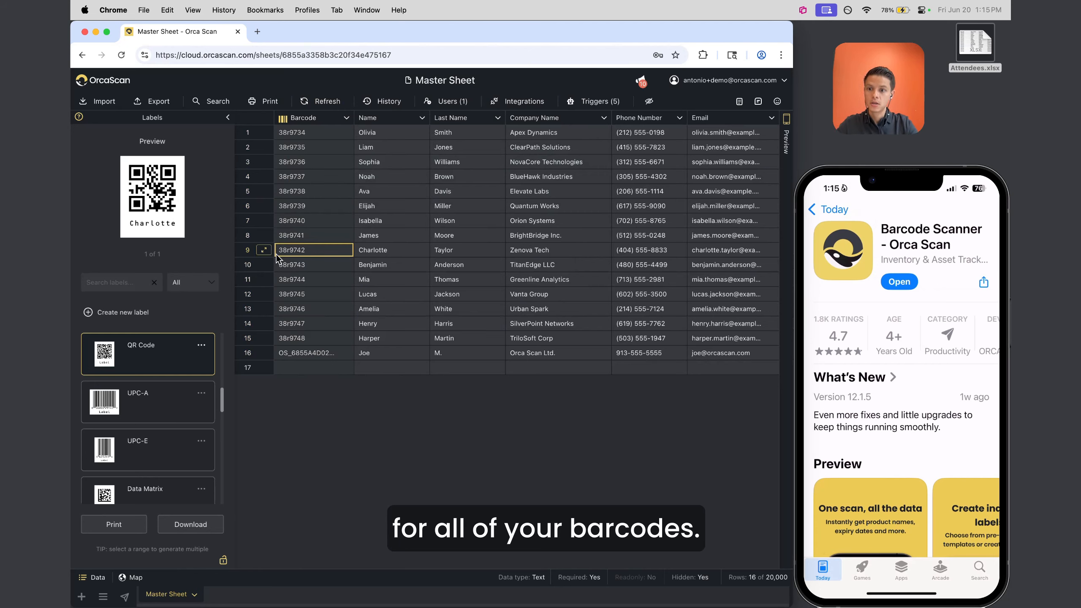
Duplicate the QR Code label as 'Copy of QR Code' and select its QR code in the designer
left_click(201, 347)
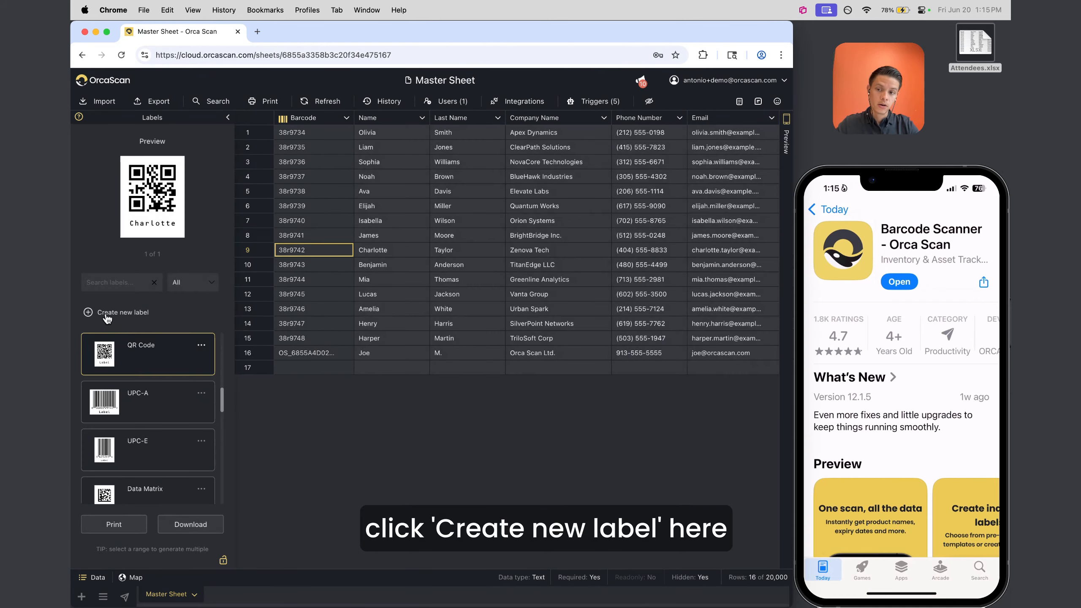
left_click(203, 347)
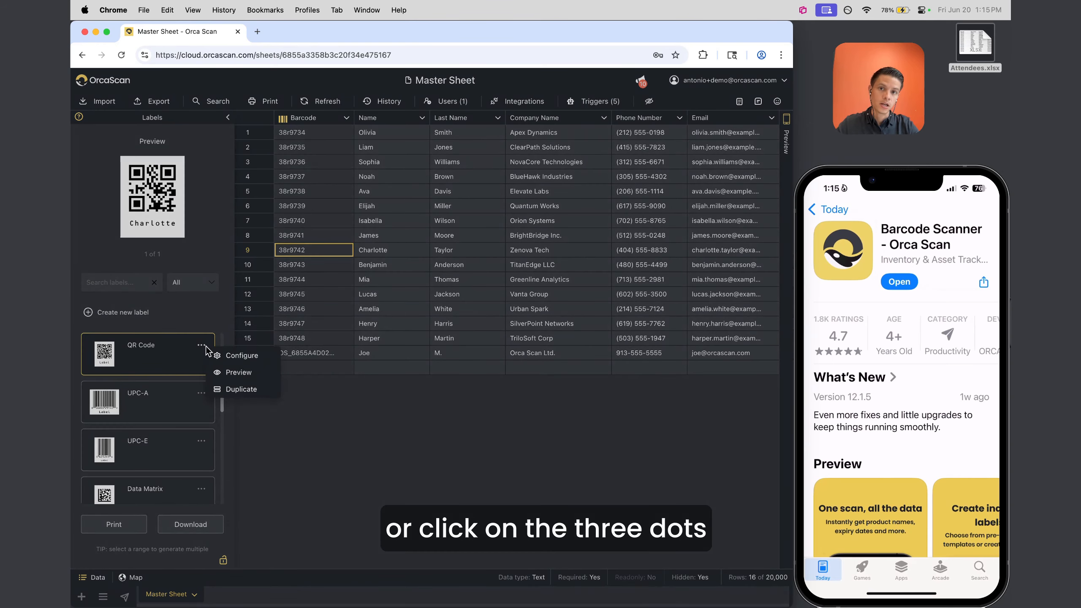
left_click(245, 388)
left_click(451, 366)
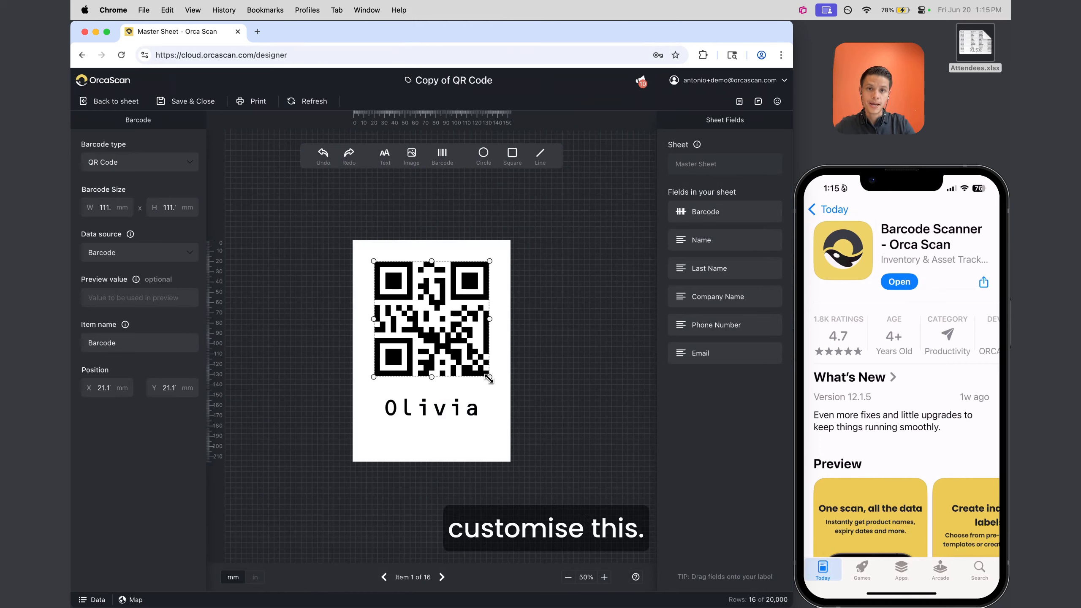
Shrink the QR code into the top-left corner, set units to inches, and raise Olivia beneath it
left_click(309, 233)
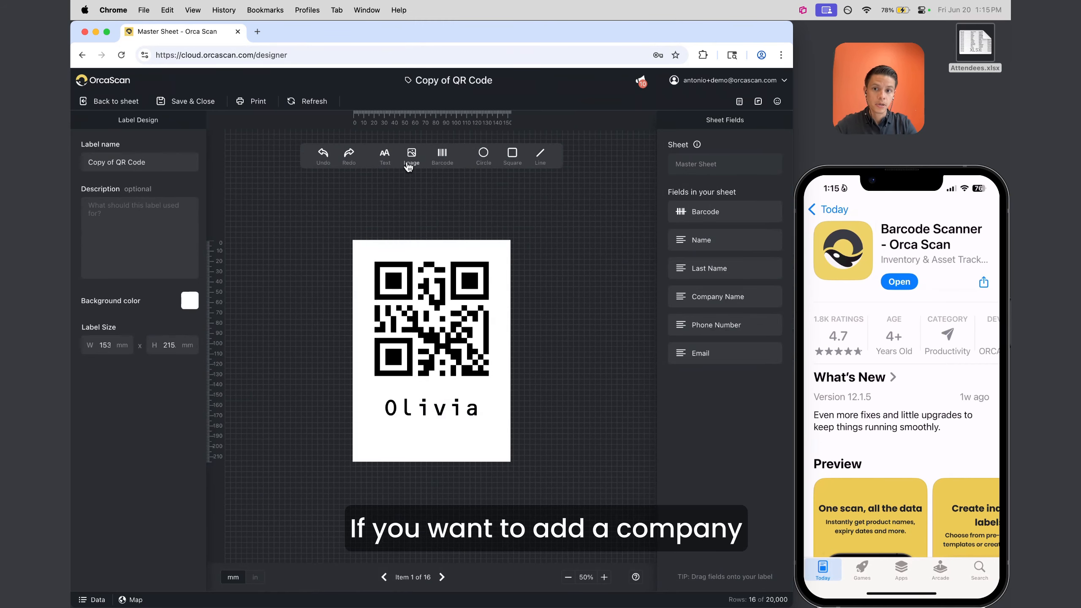
left_click(385, 287)
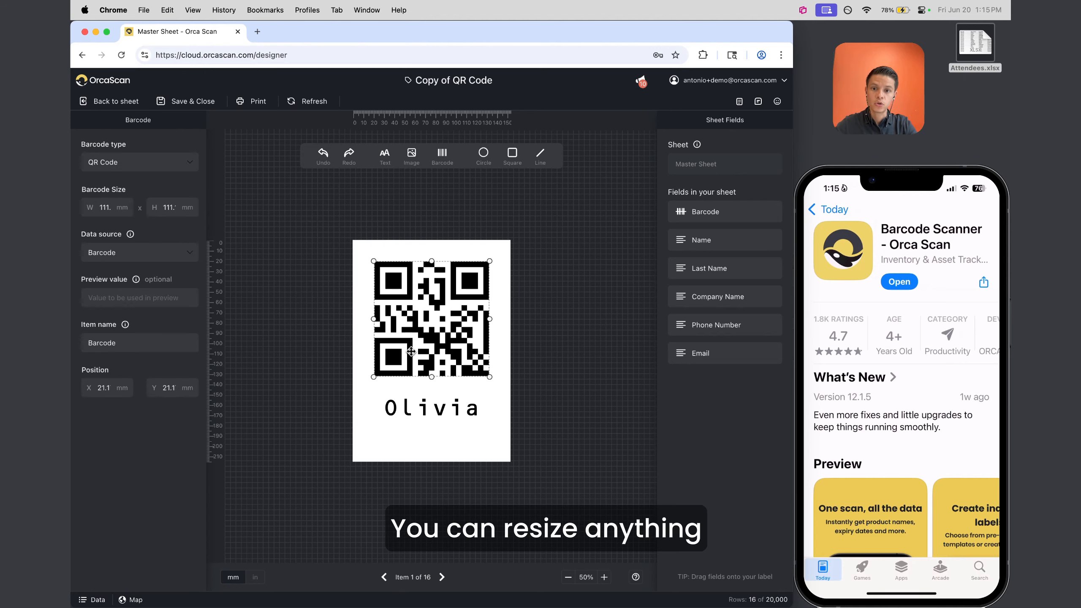
left_click_drag(480, 379, 440, 325)
left_click_drag(408, 296, 395, 285)
left_click(294, 313)
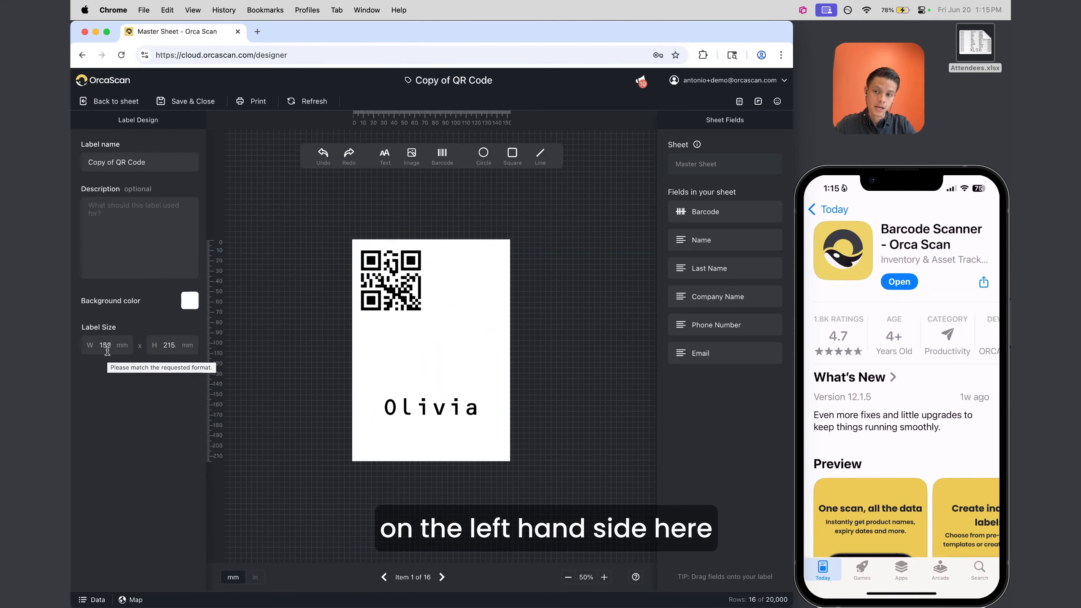
left_click(257, 578)
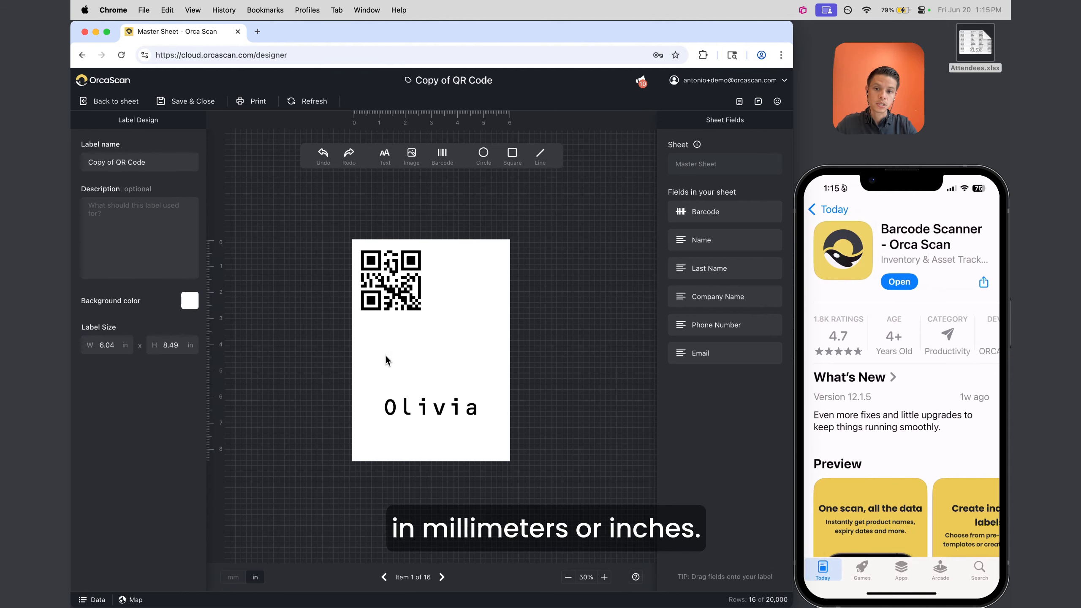
left_click(452, 409)
left_click_drag(453, 409, 440, 335)
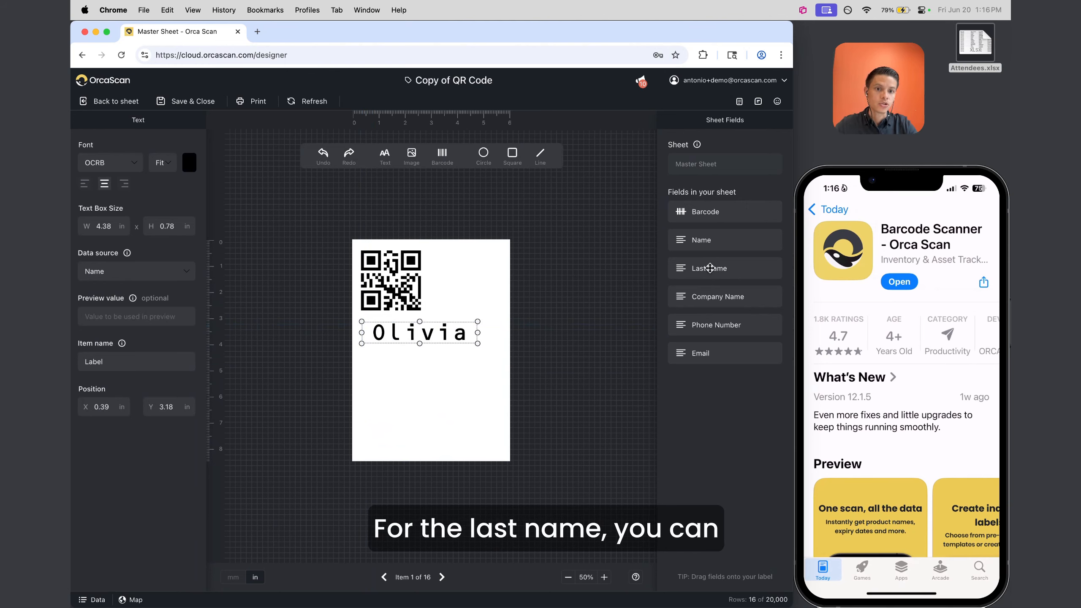
Add the Last Name field at Fit size as an enlarged 'Smith' under Olivia, then exit the designer
left_click_drag(710, 268, 419, 375)
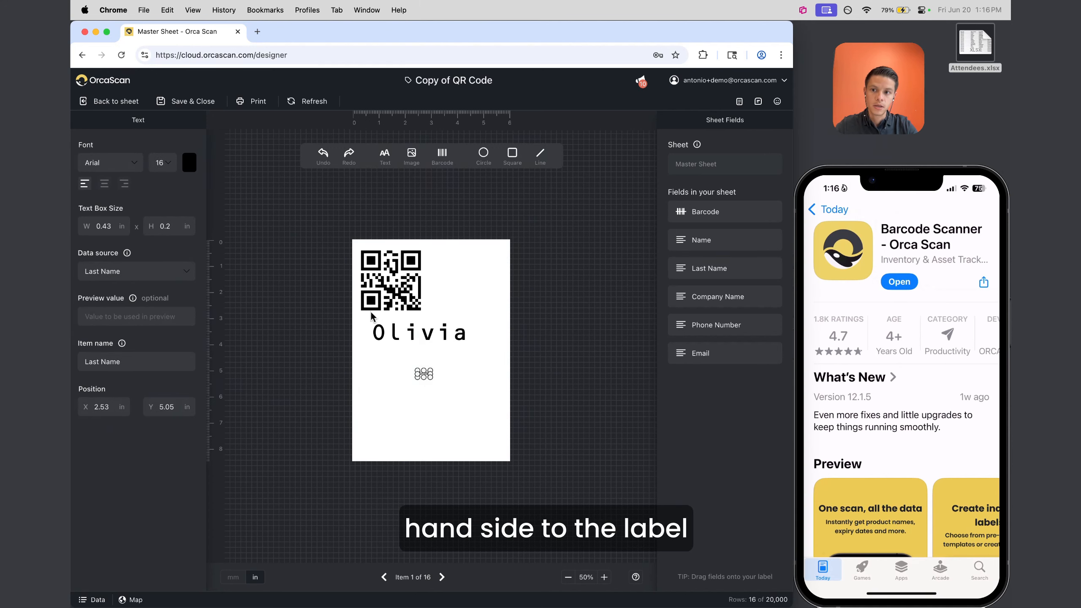
left_click(162, 162)
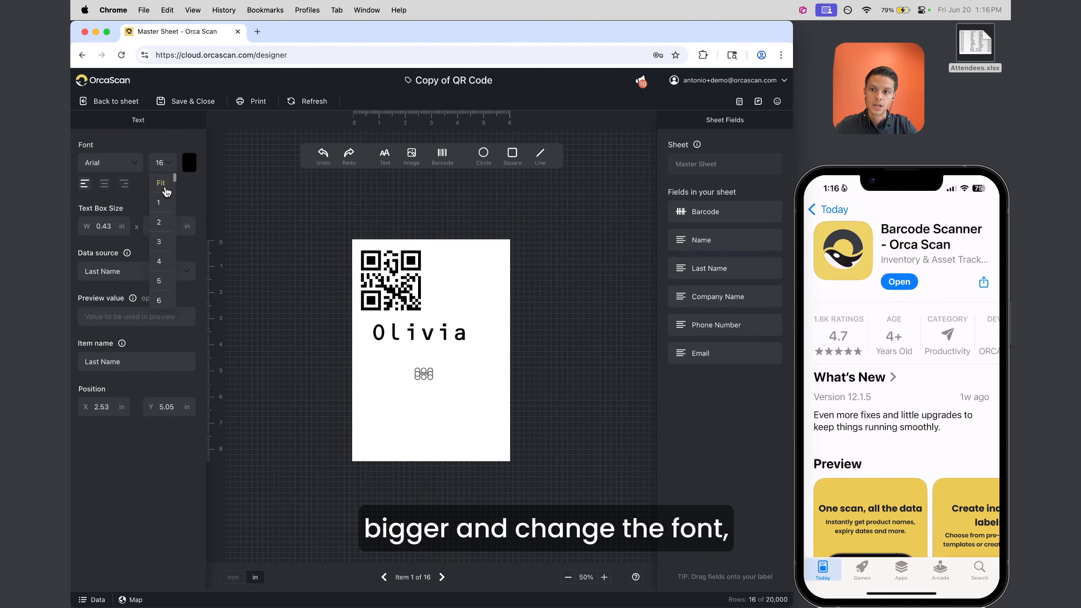
left_click(164, 183)
left_click_drag(429, 378, 492, 430)
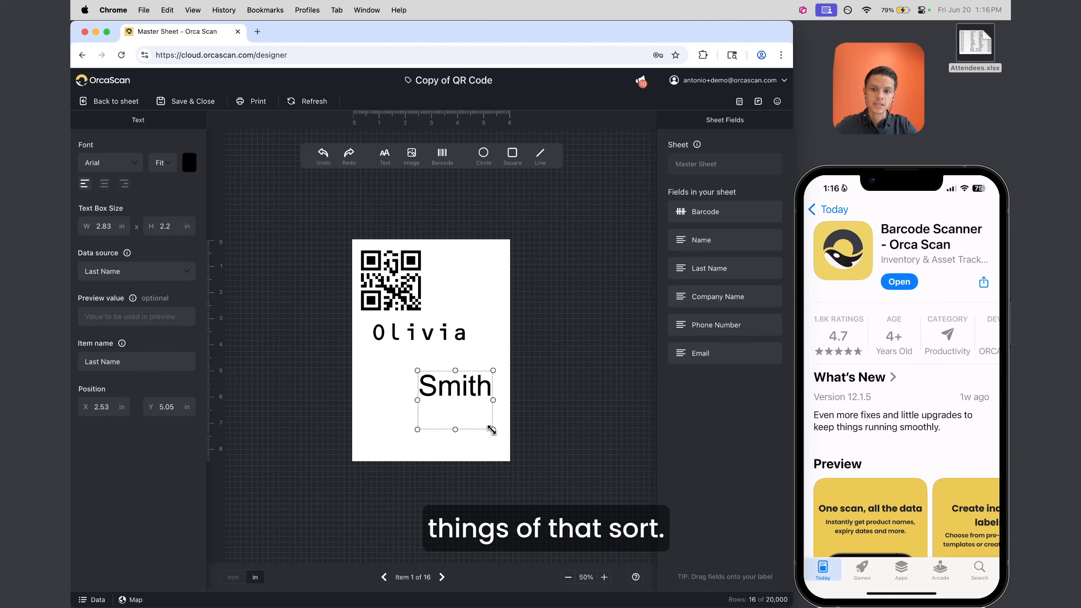
left_click_drag(445, 386, 404, 365)
left_click(503, 439)
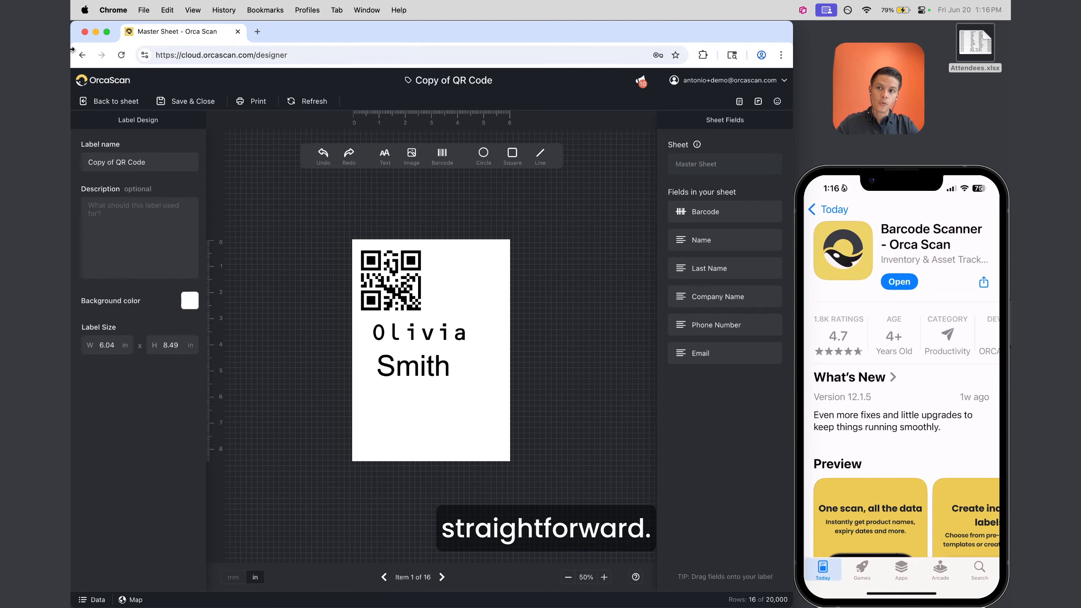
left_click(110, 101)
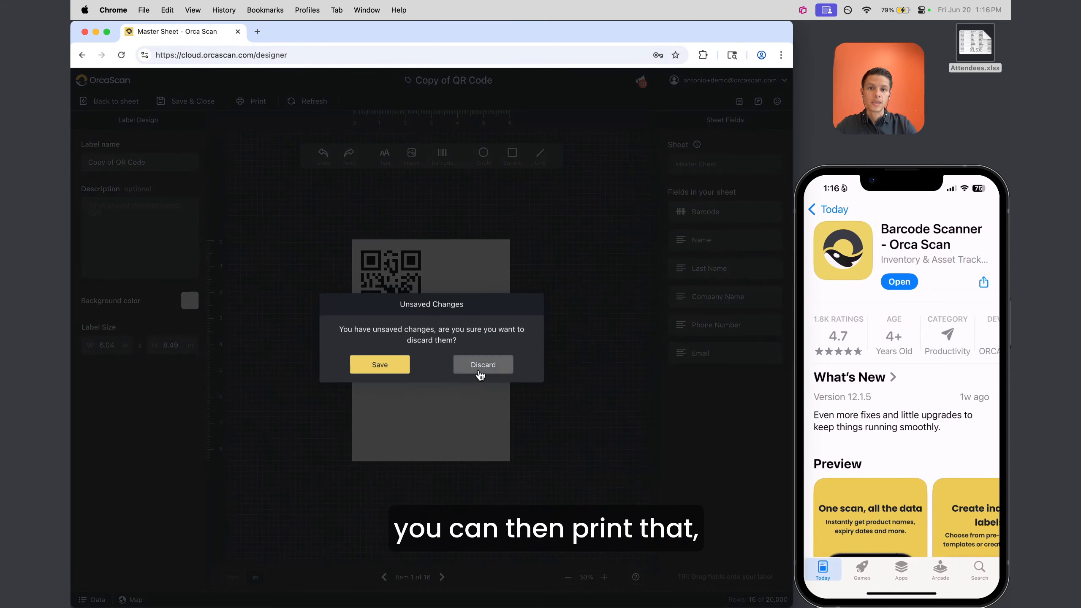
Discard the label copy's changes, select the Barcode cells, and collapse the Labels panel
left_click(480, 369)
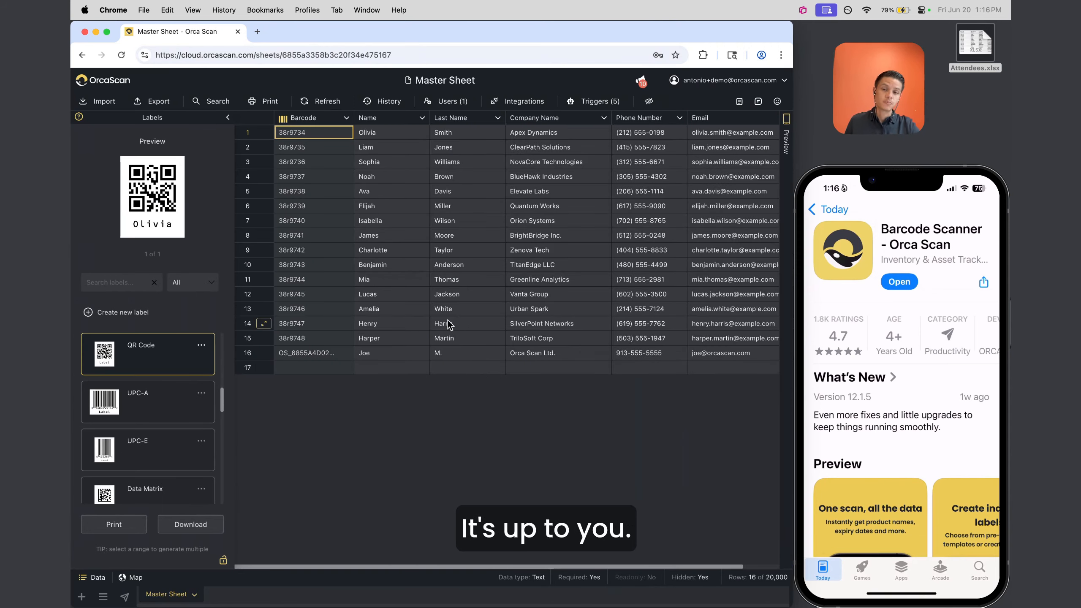
left_click_drag(317, 134, 311, 352)
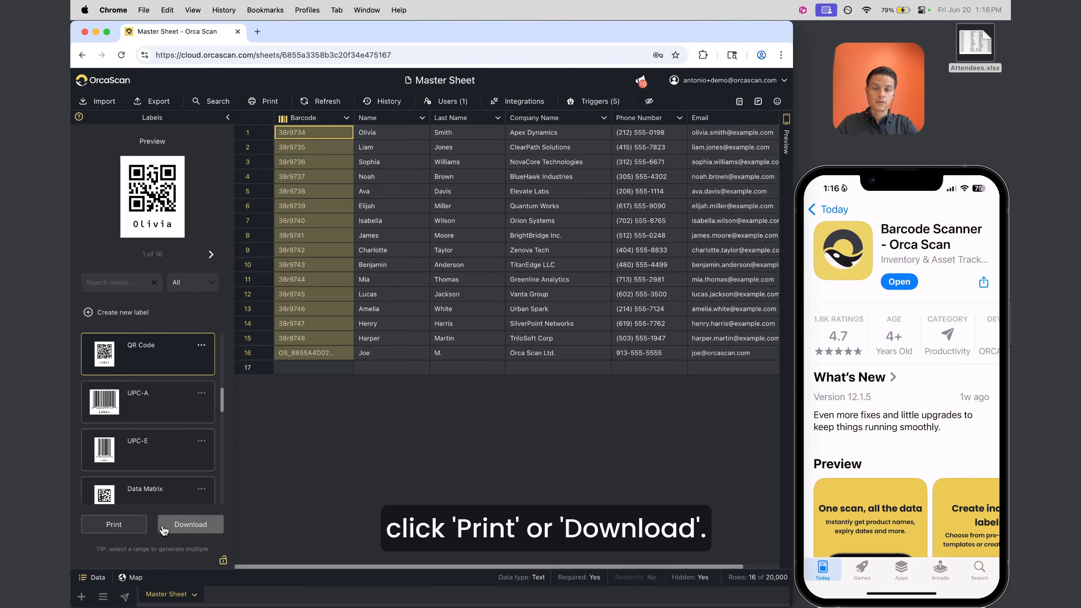
left_click(228, 118)
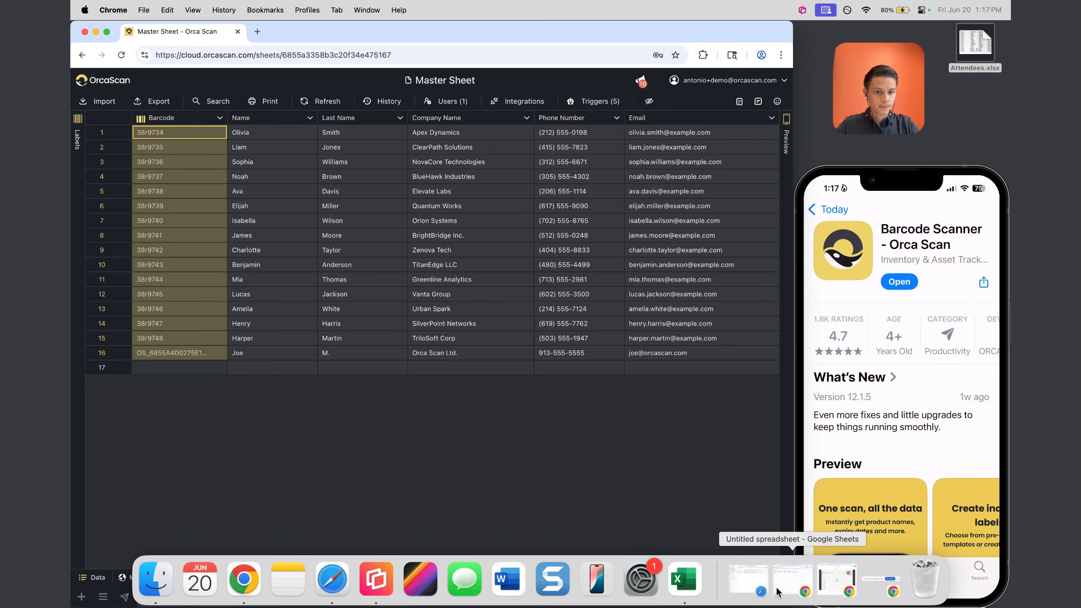
Restore Google Sheets, glance over the Document Studio listing, then switch to the Untitled spreadsheet
left_click(790, 590)
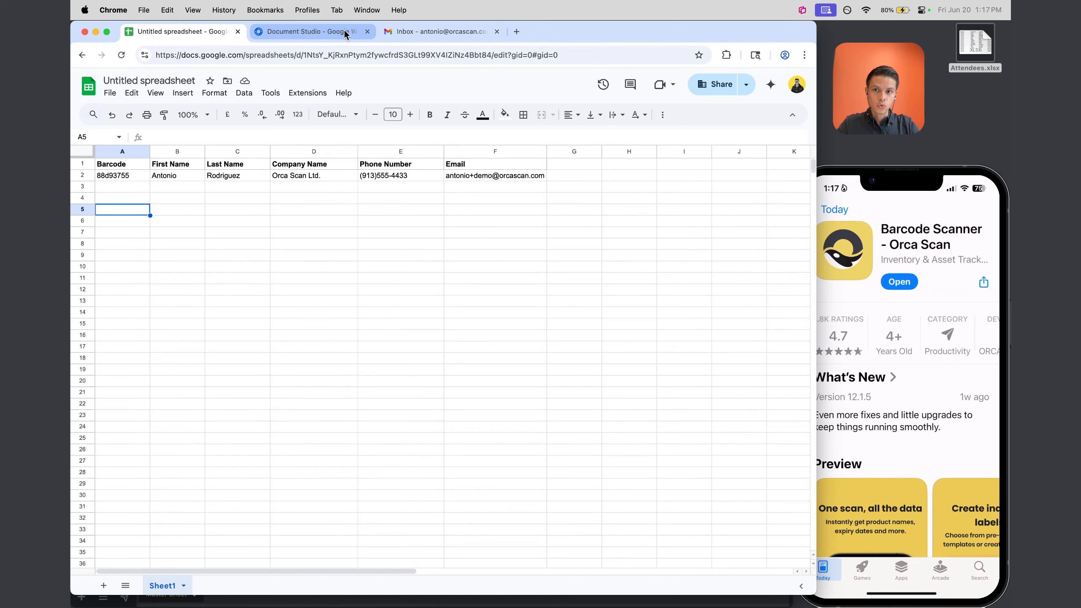
left_click(329, 32)
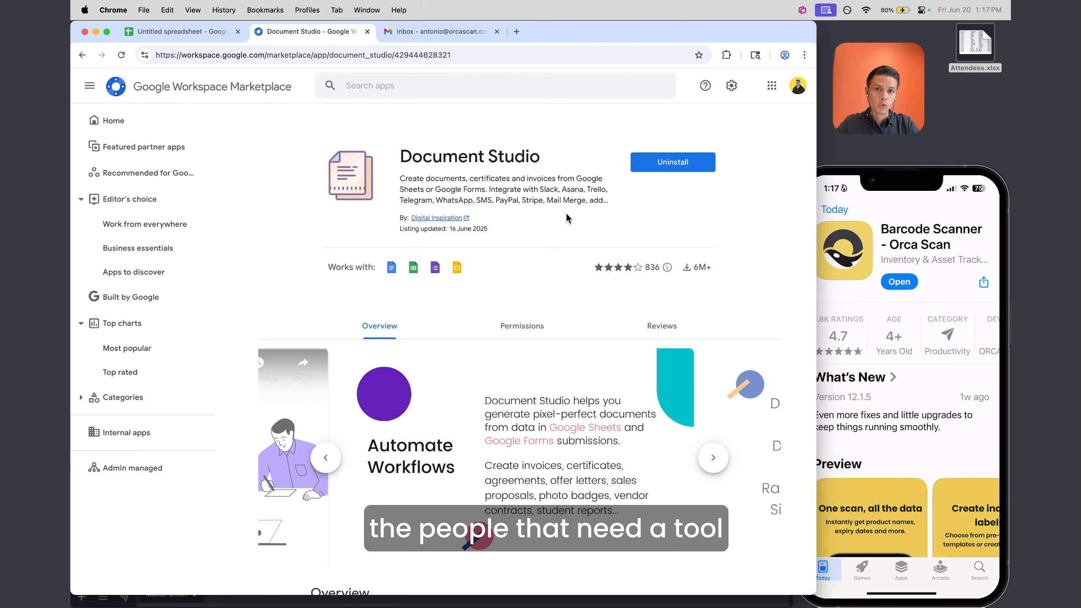
left_click_drag(399, 166, 555, 160)
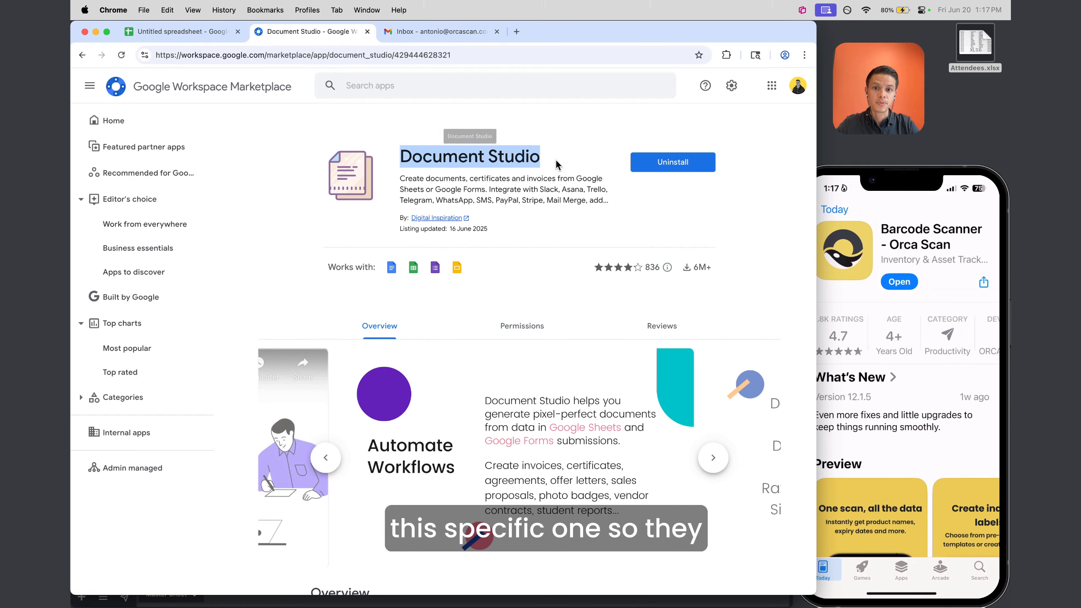
left_click(562, 160)
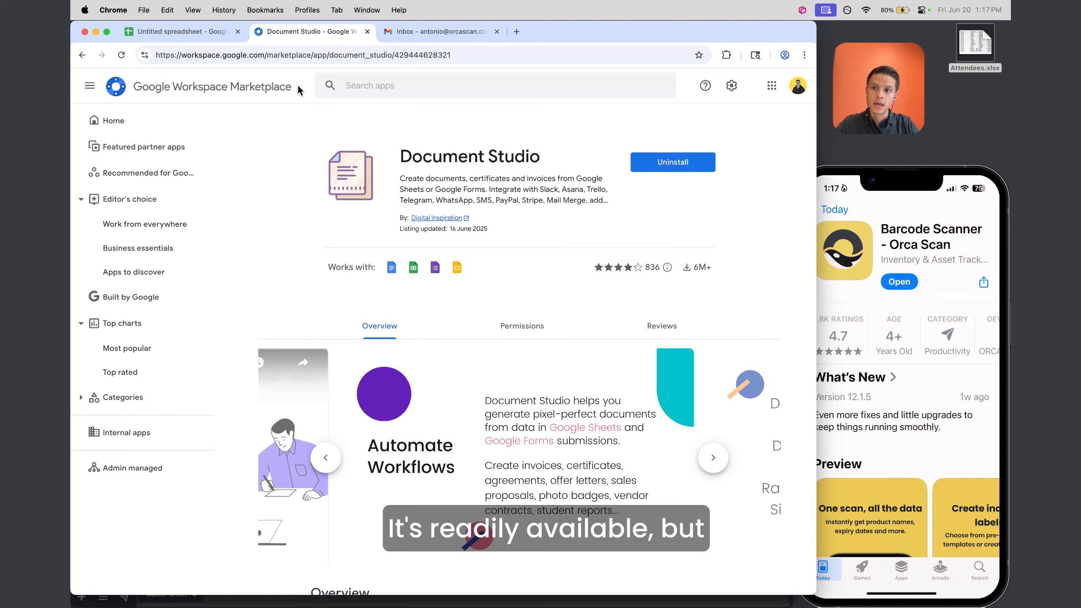
double_click(409, 178)
left_click(431, 187)
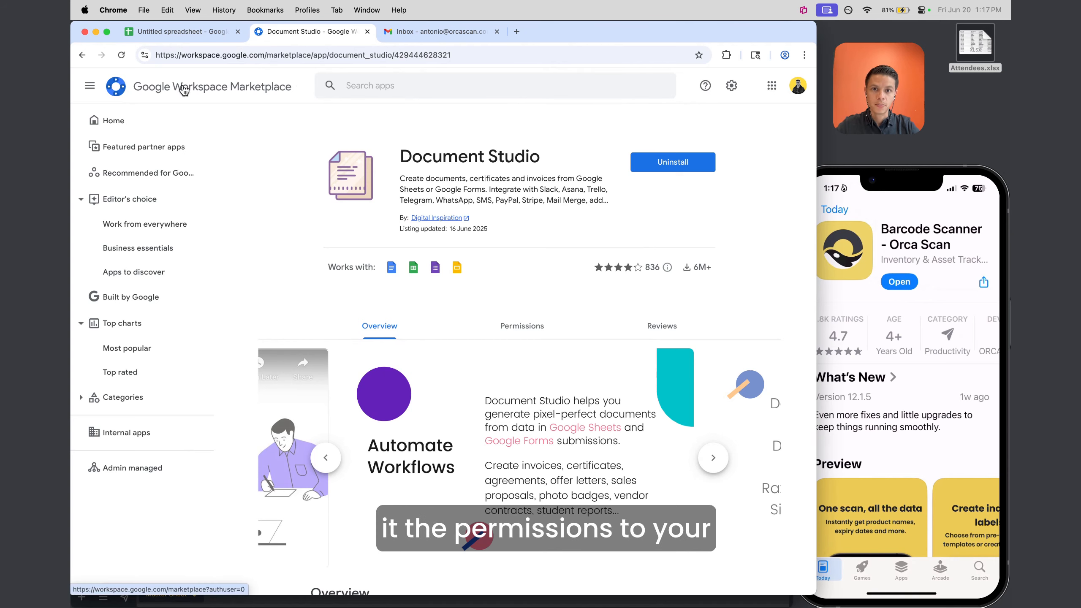
left_click(169, 32)
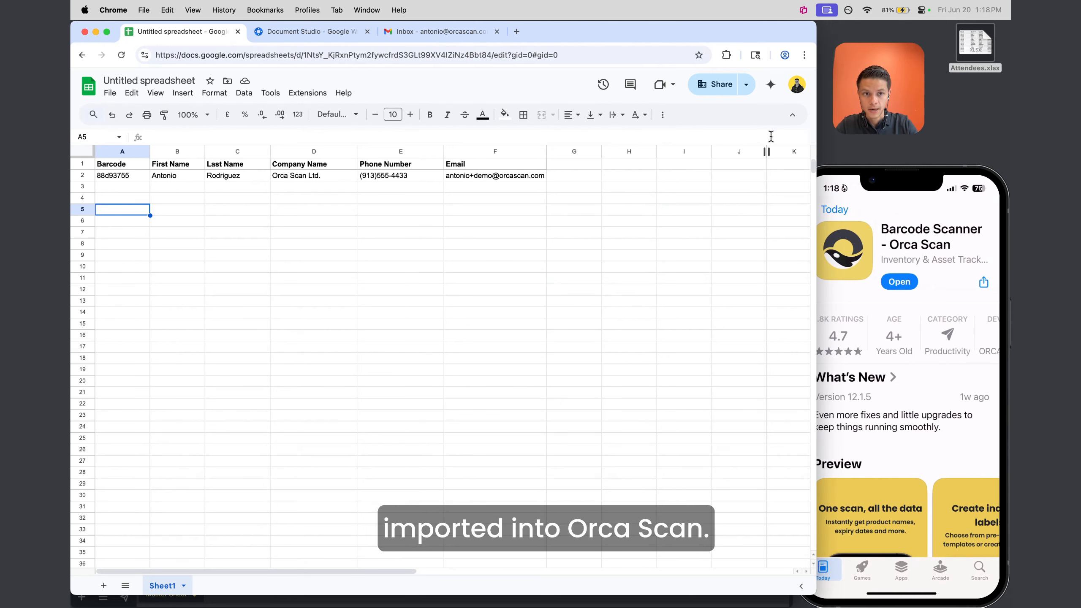
left_click_drag(127, 166, 469, 174)
left_click(274, 281)
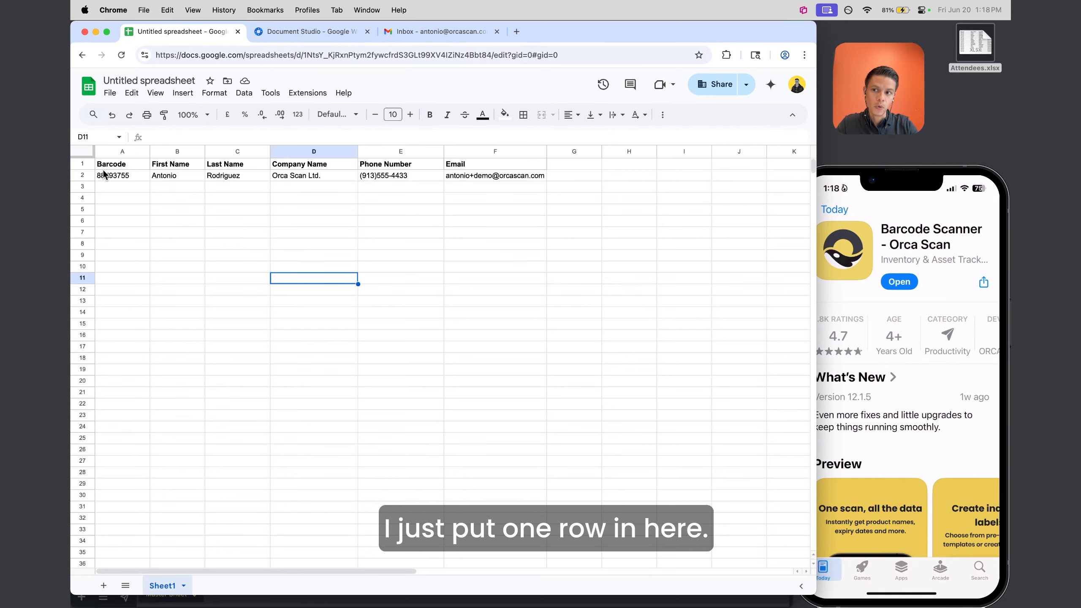
left_click(83, 175)
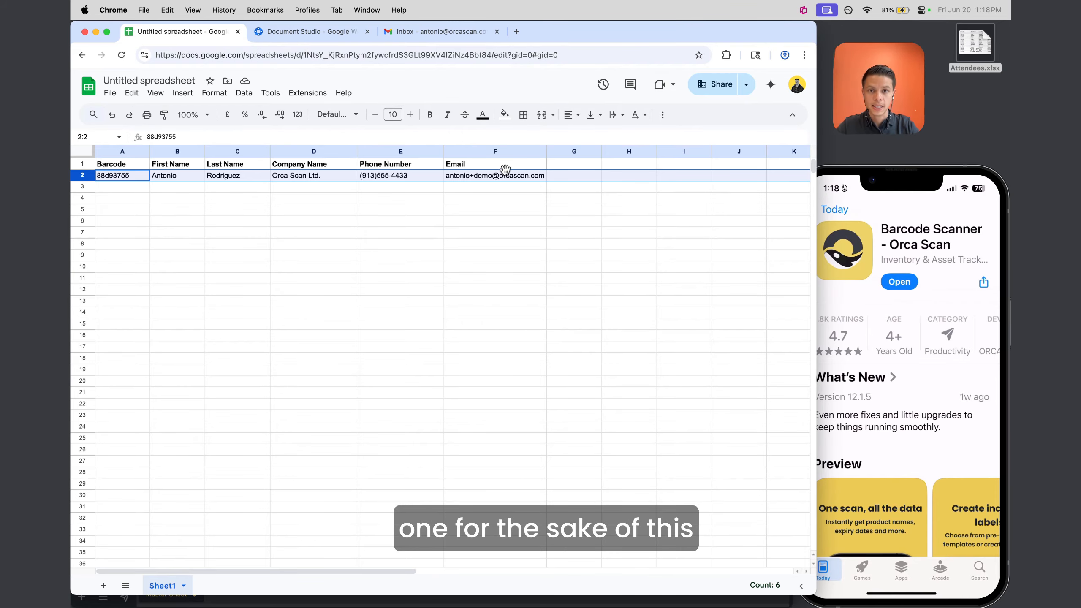
key("ctrl+Up")
left_click(457, 173)
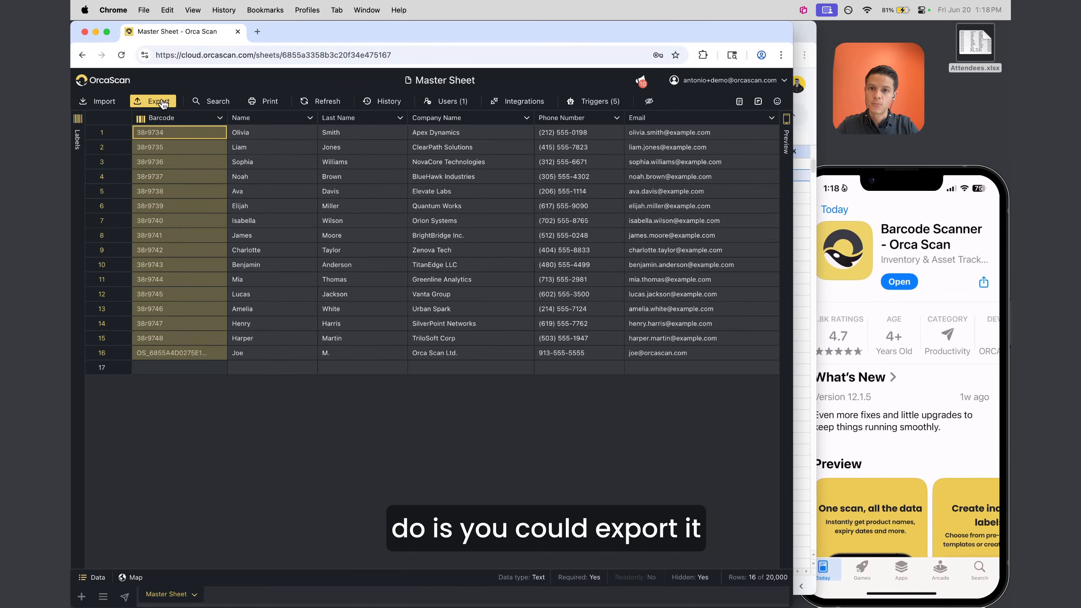
left_click(804, 122)
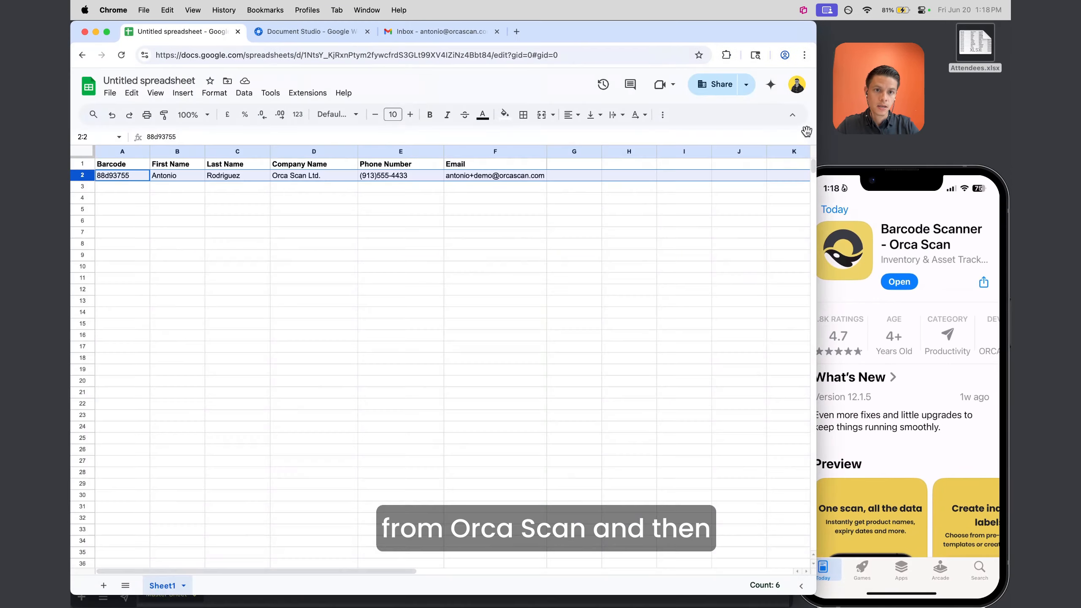
left_click(347, 199)
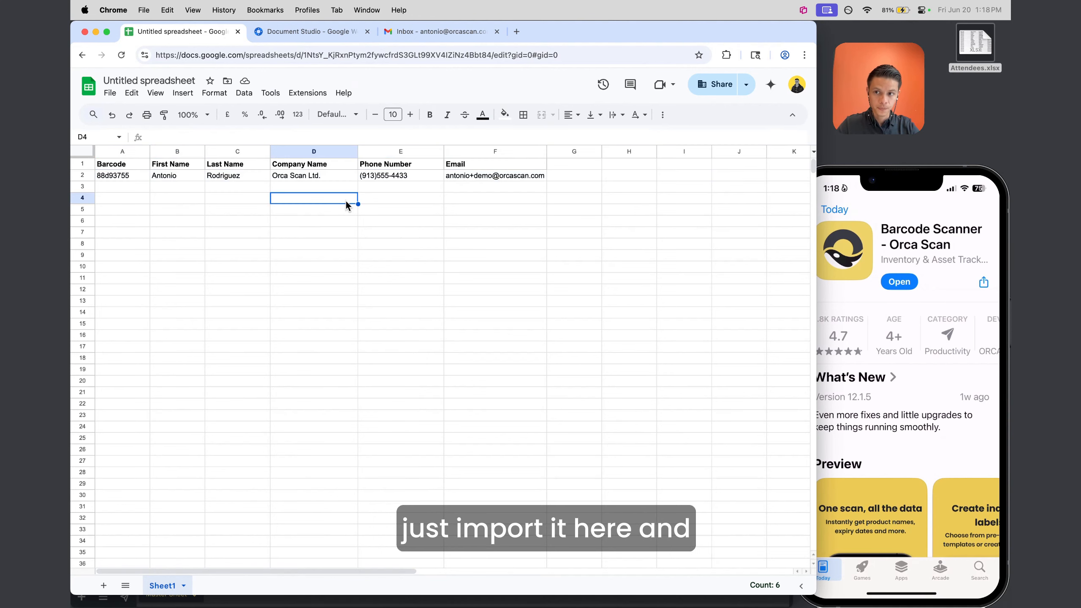
left_click_drag(123, 164, 356, 165)
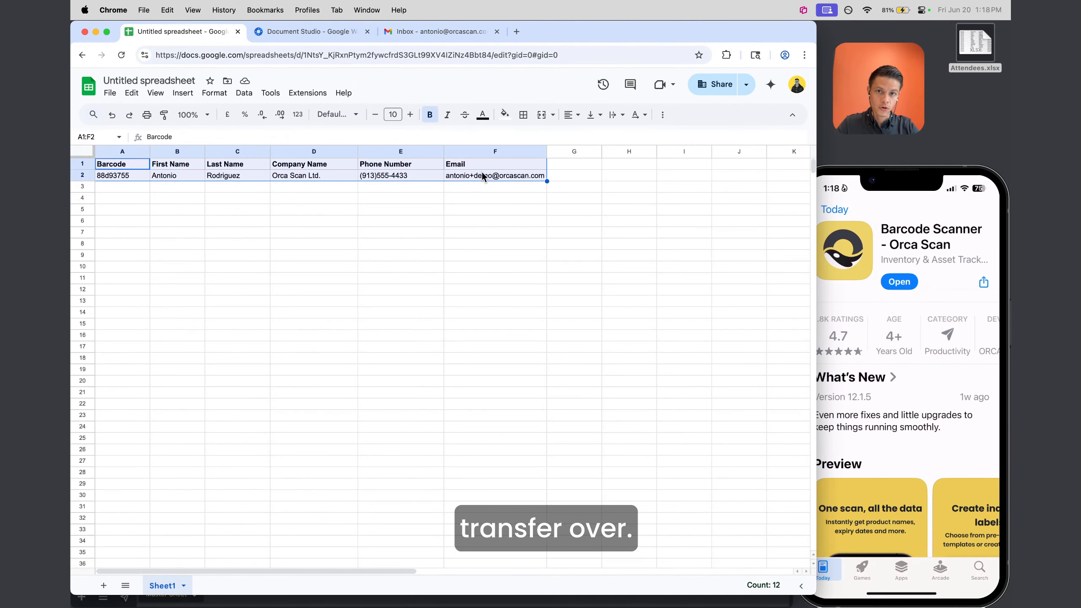
left_click(124, 176)
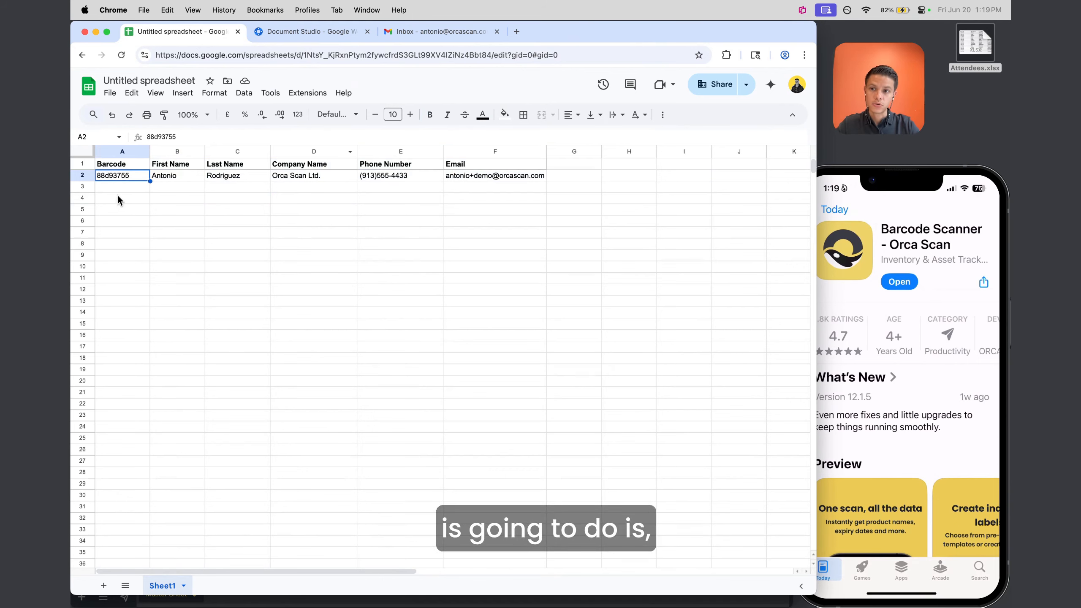
left_click_drag(474, 174, 494, 517)
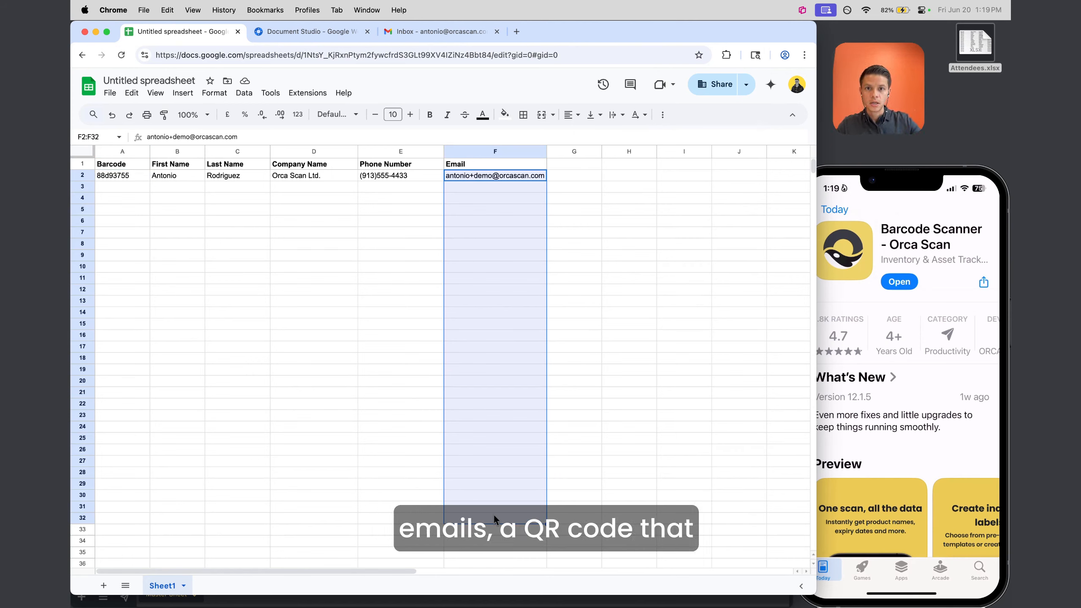
left_click(129, 177)
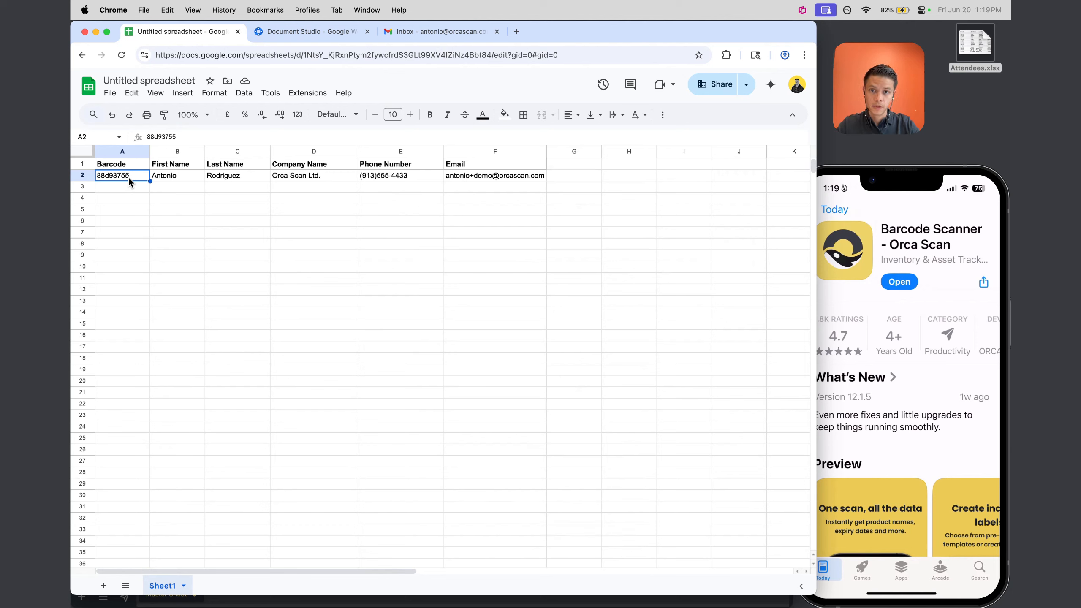
Launch the Document Studio add-on from the Extensions menu
left_click(307, 93)
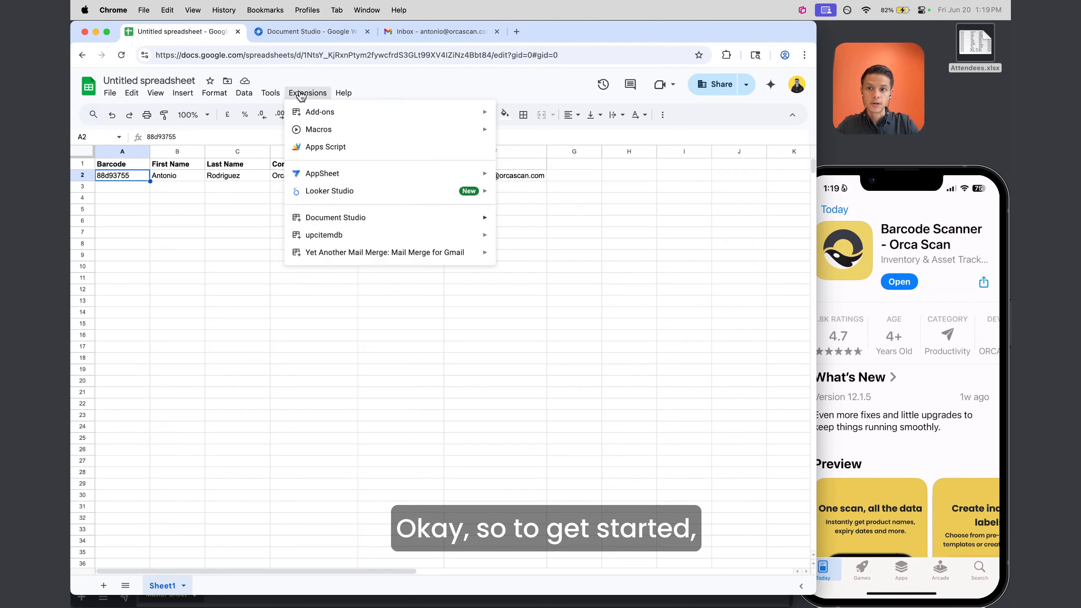
mouse_move(329, 218)
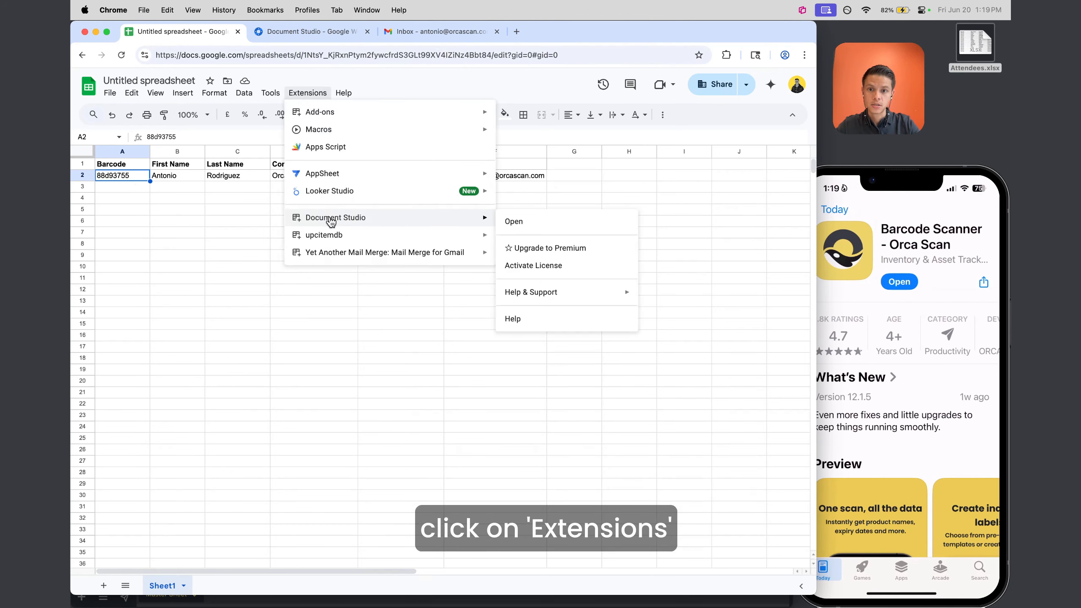
left_click(532, 228)
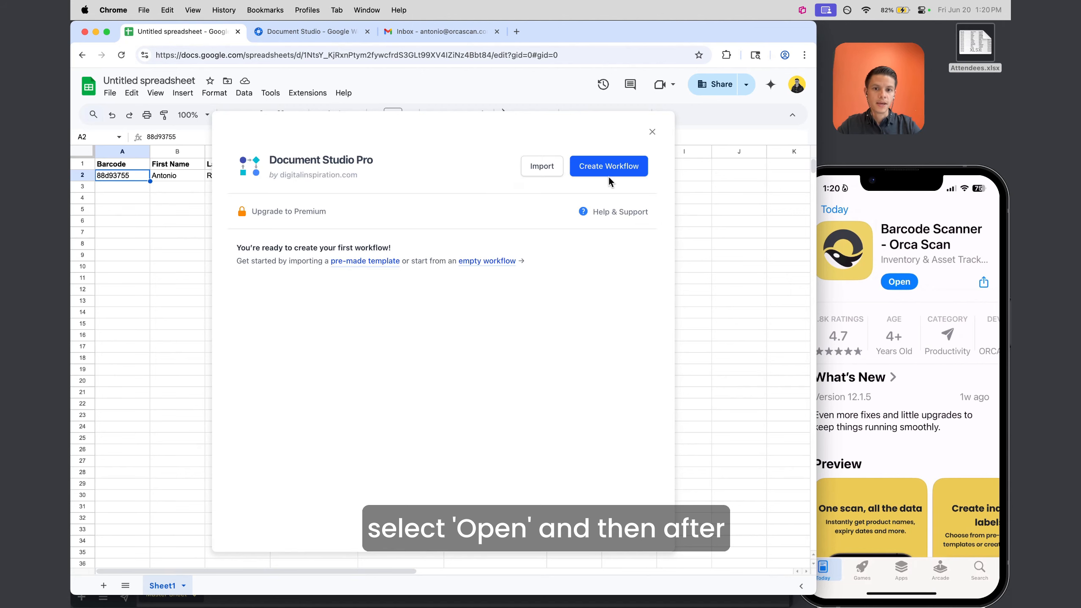
Create a workflow named Test on Sheet1, processing all rows, and advance to the Tasks step
left_click(600, 172)
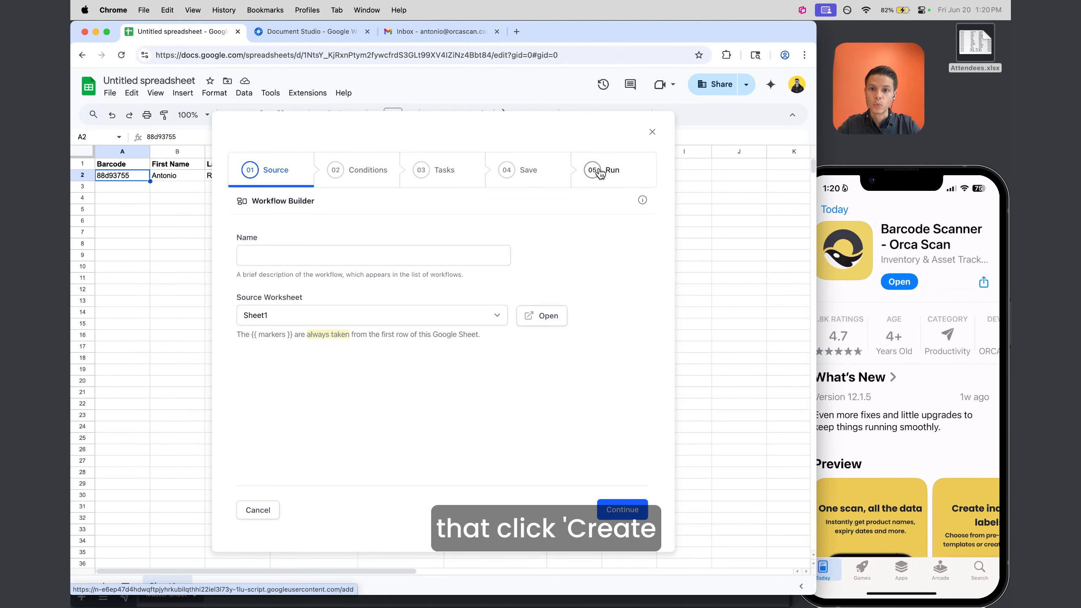
left_click(326, 261)
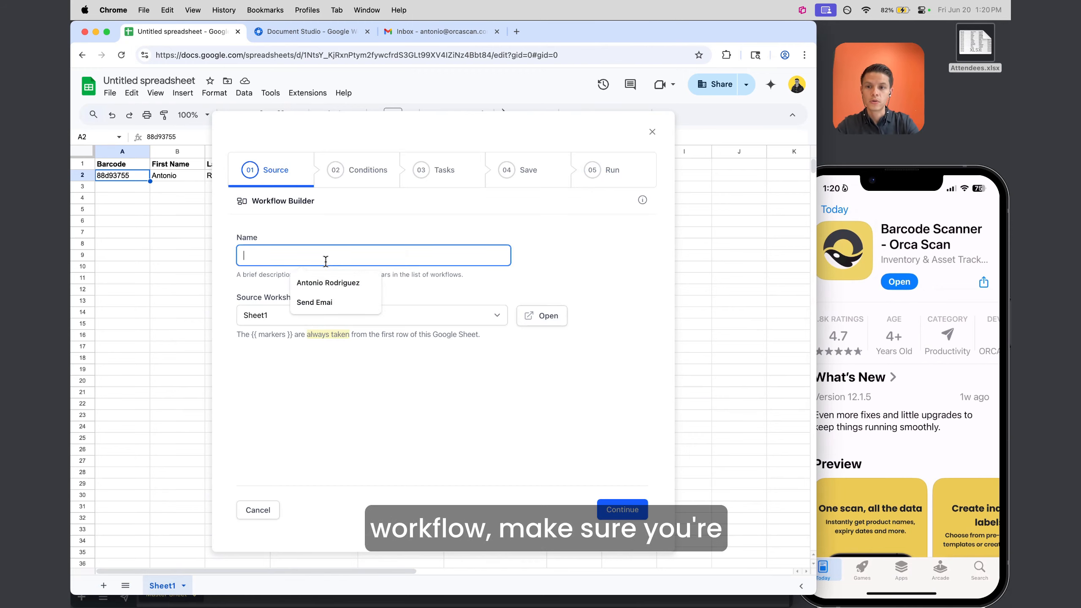
type("Test")
left_click(251, 318)
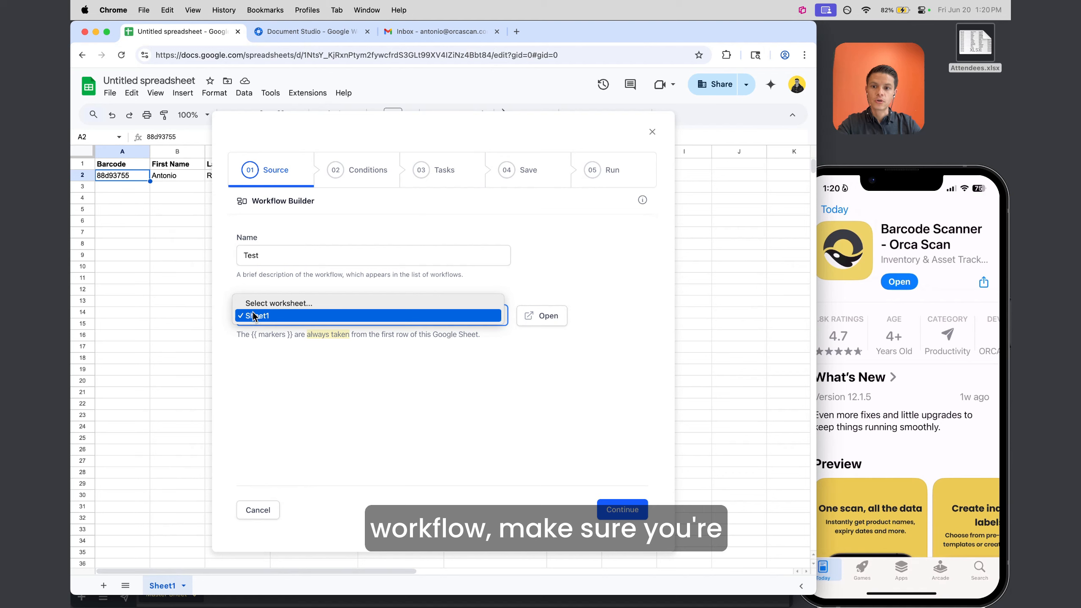
left_click(253, 316)
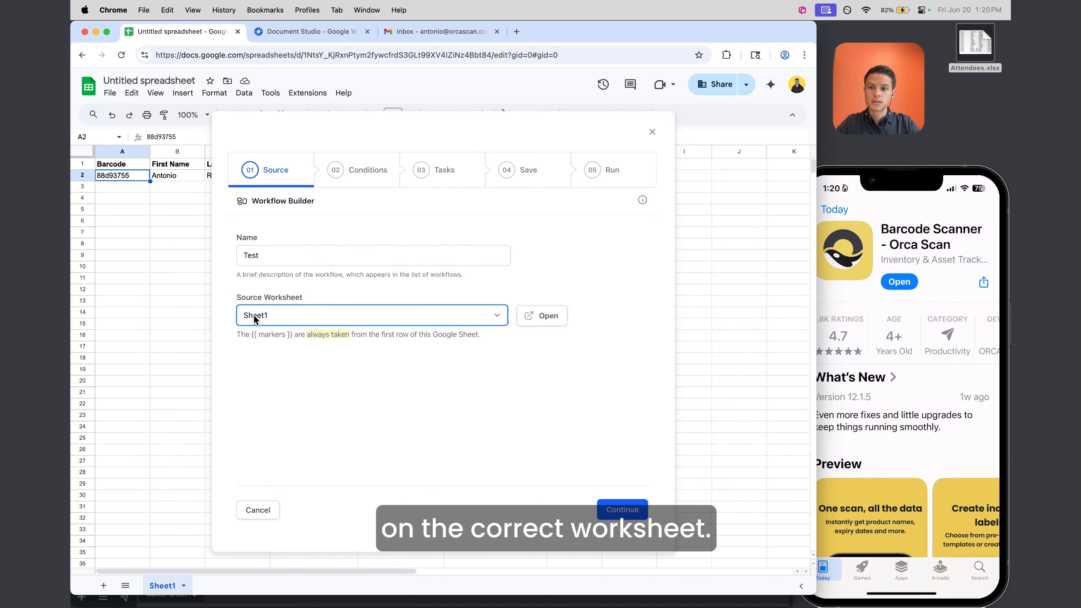
left_click(254, 315)
left_click(251, 316)
left_click(630, 517)
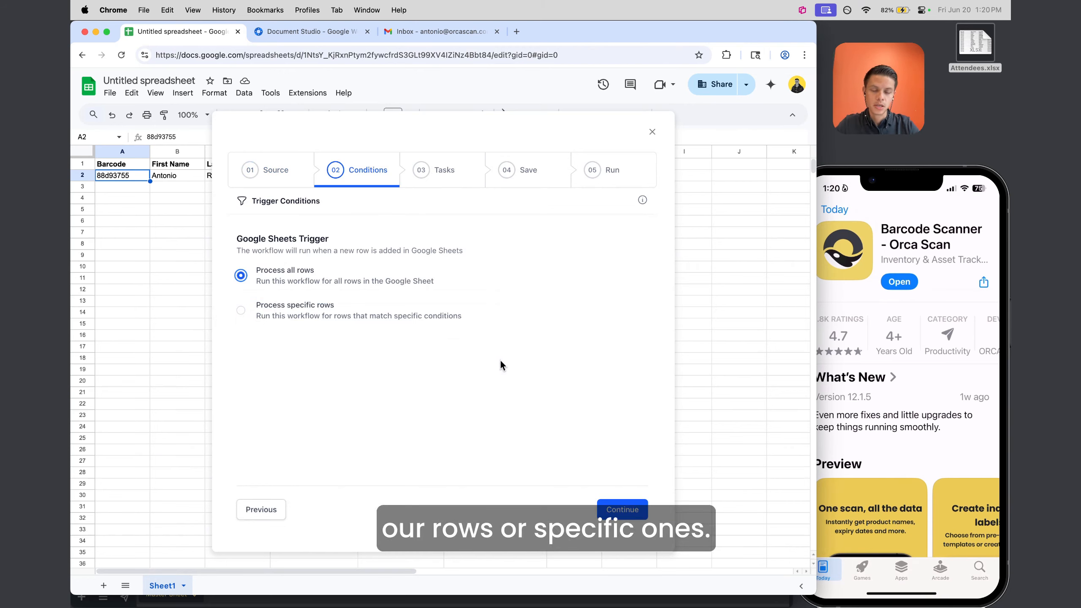
left_click(628, 510)
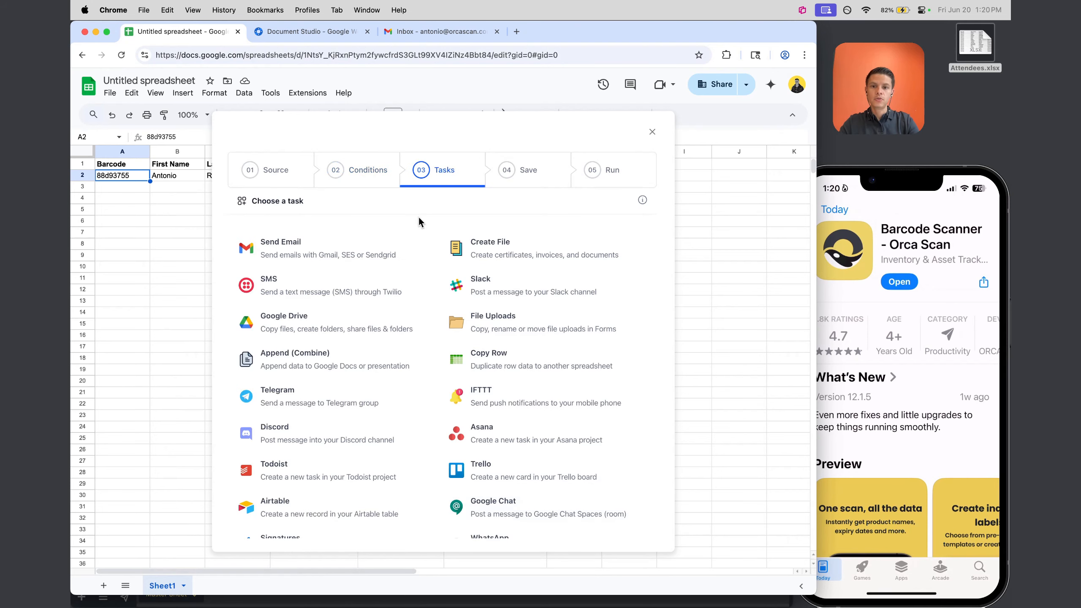
scroll(325, 241, "down", 5)
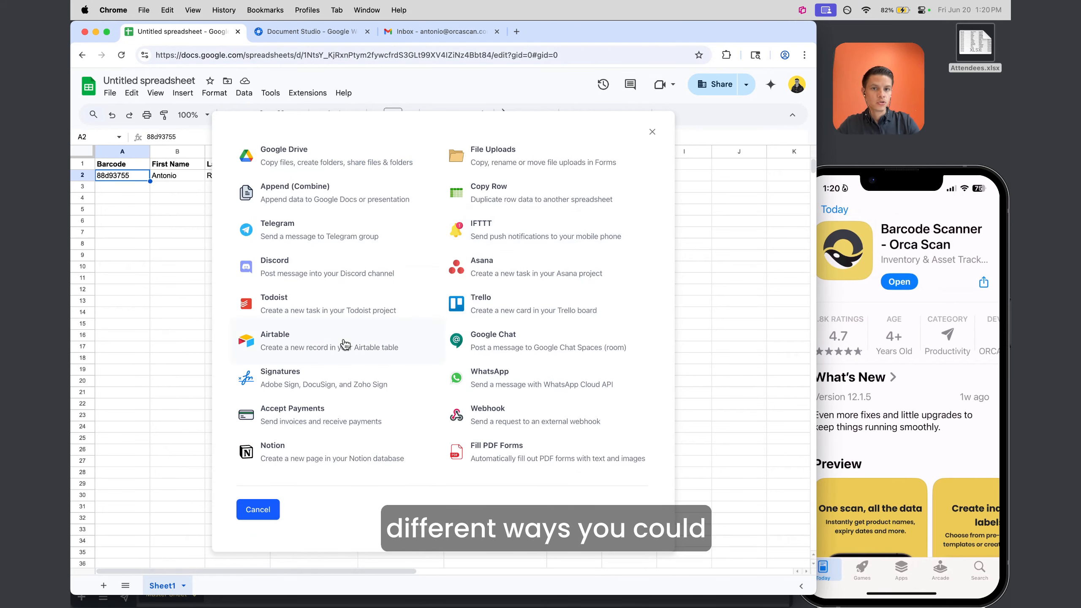
scroll(345, 345, "up", 5)
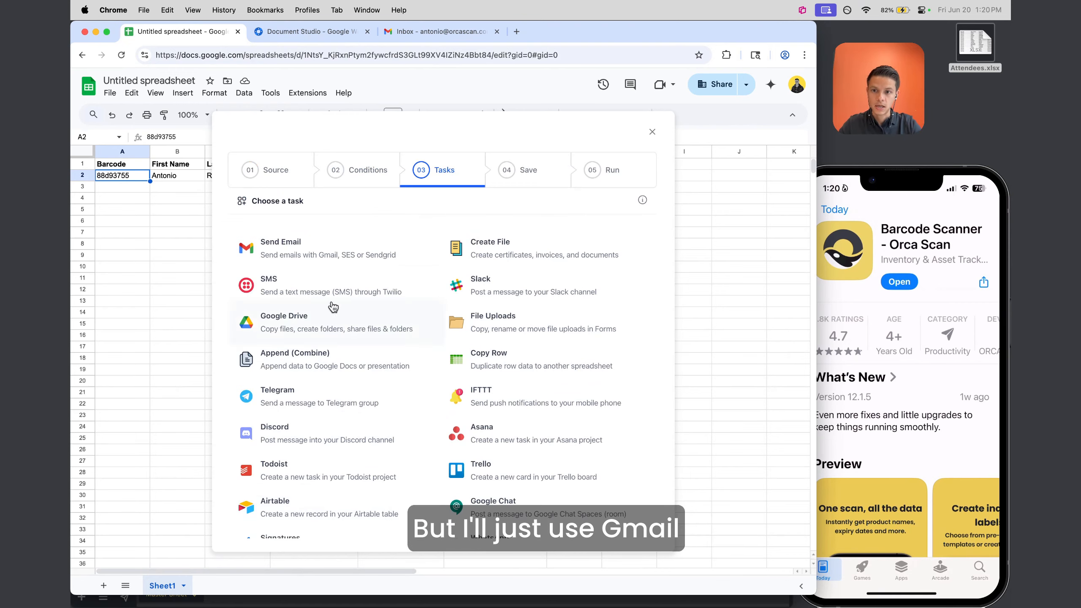
Choose sending an email as the task, delivered through Gmail
left_click(284, 247)
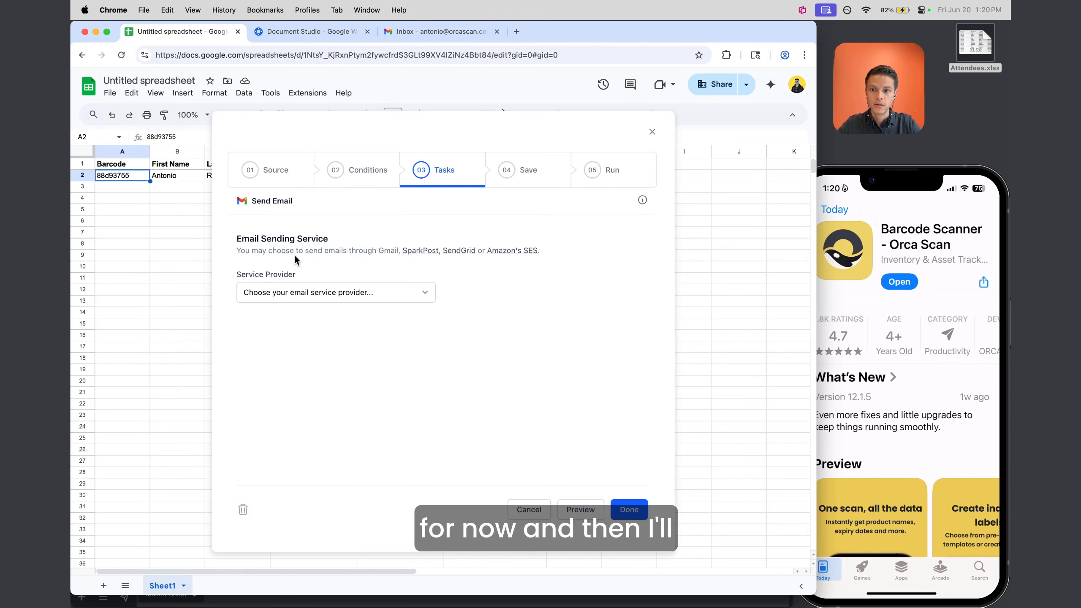
left_click(295, 299)
left_click(296, 305)
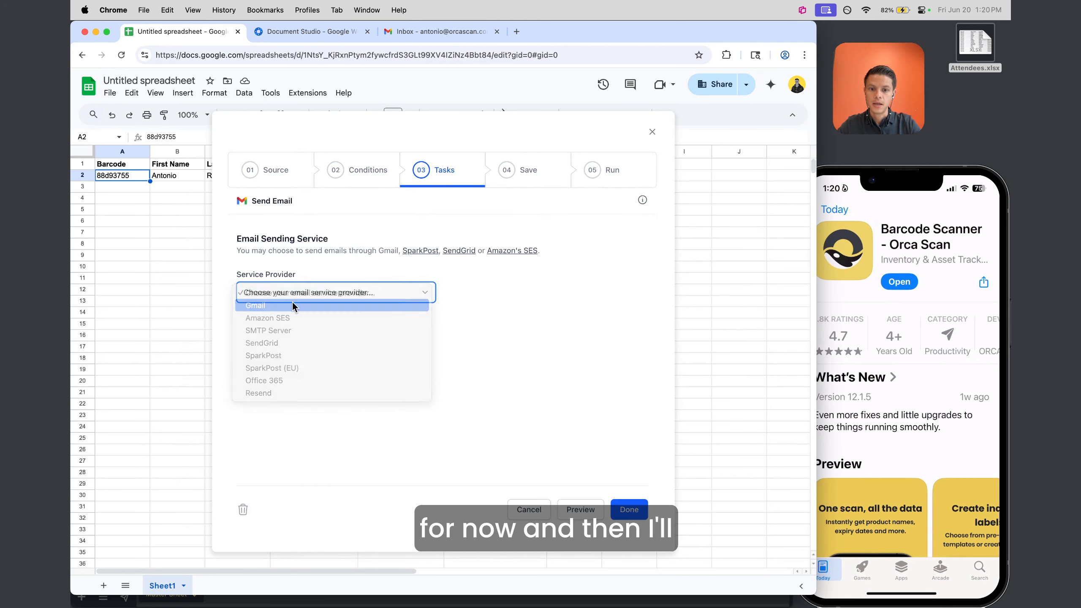
scroll(371, 395, "down", 7)
scroll(369, 393, "up", 4)
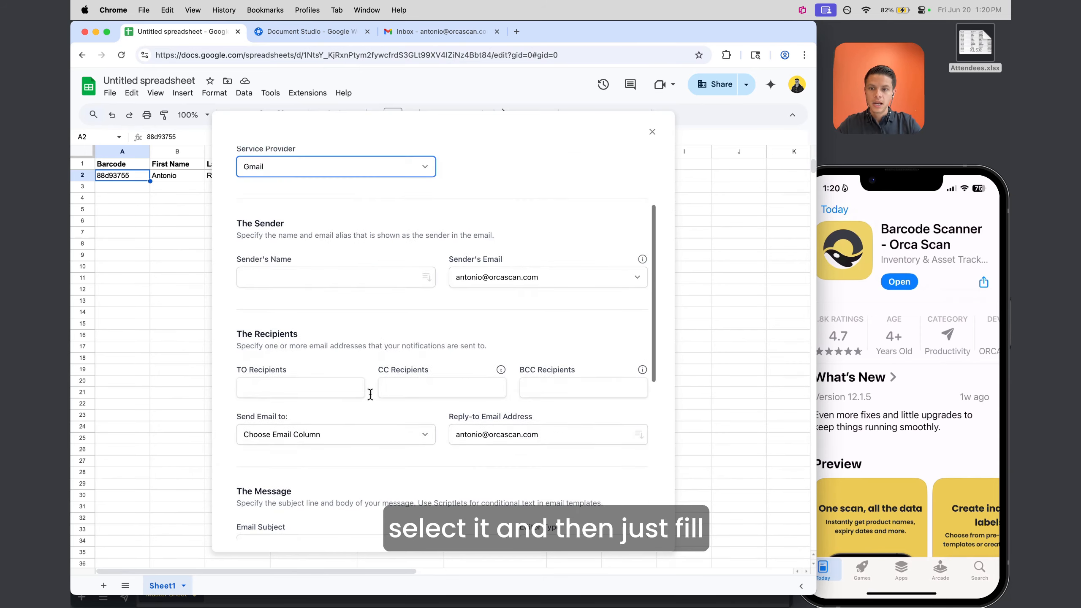
scroll(369, 394, "down", 3)
scroll(340, 366, "up", 5)
Enter the sender's name and send to the addresses in the Email column
left_click(301, 364)
type("Antonio r.")
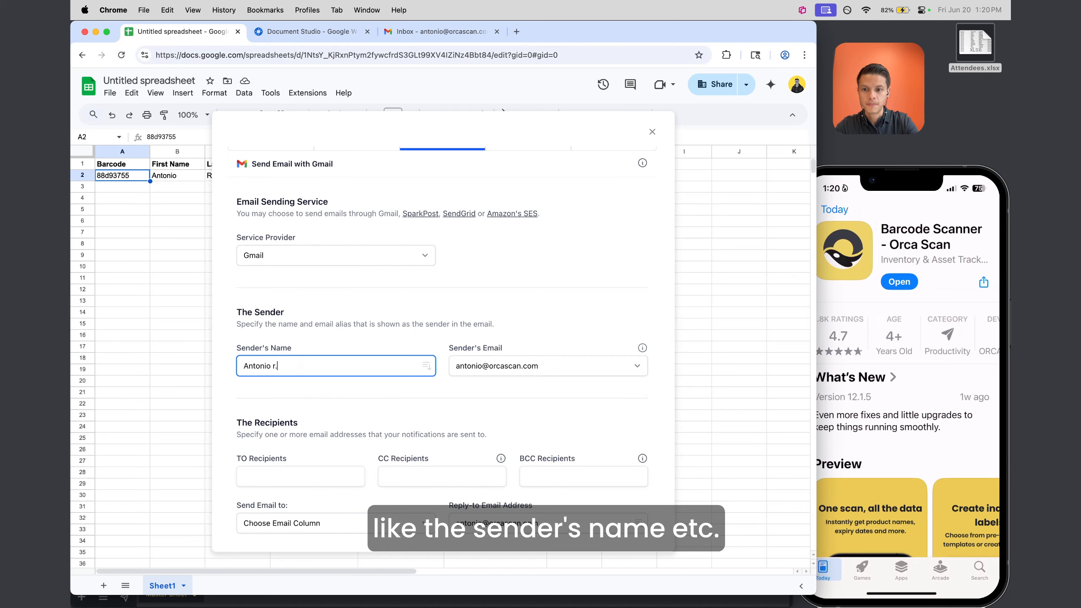
scroll(315, 339, "down", 5)
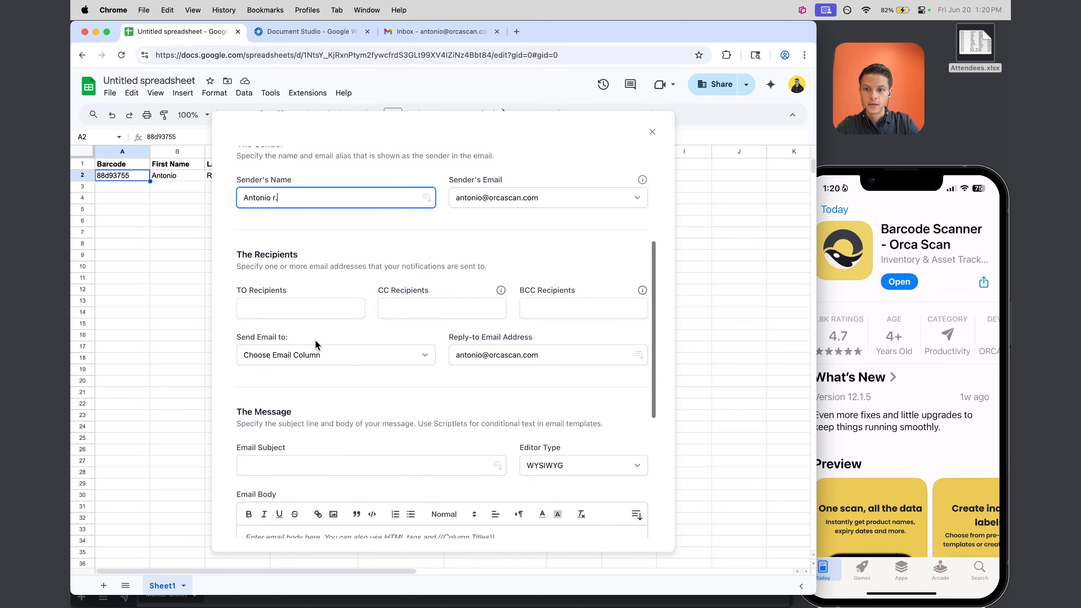
left_click(288, 355)
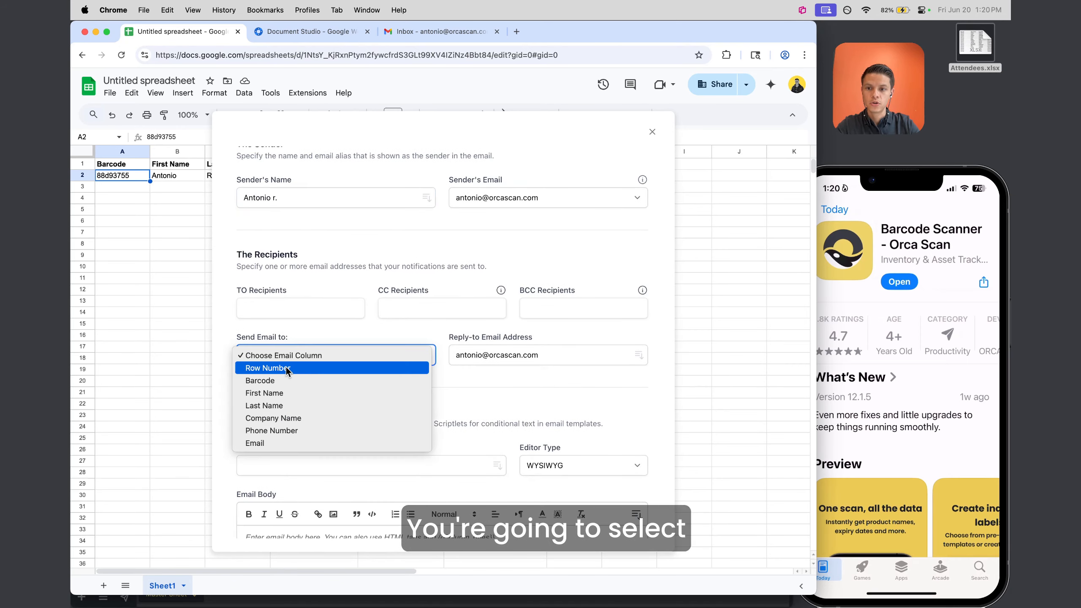
left_click(259, 443)
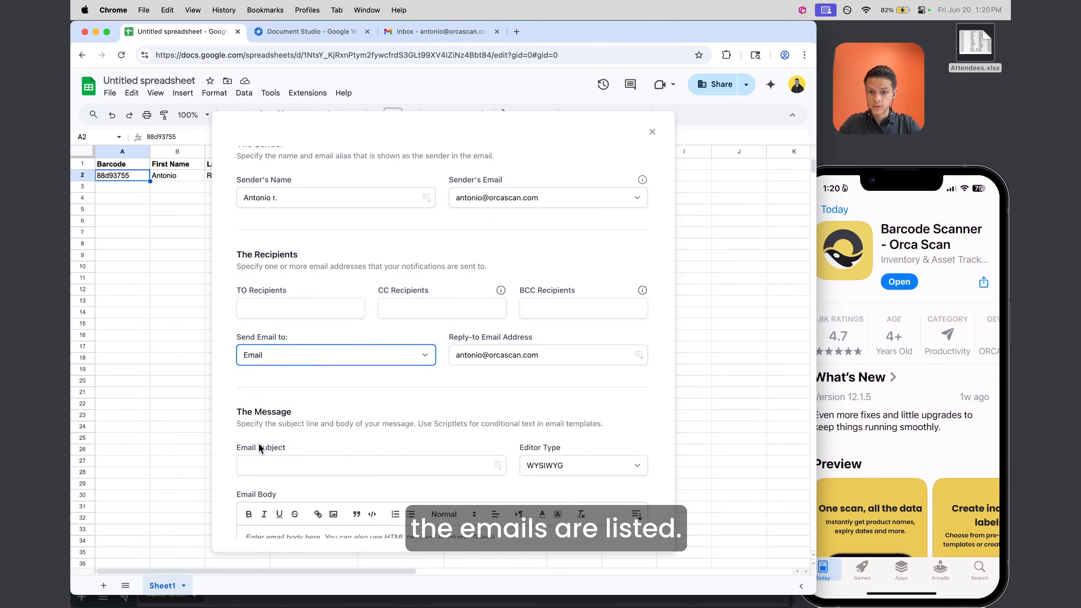
Set the email subject to "Here's your QR Code"
scroll(429, 367, "down", 5)
left_click(347, 259)
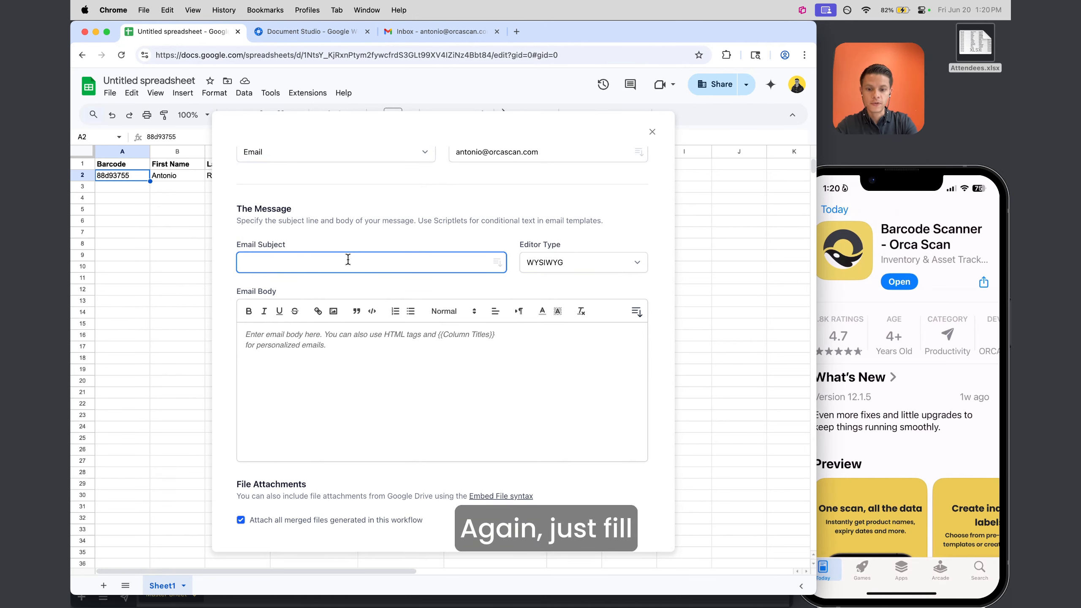
type("Here's your QR")
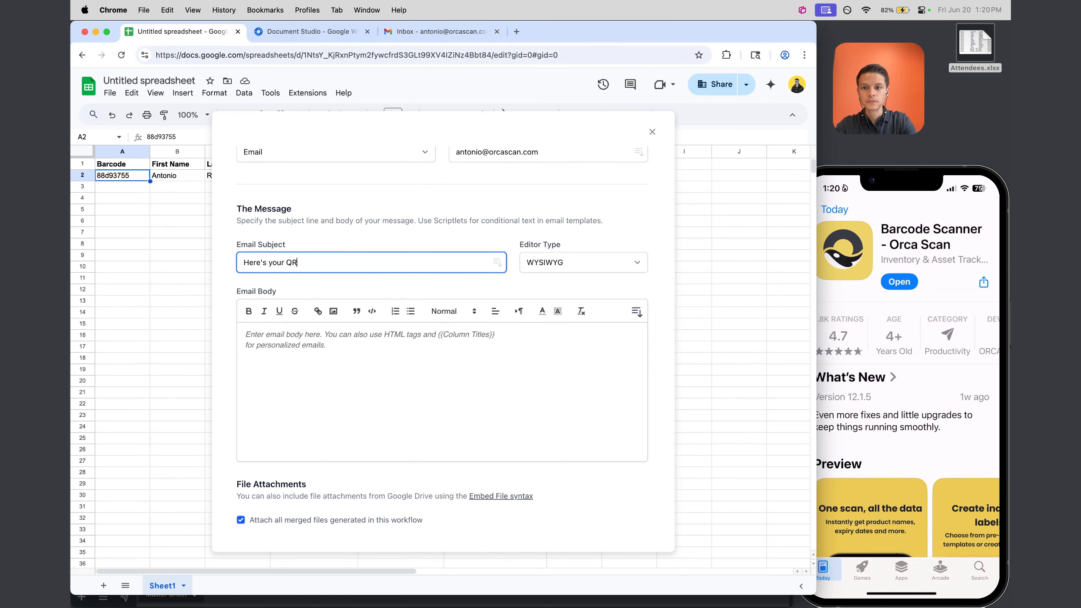
type(" Code")
left_click(270, 332)
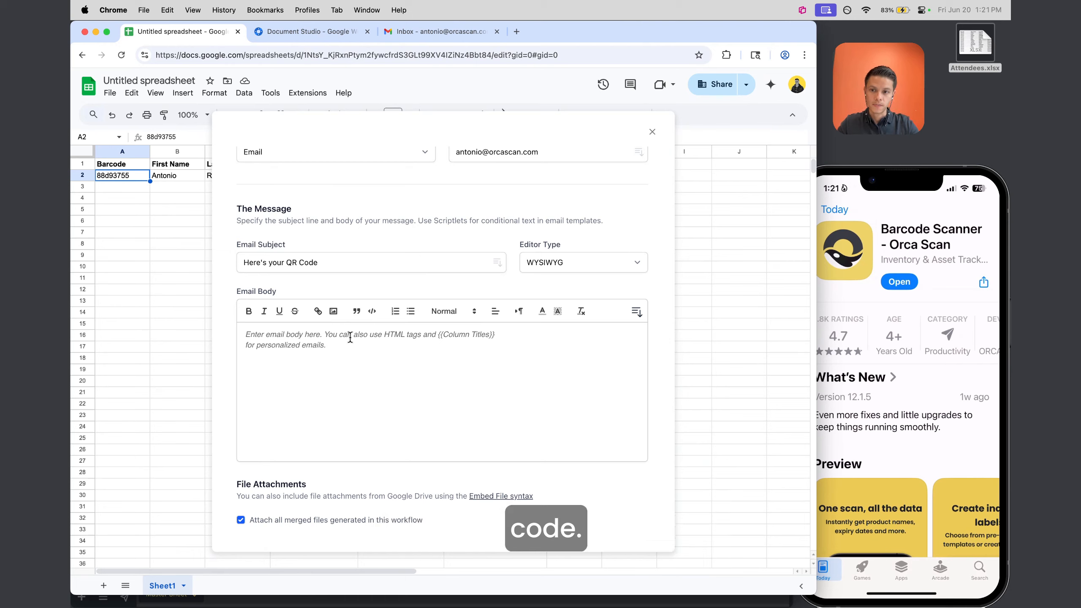
Write the greeting "Hello {{First Name}}" and the line "Here's your QR Code for the exhibition"
type("Hello {{")
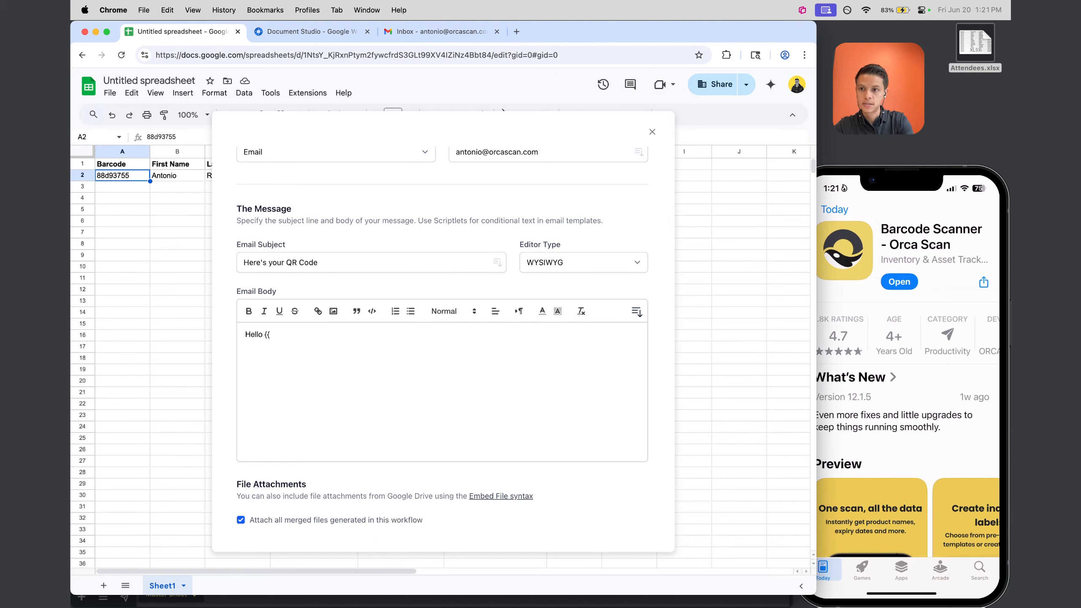
type("First Name")
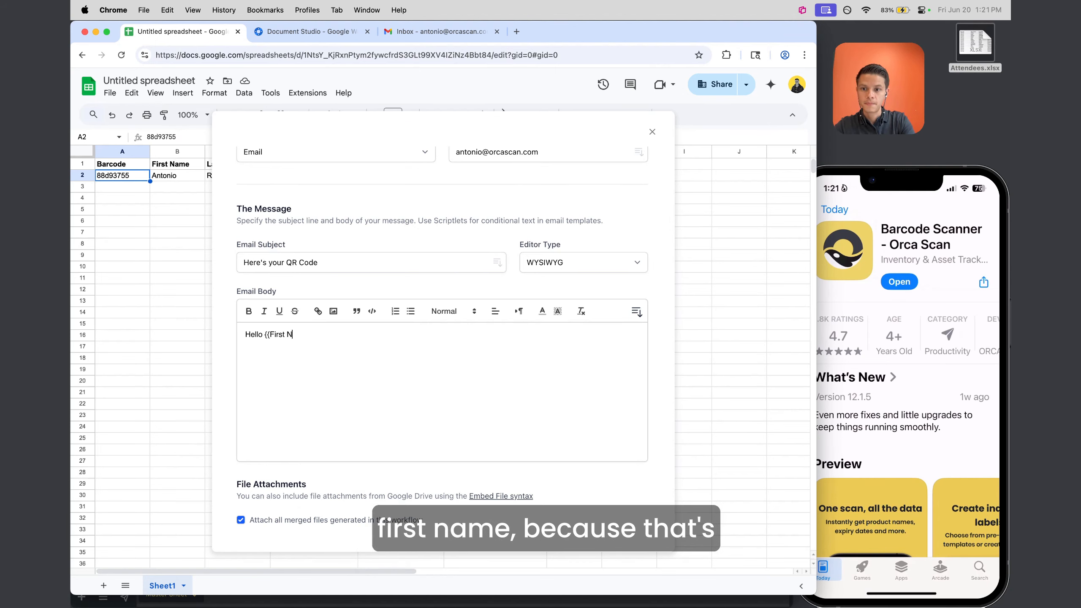
left_click(173, 152)
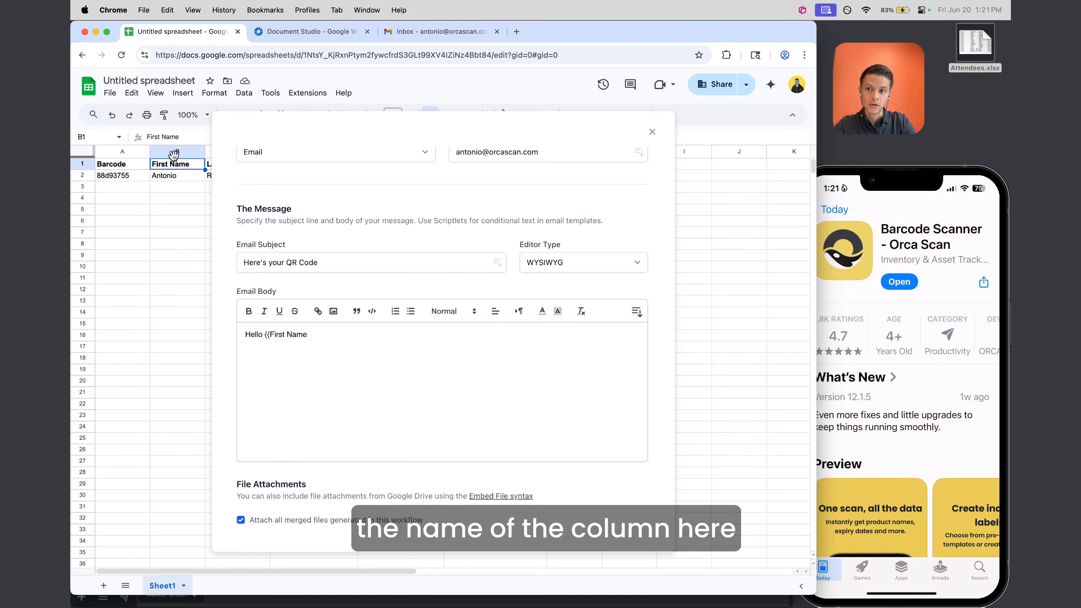
left_click(171, 174)
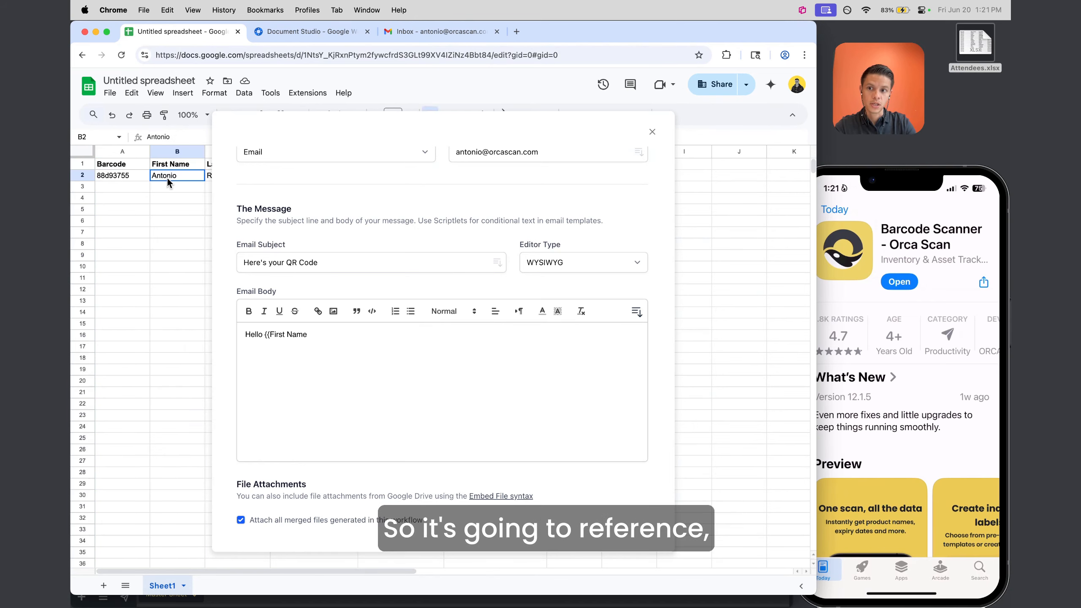
left_click(168, 165)
left_click(168, 173)
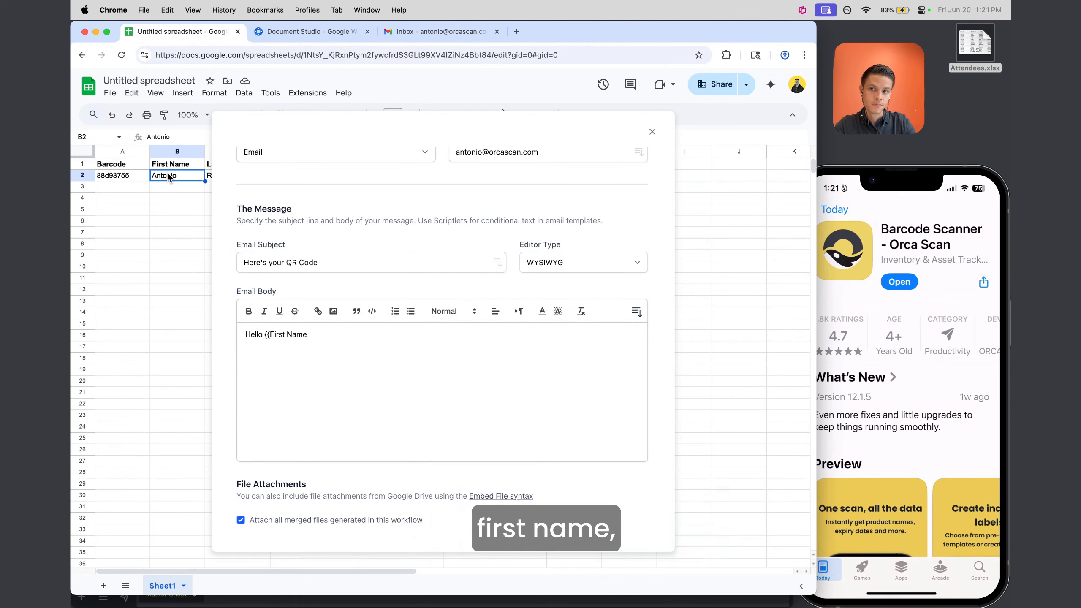
left_click(311, 335)
type("}},")
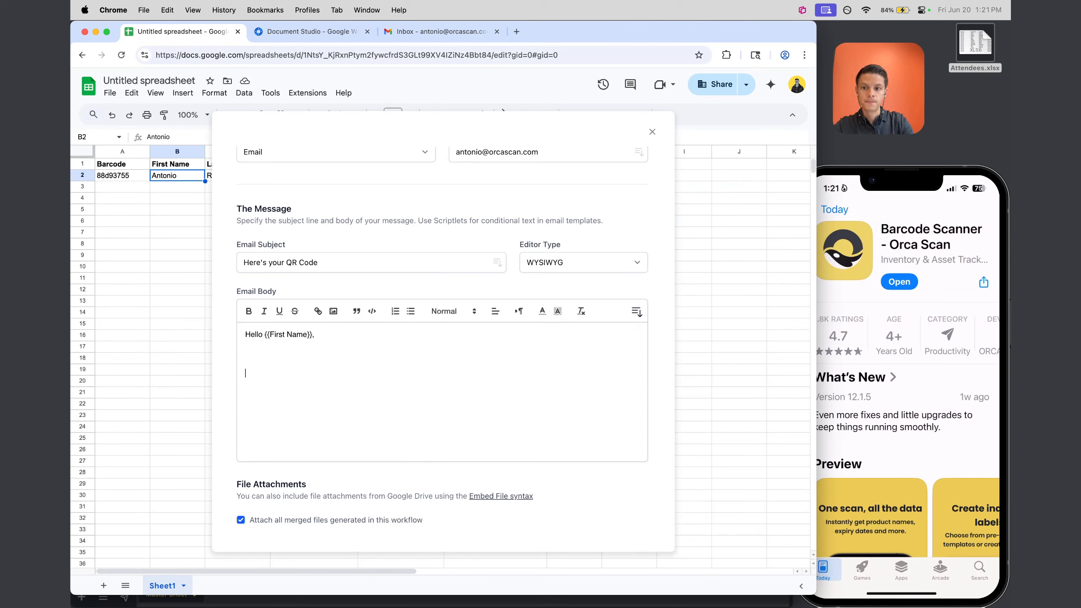
key("Return")
type("Here's your")
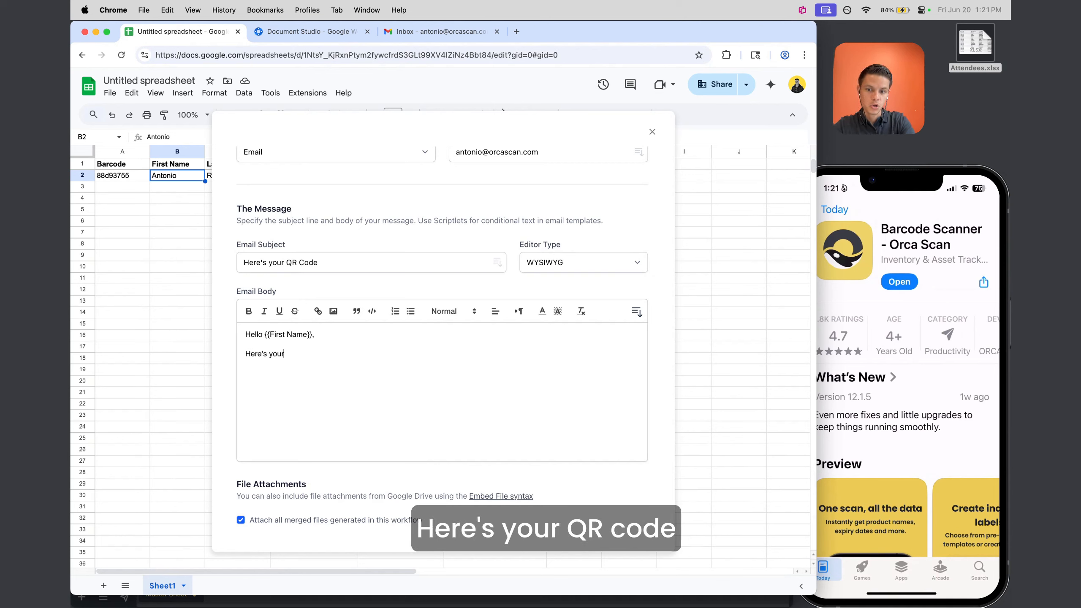
type(" QR Code for the exhi")
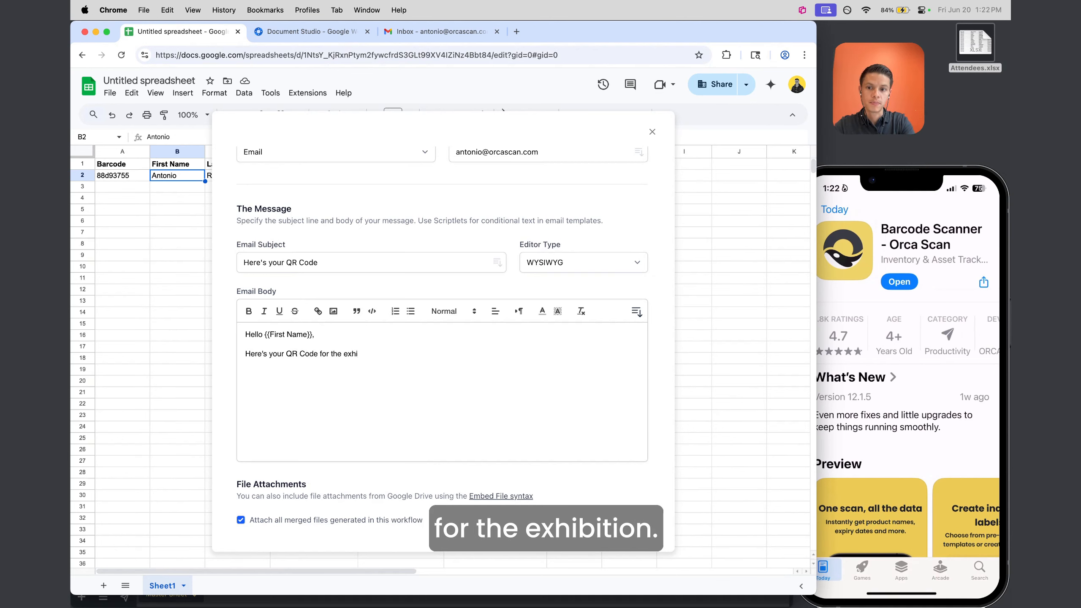
type("bition.")
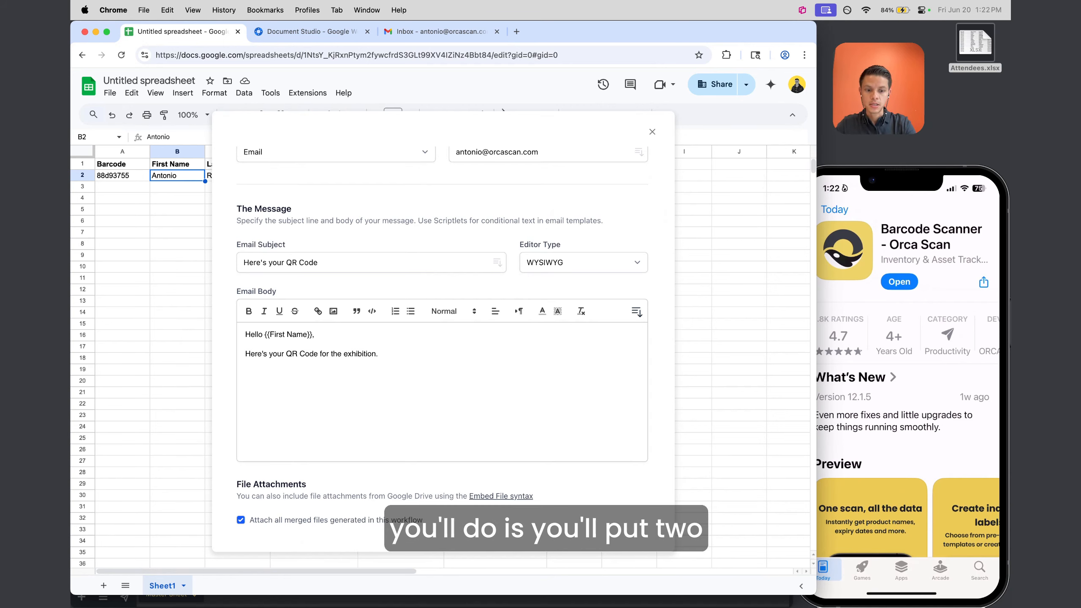
Embed a QR code of {{Barcode}} with {{ EmbedQRCode, then sign off with "Best," and the sender's name
type("{{")
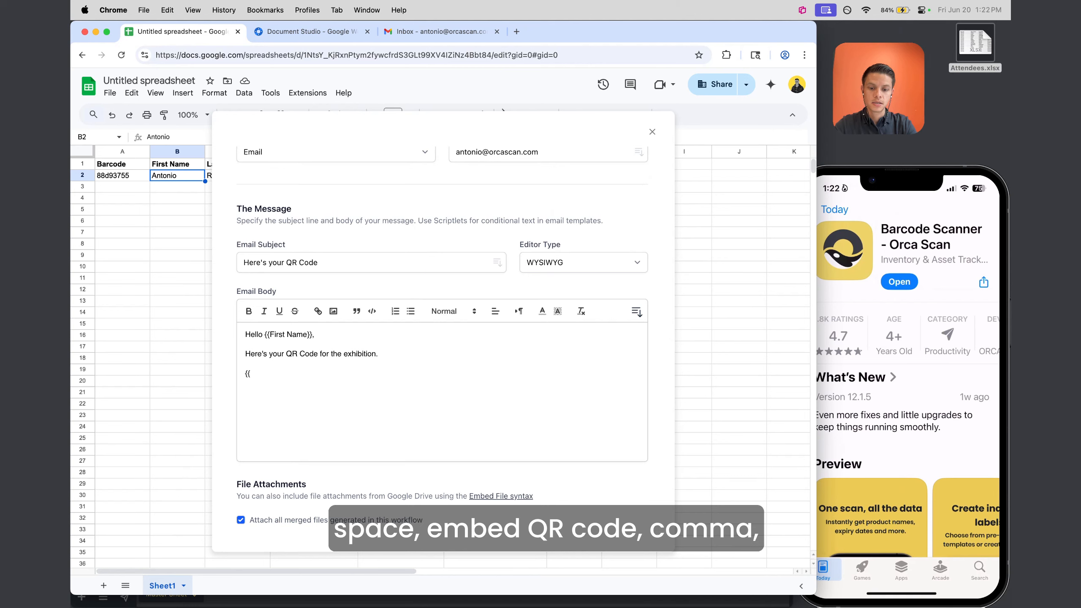
type(" EmbedQR")
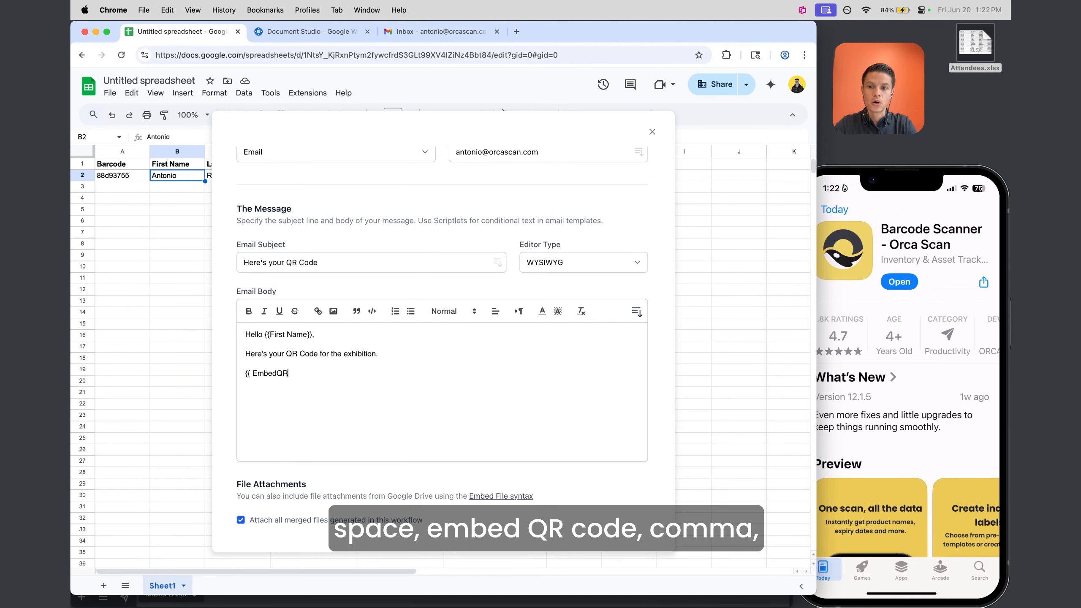
type("Code, {{")
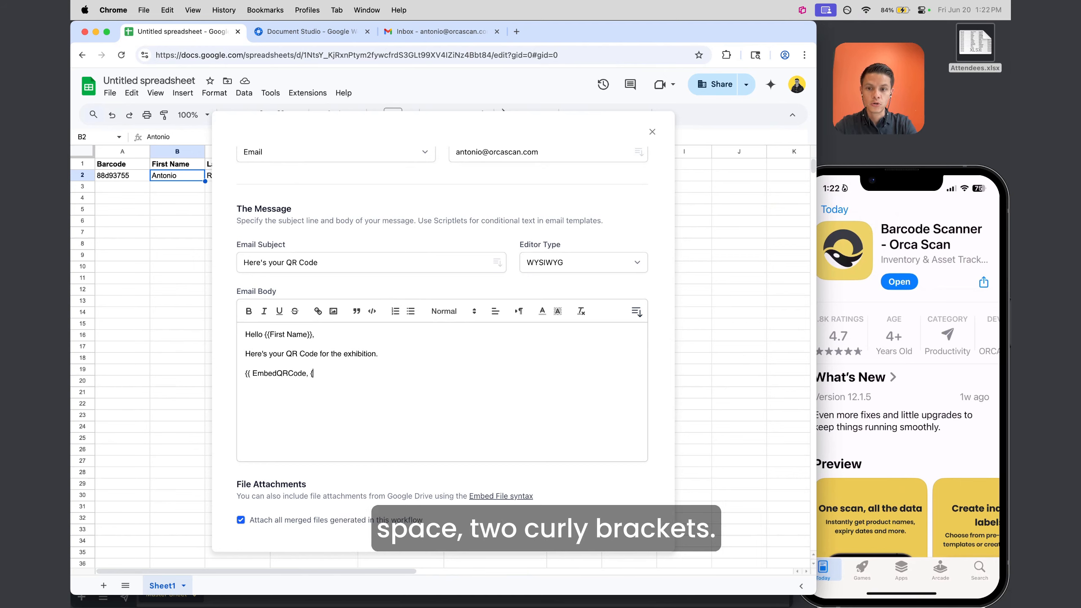
left_click(123, 152)
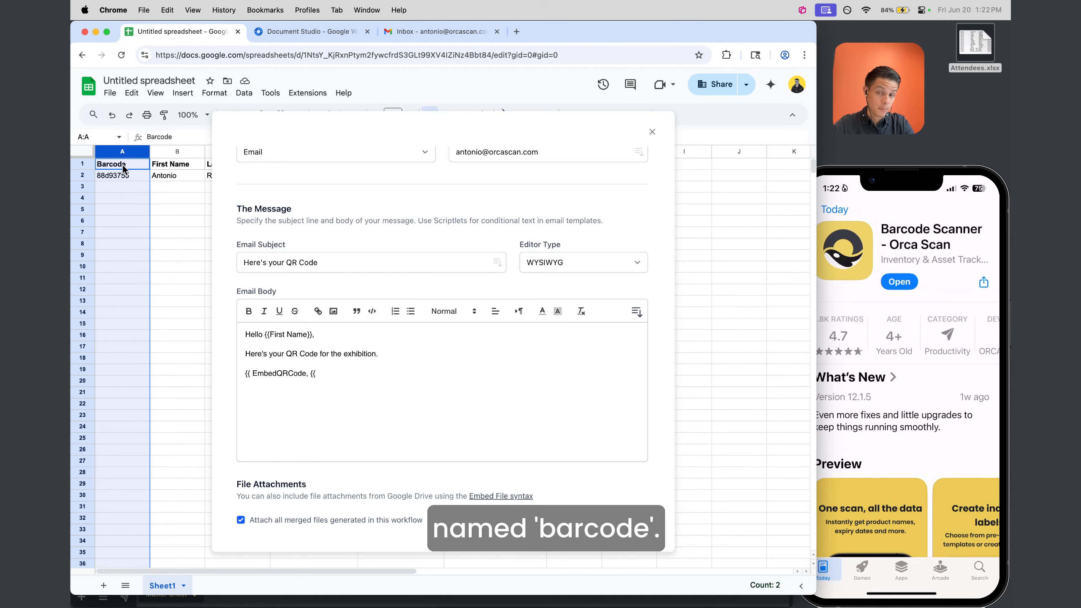
left_click(317, 372)
type("Barcode")
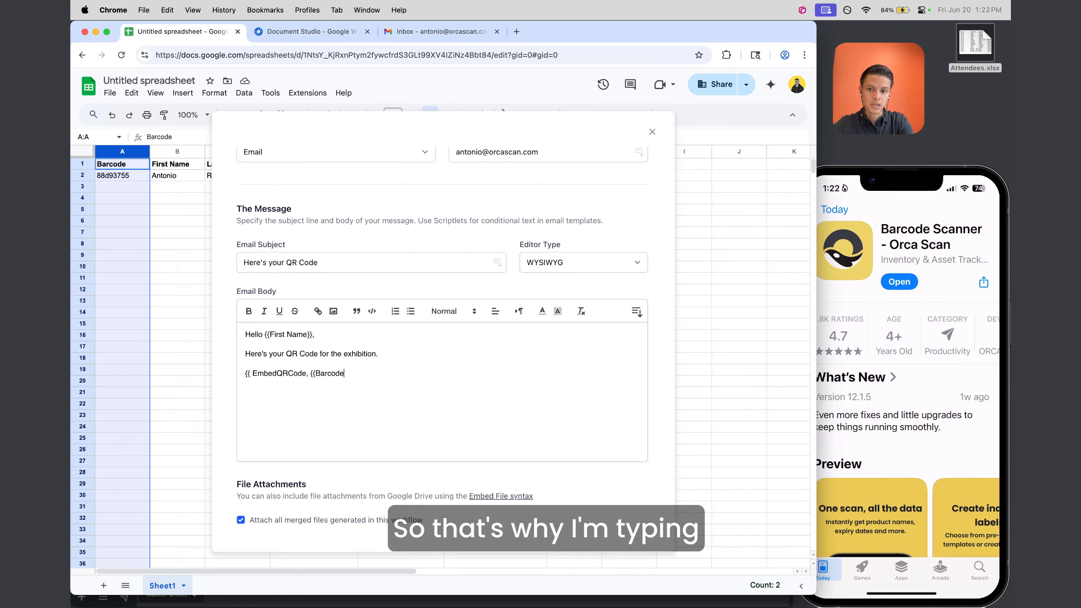
type("}} ")
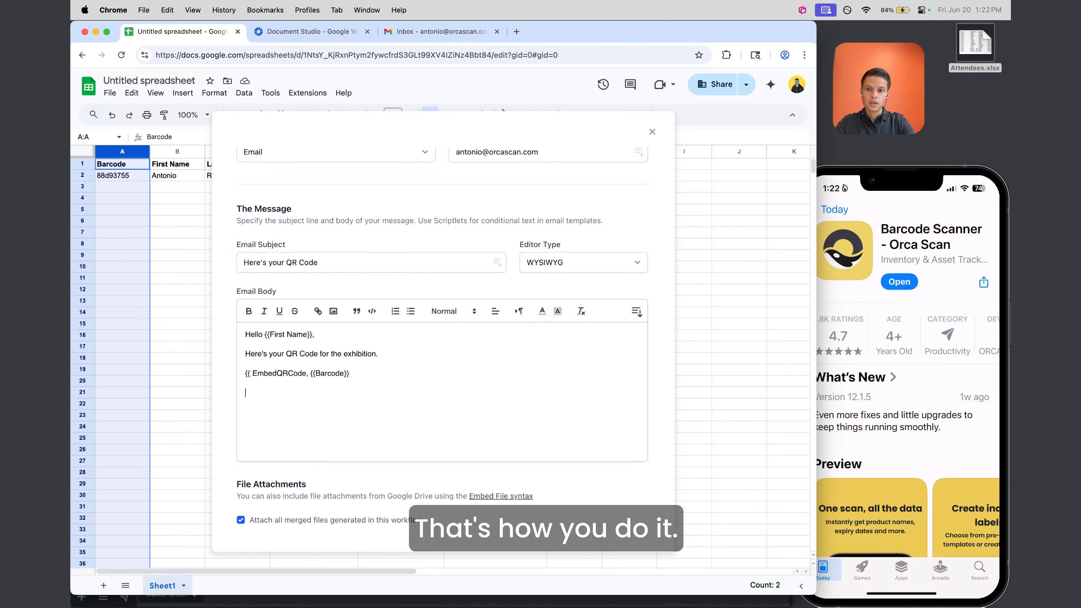
type("Best,")
key("Return")
type("Antoni")
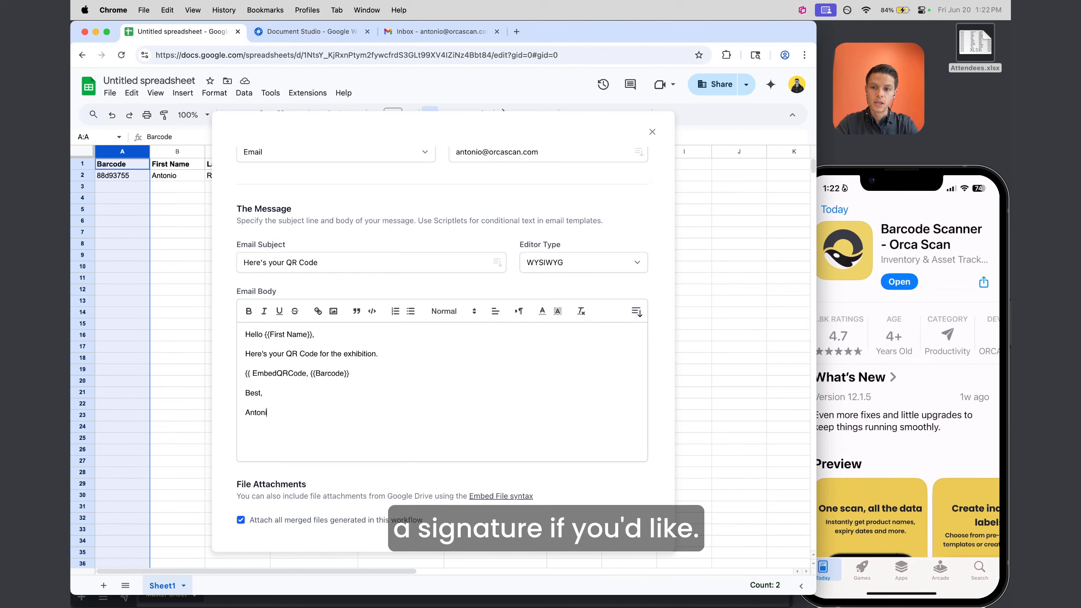
type("o")
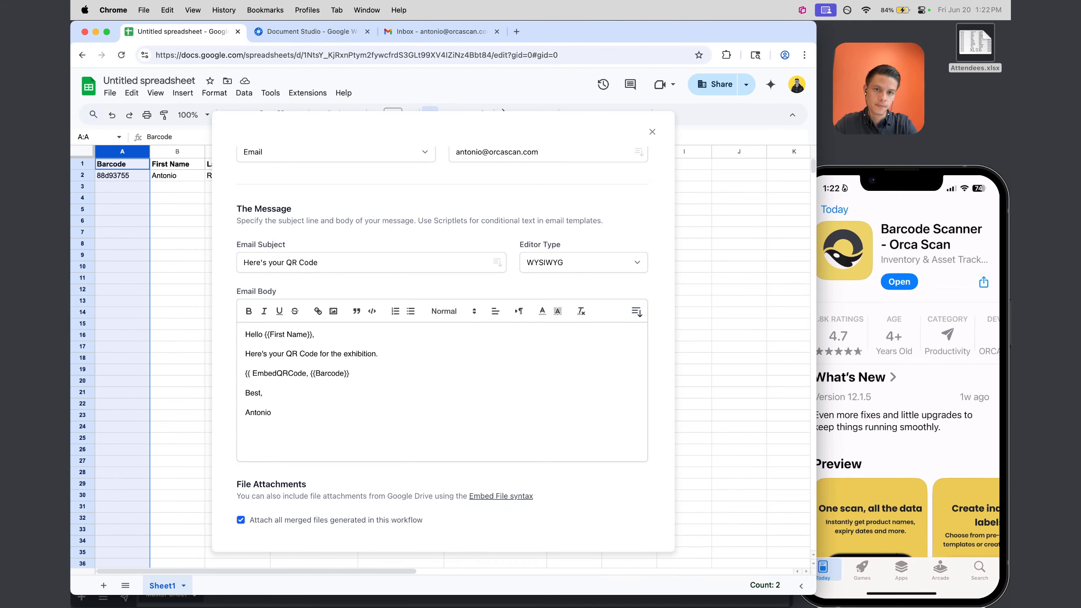
scroll(364, 405, "down", 2)
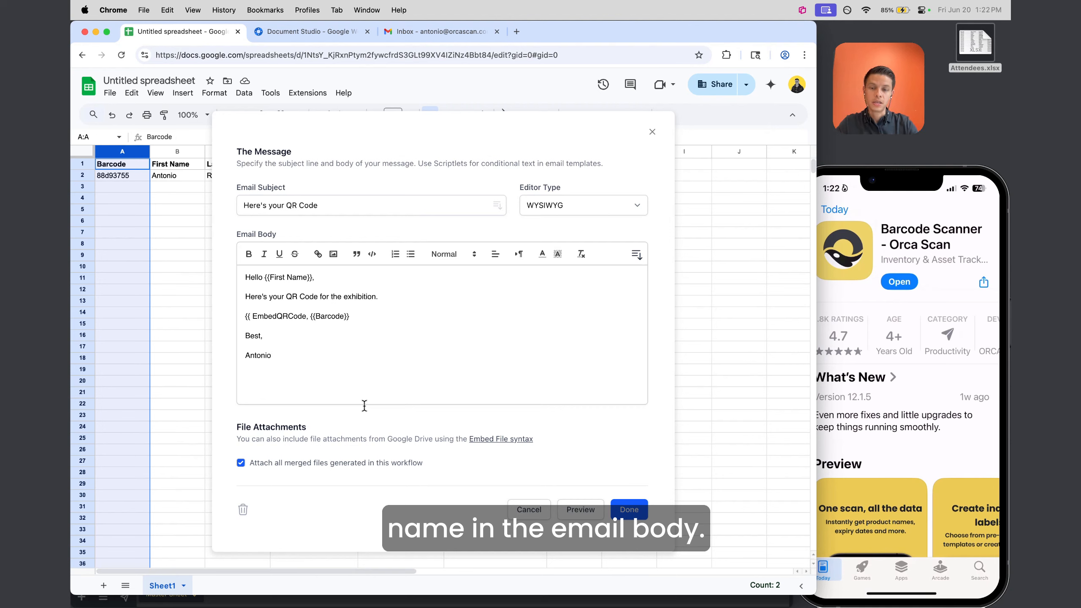
Save the Gmail email task, reach the Save step, and enable Run workflow every hour
left_click(641, 515)
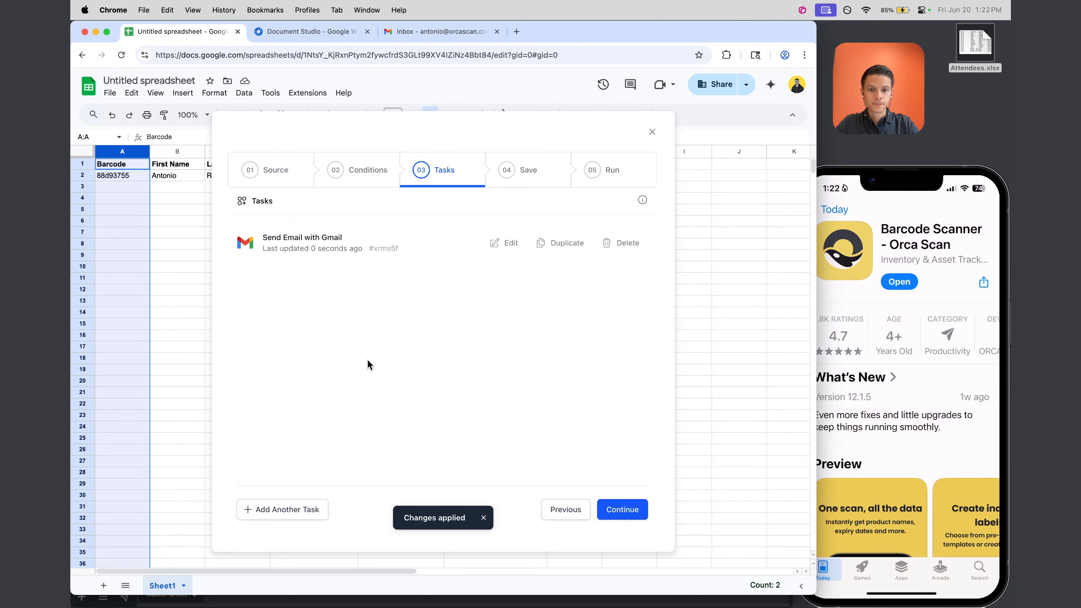
left_click(624, 516)
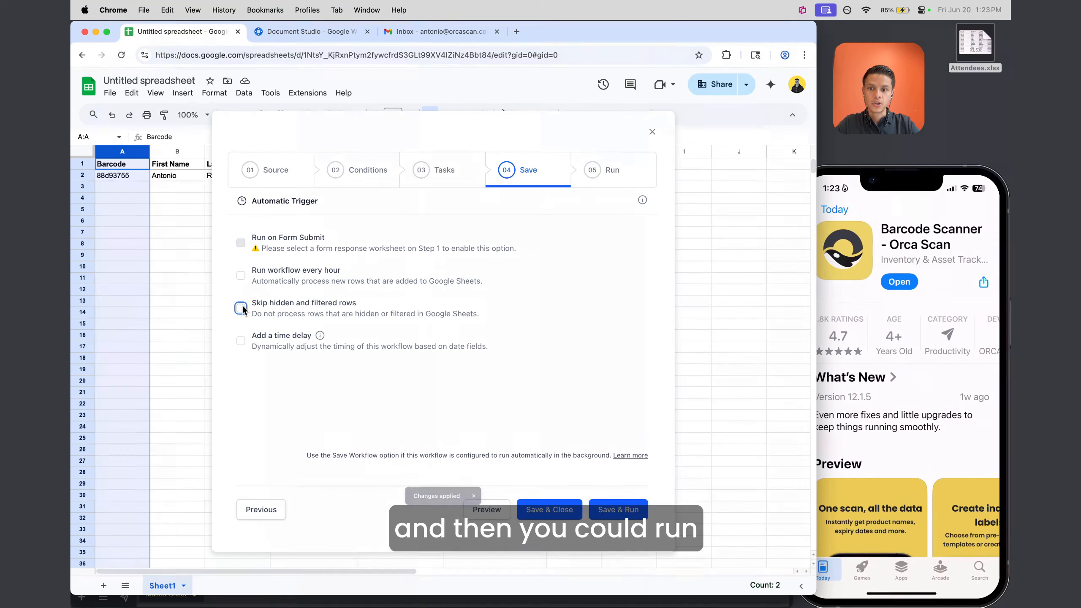
left_click(241, 275)
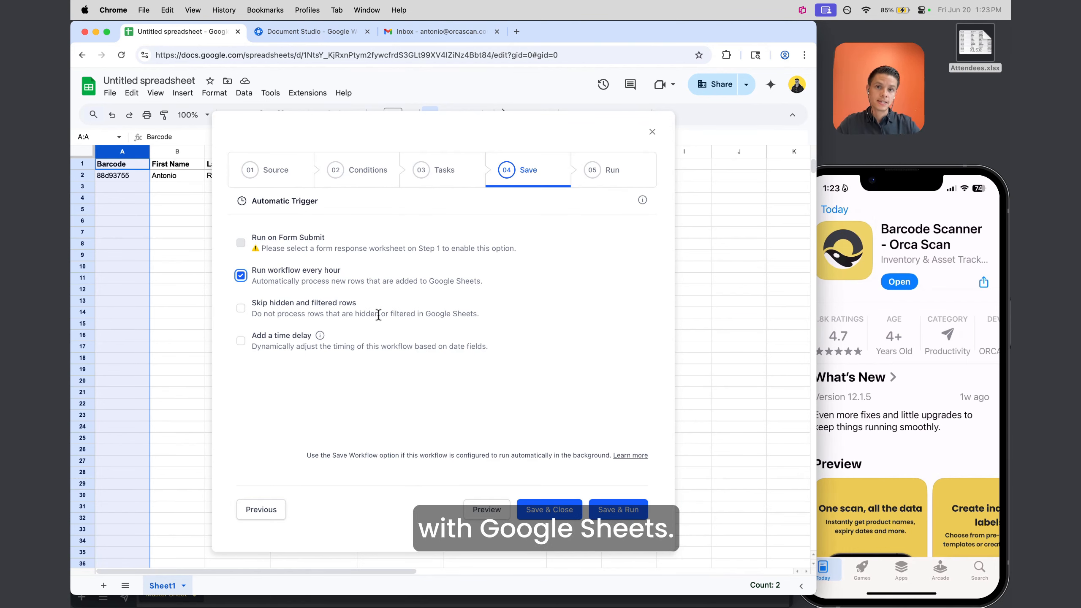
left_click(298, 32)
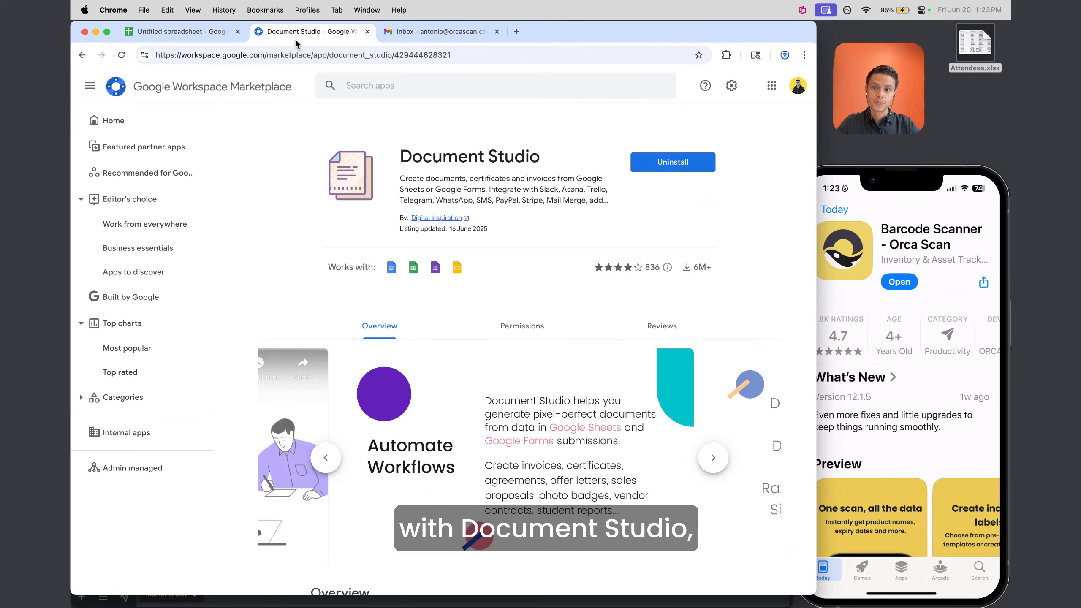
left_click(191, 32)
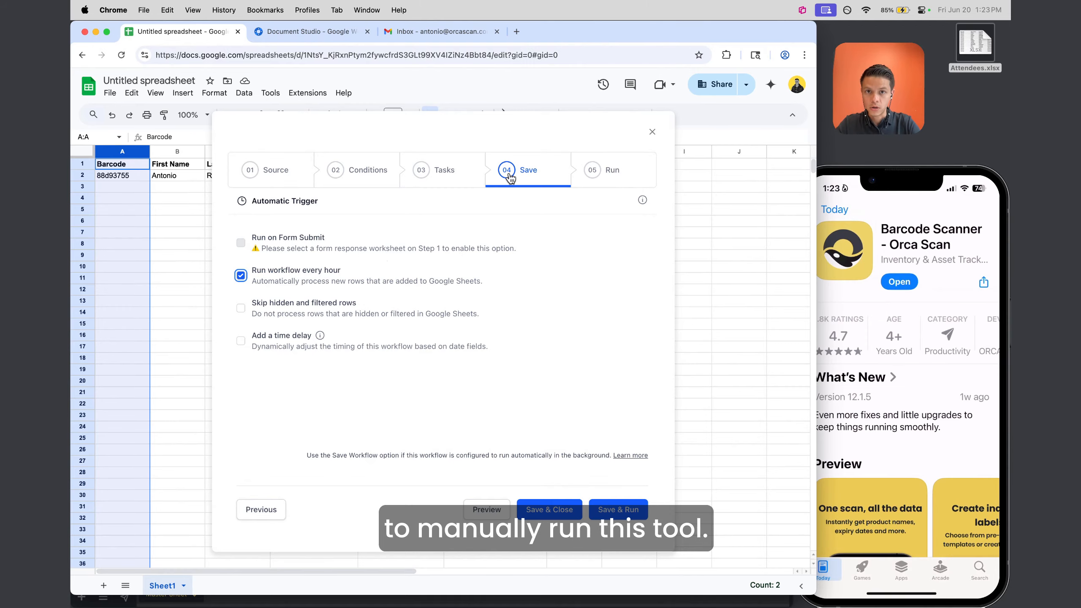
Search Orca Scan's guides for 'Google' and open 'How to scan barcodes into Google Sheets' to its first step
key("ctrl+Up")
left_click(424, 112)
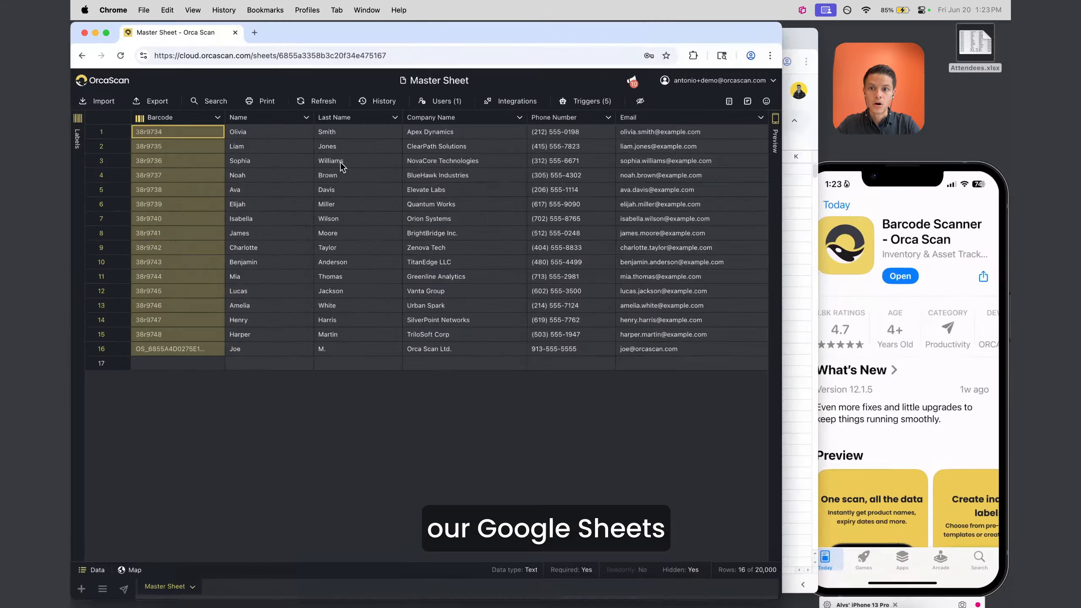
left_click(736, 101)
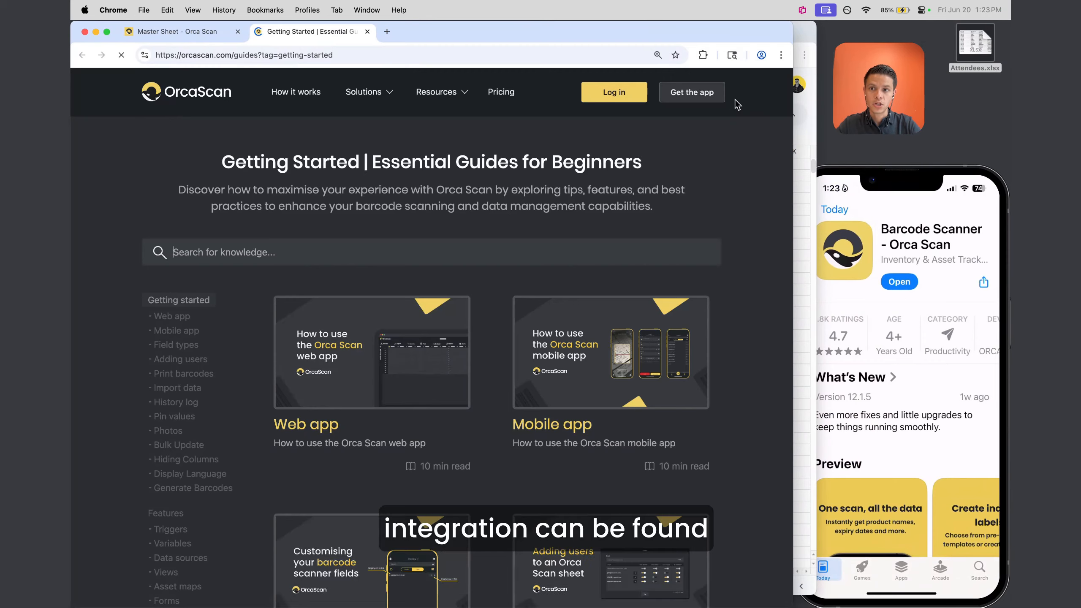
left_click(187, 38)
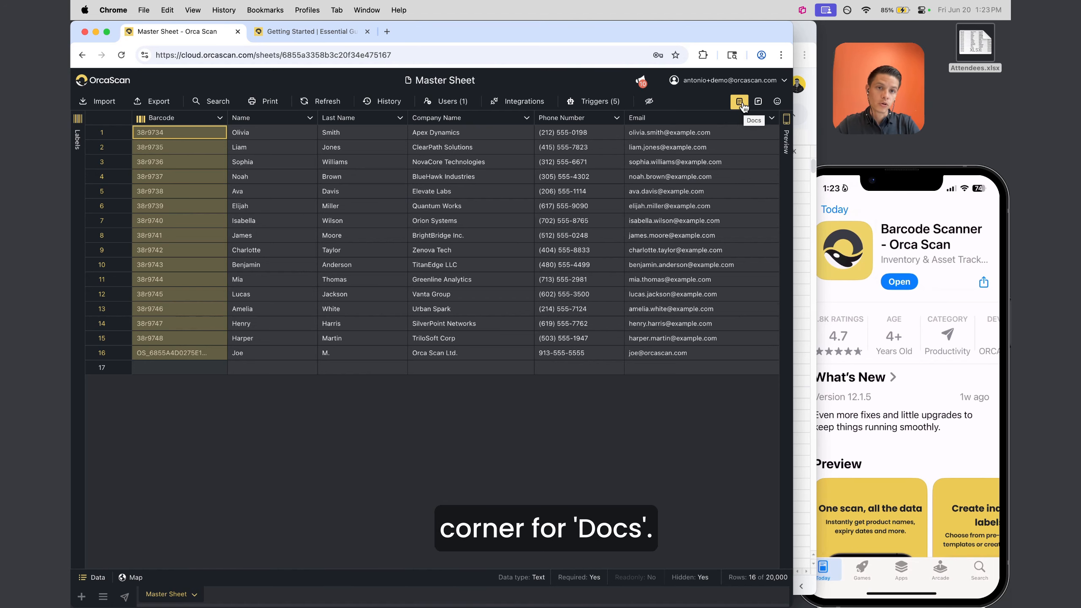
left_click(322, 31)
type("Google")
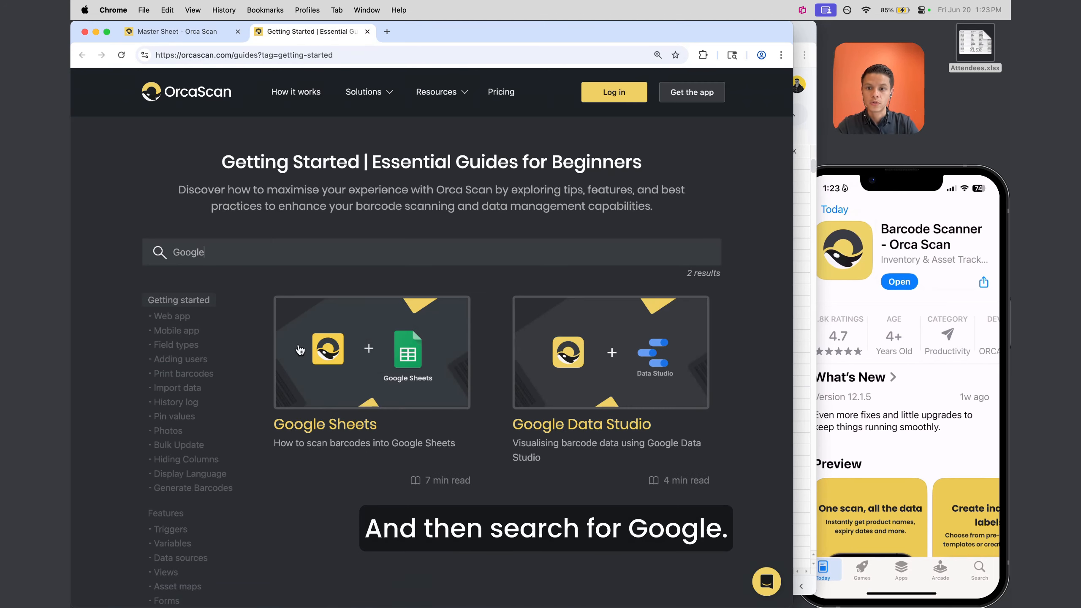
left_click(341, 377)
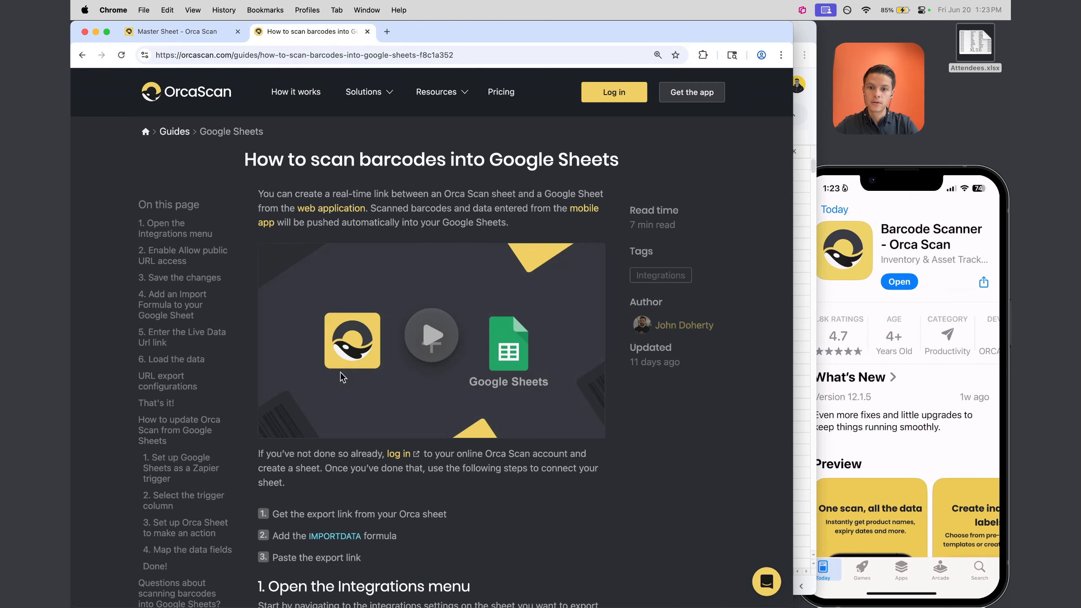
scroll(340, 372, "down", 5)
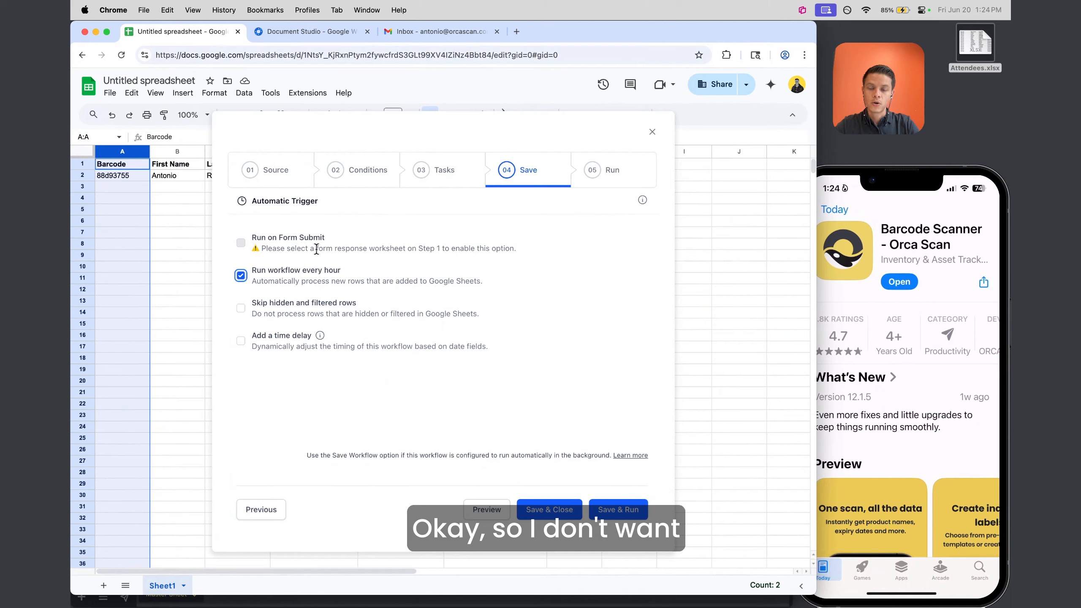
Turn off the hourly trigger, then Save & Run the Test workflow to email the attendee
left_click(241, 276)
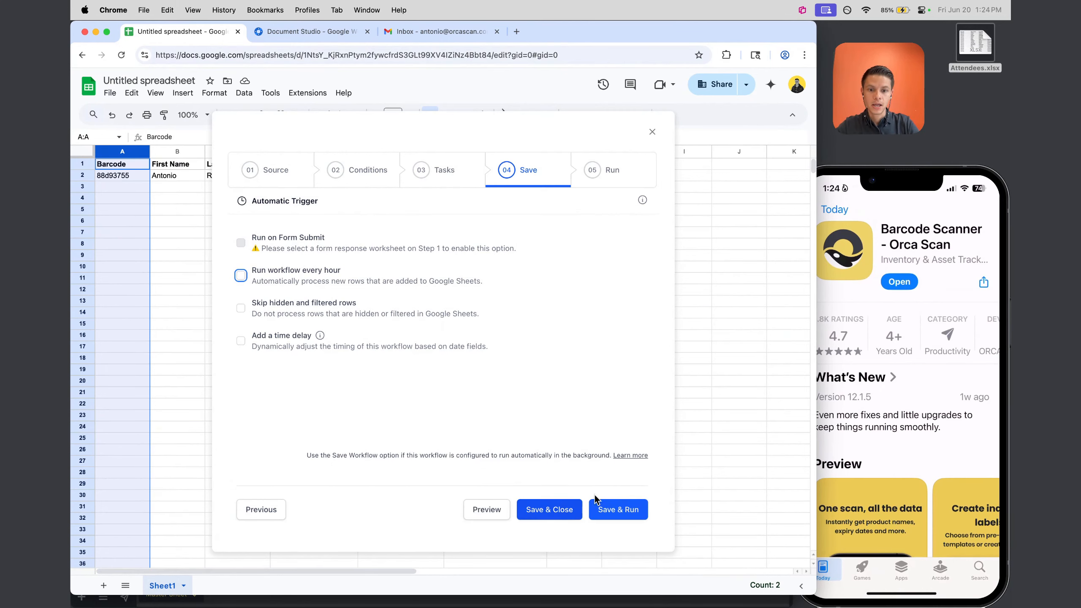
left_click(614, 513)
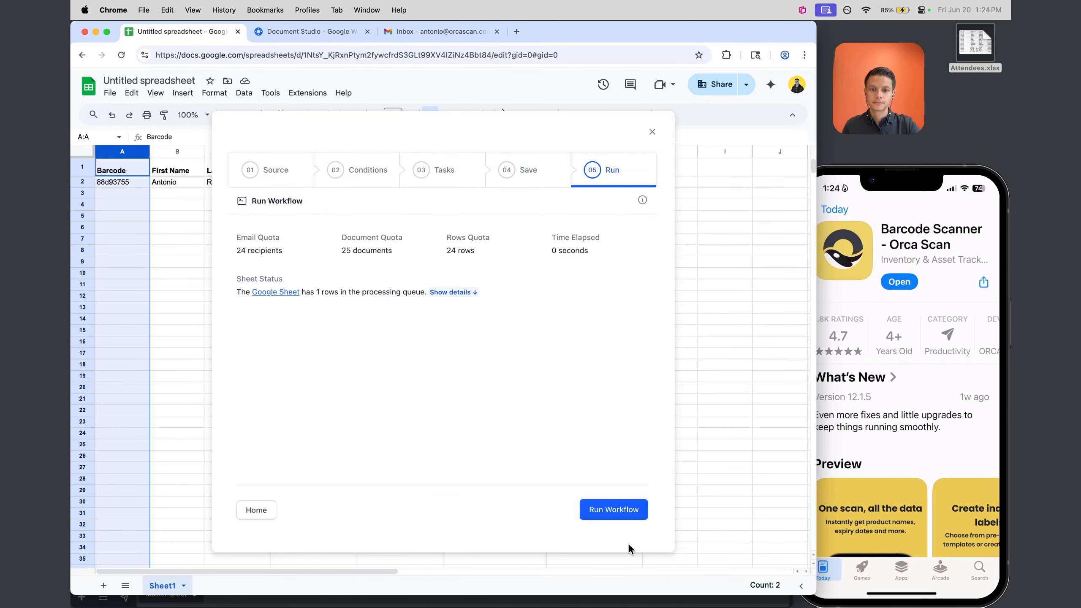
left_click(629, 508)
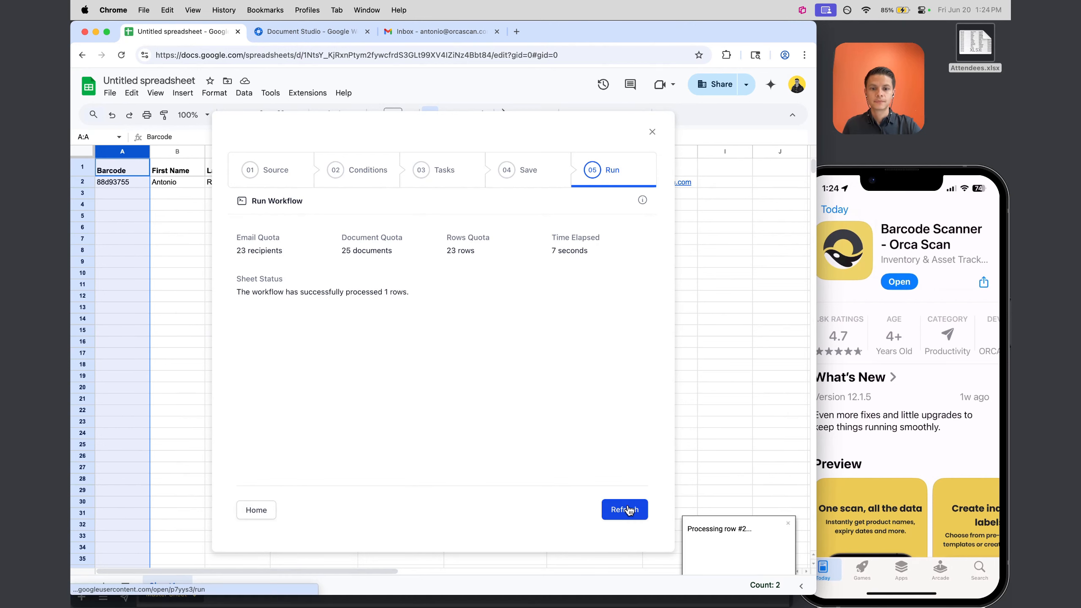
left_click(651, 131)
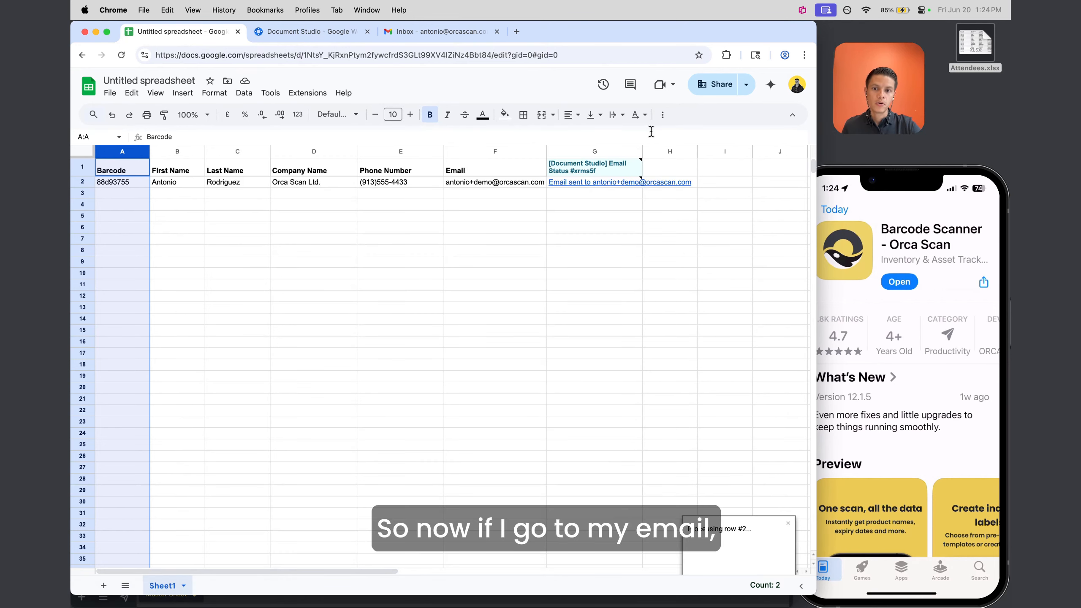
Open the received 'Here's your QR Code' email in Gmail and view its QR image full size
left_click(643, 385)
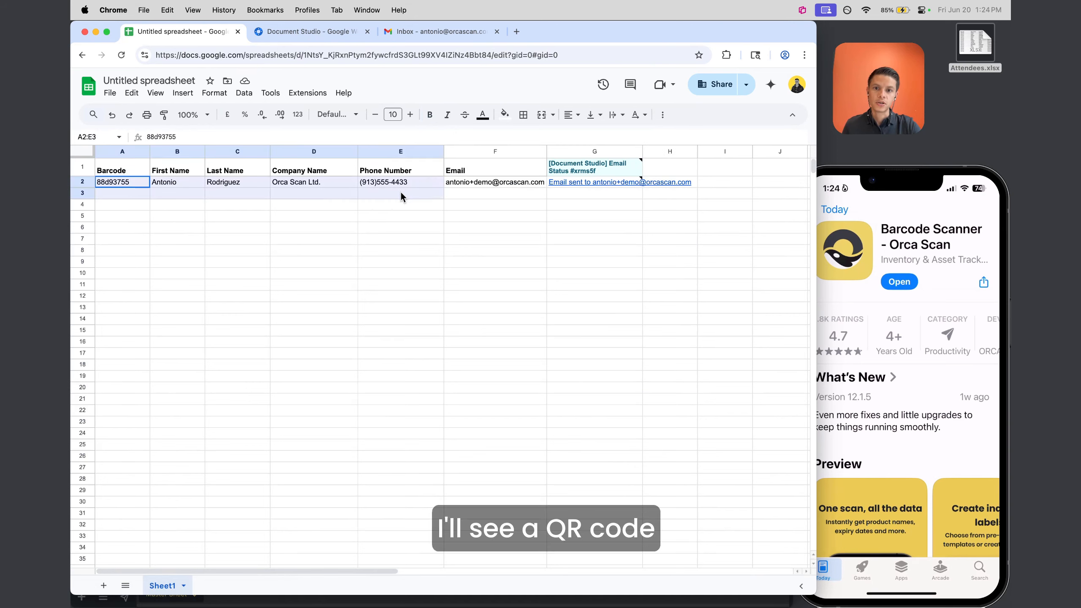
left_click(494, 182)
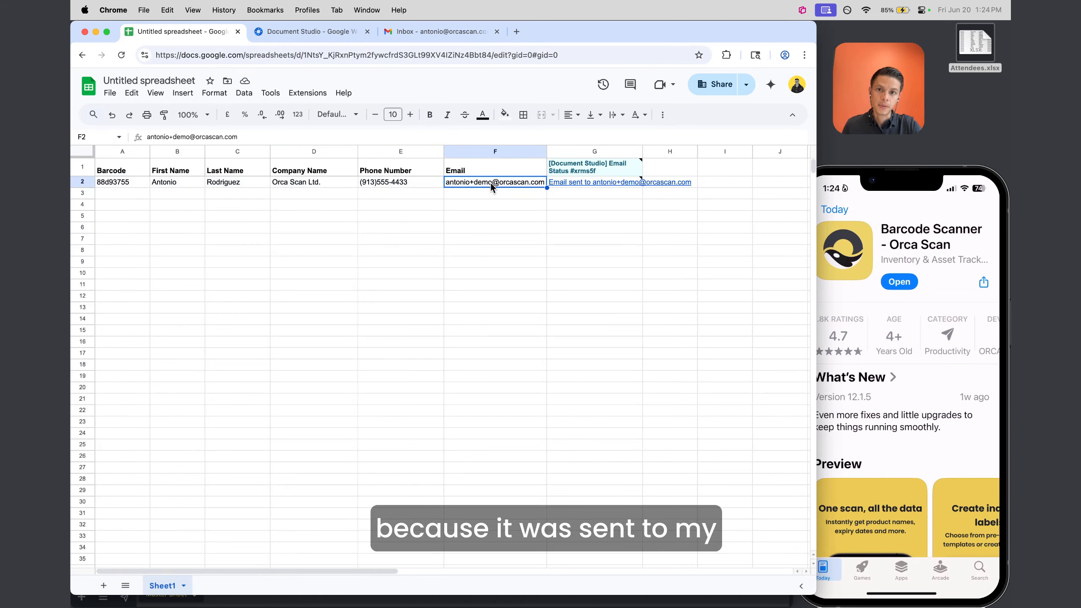
left_click(441, 28)
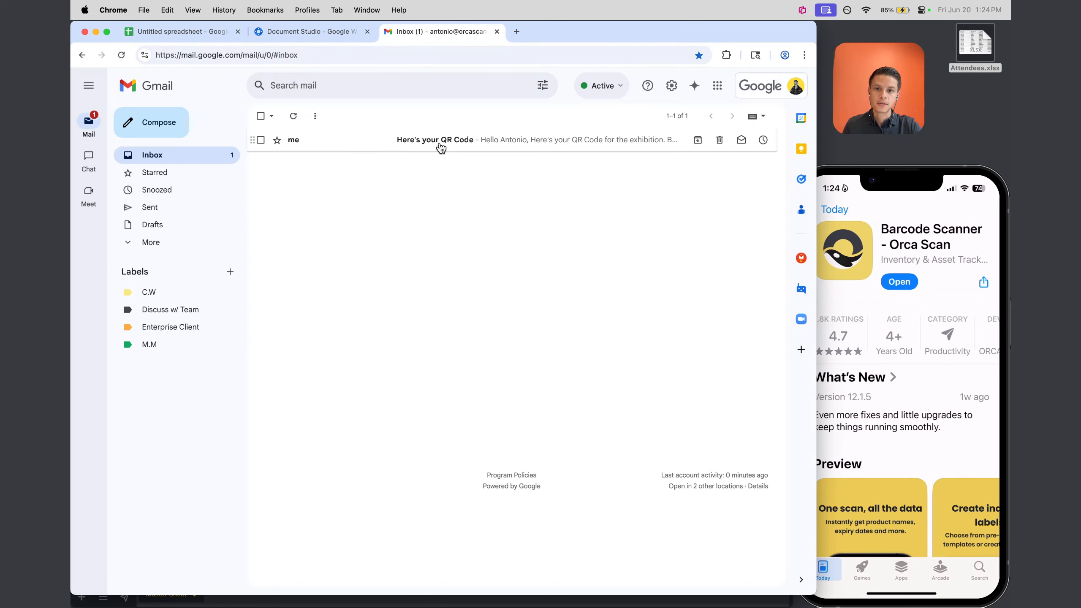
left_click(441, 145)
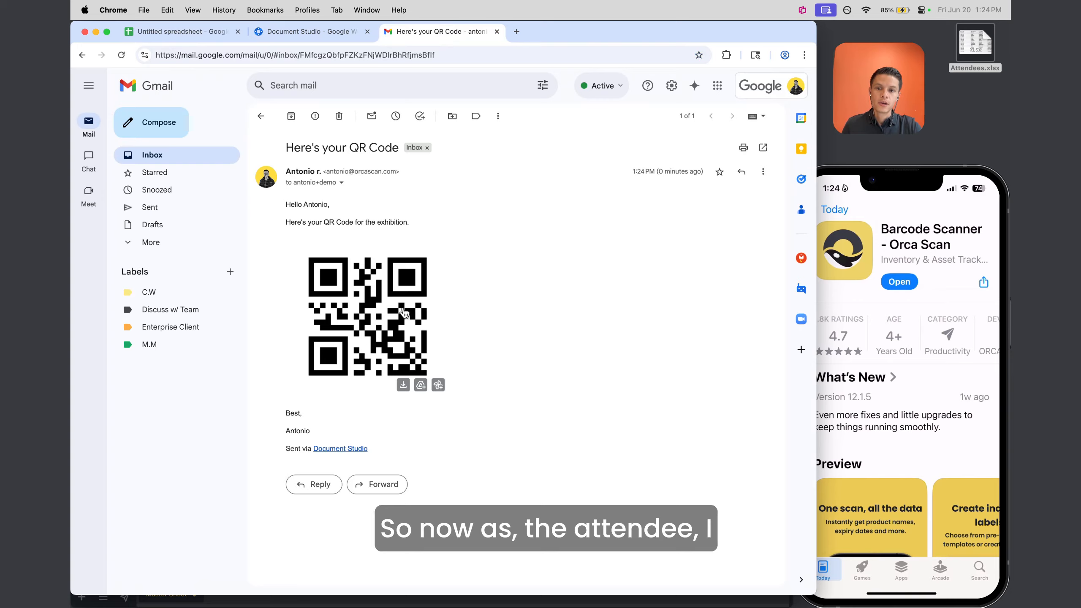
left_click(388, 310)
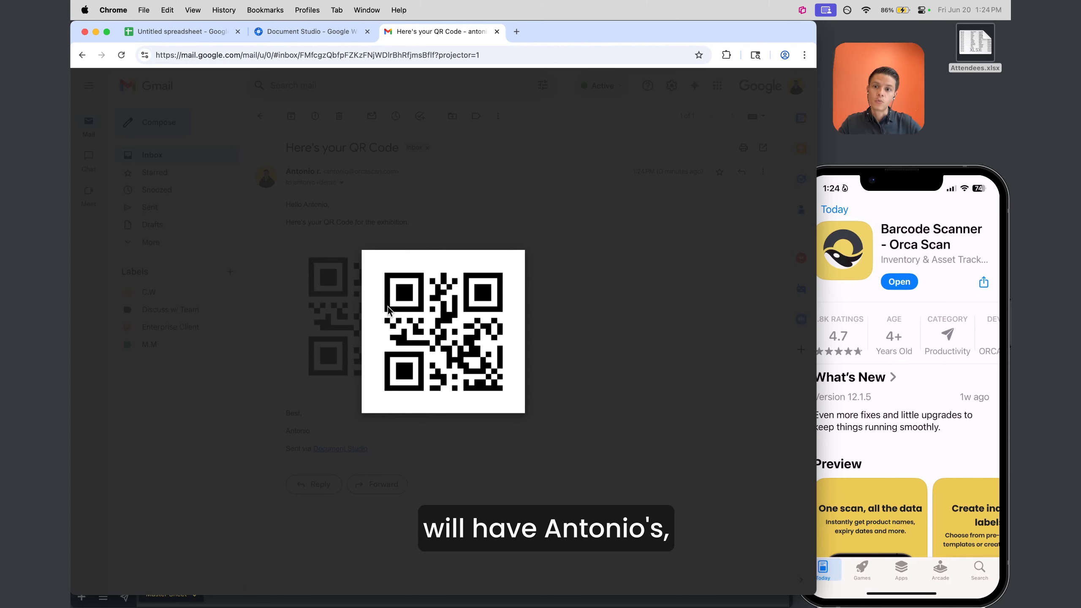
left_click(281, 276)
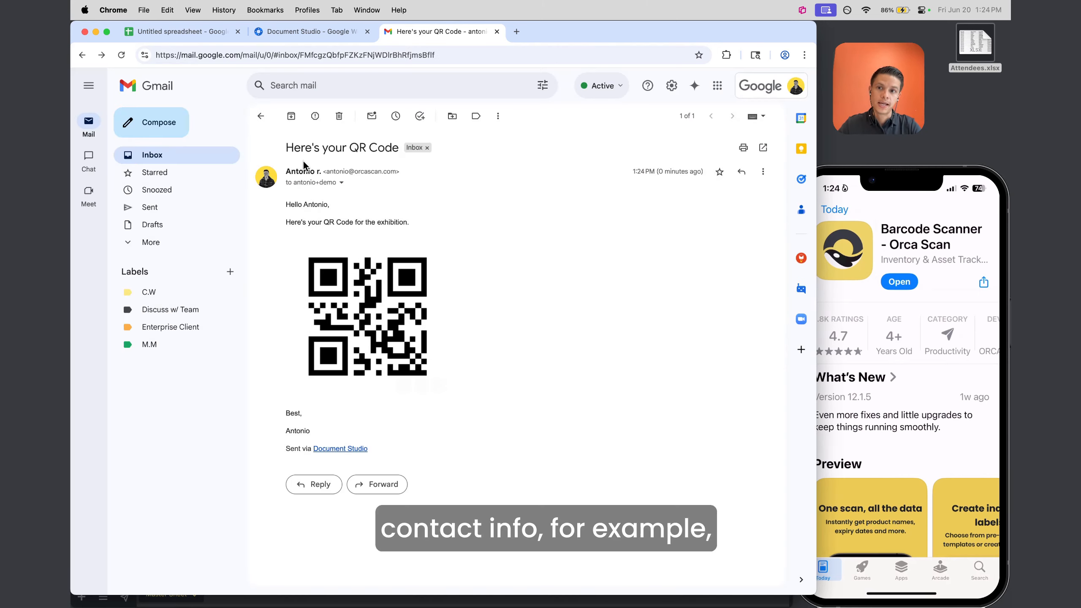
Compare the attendee's spreadsheet details and barcode value with the enlarged emailed QR code
left_click(196, 33)
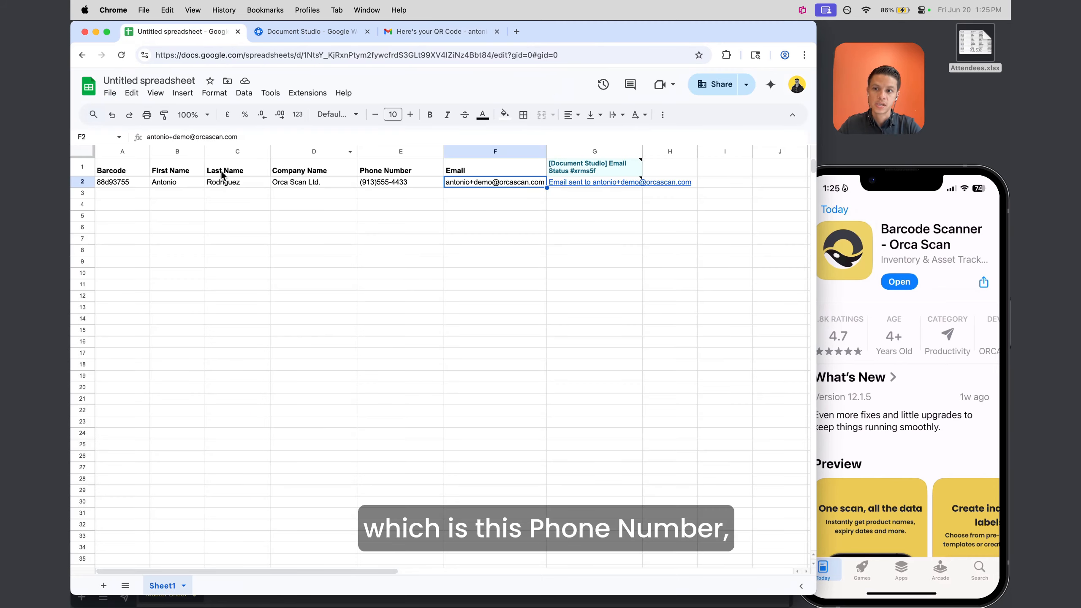
left_click_drag(187, 180, 373, 171)
left_click(374, 171)
left_click(342, 180)
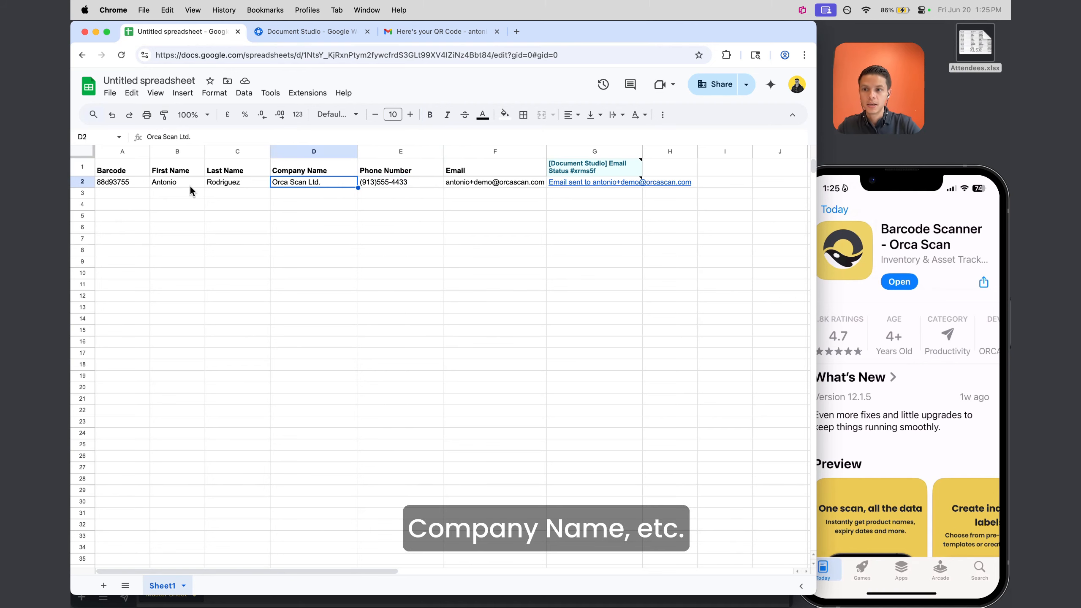
left_click(132, 183)
left_click(438, 33)
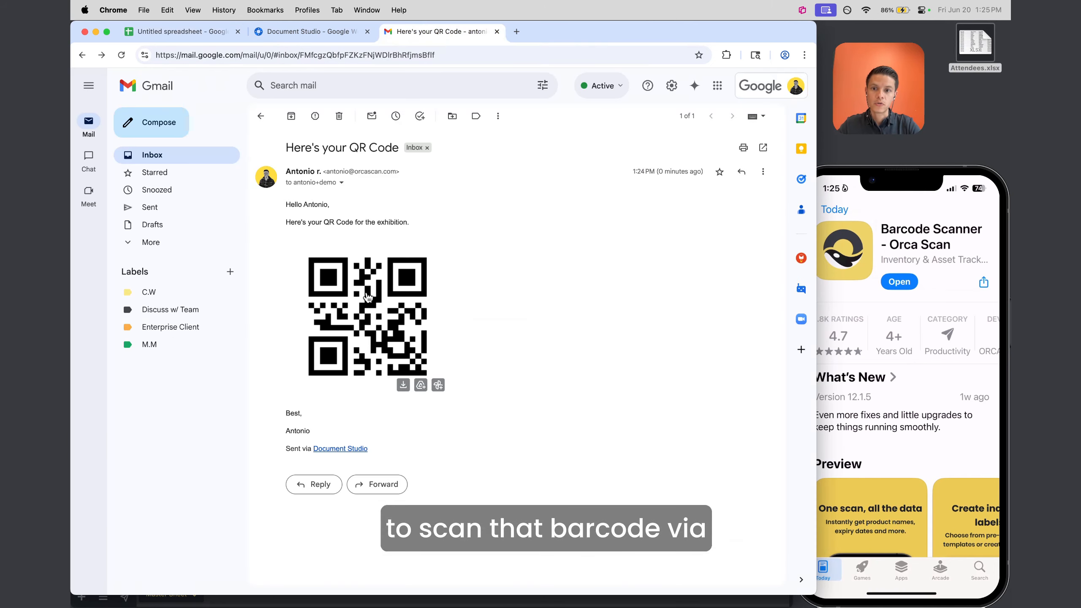
left_click(359, 313)
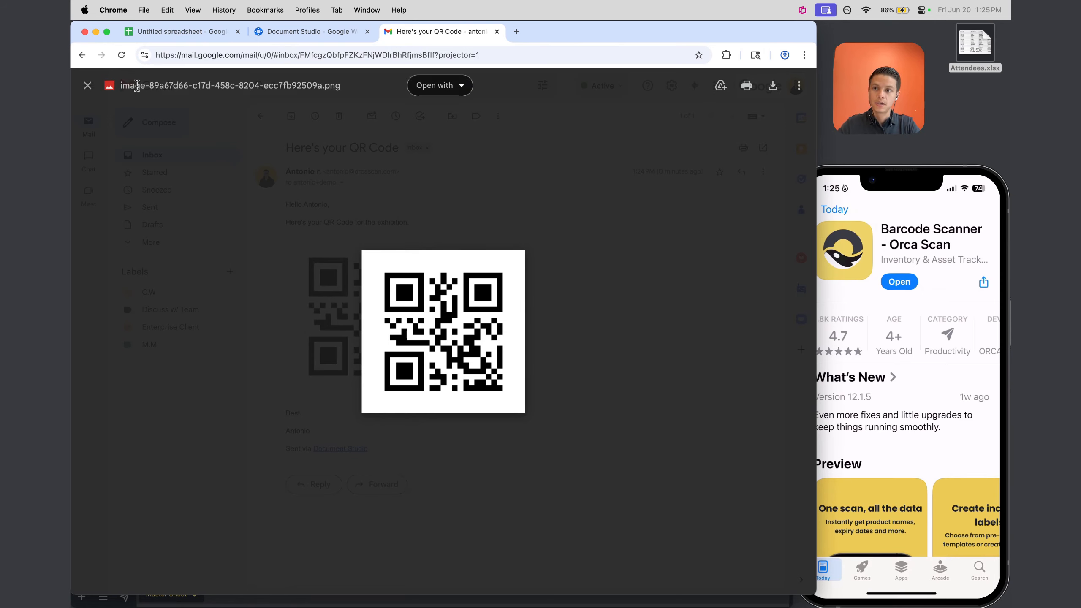
left_click(88, 85)
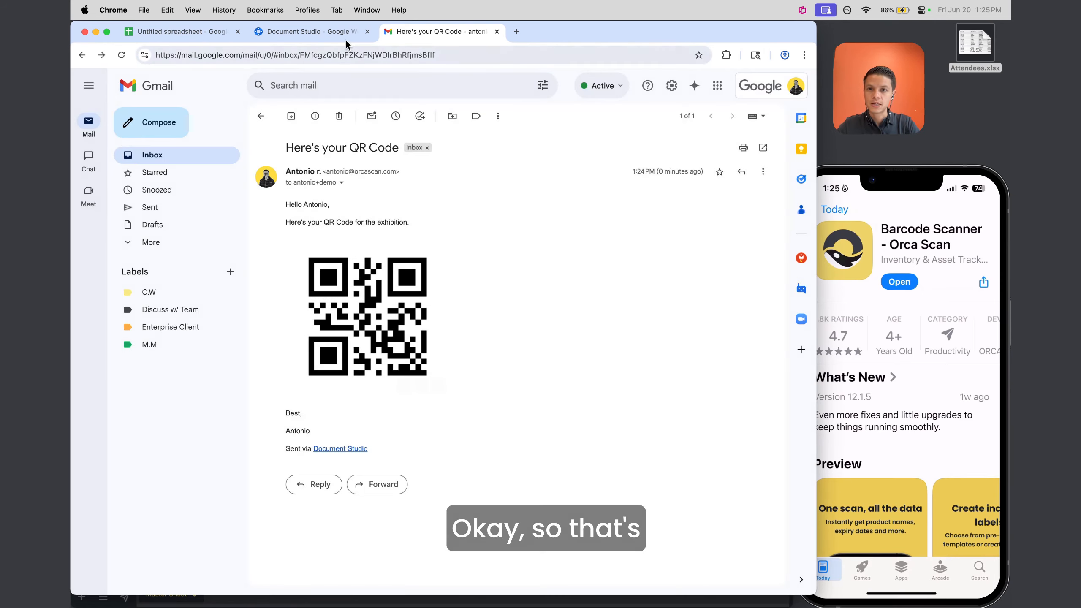
left_click(171, 39)
key("ctrl+Up")
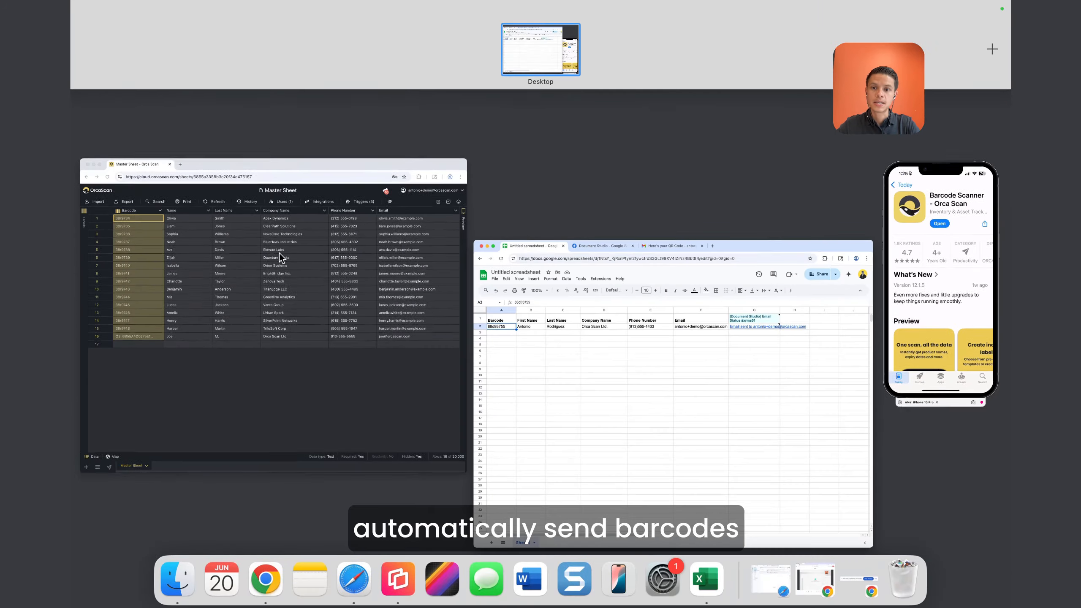
Bring the Chrome window with the Orca Scan Master Sheet to the front
left_click(279, 254)
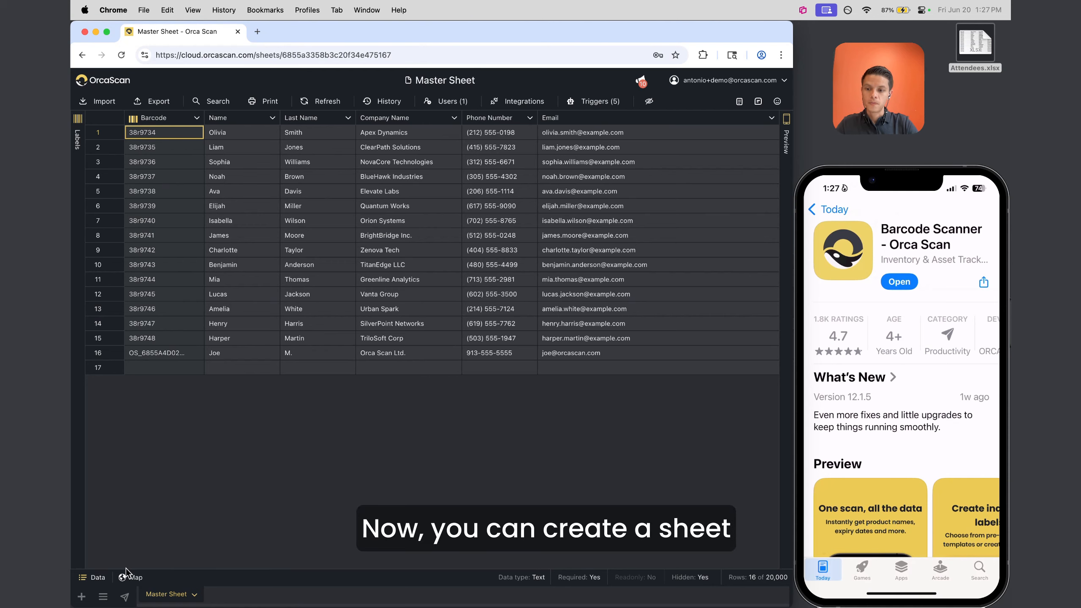
Duplicate Master Sheet as an empty sheet named Template, leaving all Include toggles off
left_click(82, 597)
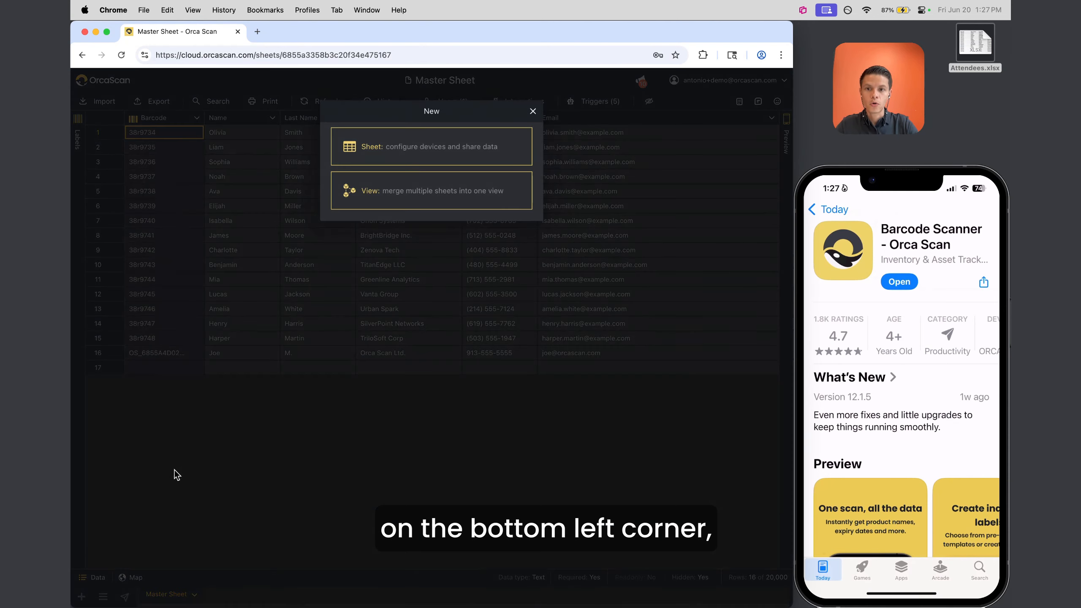
left_click(533, 111)
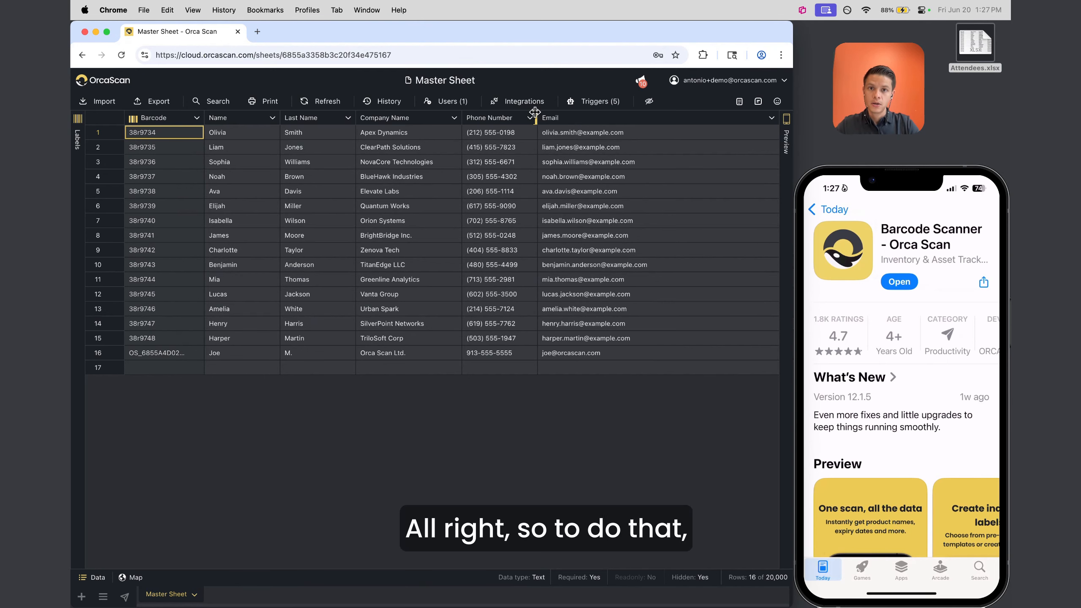
right_click(172, 598)
left_click(180, 532)
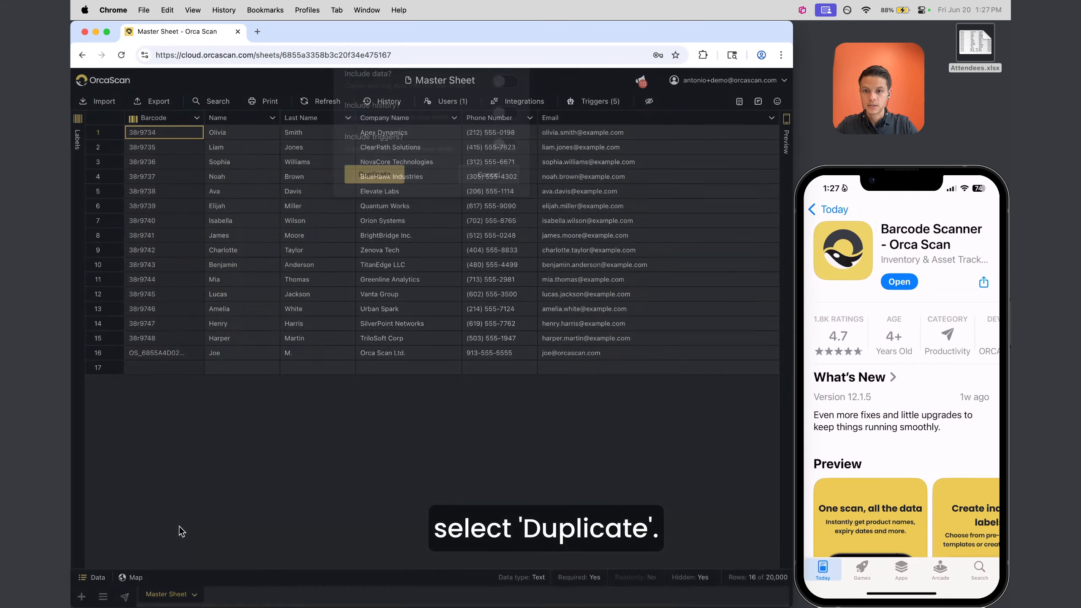
left_click_drag(427, 140, 276, 124)
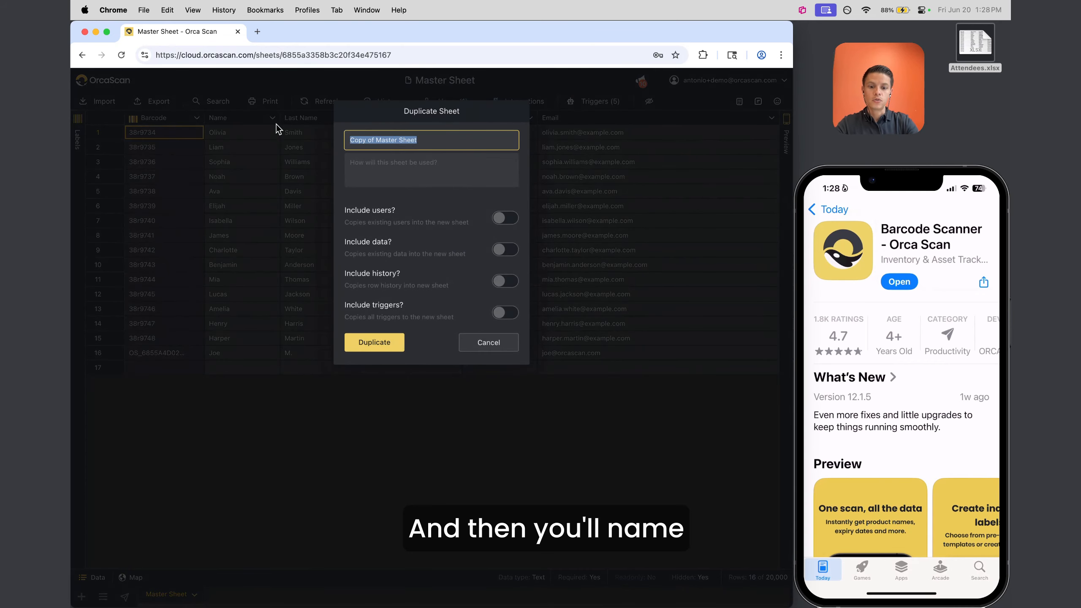
type("Template")
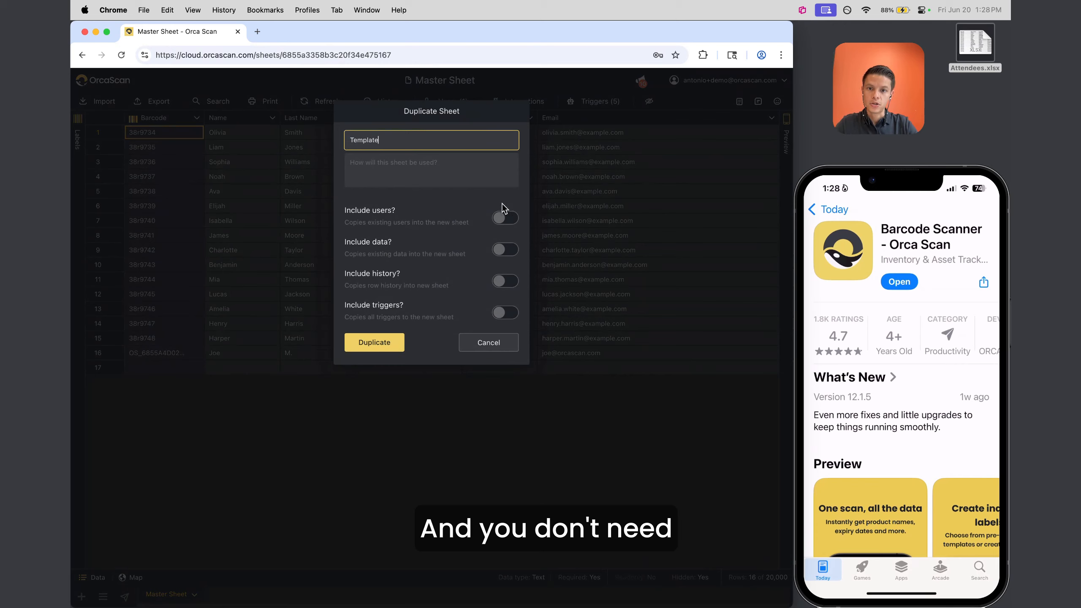
left_click(379, 344)
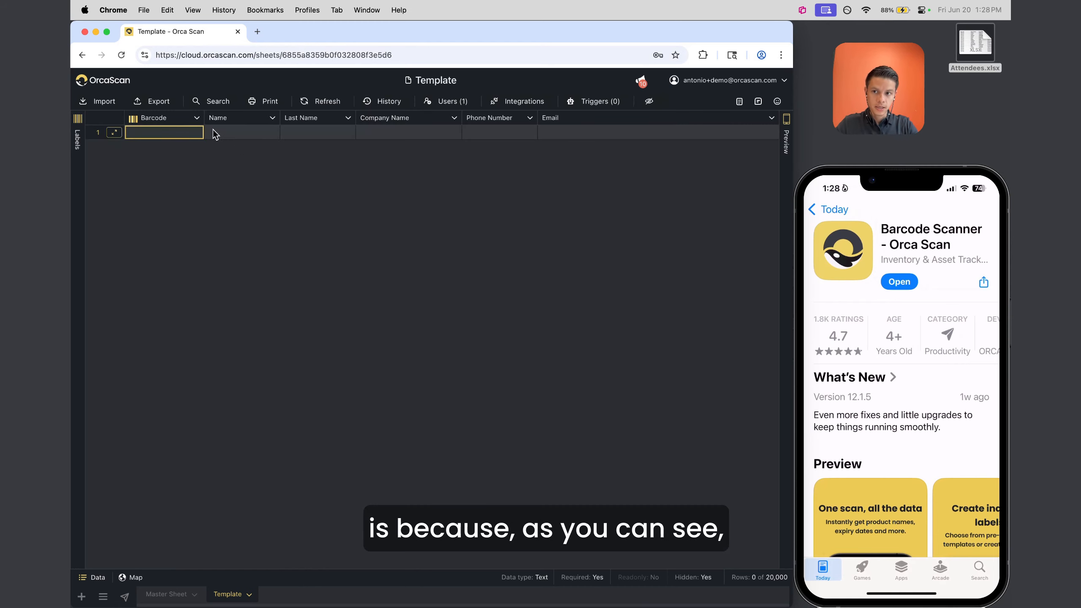
left_click_drag(186, 134, 571, 132)
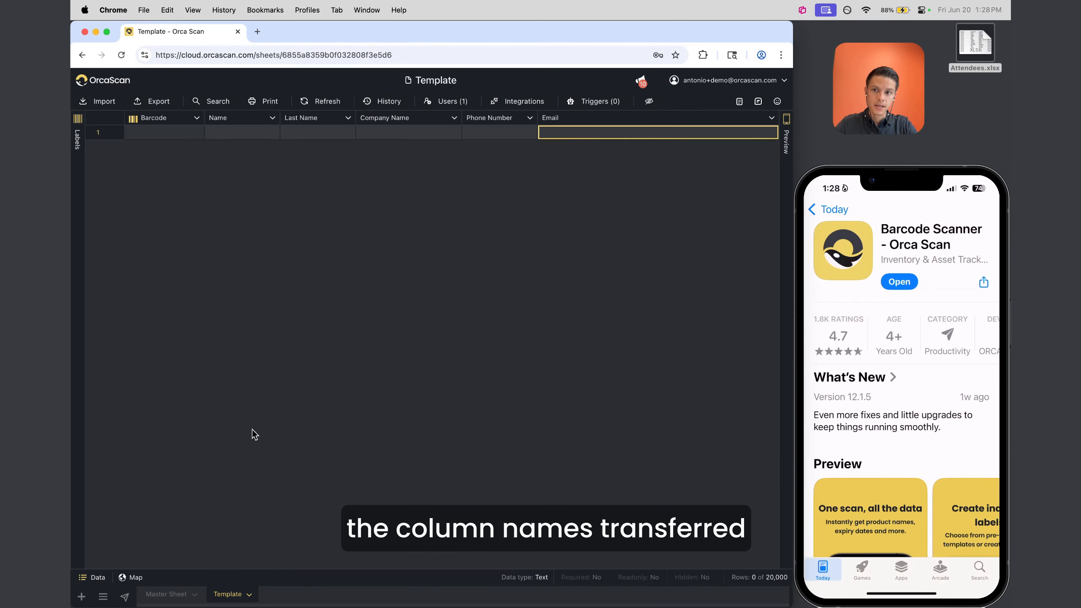
left_click(179, 592)
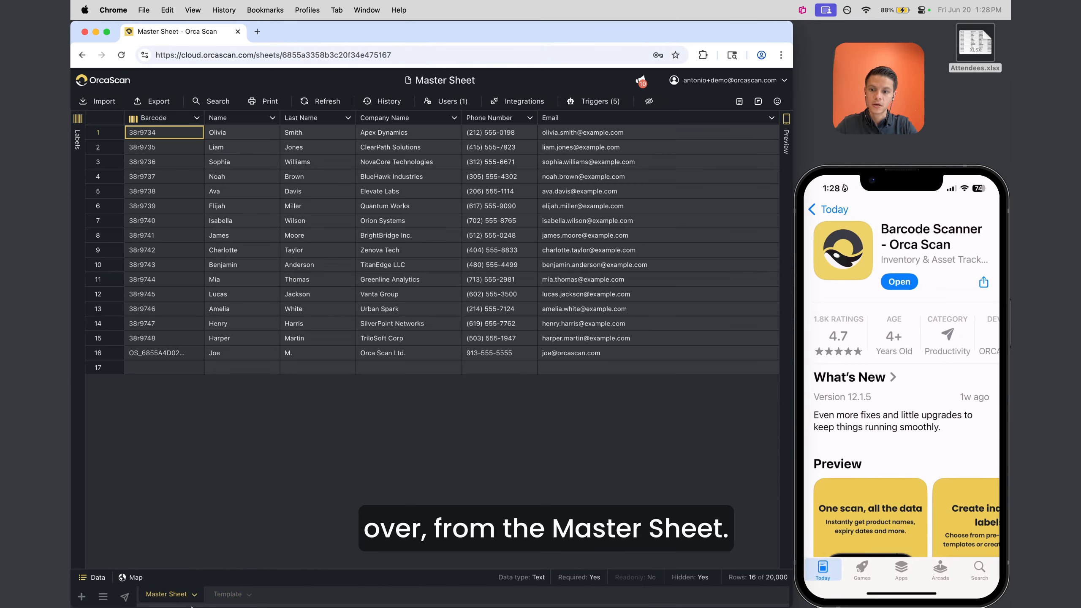
left_click_drag(164, 133, 602, 130)
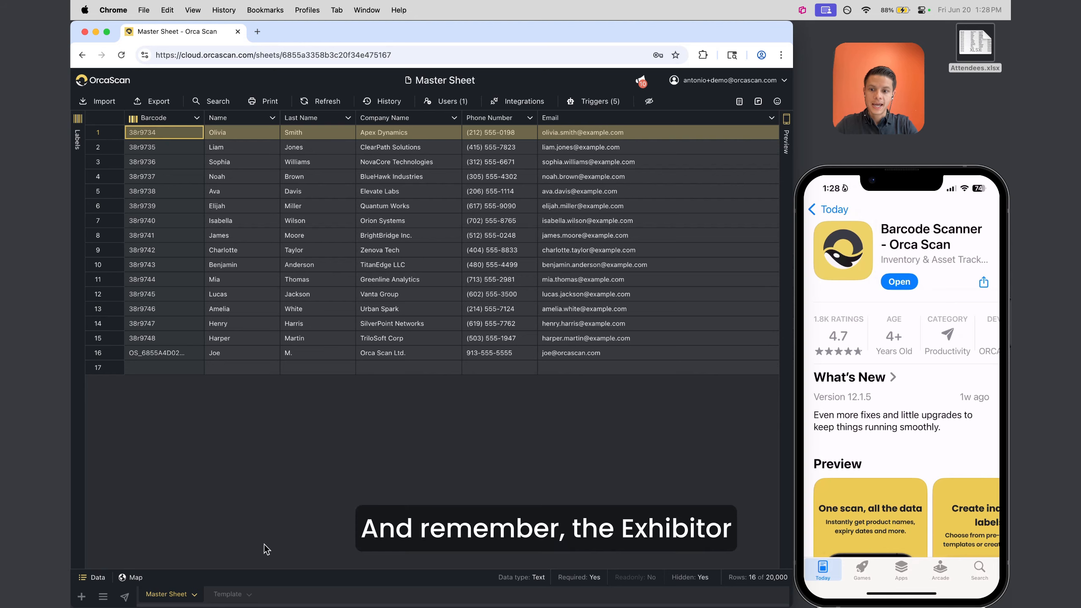
left_click(224, 602)
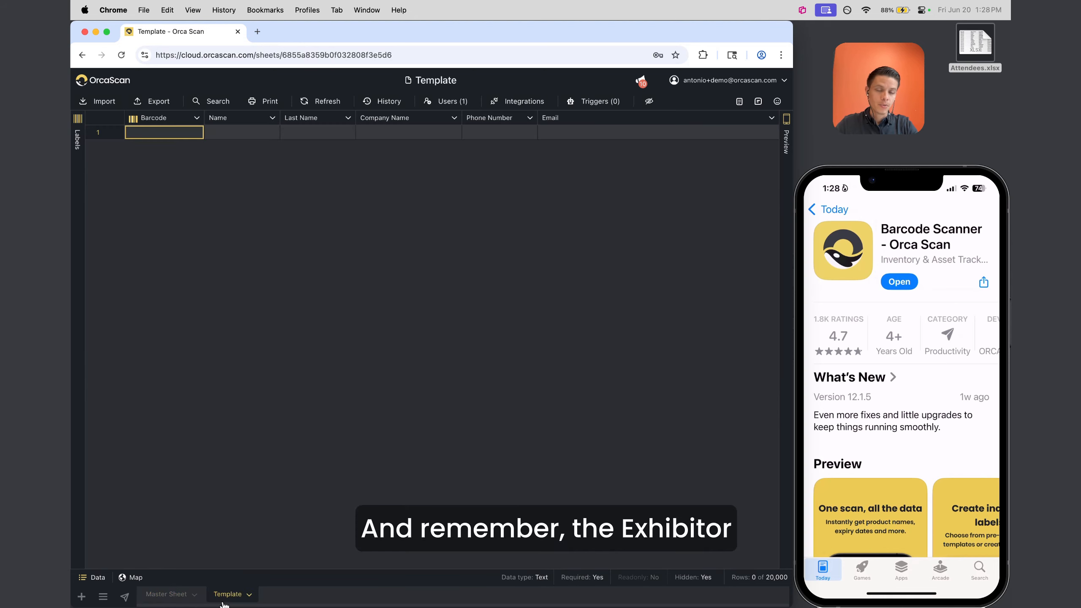
left_click(176, 594)
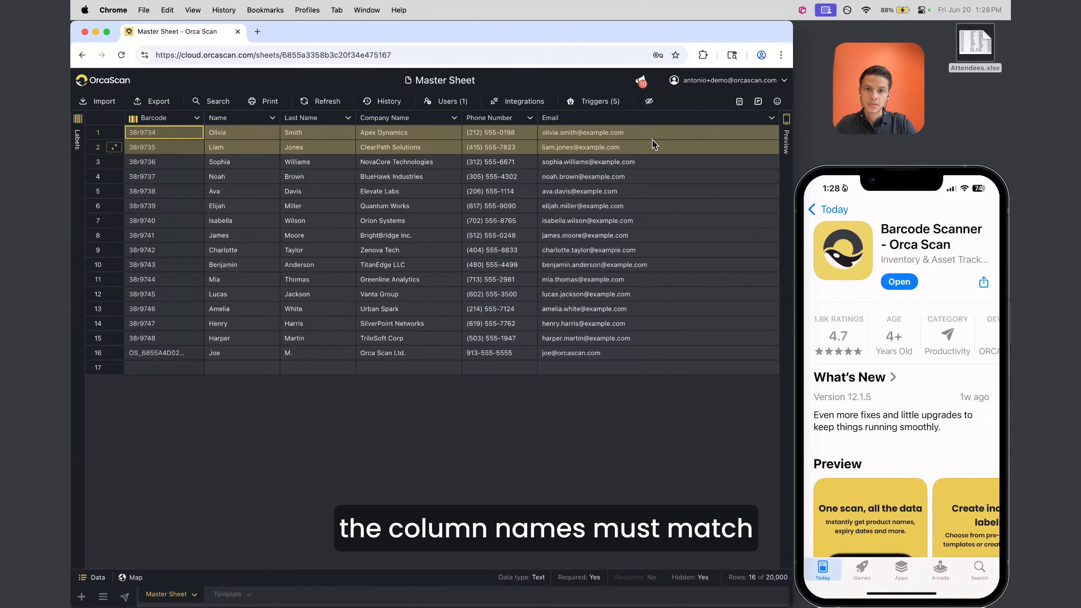
left_click(553, 147)
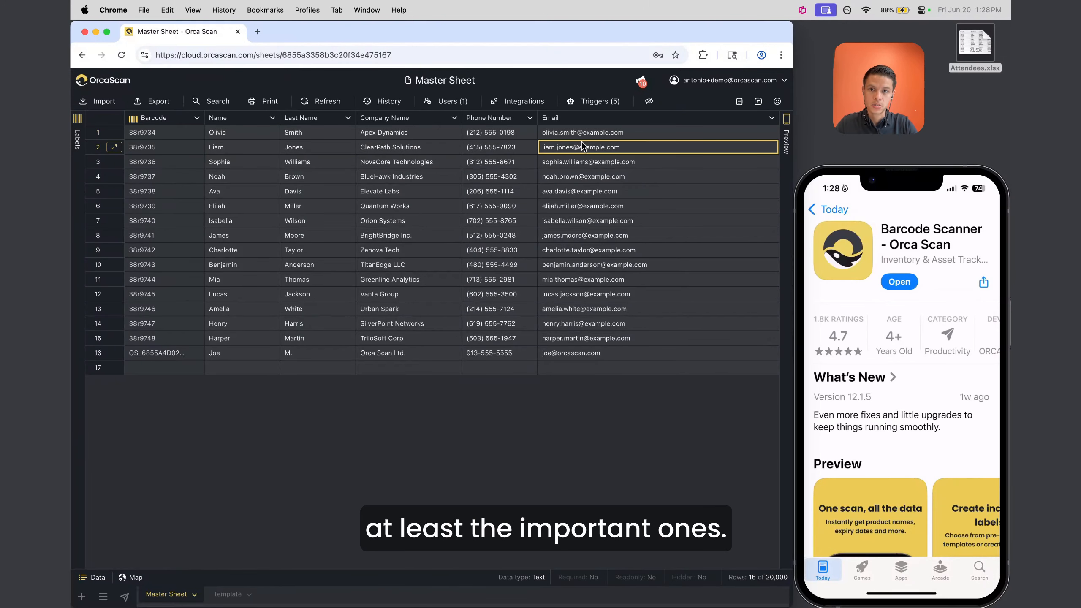
left_click(215, 595)
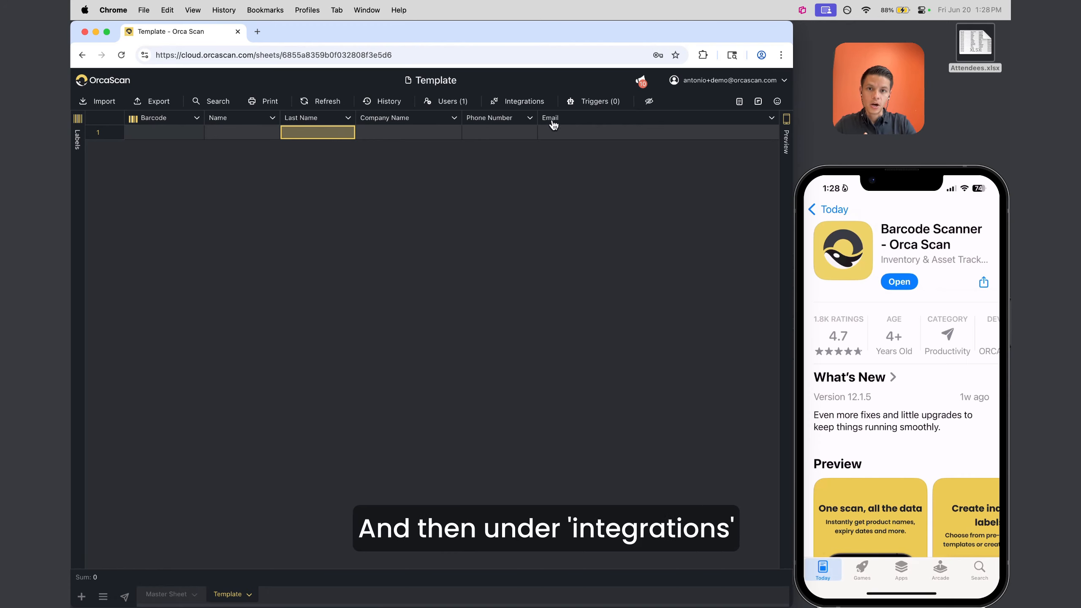
Tick Master Sheet as Template's data source in Integrations, save, then switch to Master Sheet
left_click(538, 102)
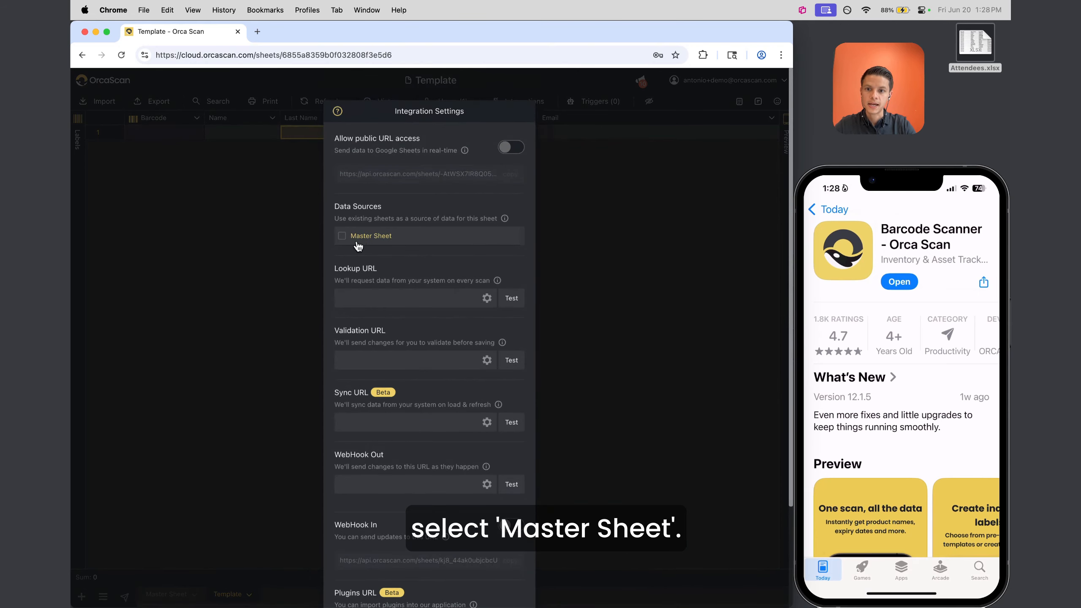
left_click(358, 241)
scroll(378, 426, "down", 3)
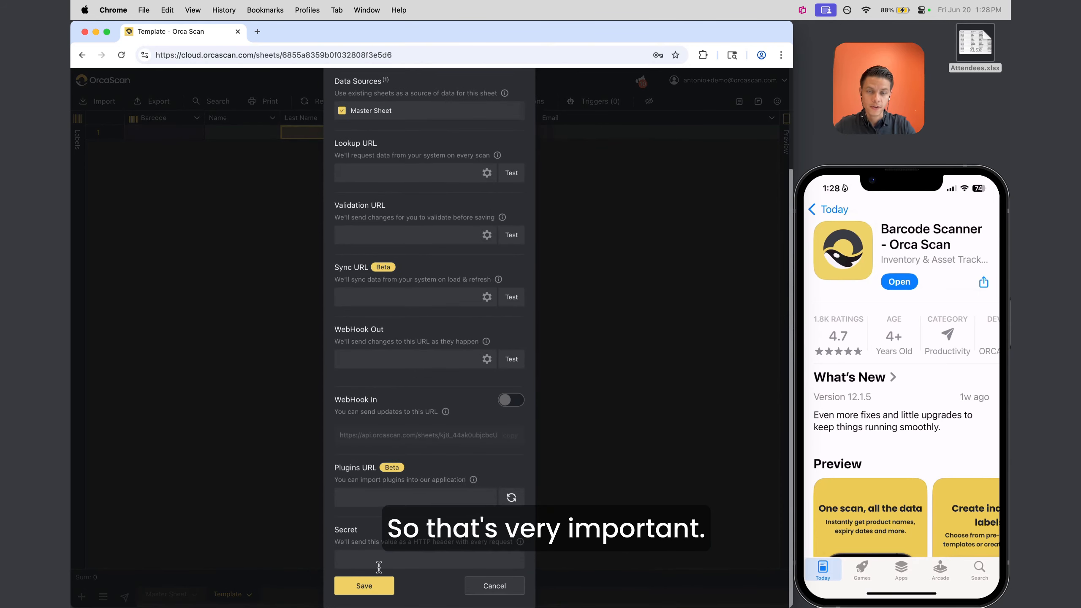
left_click(364, 586)
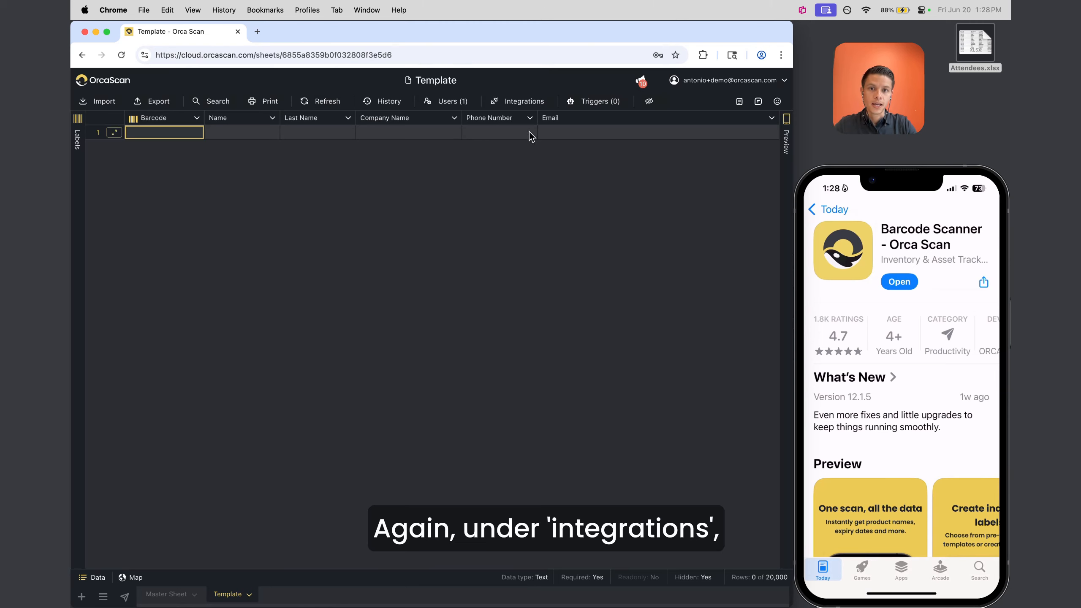
left_click(521, 101)
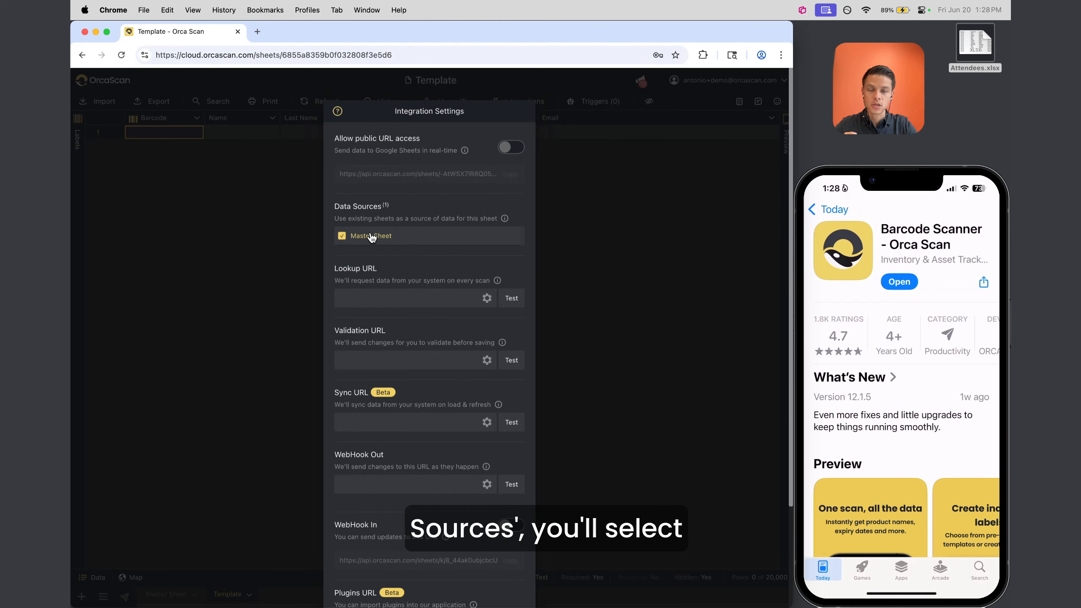
scroll(372, 238, "down", 3)
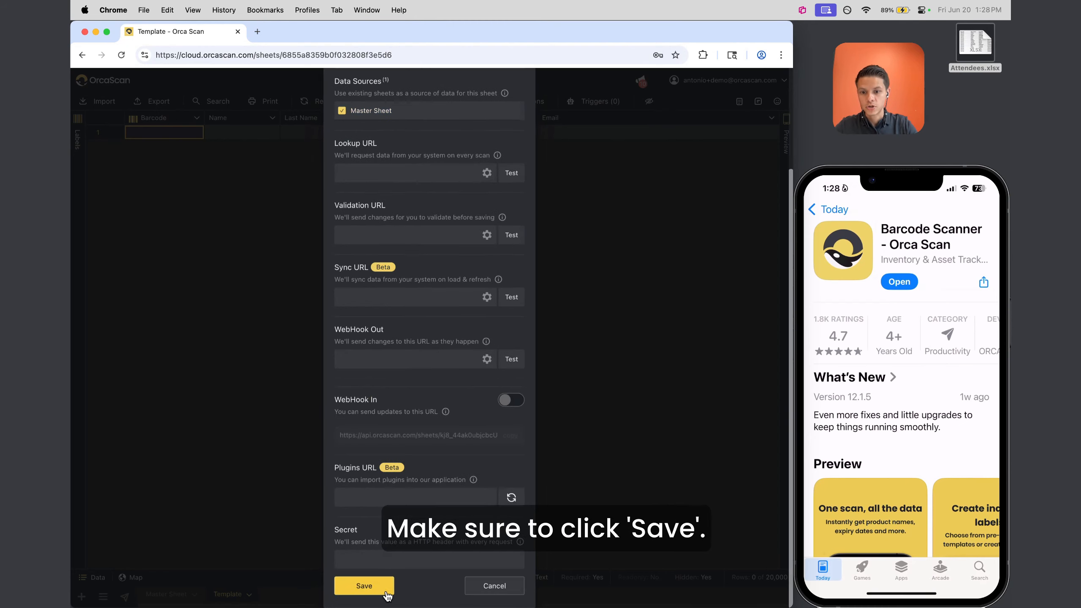
left_click(364, 586)
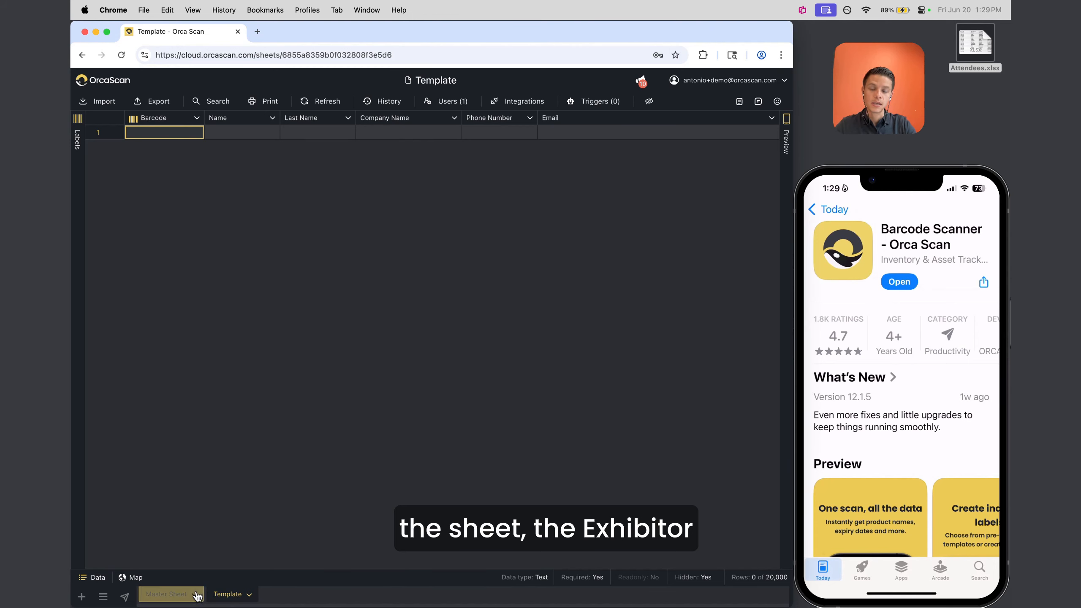
left_click(173, 595)
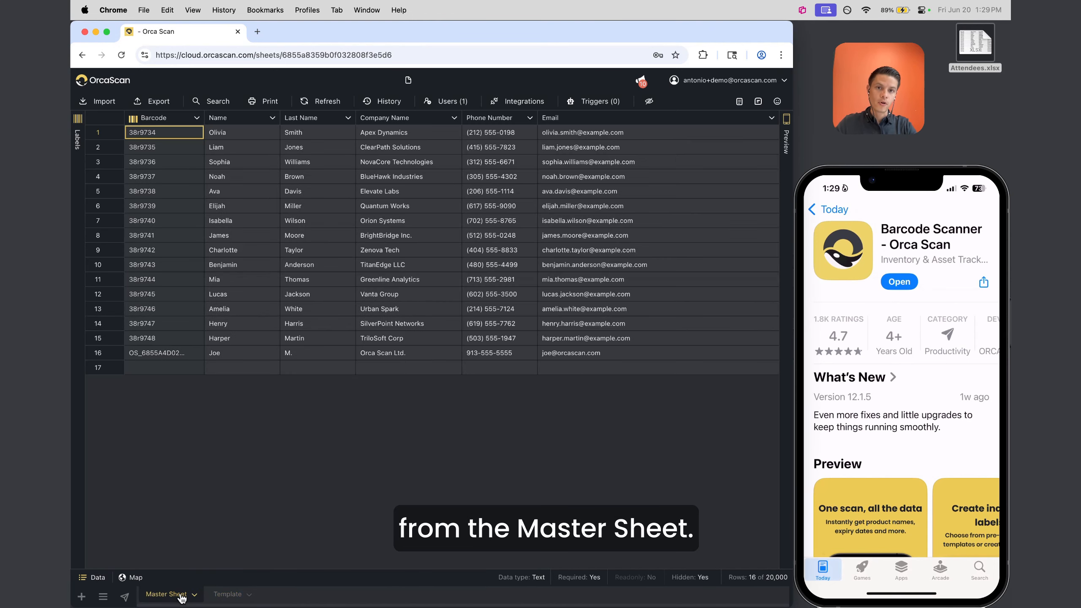
Return to the Template sheet on the web and keep Template selected in the phone app
left_click(226, 597)
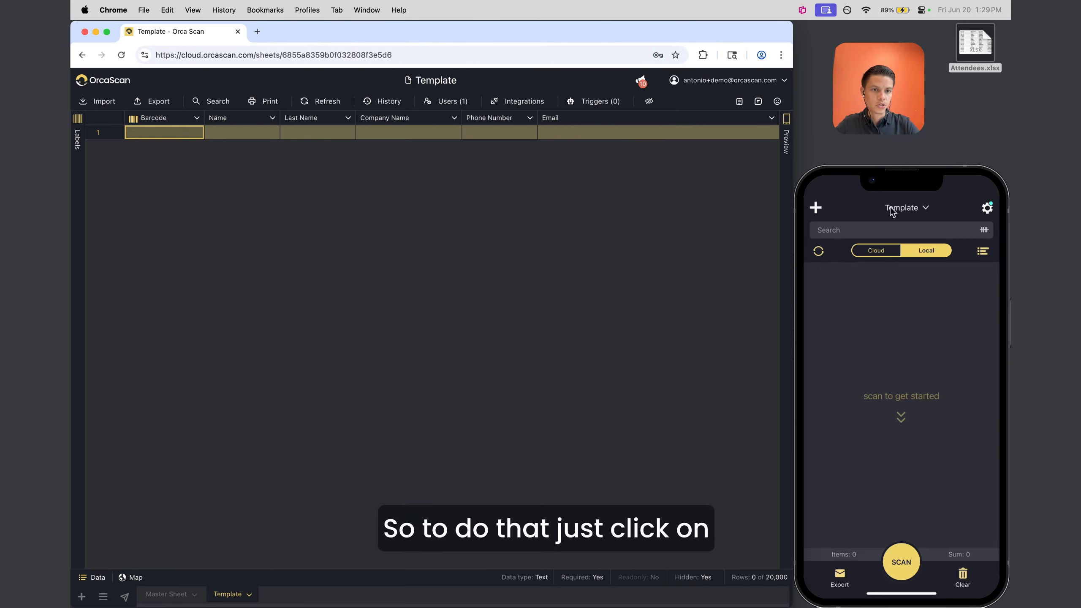
left_click(912, 209)
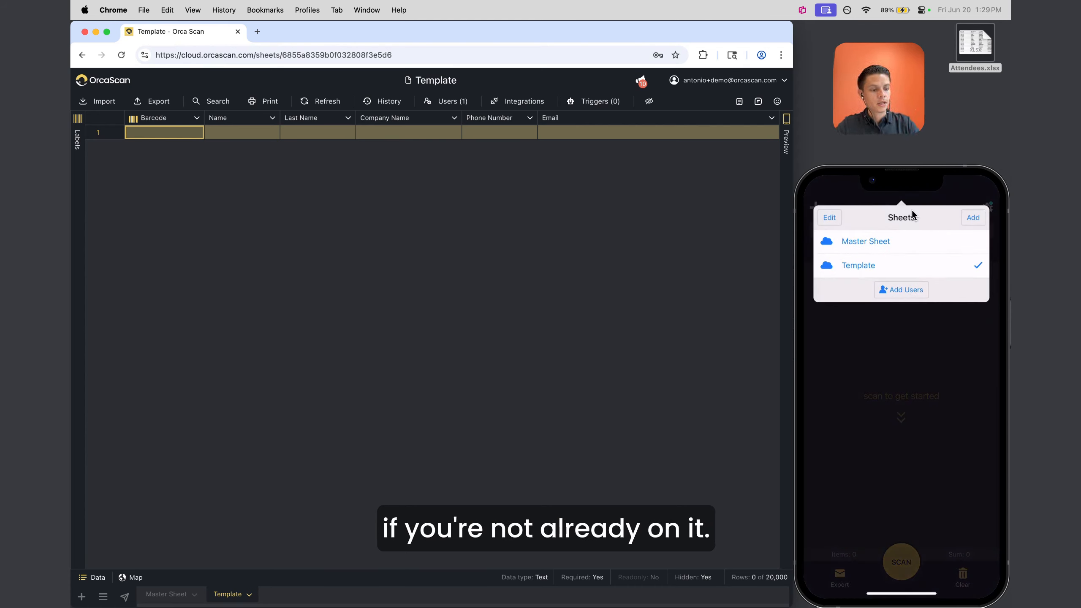
left_click(912, 210)
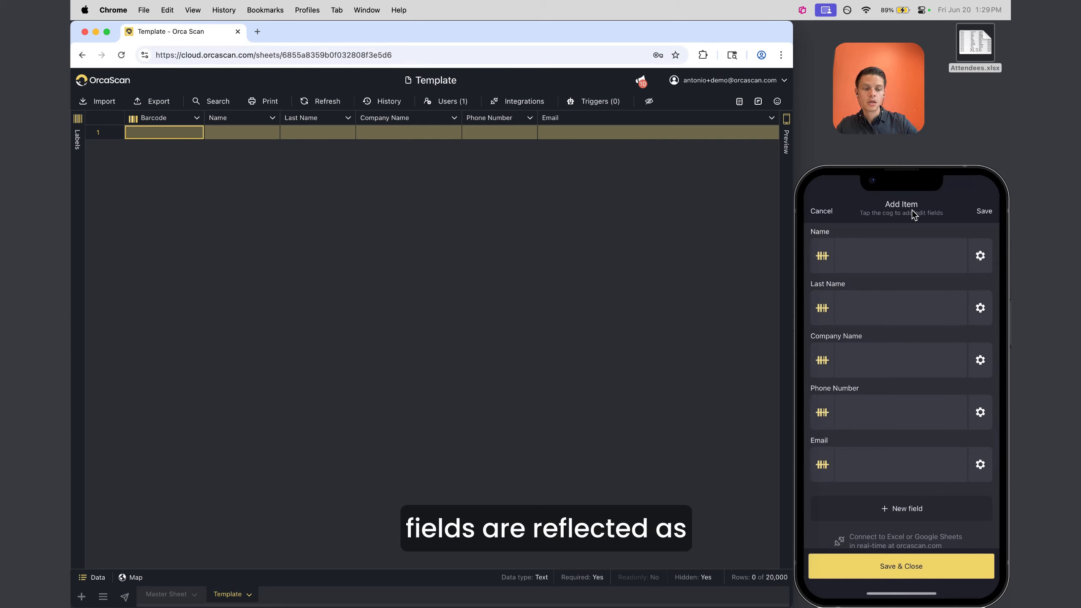
Step through row 1's cells from Name across to Email to compare with the phone form
left_click(251, 131)
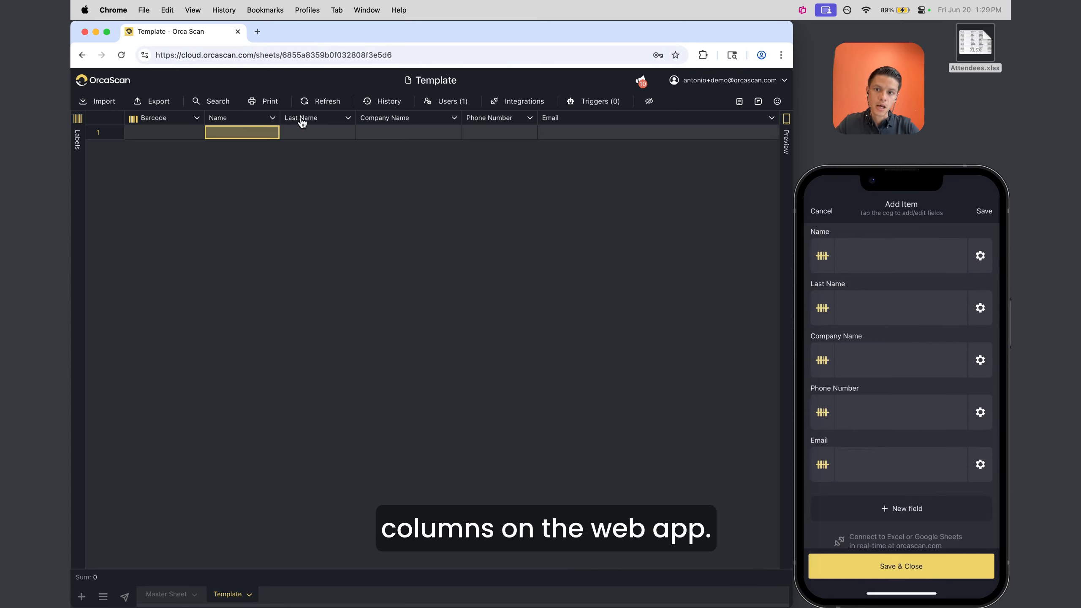
left_click(302, 122)
left_click(418, 122)
left_click(501, 122)
left_click(549, 121)
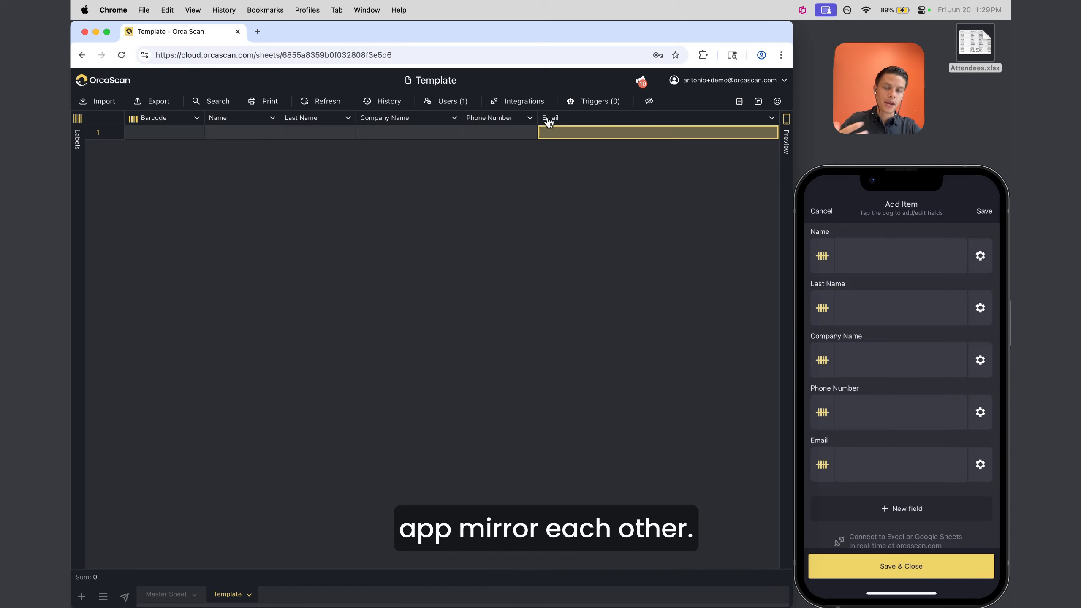
Start a new column beside Email from its header menu and name it Notes
left_click(252, 122)
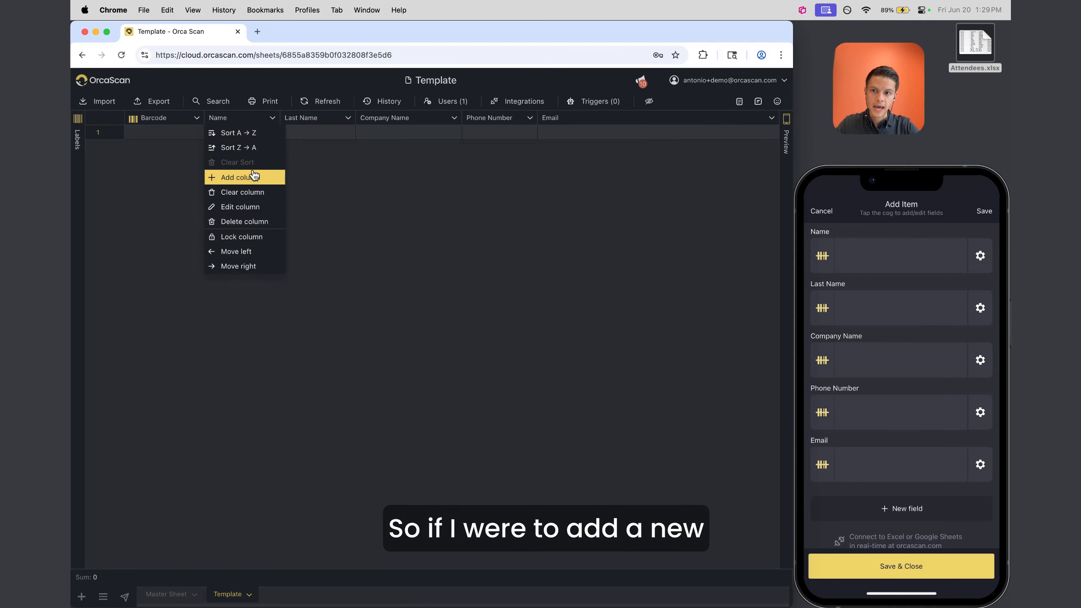
left_click(534, 129)
left_click(563, 123)
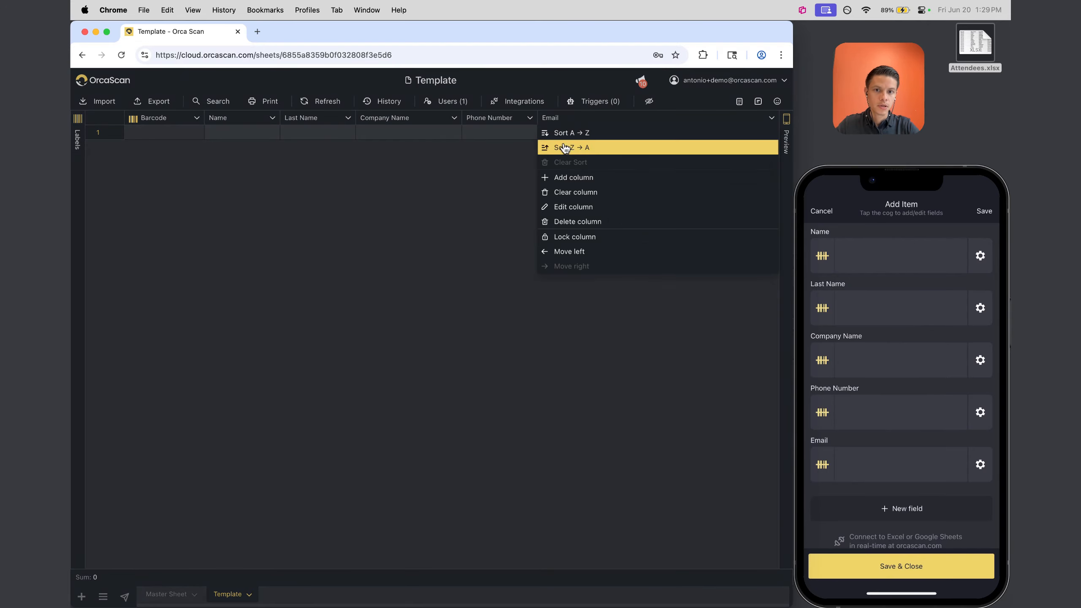
left_click(575, 176)
type("Notes")
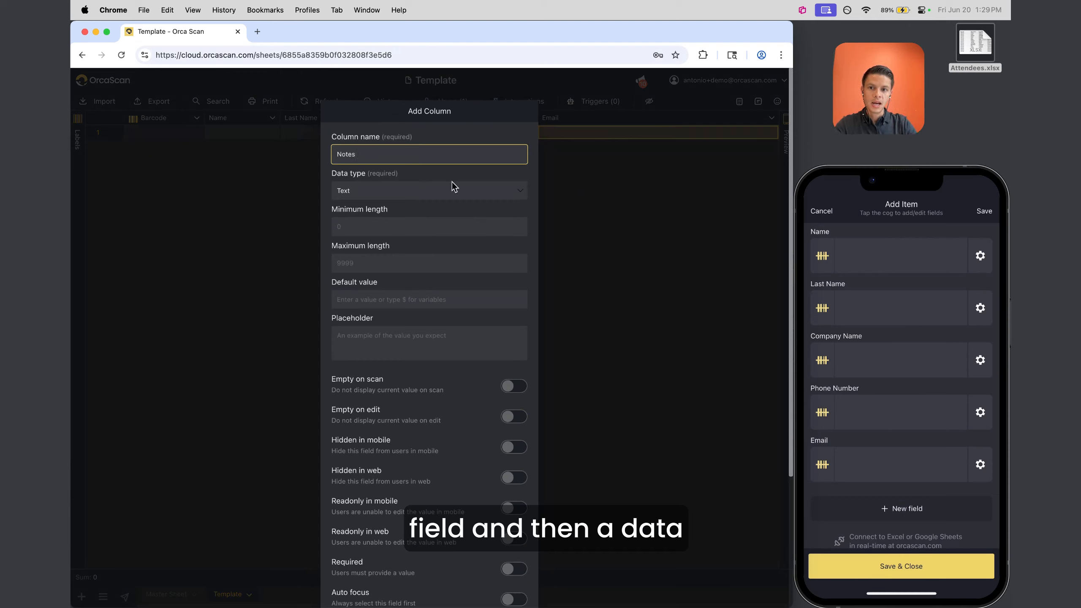
Keep Text as the data type and enter 'Optional' as the placeholder
left_click(362, 198)
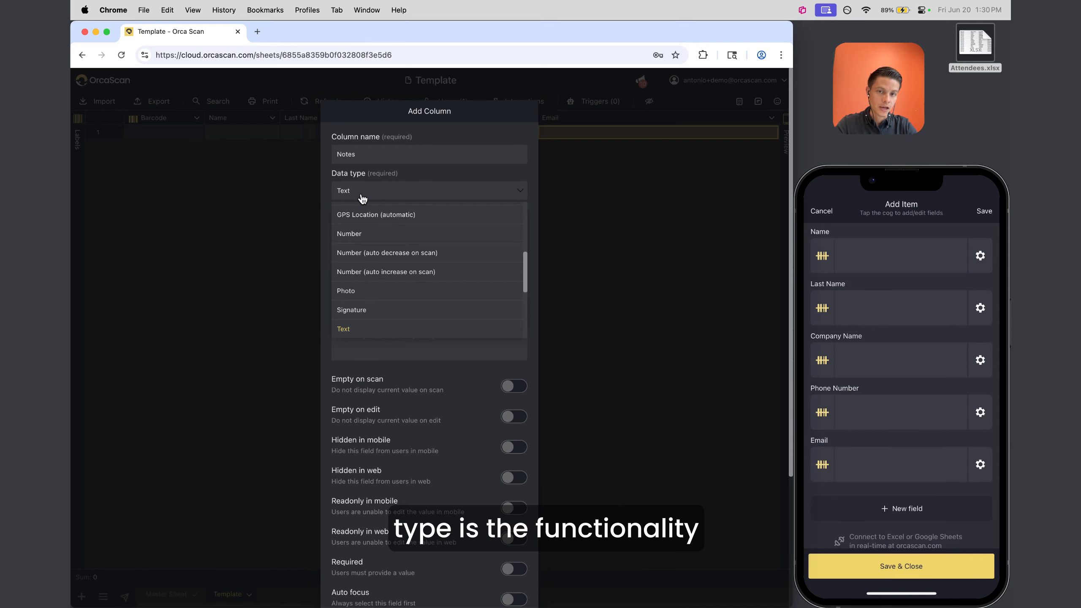
scroll(387, 256, "up", 5)
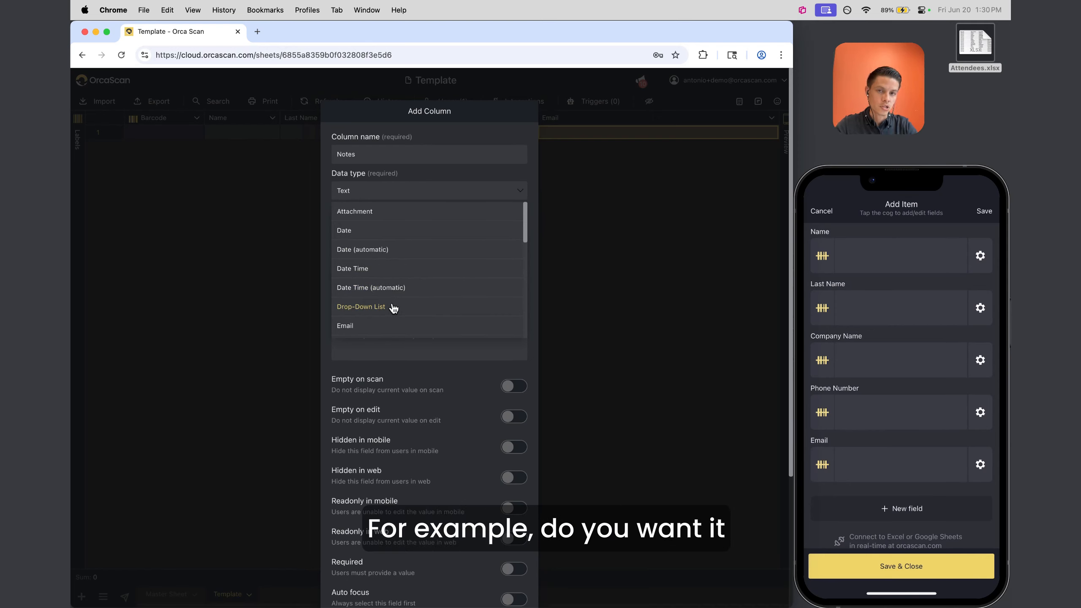
scroll(393, 308, "down", 5)
scroll(393, 309, "up", 5)
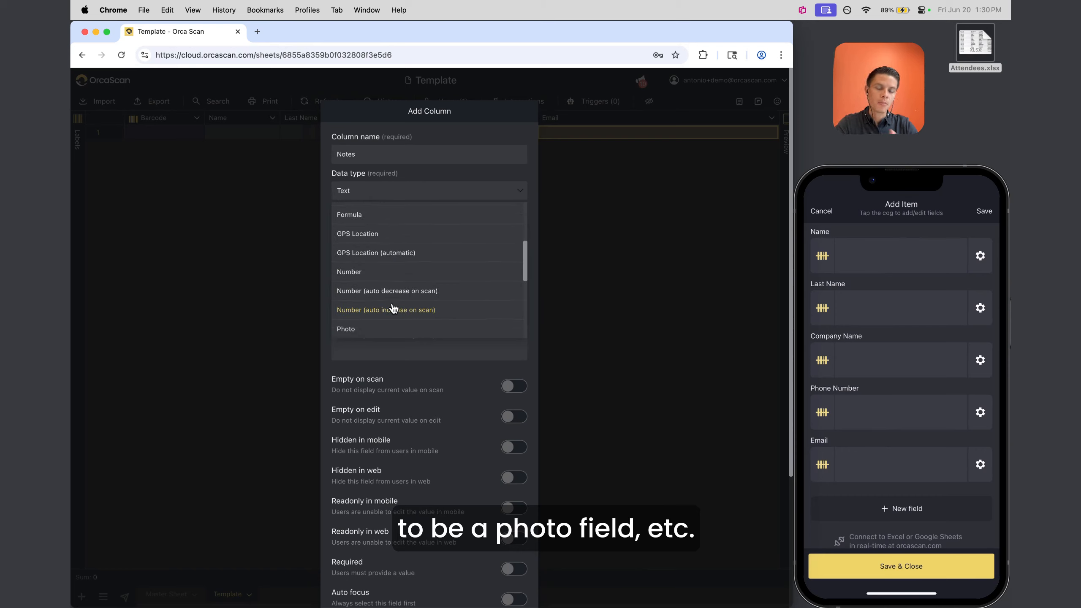
scroll(393, 308, "up", 3)
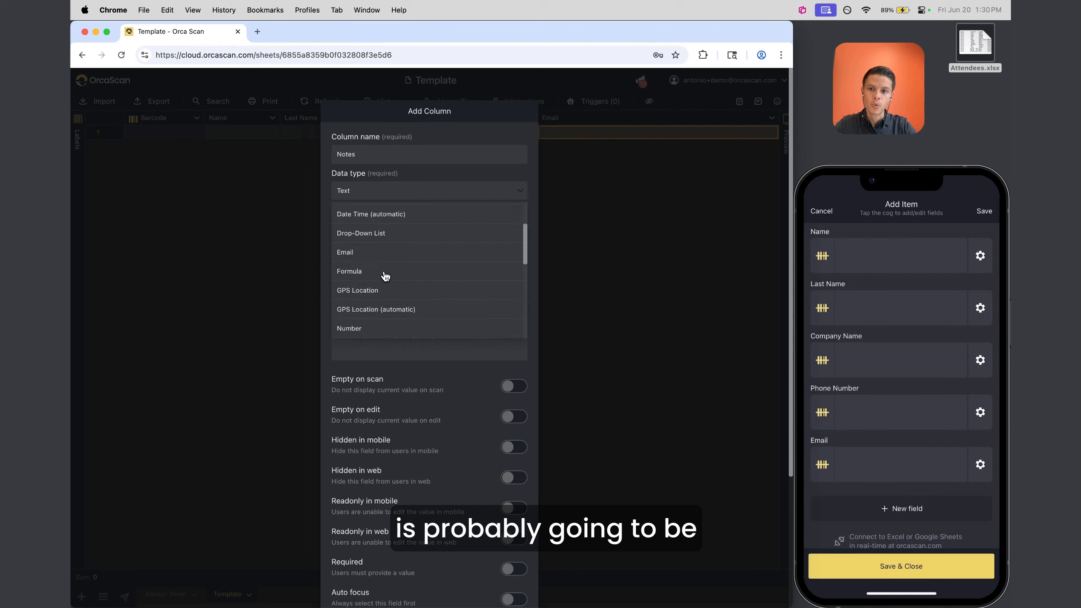
scroll(386, 276, "down", 5)
scroll(367, 249, "up", 4)
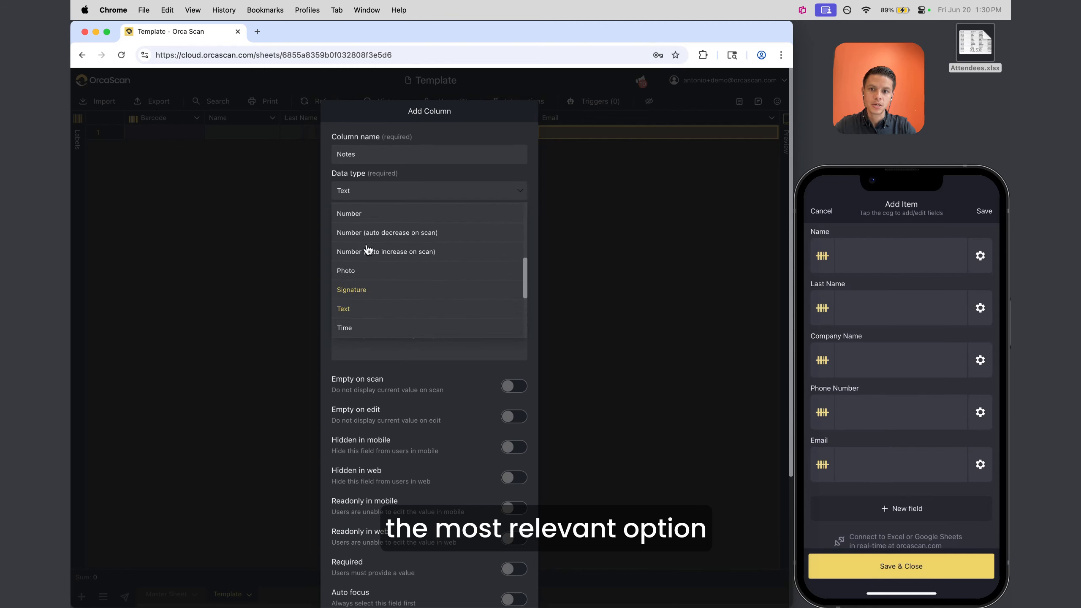
left_click(355, 310)
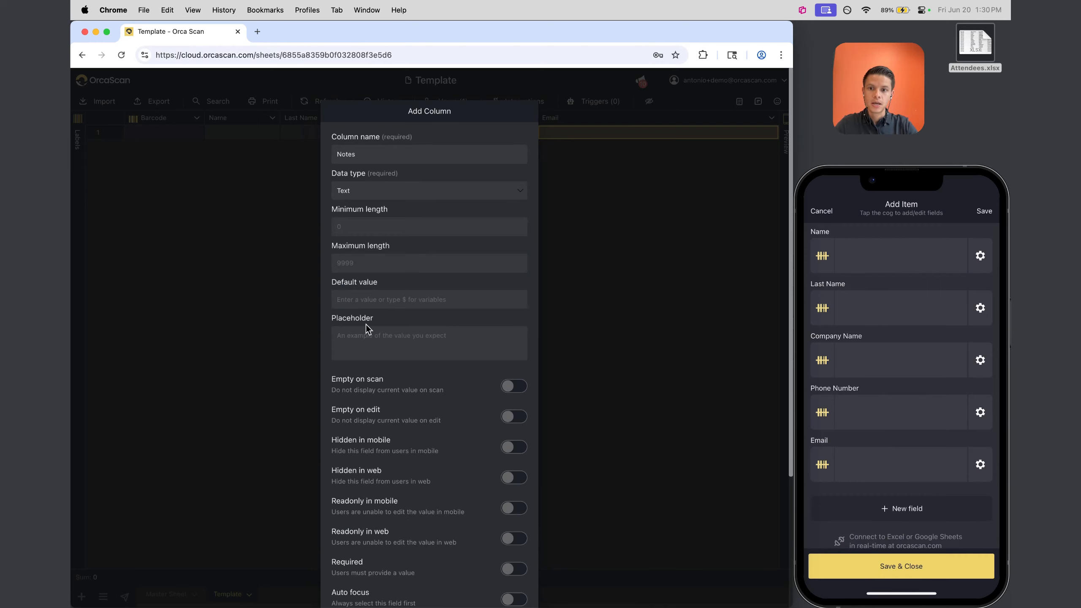
left_click(371, 345)
type("Optional")
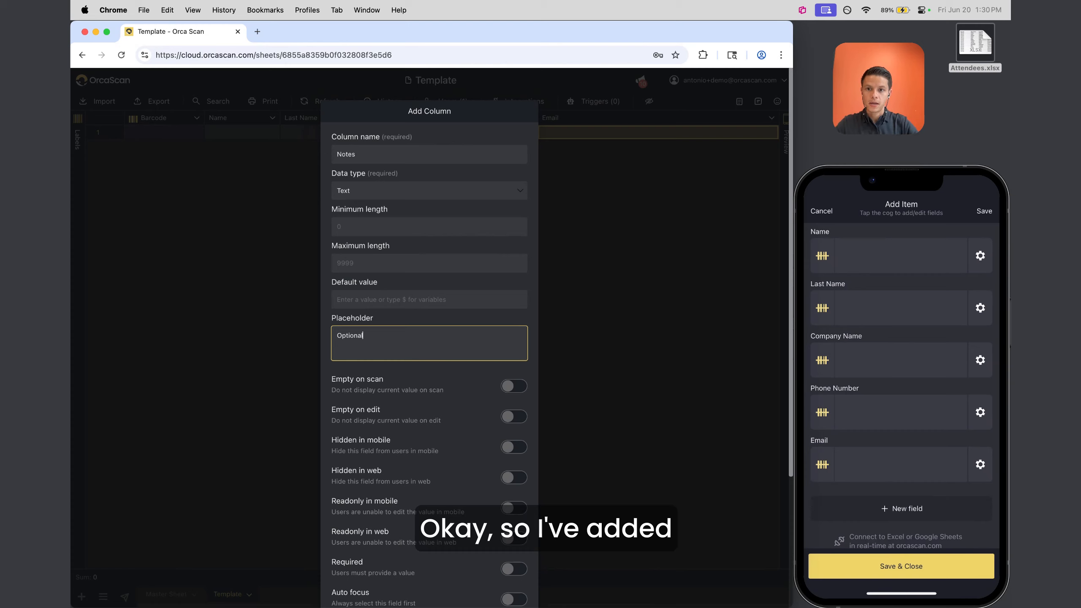
Recheck the Notes name, leave Required off, and add the column to the sheet
left_click(377, 155)
left_click_drag(376, 155, 297, 144)
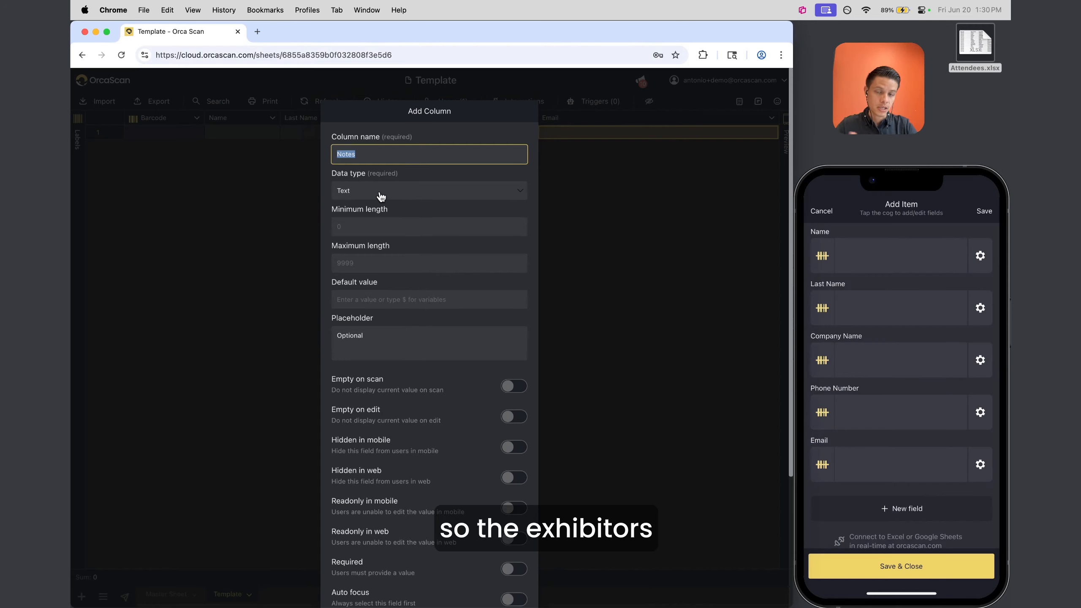
left_click(371, 337)
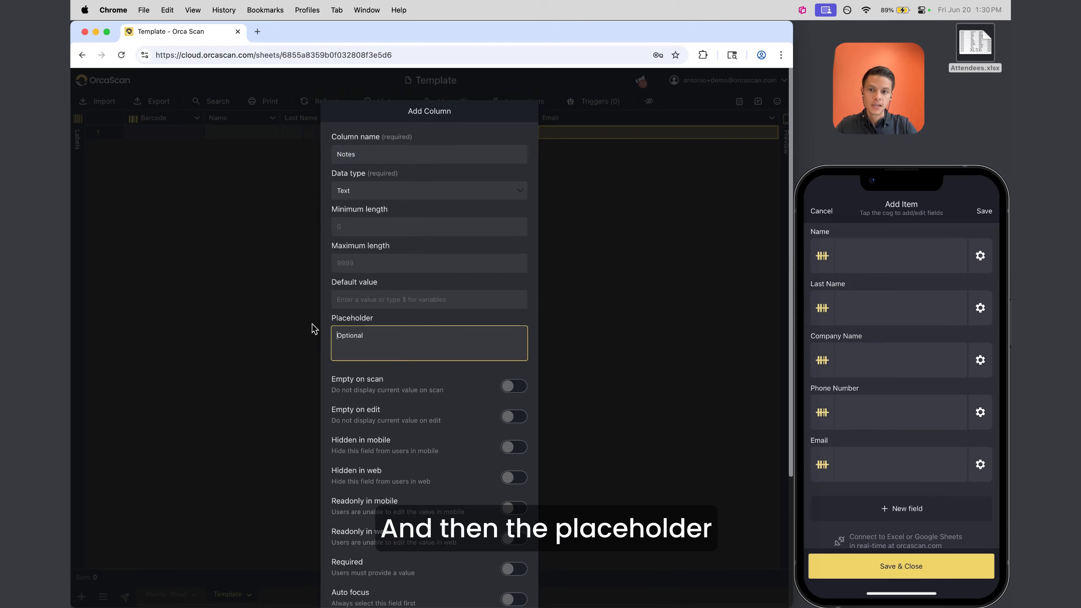
scroll(390, 354, "down", 5)
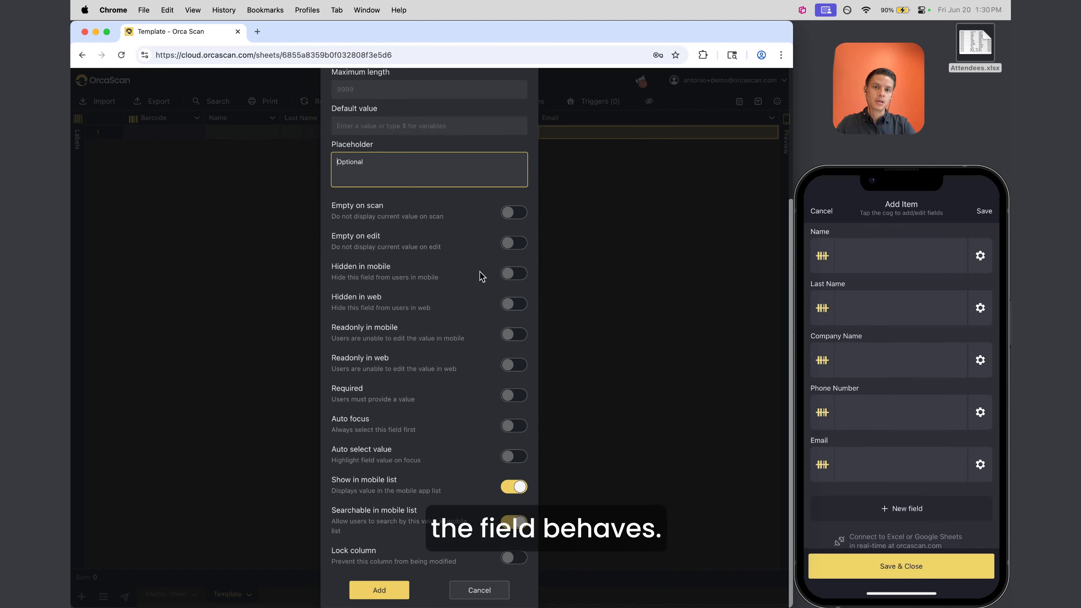
left_click(515, 395)
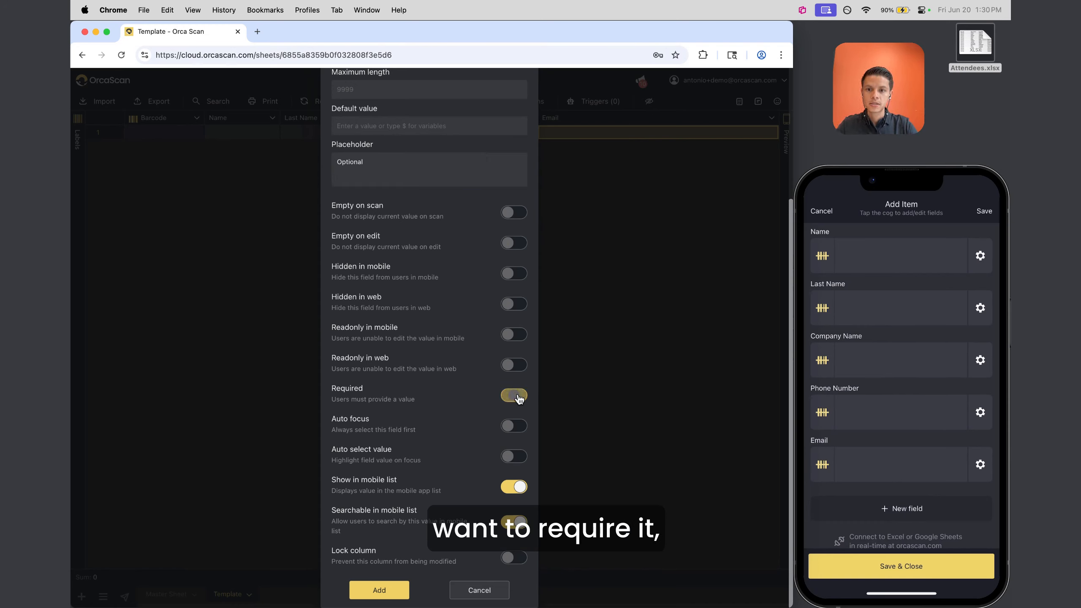
left_click(517, 396)
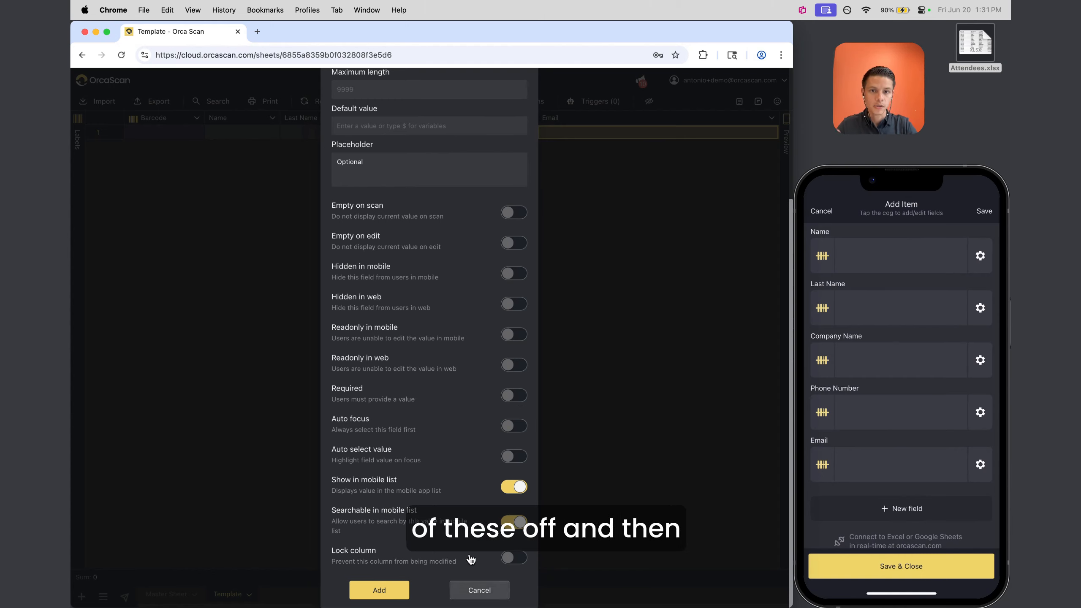
left_click(379, 590)
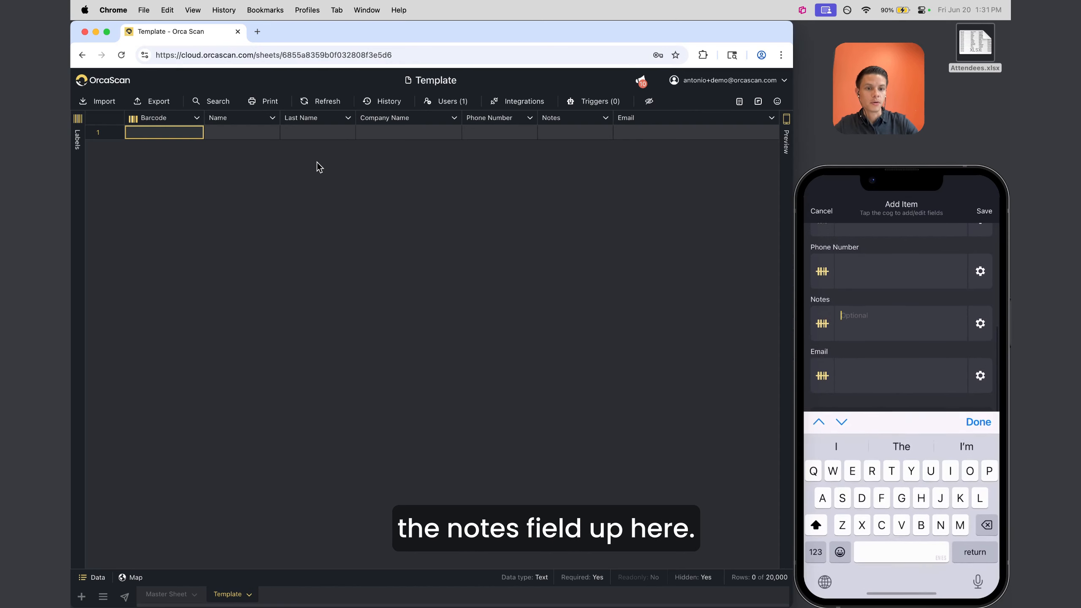
Drag the Notes column past Email to the right-hand end of the Template sheet
left_click(554, 132)
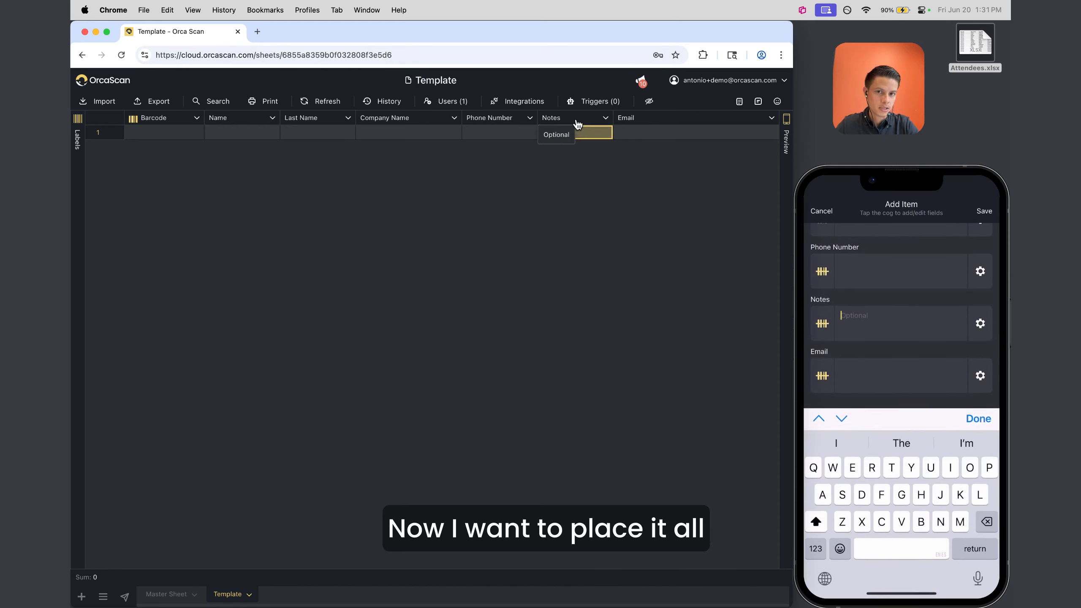
left_click_drag(548, 122, 713, 123)
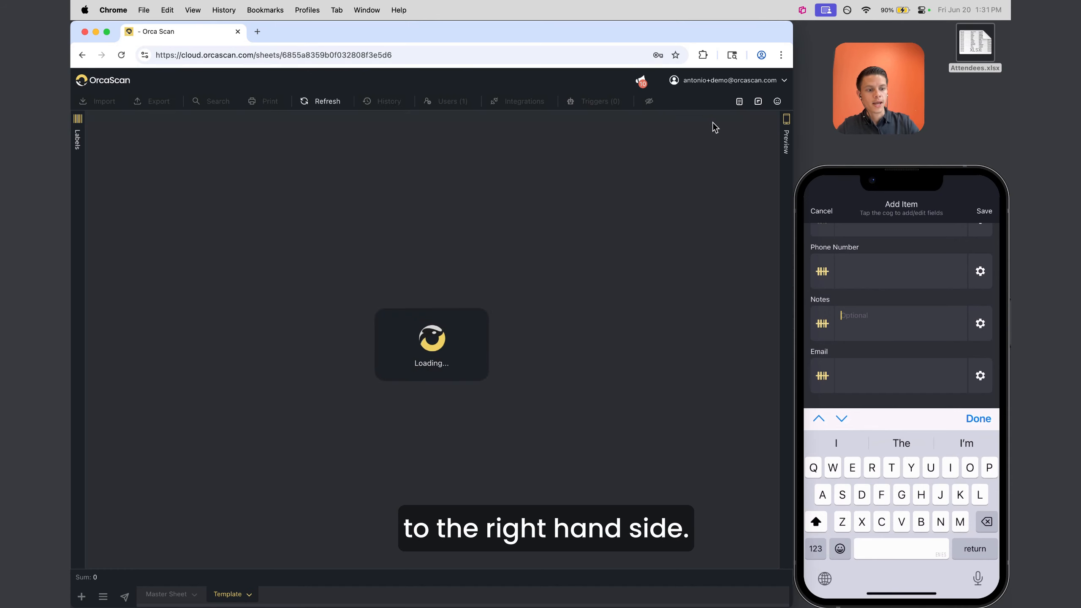
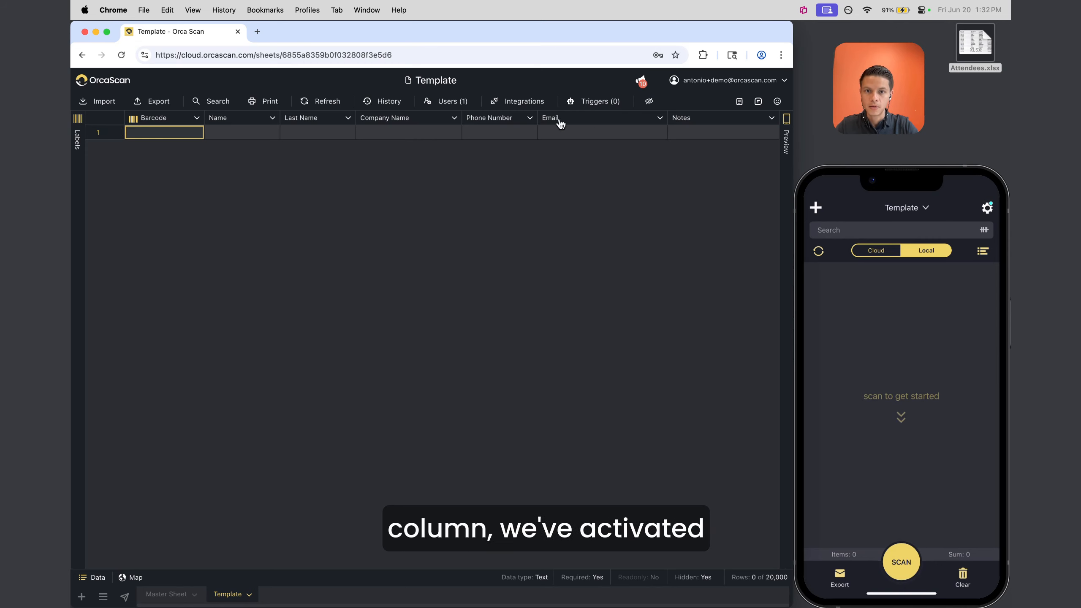
Check the Template sheet's integration settings without changes, then select row 1 from Name to Email
left_click(532, 103)
scroll(448, 253, "down", 5)
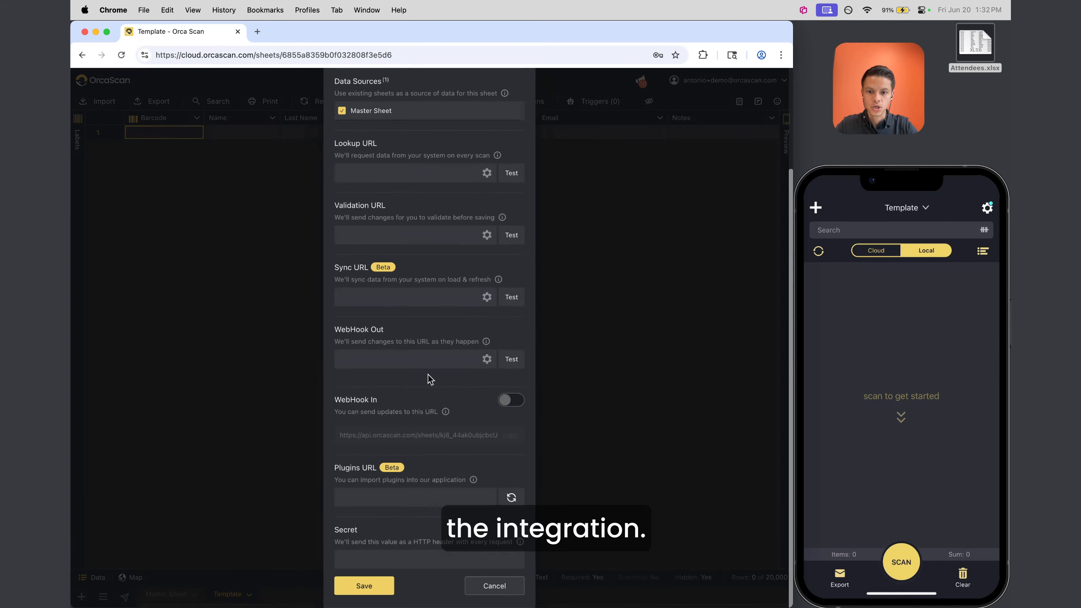
left_click(486, 590)
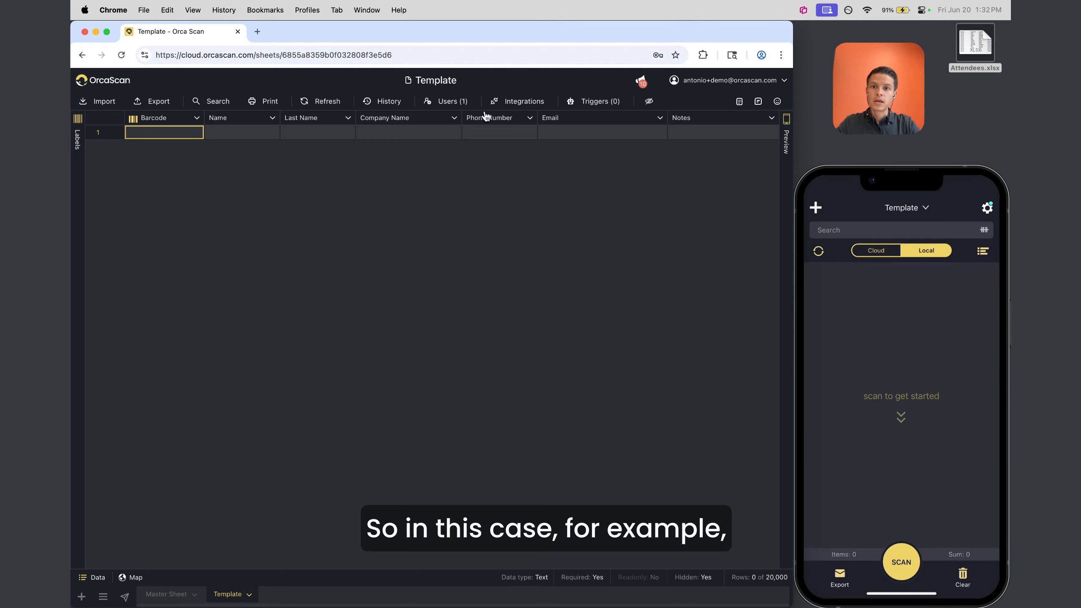
left_click_drag(209, 135, 618, 138)
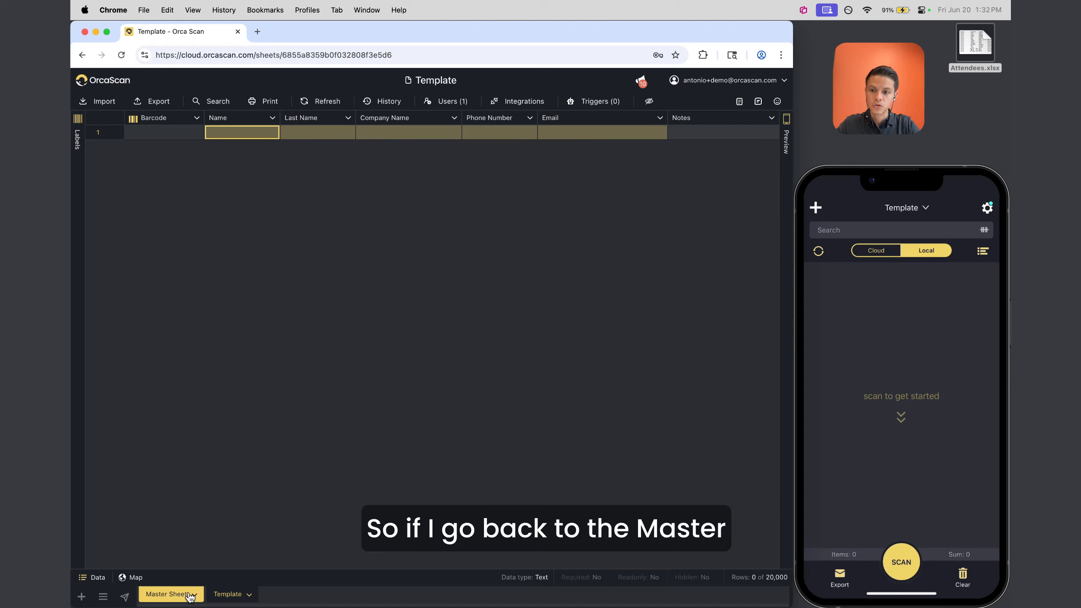
On the Master Sheet, add a Text column VIP next to Phone Number with default value no
left_click(167, 594)
left_click(478, 118)
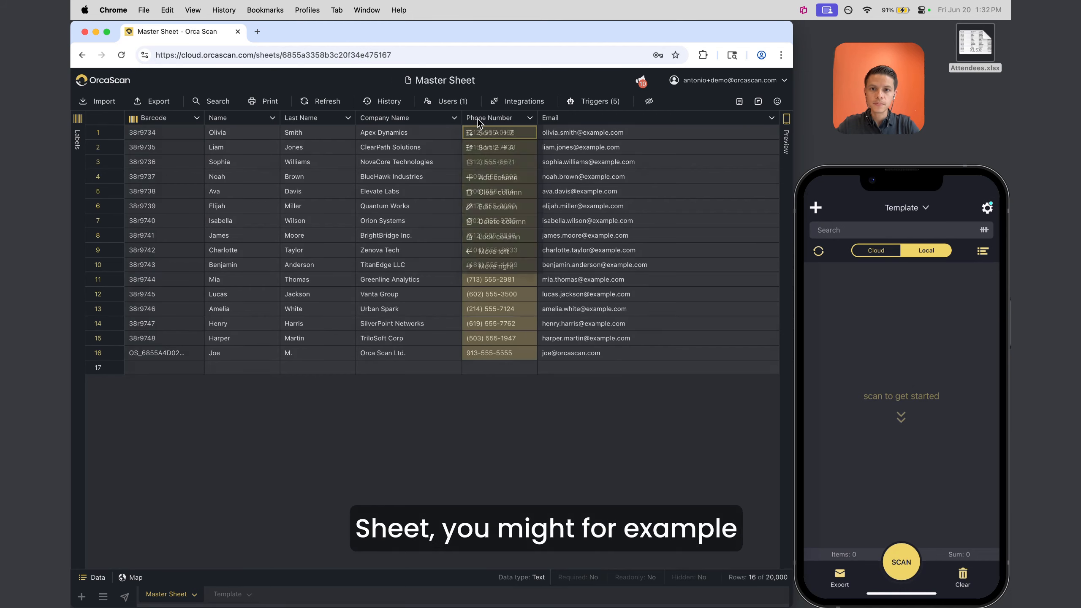
right_click(478, 118)
left_click(491, 182)
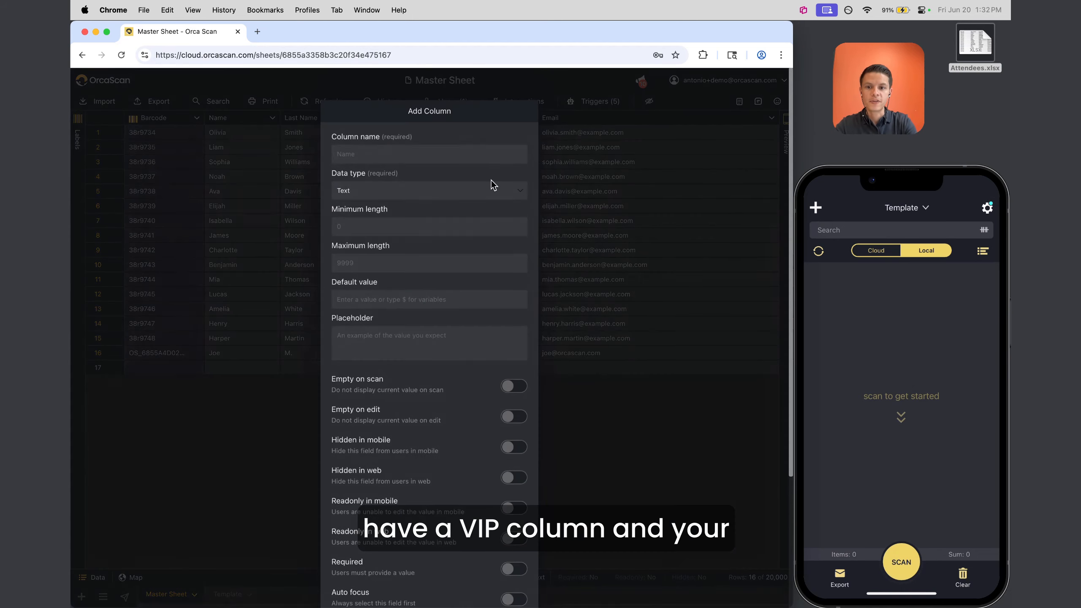
type("VIP")
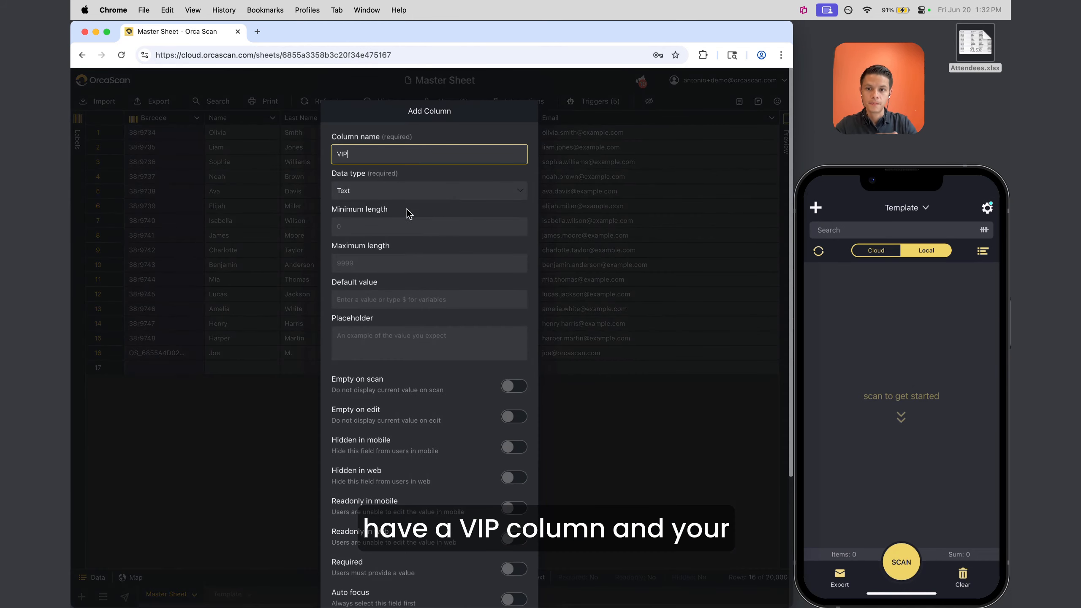
left_click(387, 195)
left_click(387, 196)
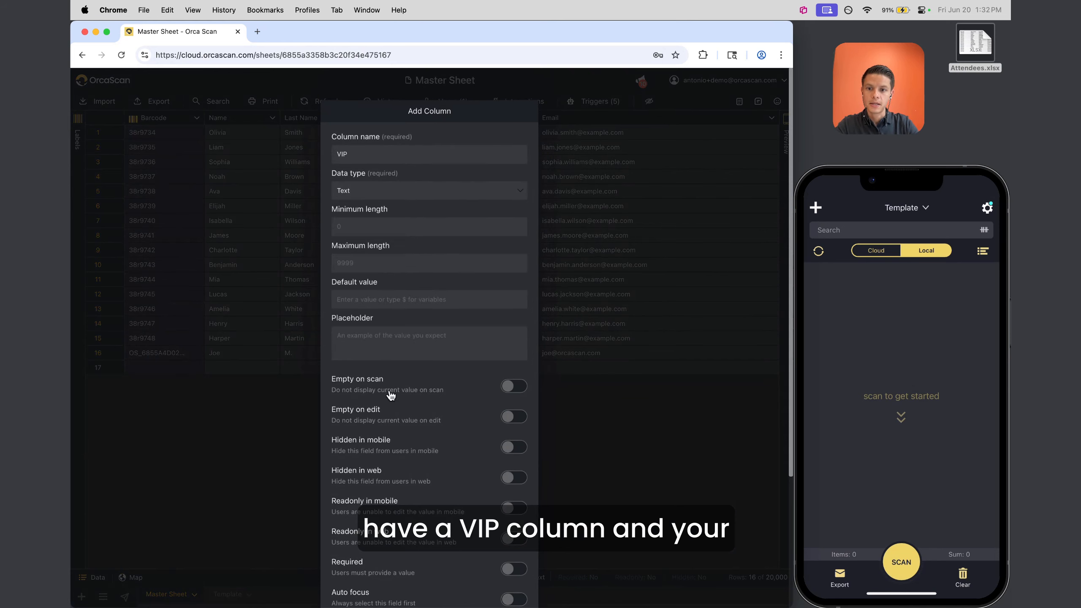
scroll(391, 396, "down", 4)
left_click(514, 212)
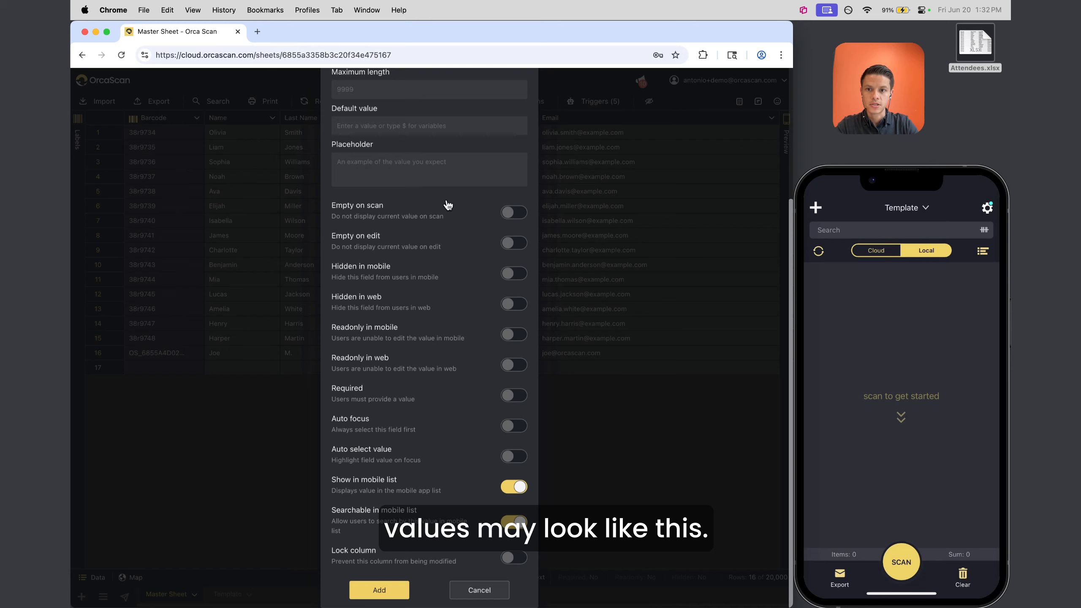
left_click(383, 133)
type("no")
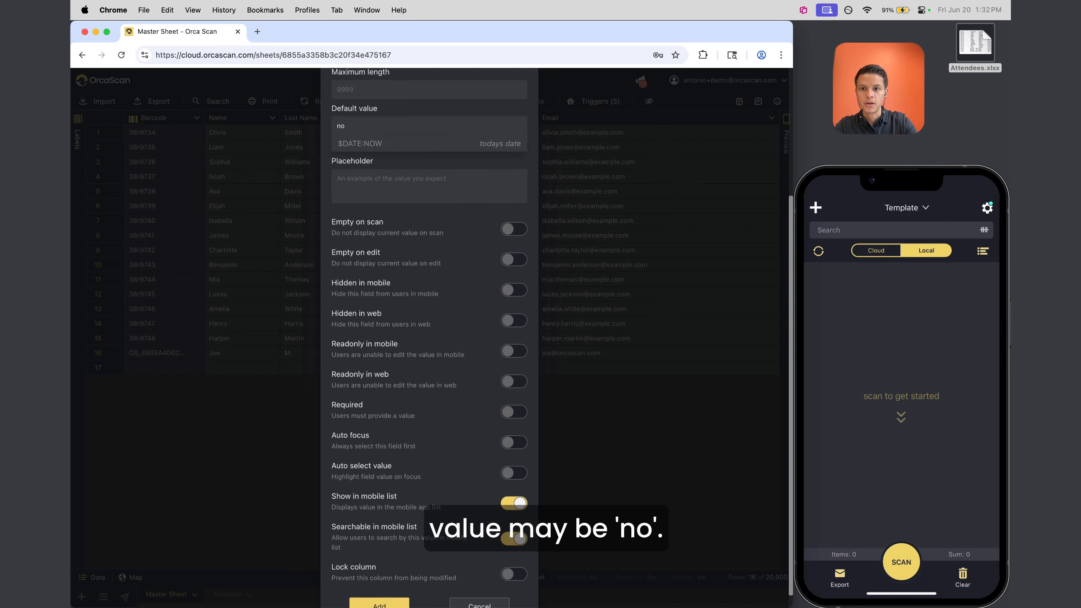
scroll(420, 426, "down", 2)
left_click(355, 590)
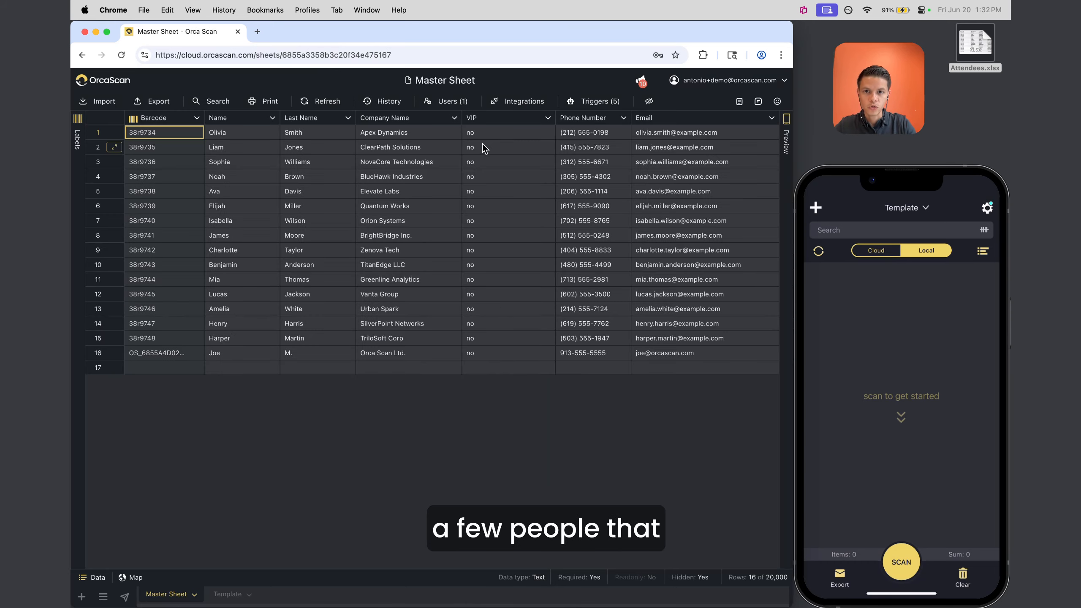
Mark the attendees in rows 2–4 as VIP yes and return to the Template sheet
left_click(483, 146)
type("yes")
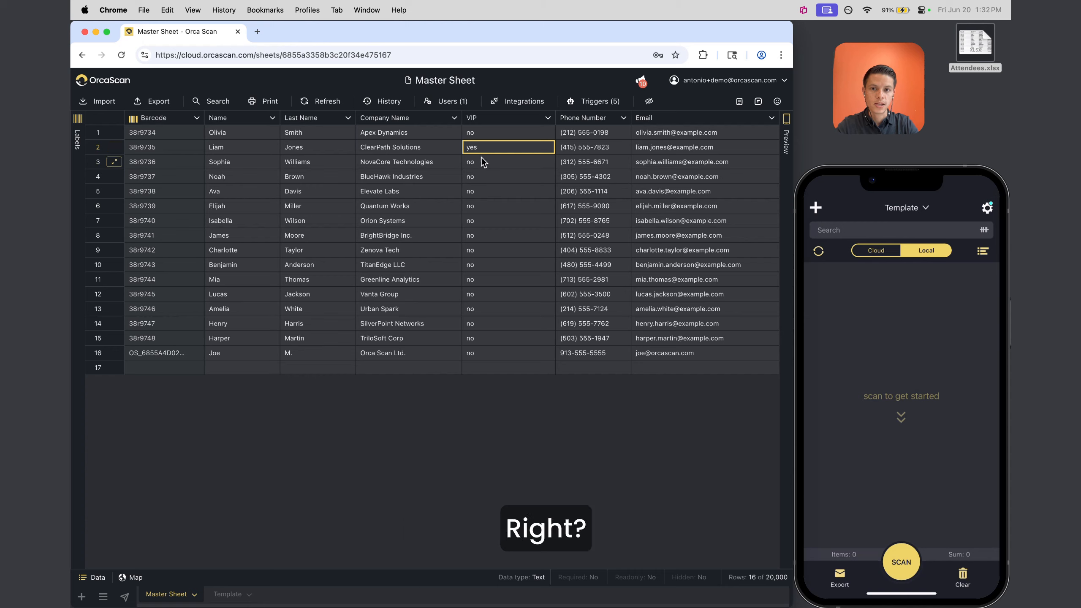
left_click(478, 163)
type("yes")
left_click(479, 179)
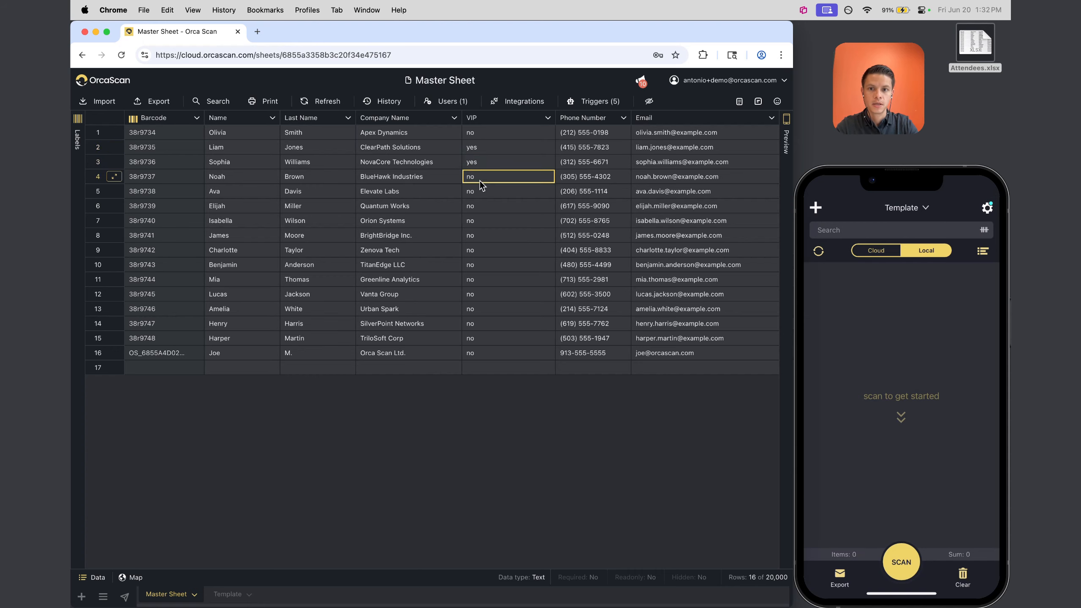
type("yes")
key("Return")
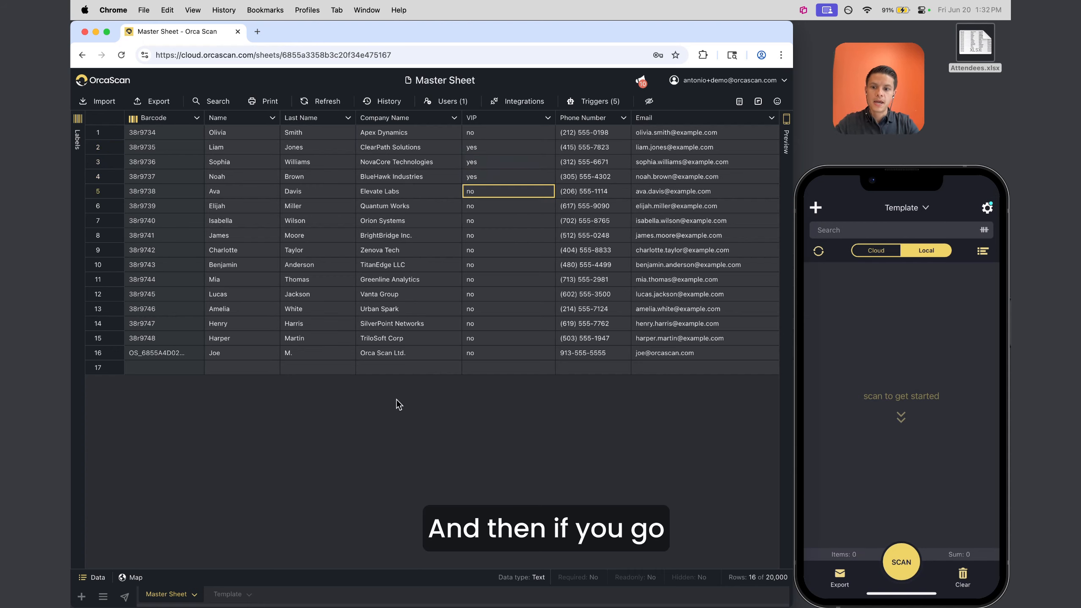
left_click(226, 595)
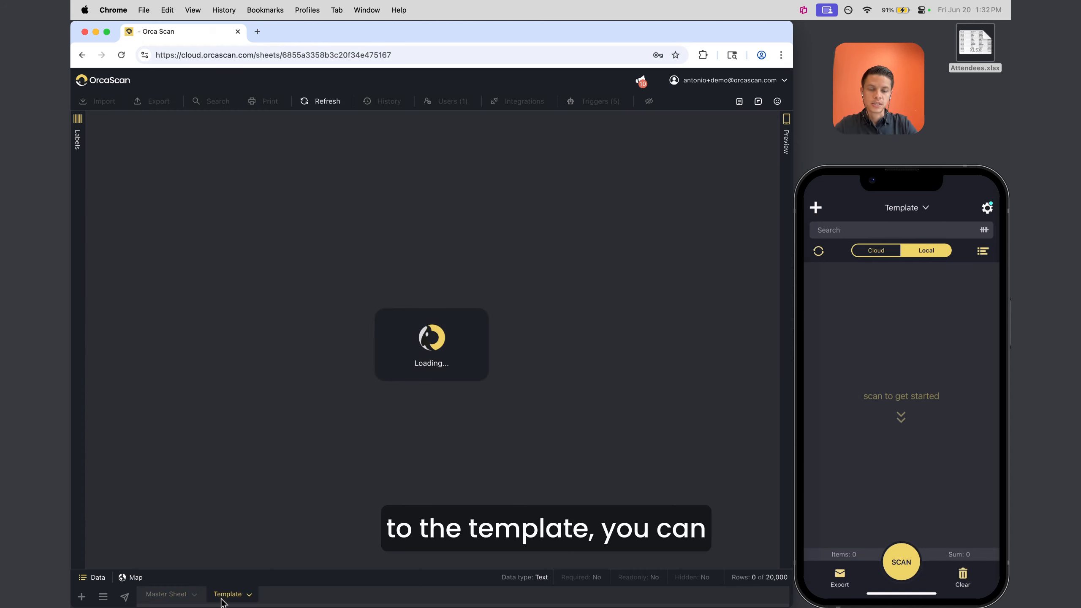
Add a VIP column beside Phone Number on the Template sheet
left_click(598, 103)
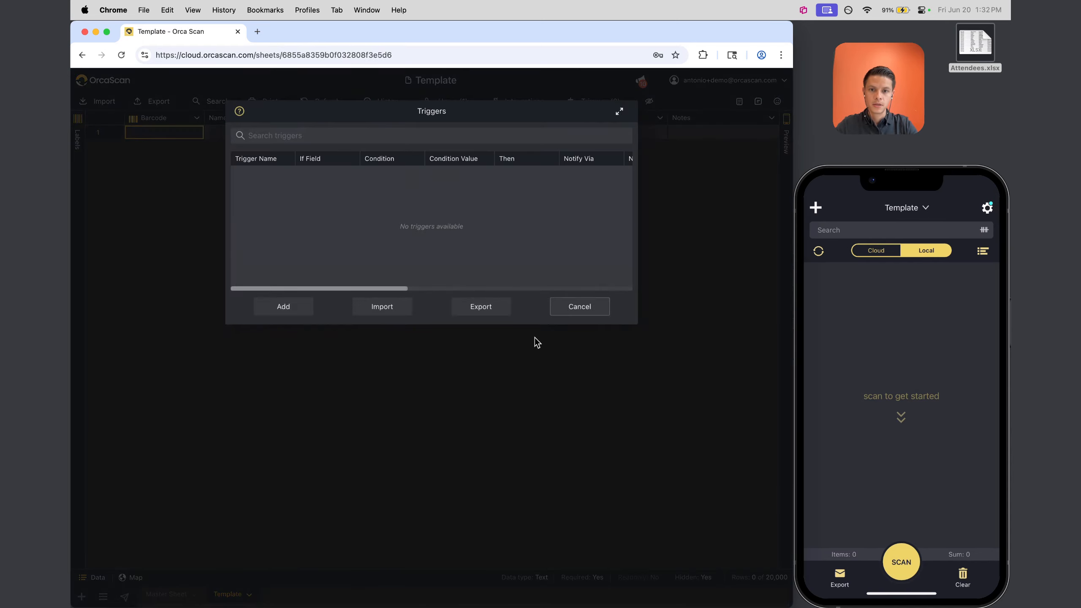
left_click(586, 317)
left_click(487, 120)
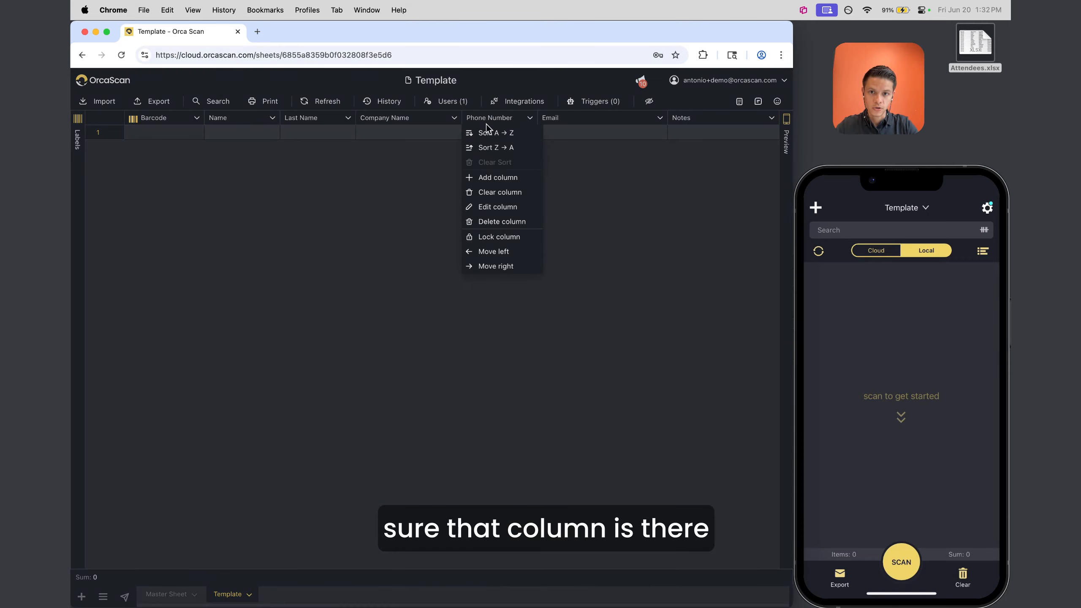
left_click(499, 178)
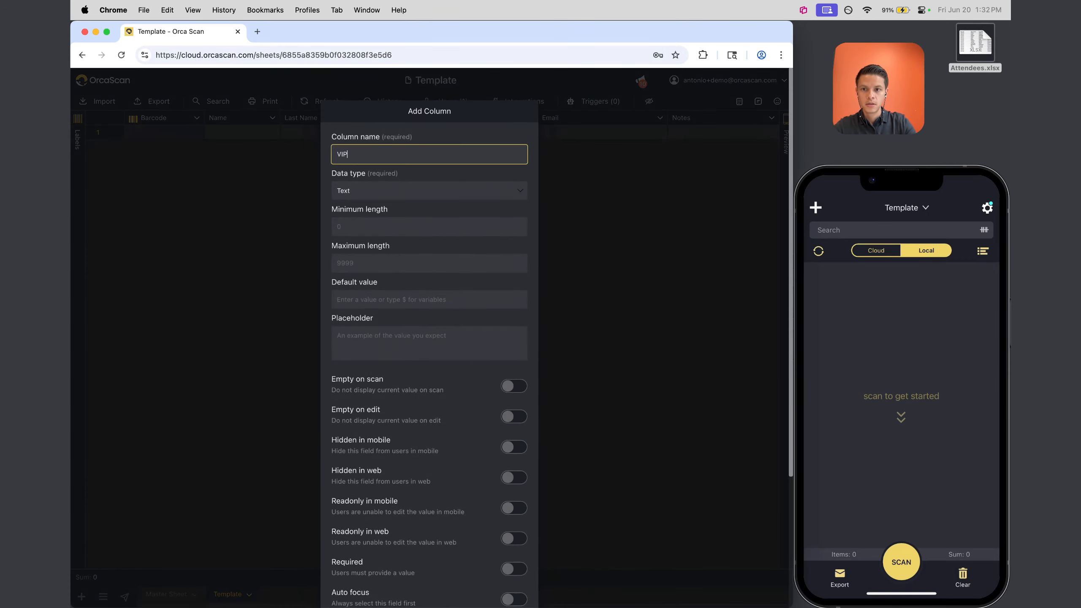
scroll(427, 324, "down", 5)
left_click(379, 591)
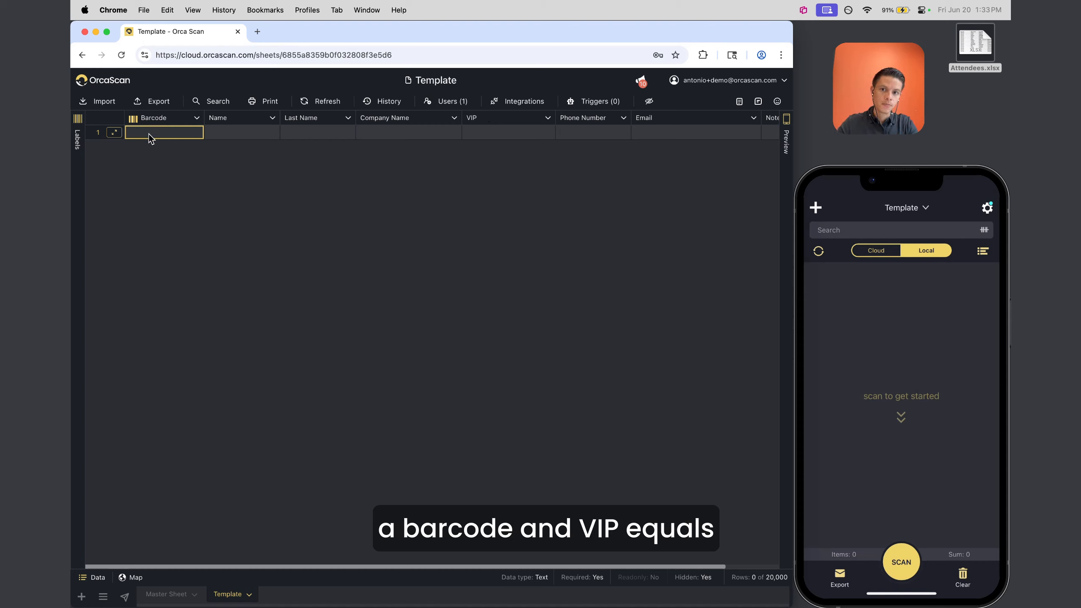
left_click(504, 133)
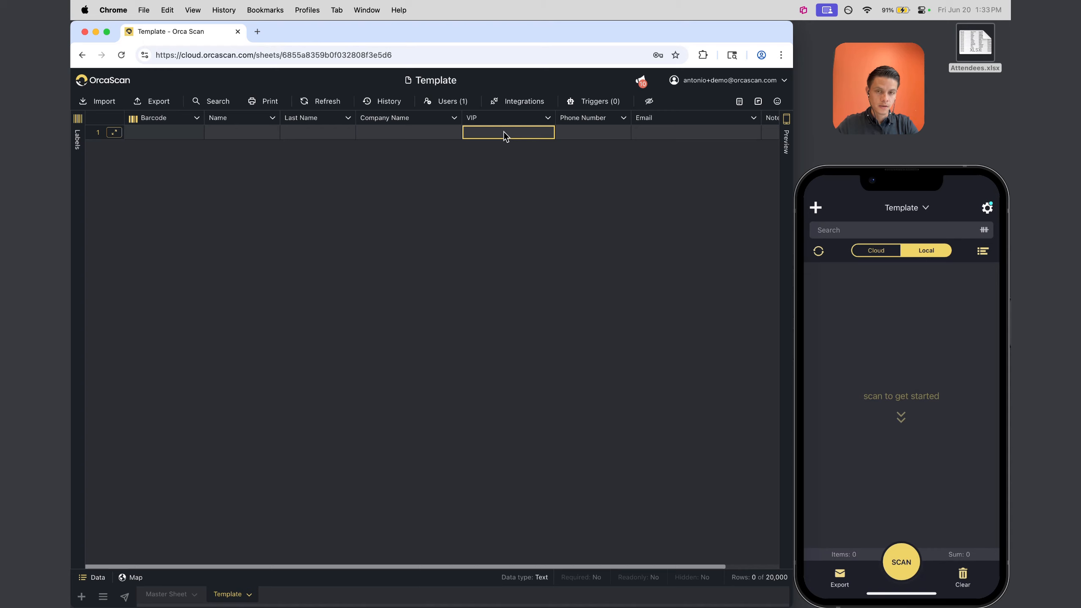
Bring up the Template sheet's empty triggers list
left_click(573, 103)
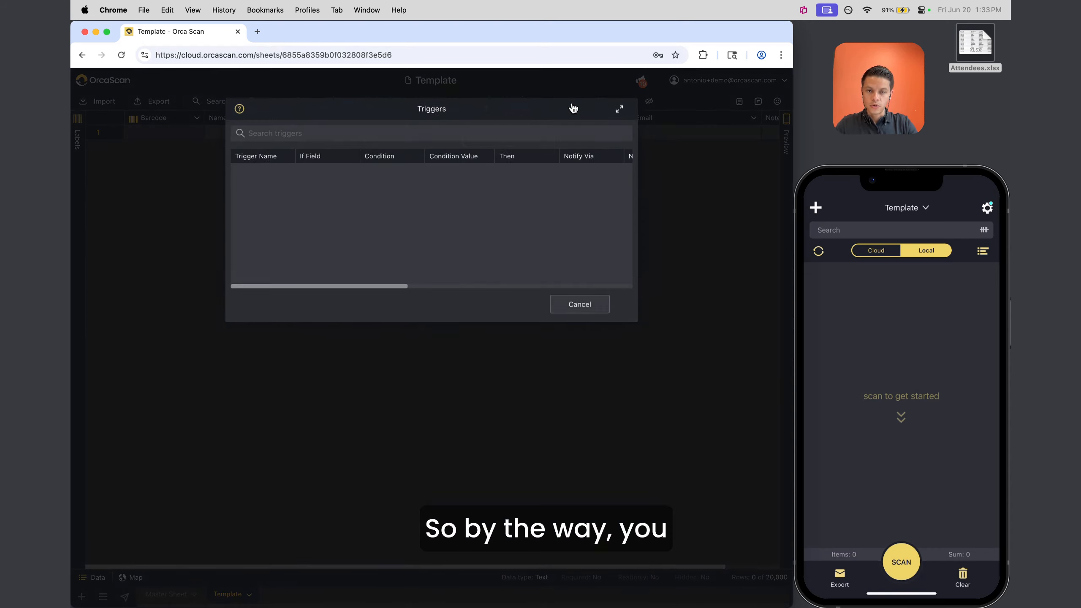
left_click(579, 304)
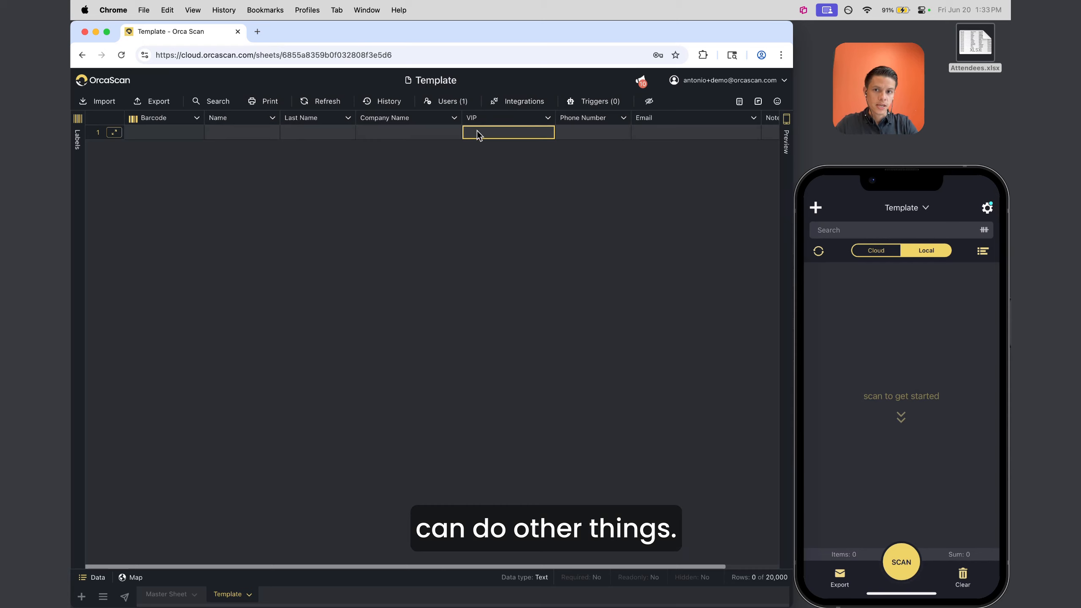
left_click(607, 103)
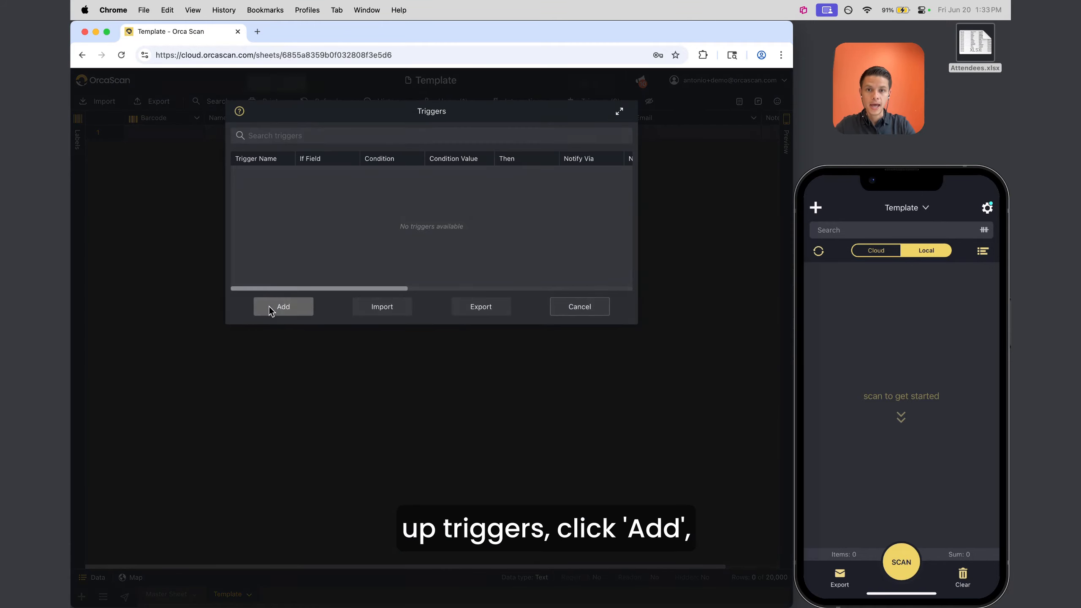
Start a new trigger whose condition is VIP equals yes
left_click(270, 307)
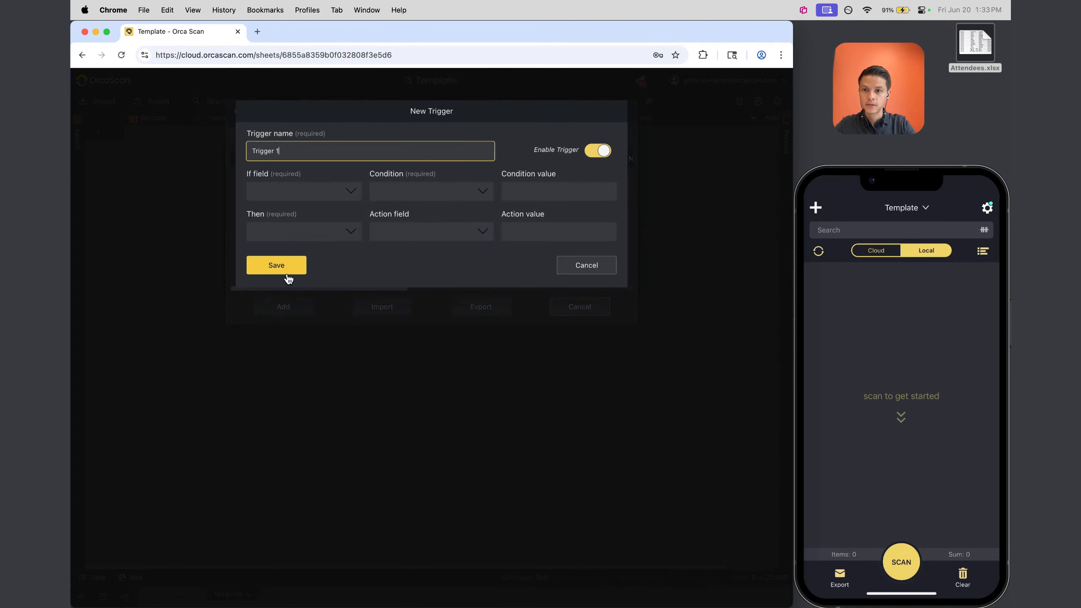
left_click(285, 196)
left_click(262, 176)
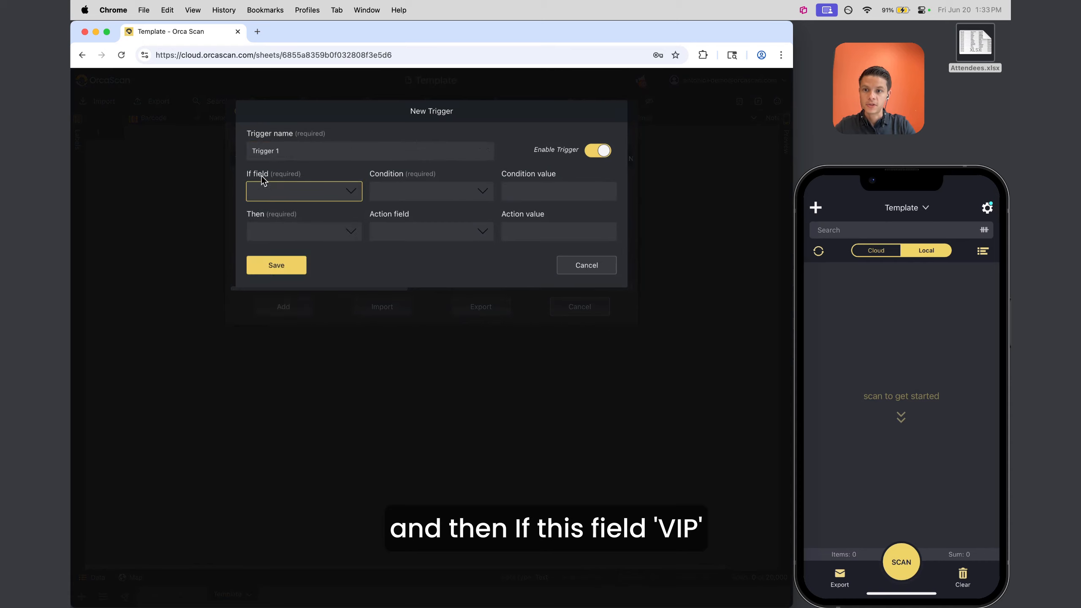
left_click(275, 196)
left_click(273, 300)
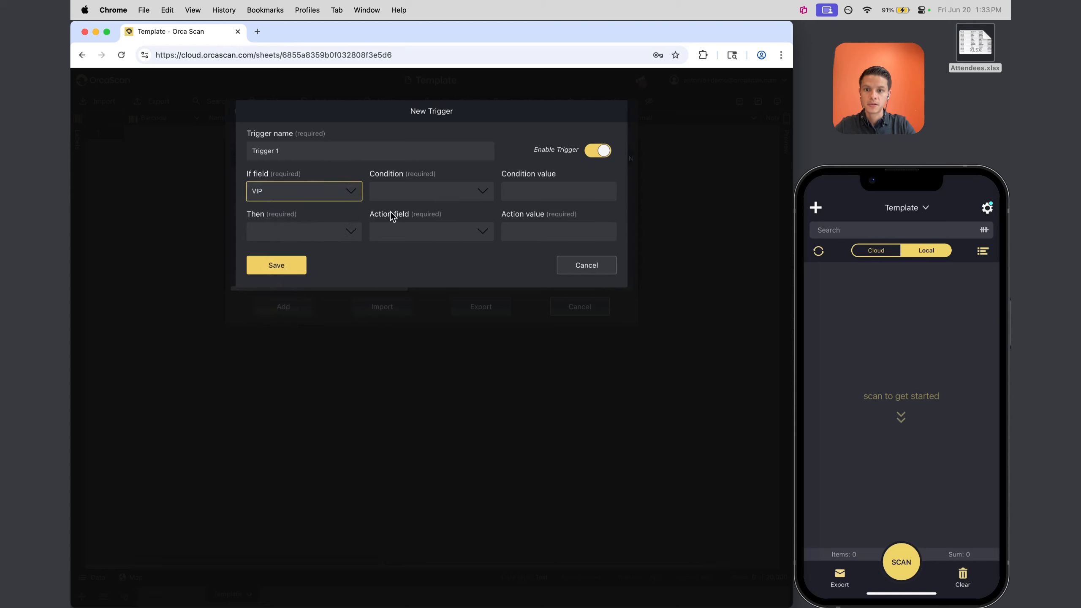
left_click(436, 189)
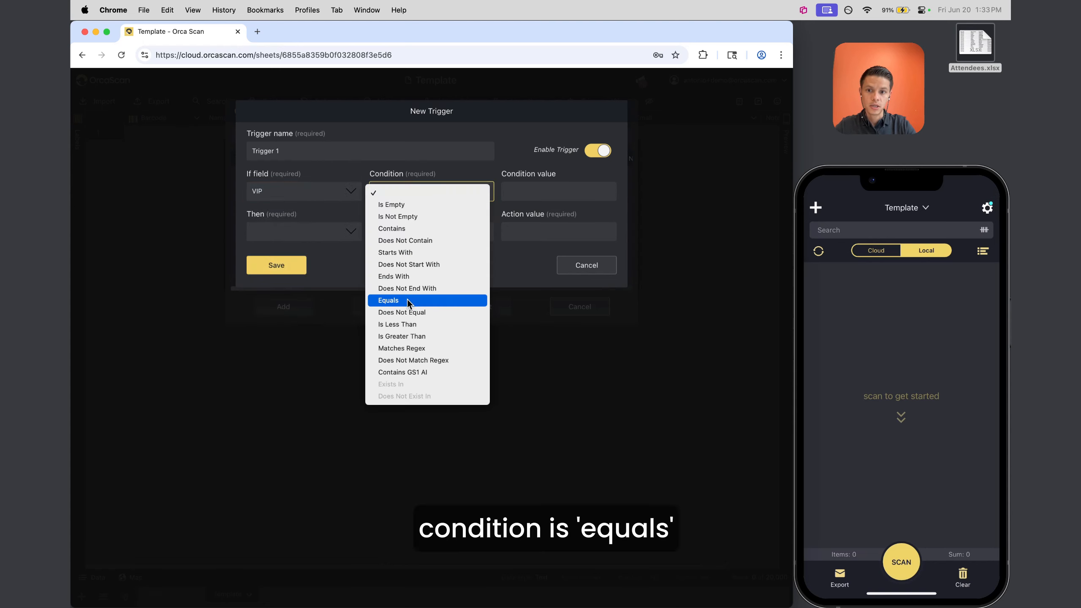
left_click(407, 301)
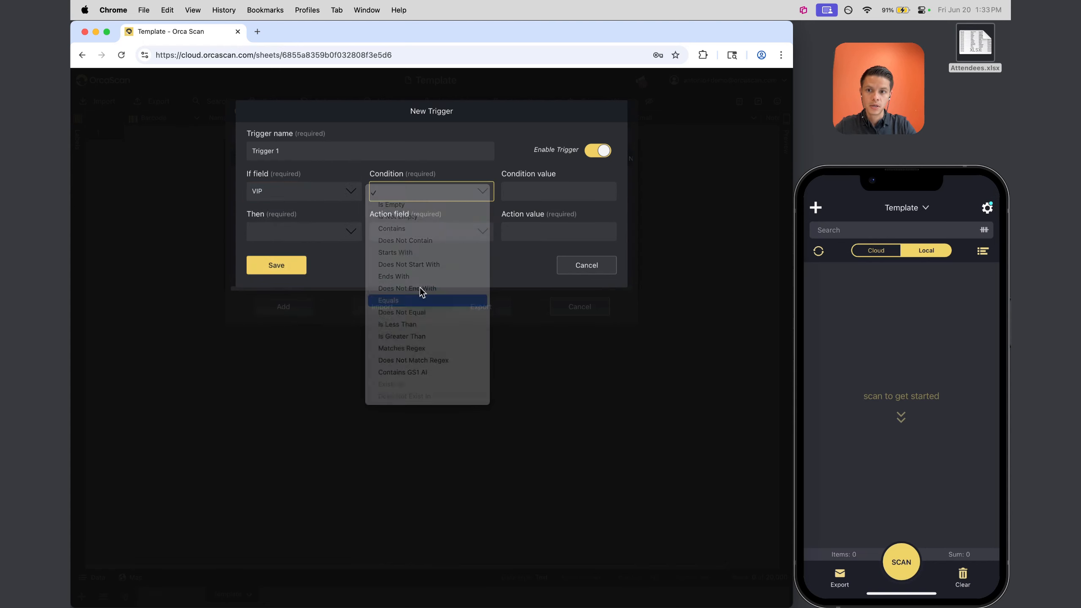
left_click(550, 194)
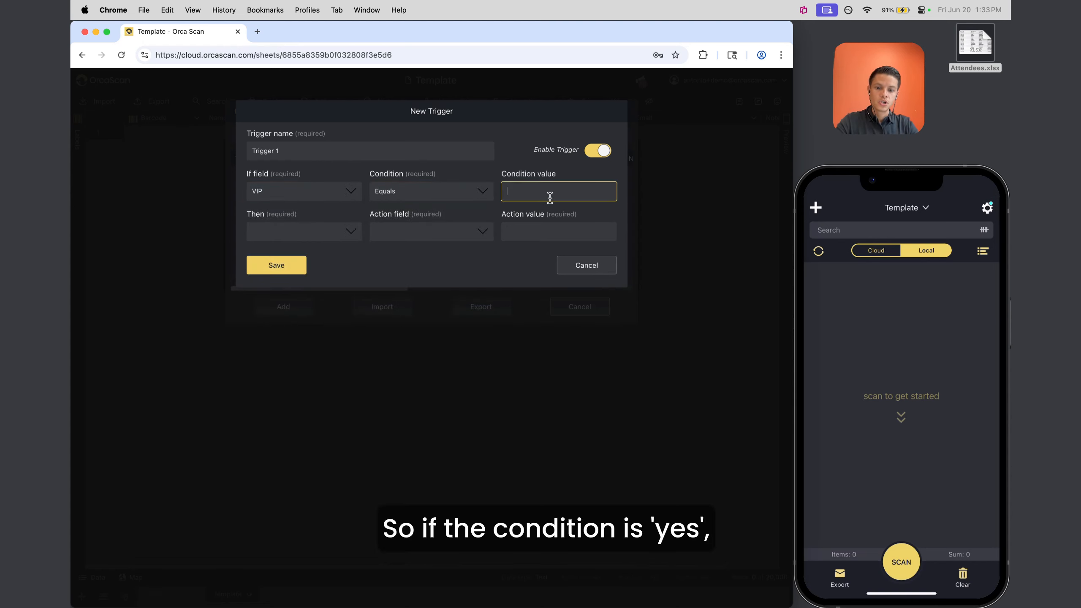
Make it show a success in-app dialog 'VIP Status: Give them a coupon' and save it
left_click(321, 235)
left_click(304, 340)
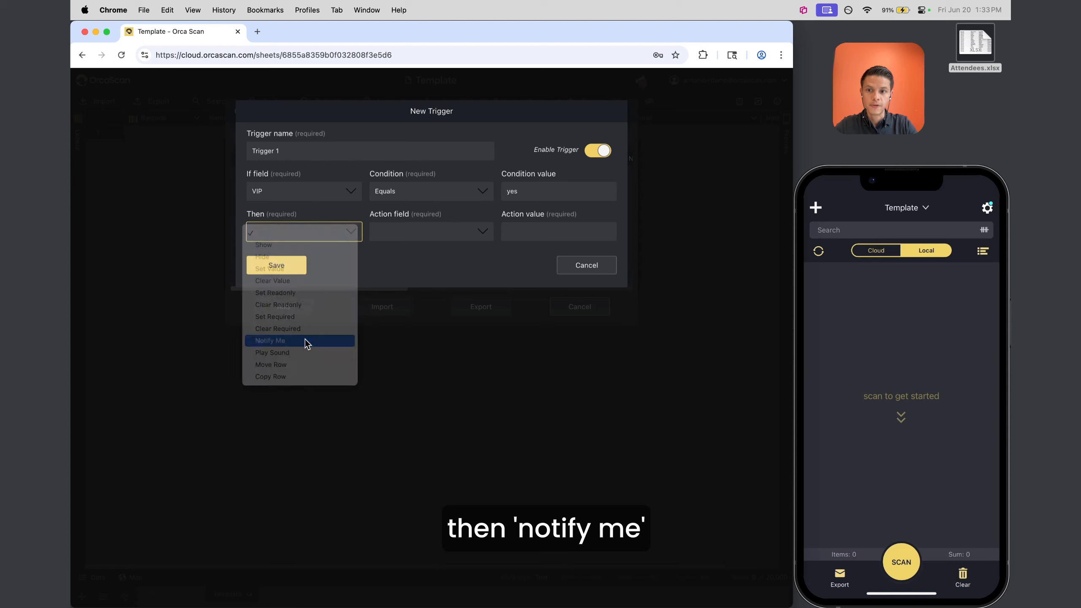
left_click(431, 239)
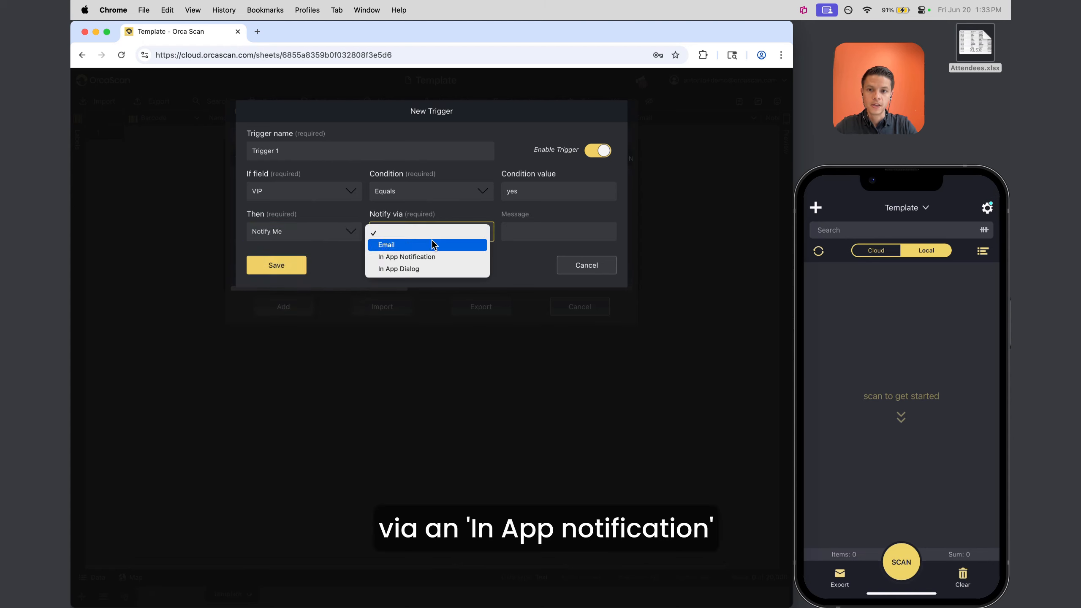
left_click(424, 269)
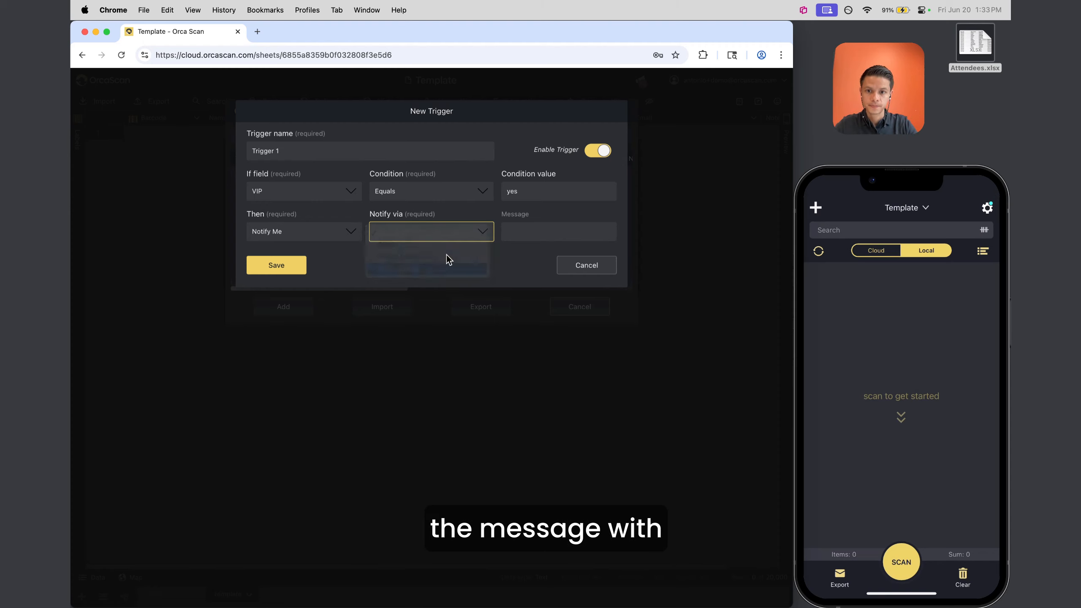
left_click(539, 235)
left_click(543, 244)
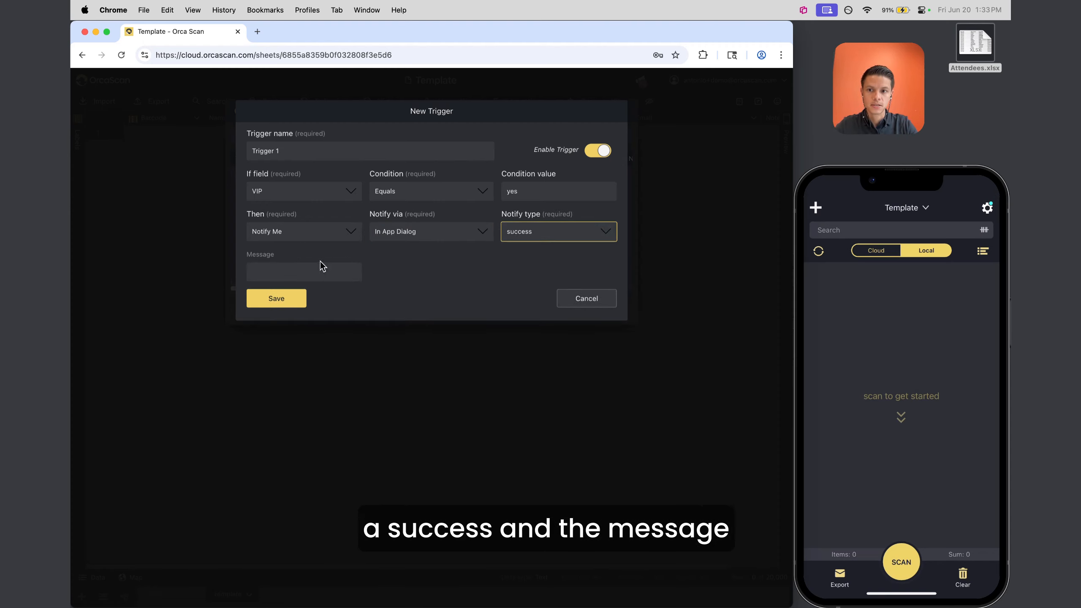
left_click(298, 271)
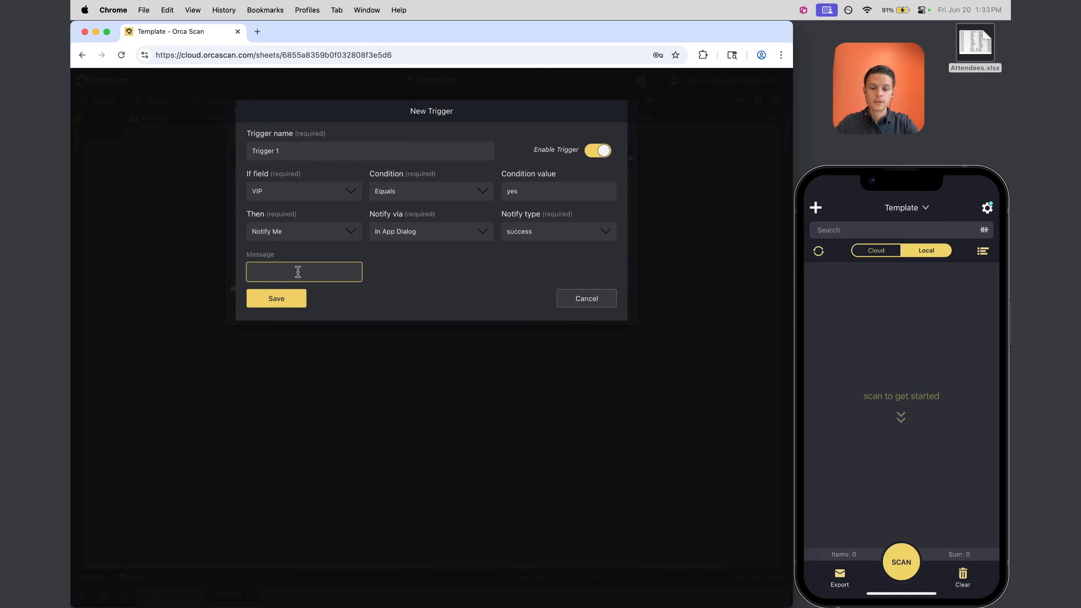
type("VIP S")
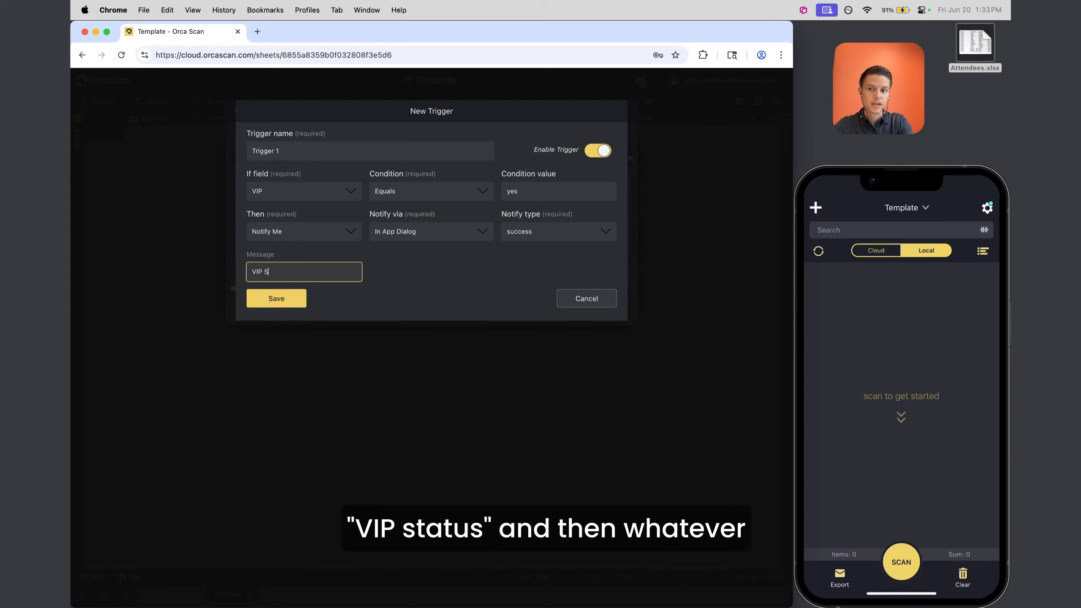
type("tatus: ")
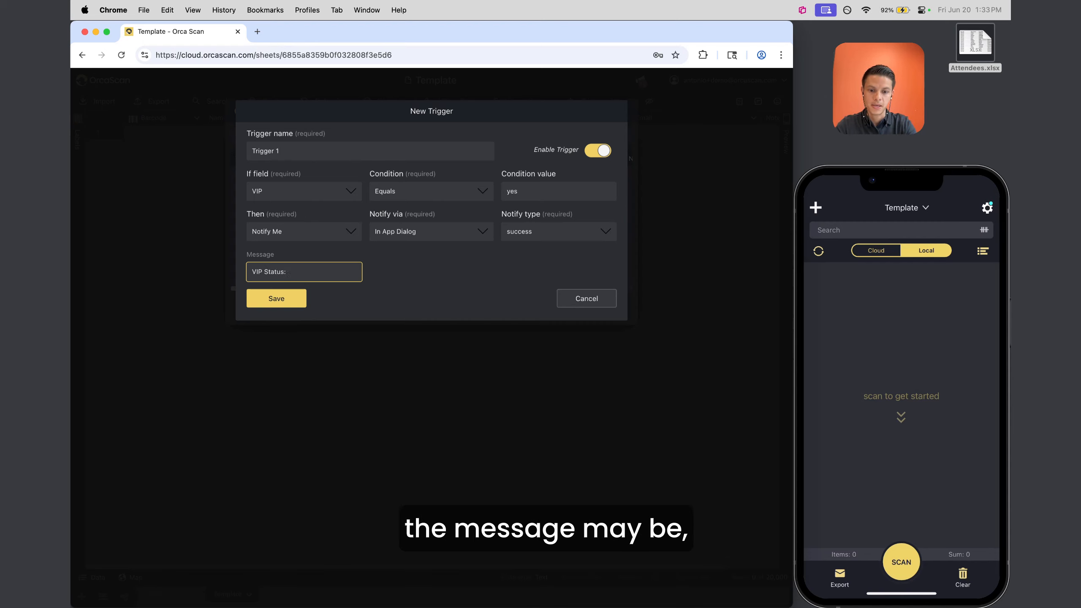
type("Give them a coupon")
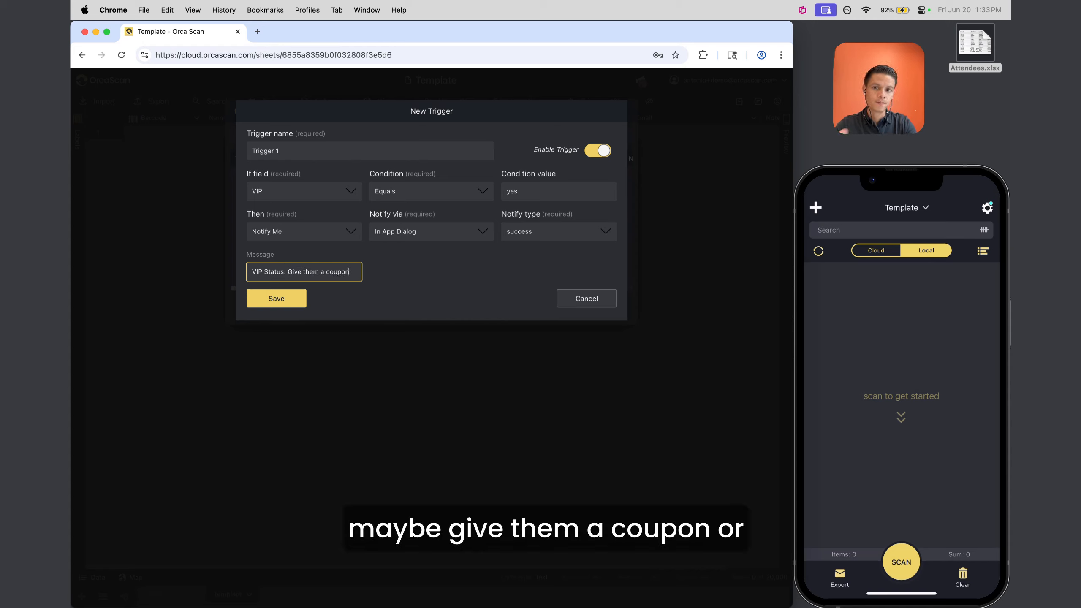
left_click(272, 298)
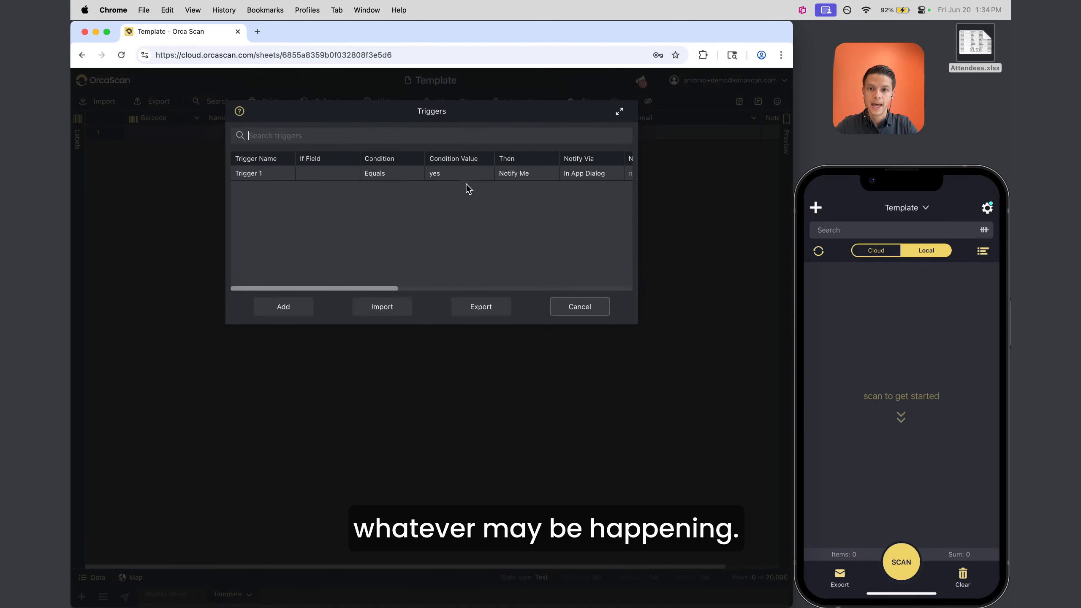
left_click(559, 307)
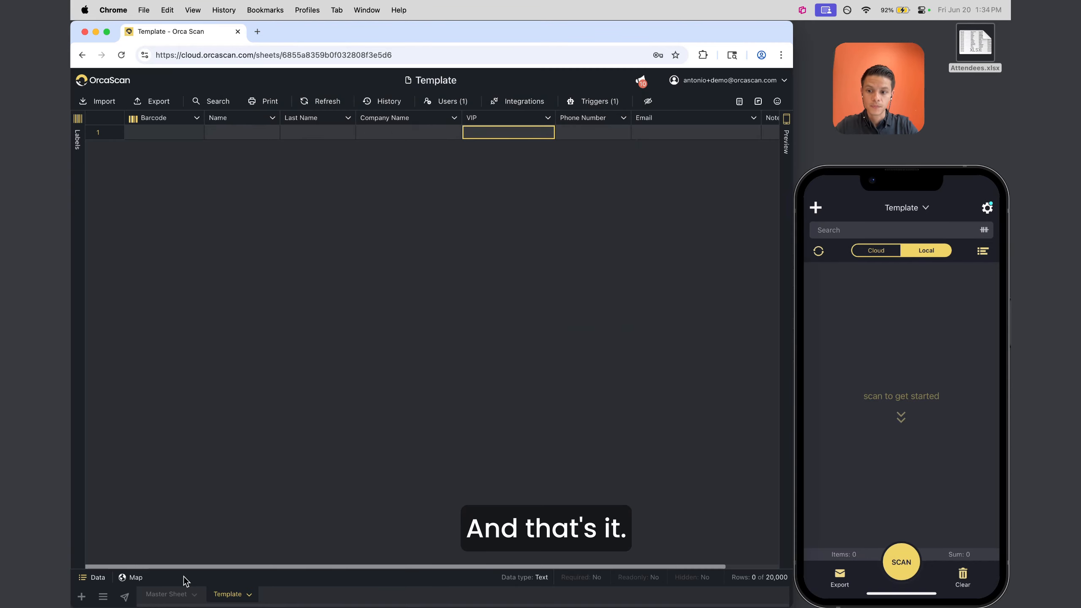
left_click(173, 594)
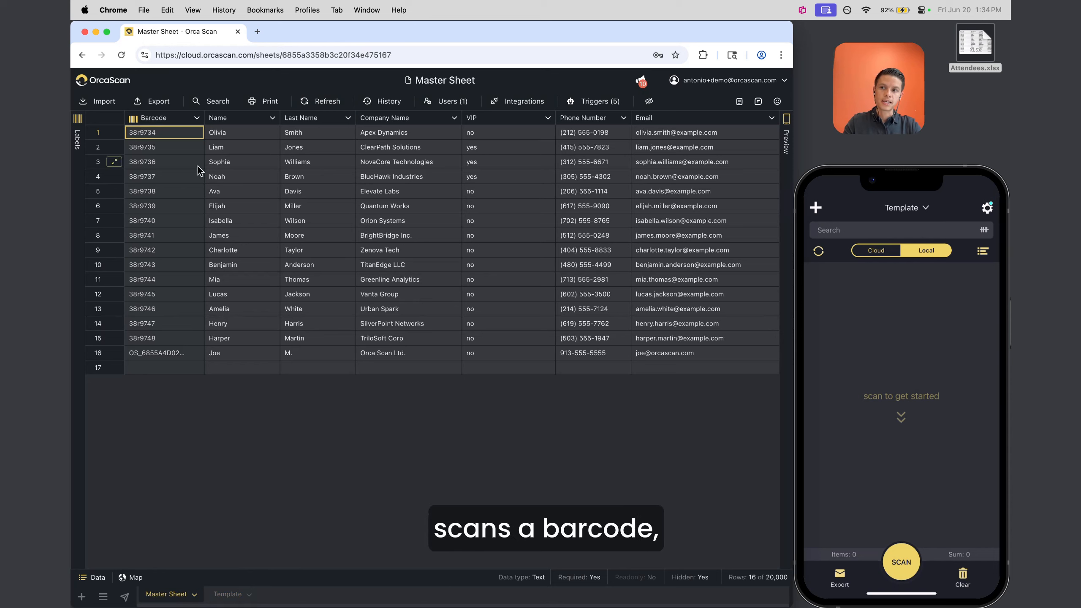
left_click(100, 163)
left_click(225, 595)
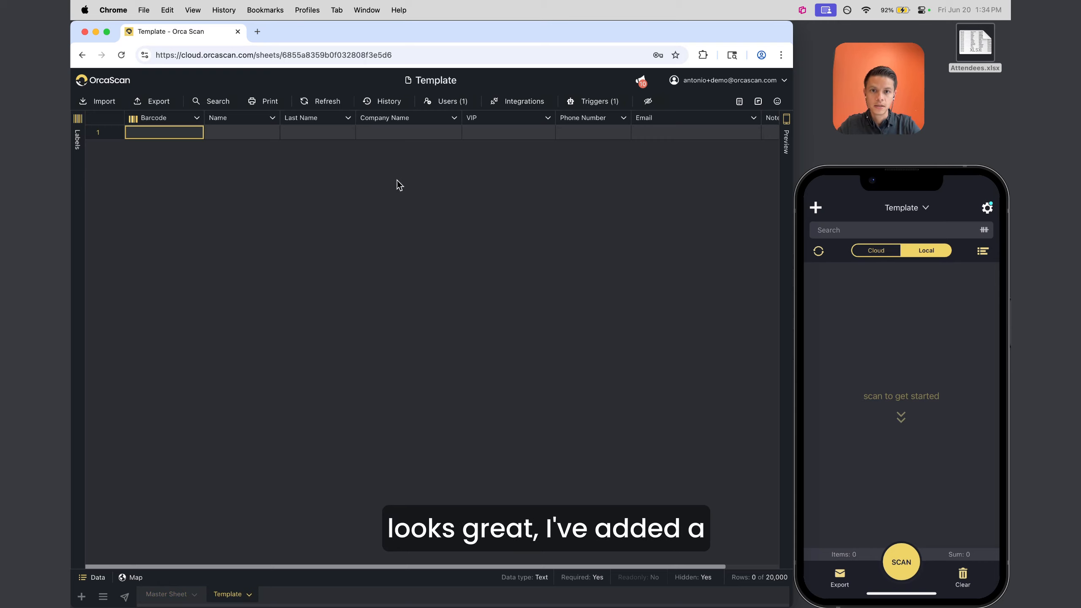
scroll(614, 128, "right", 3)
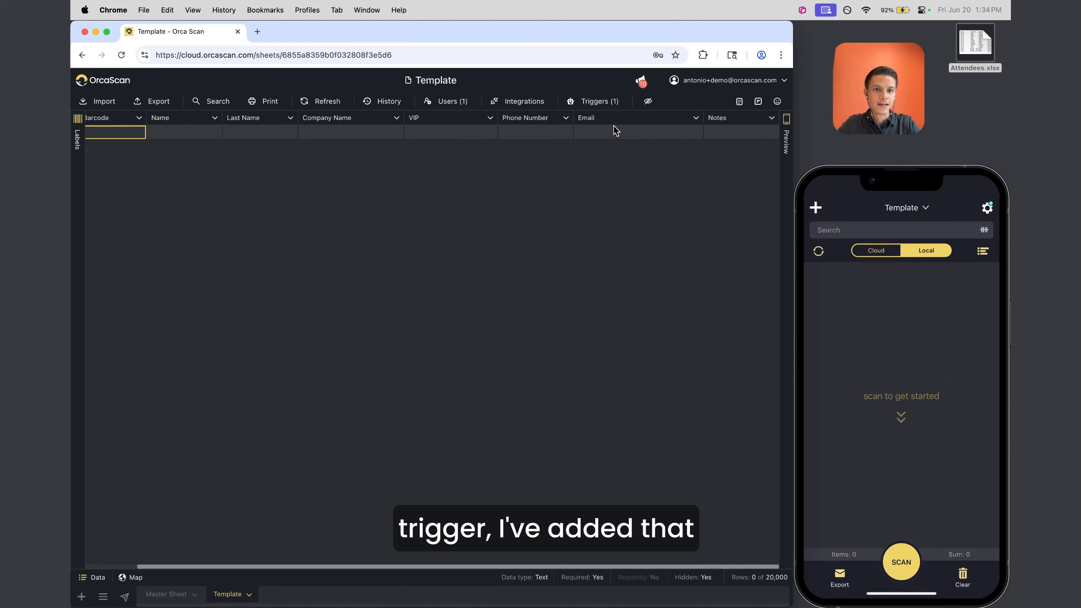
left_click(743, 117)
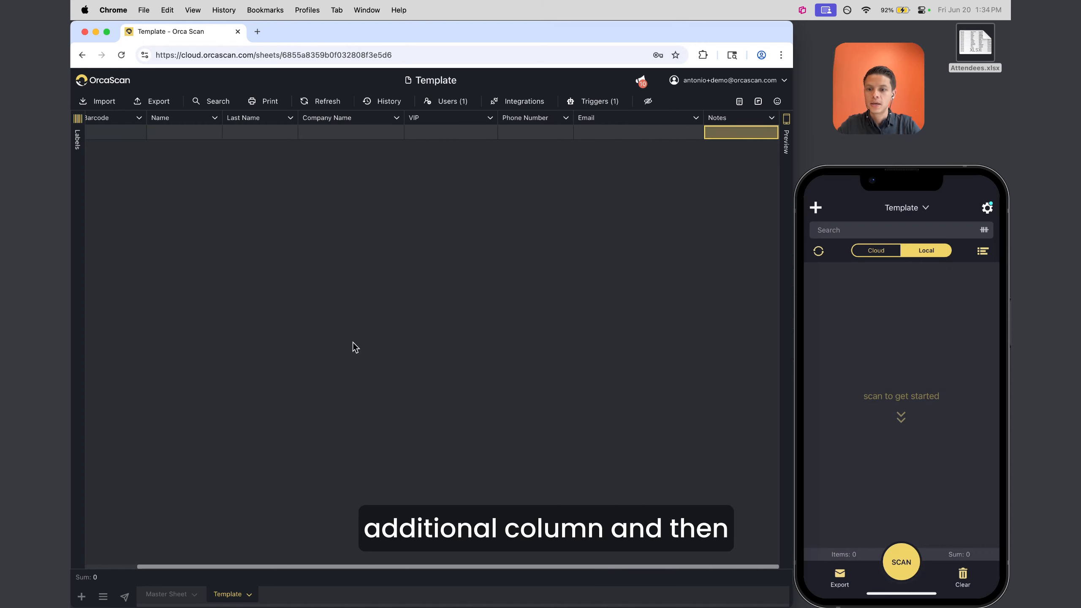
left_click(540, 102)
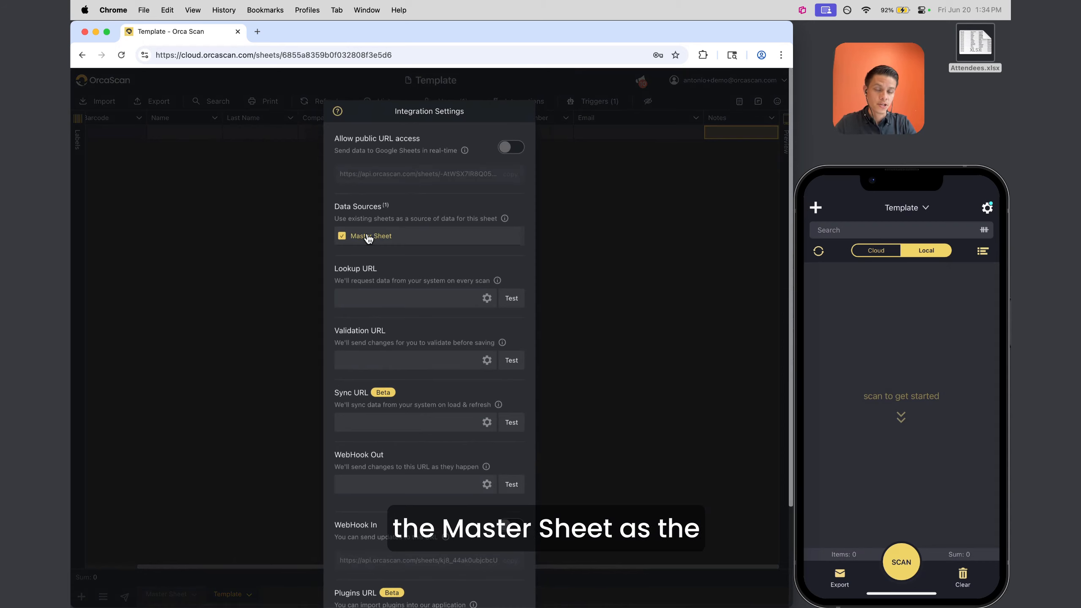
scroll(382, 362, "down", 3)
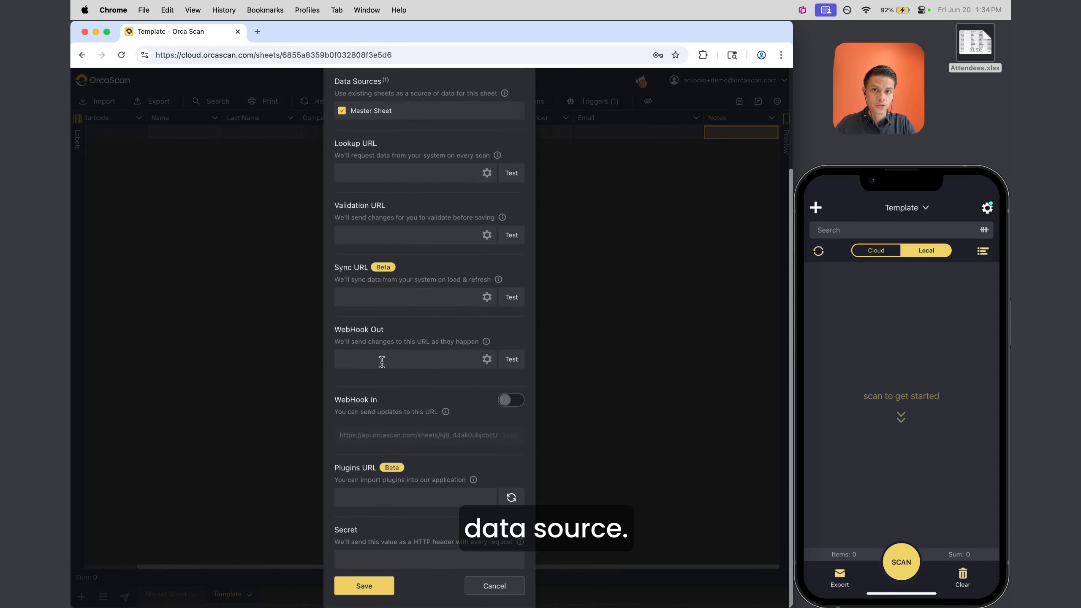
left_click(489, 585)
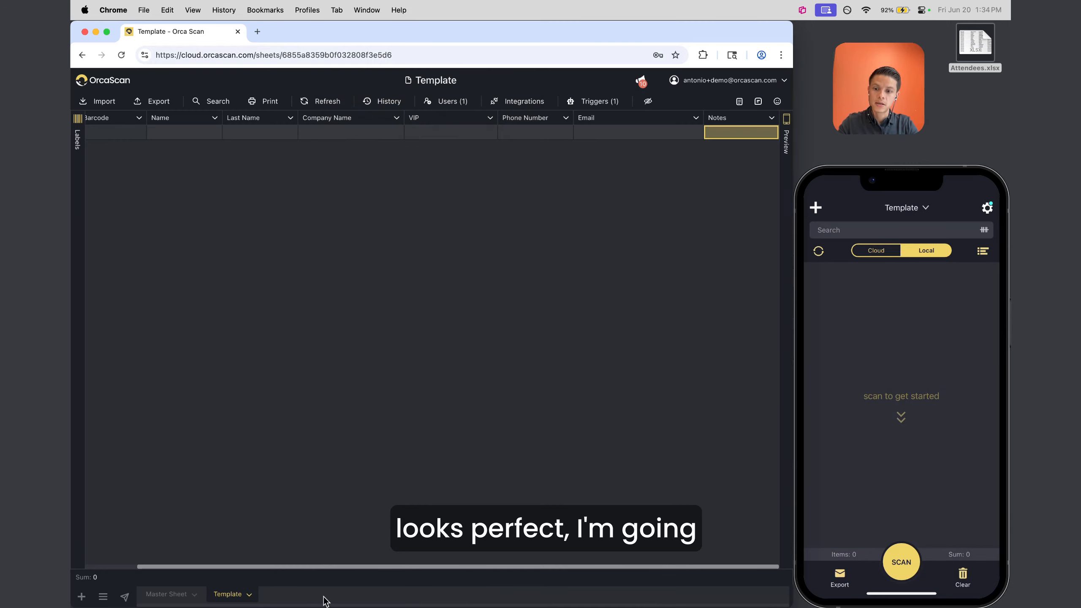
Duplicate the Template sheet as 'Apple' with Include triggers switched on
right_click(230, 596)
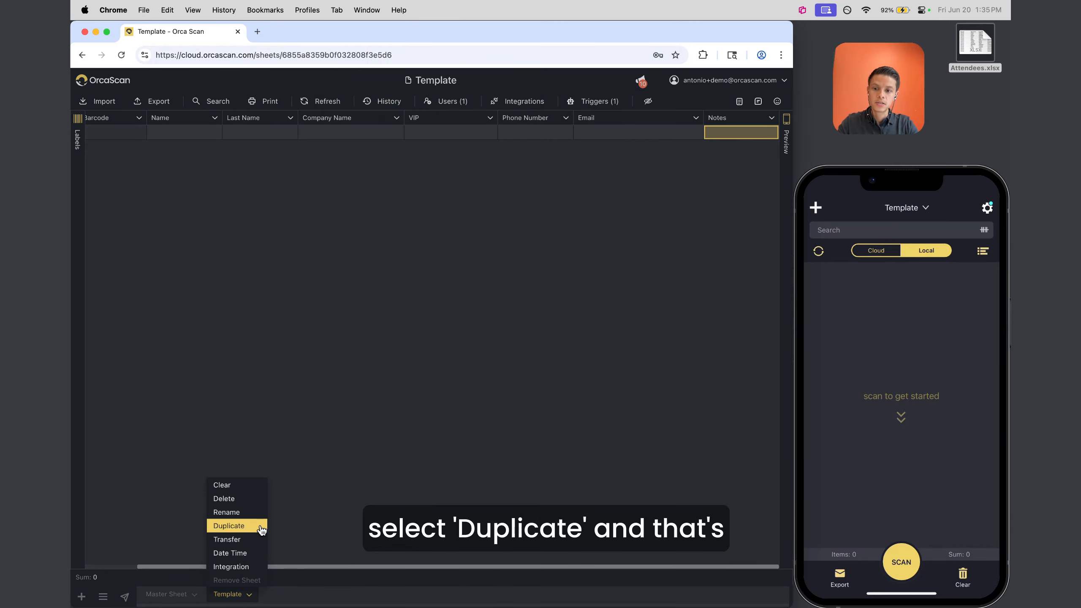
left_click(259, 526)
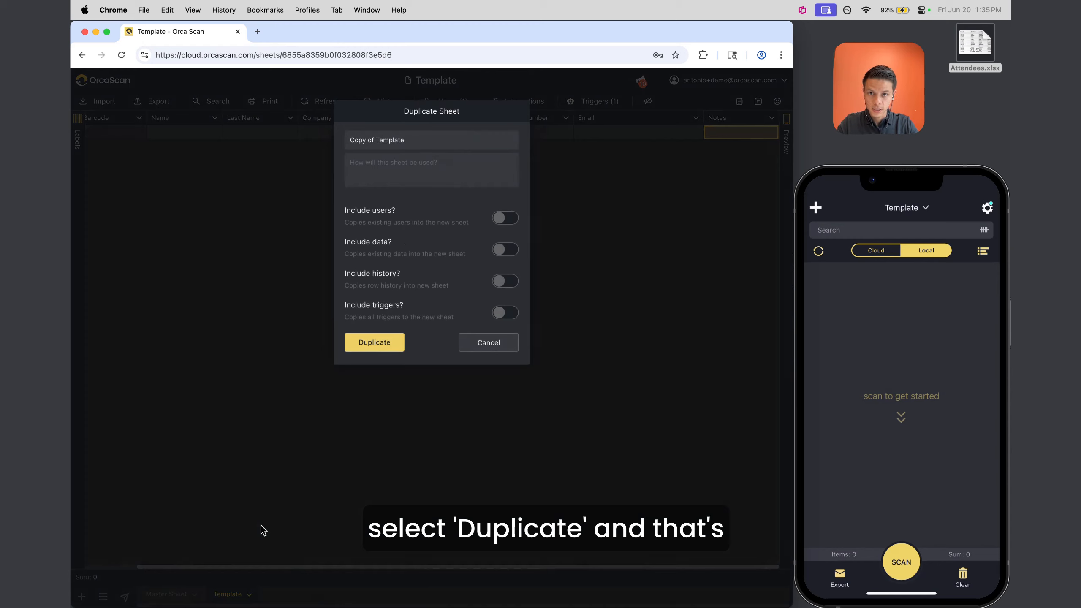
triple_click(417, 140)
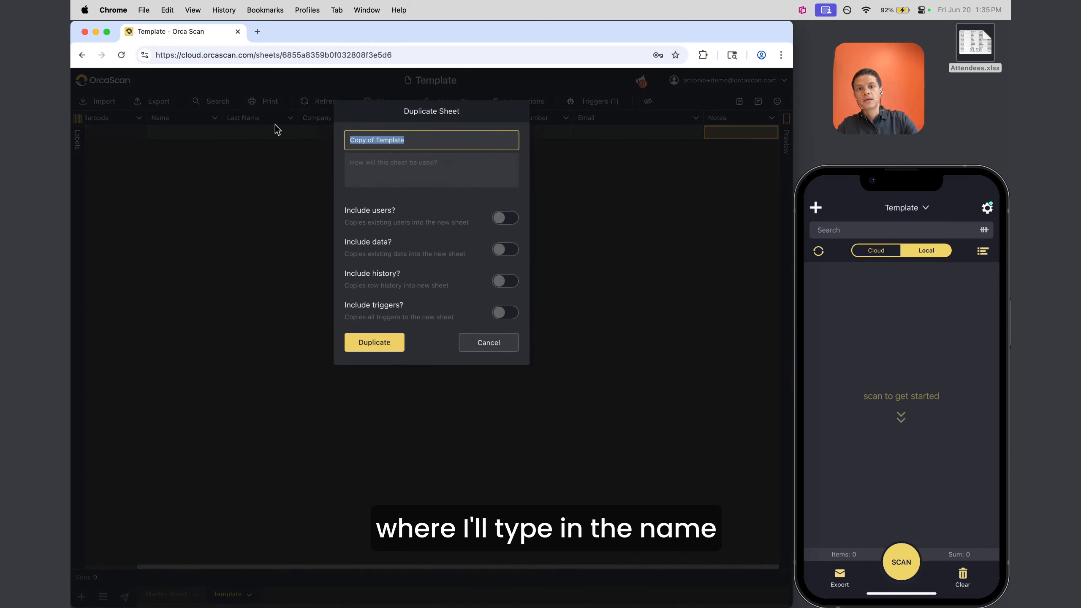
type("Apple")
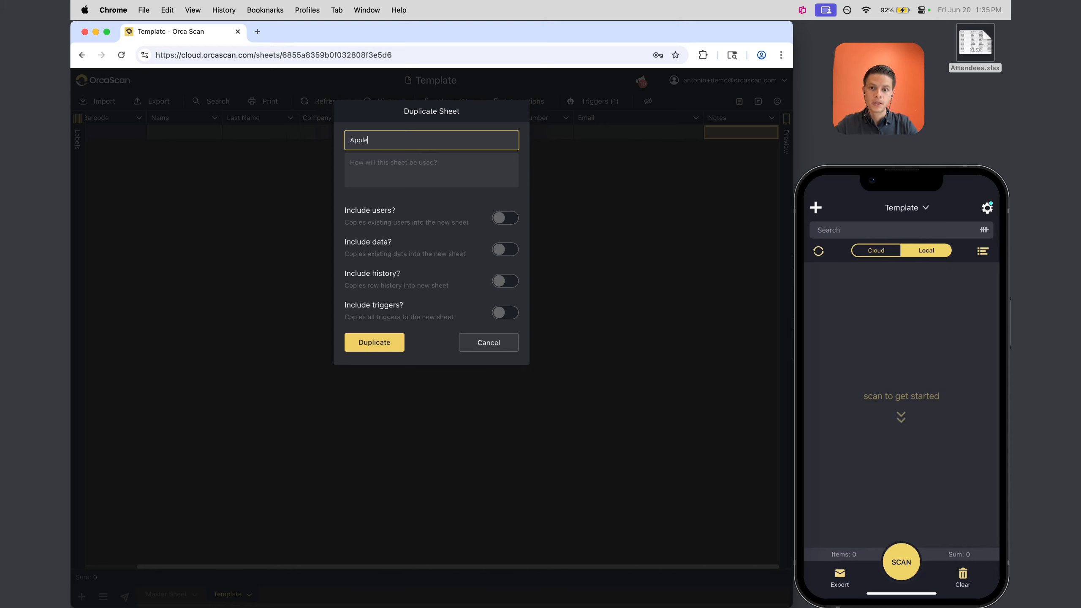
left_click(506, 313)
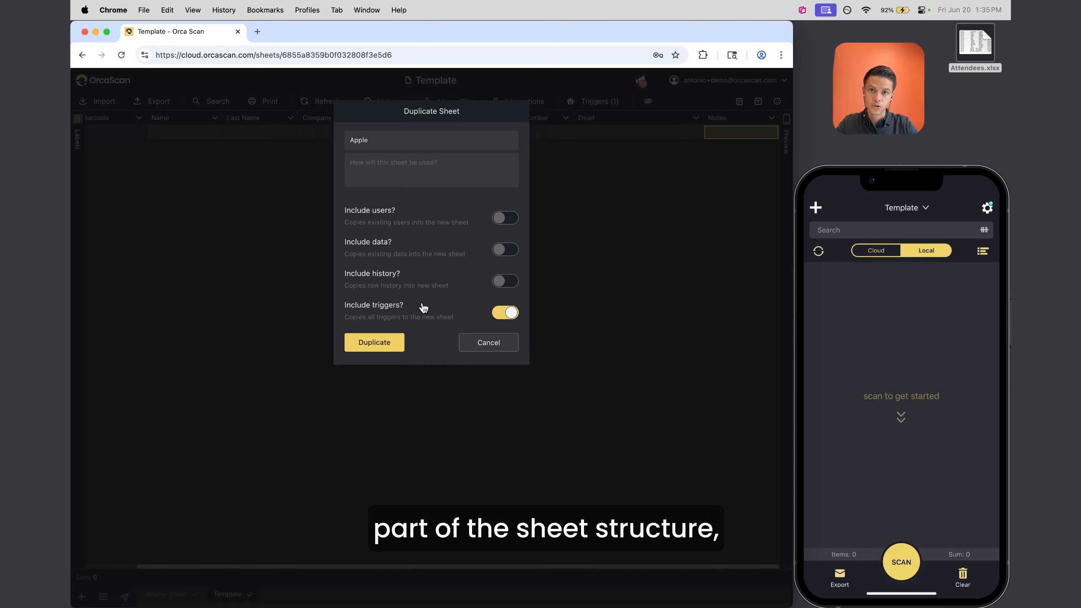
left_click(368, 343)
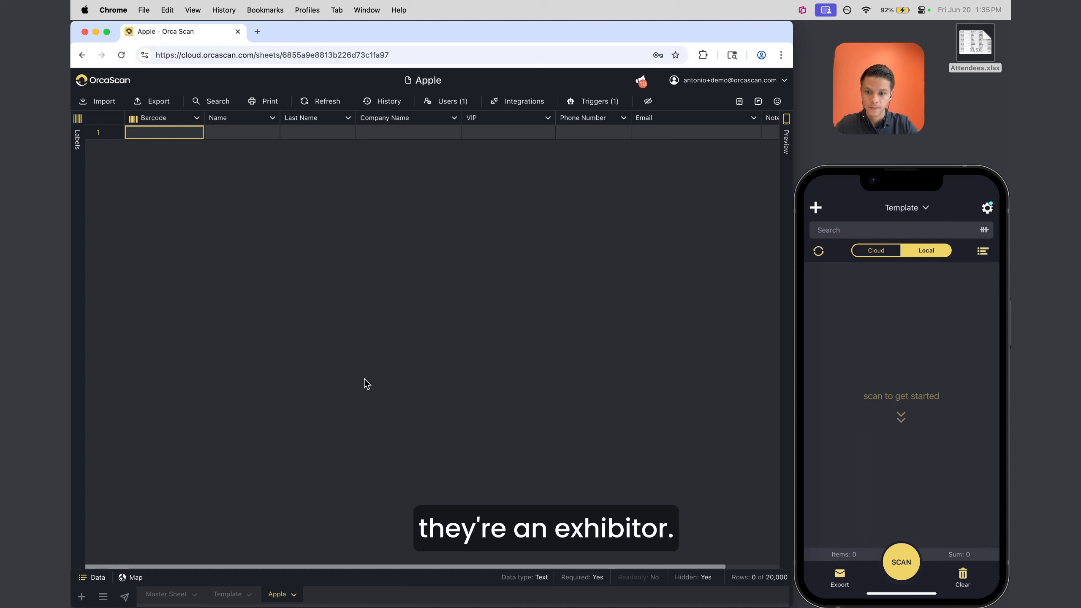
Begin duplicating Apple, cancel, and look over the Template sheet's options
right_click(278, 595)
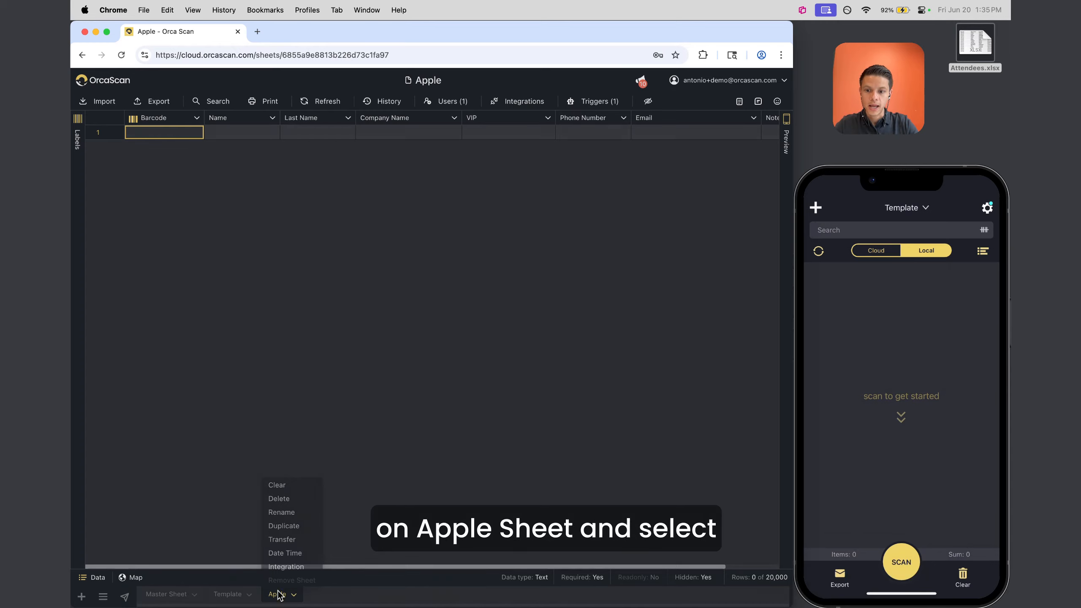
left_click(293, 525)
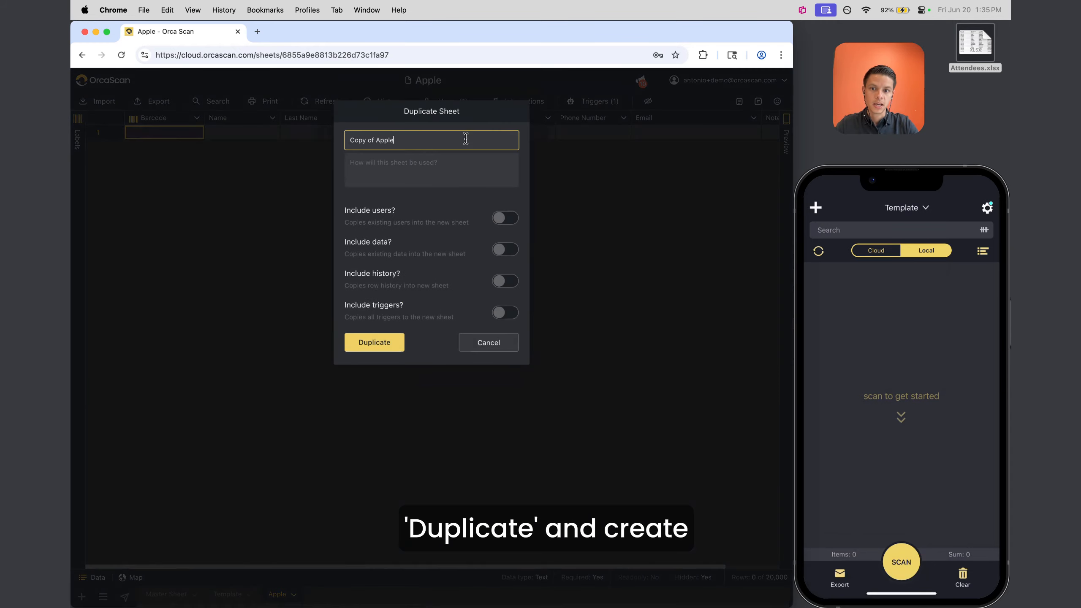
left_click(509, 313)
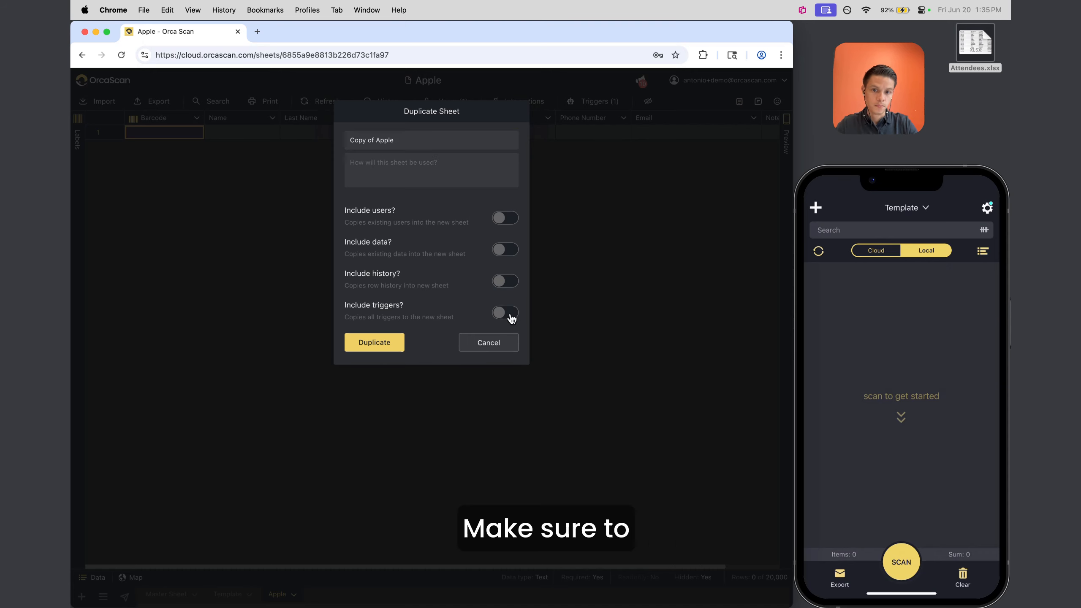
left_click(491, 343)
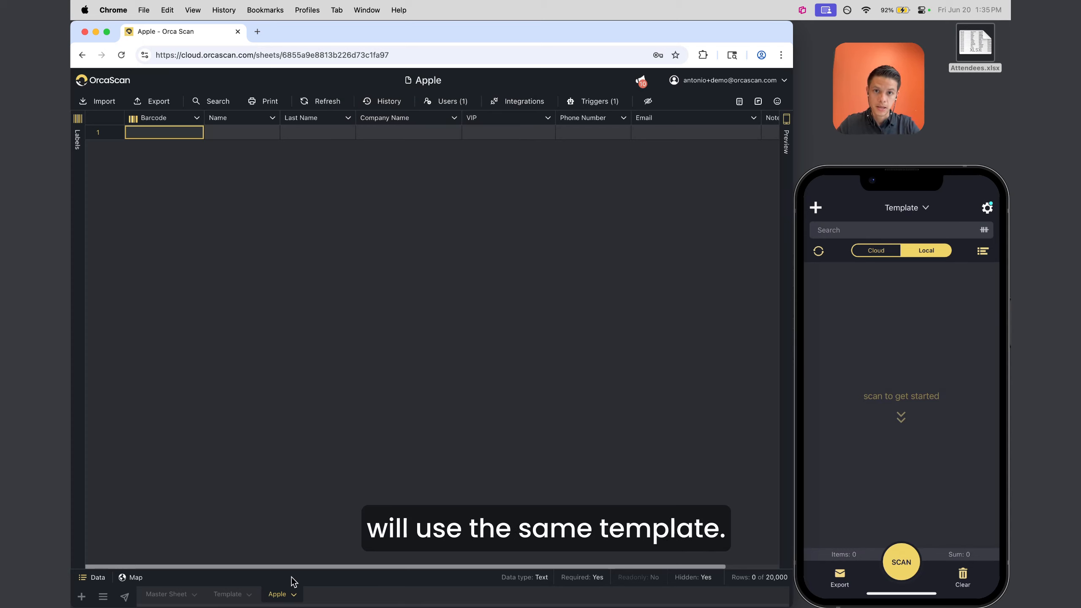
left_click(229, 595)
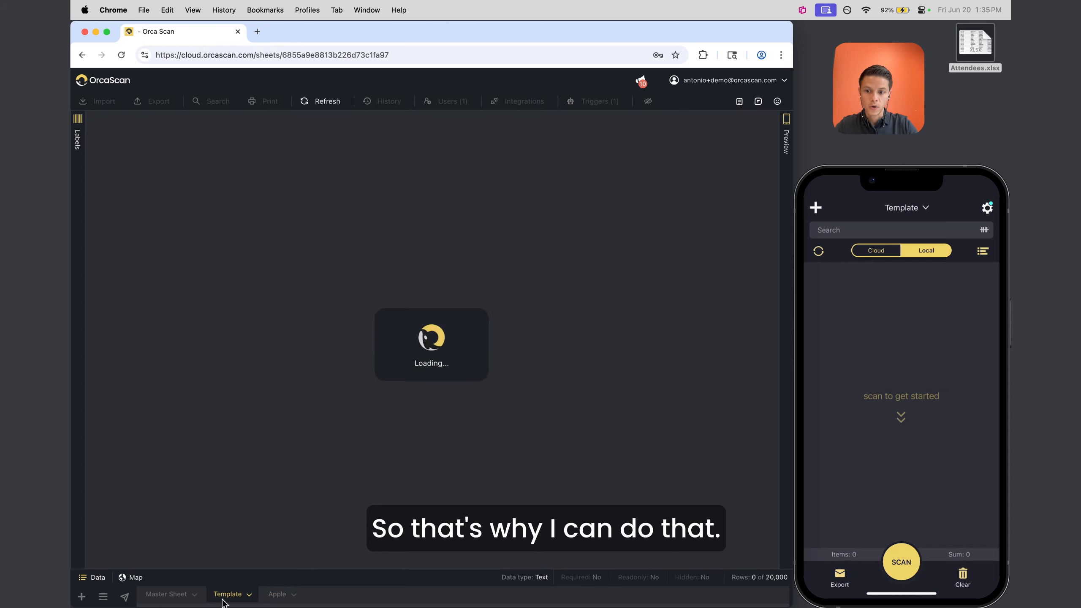
left_click(230, 595)
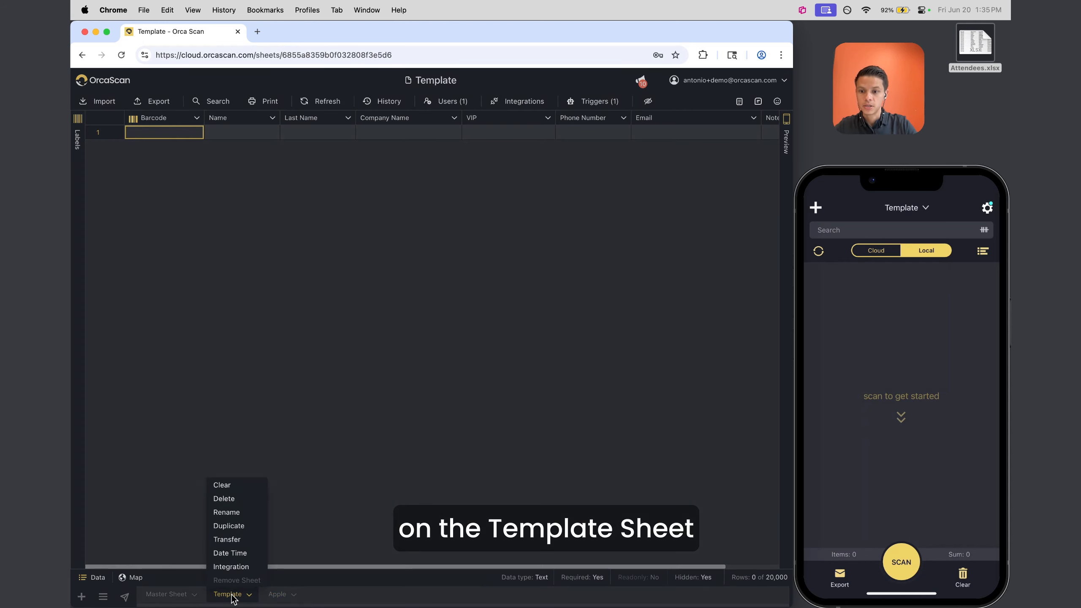
left_click(400, 453)
Duplicate the Apple sheet as 'Samsung' with Include triggers turned on
left_click(278, 594)
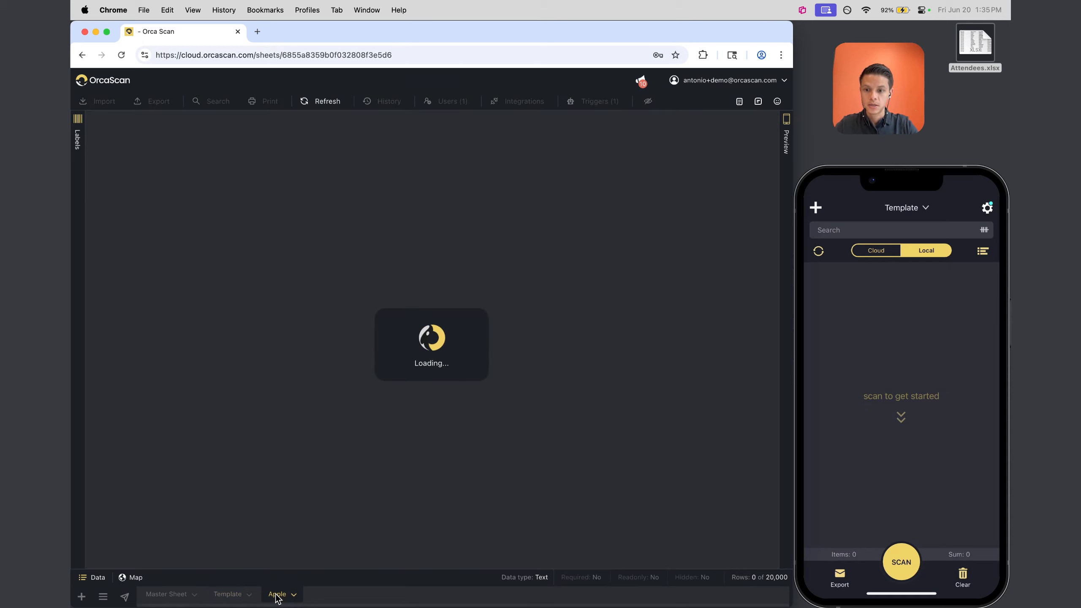
left_click(278, 595)
left_click(307, 533)
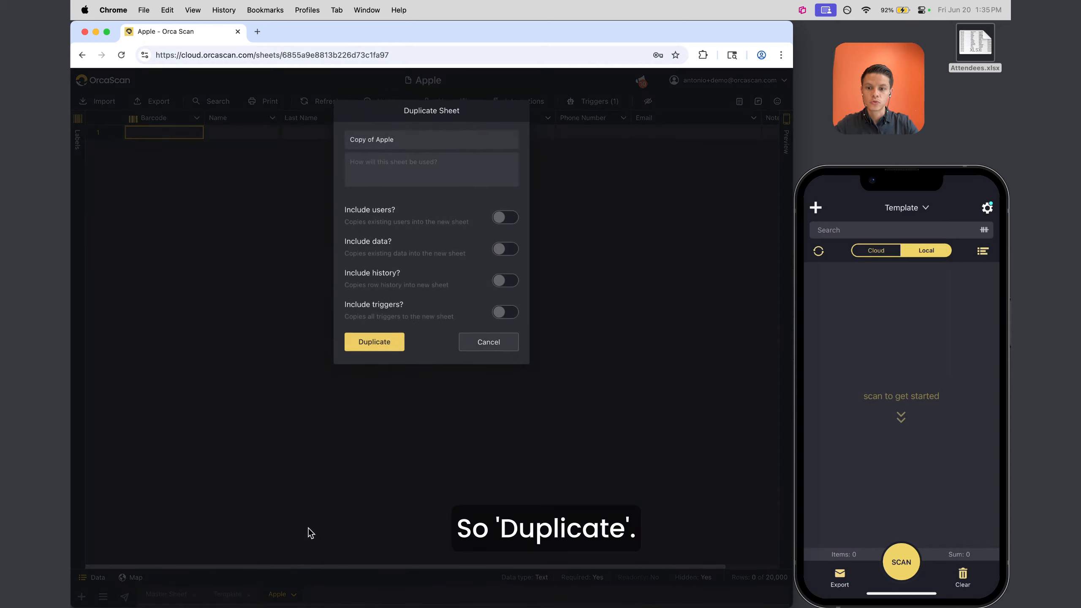
type("Samsung")
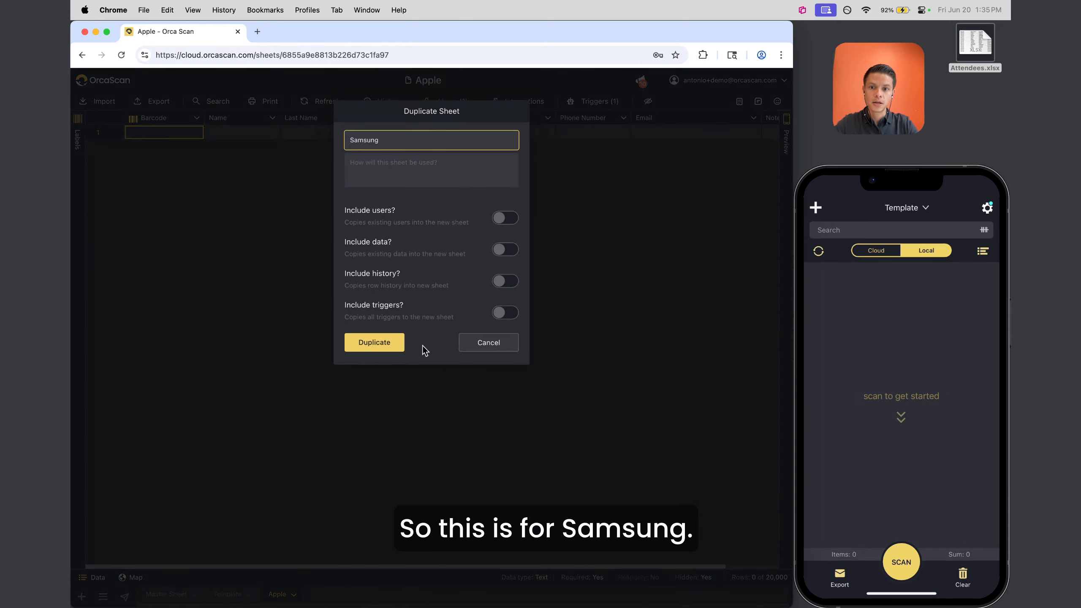
left_click(503, 315)
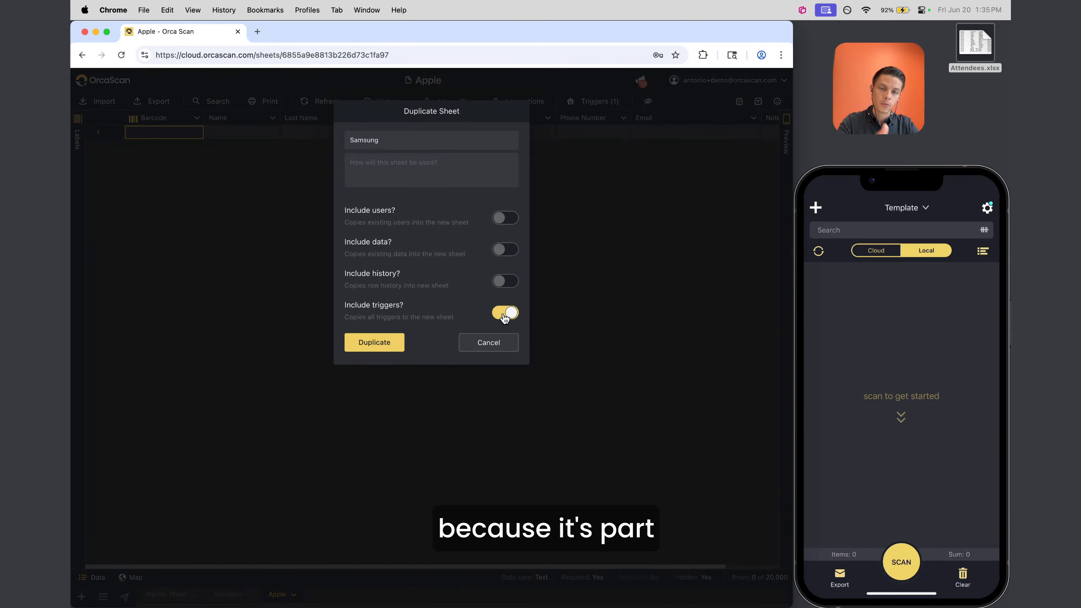
left_click(366, 343)
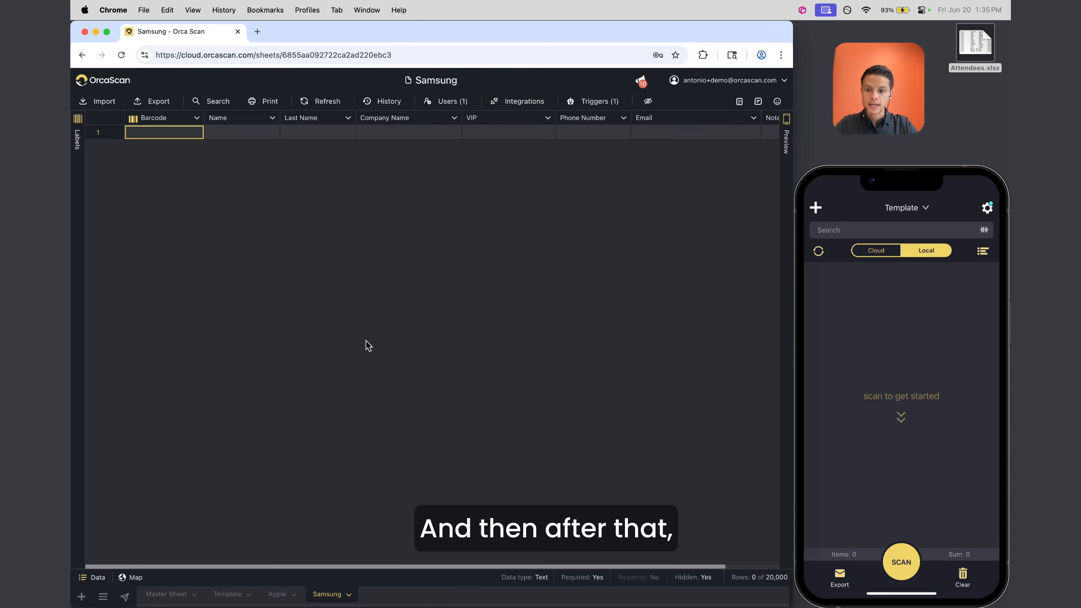
On the Apple sheet, invite the first two users by their e-mail addresses
left_click(278, 595)
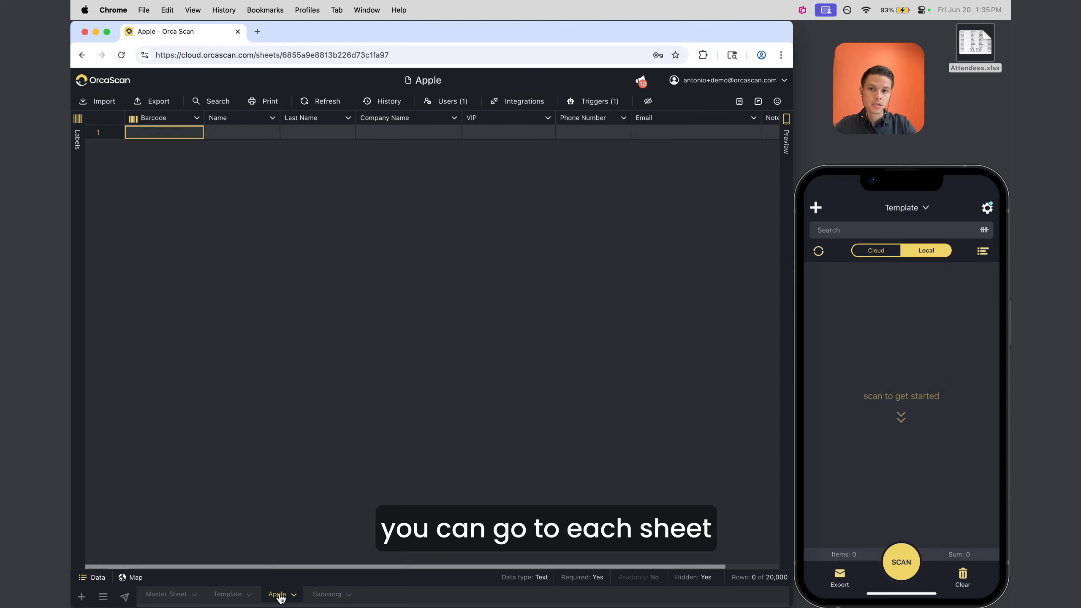
left_click(449, 102)
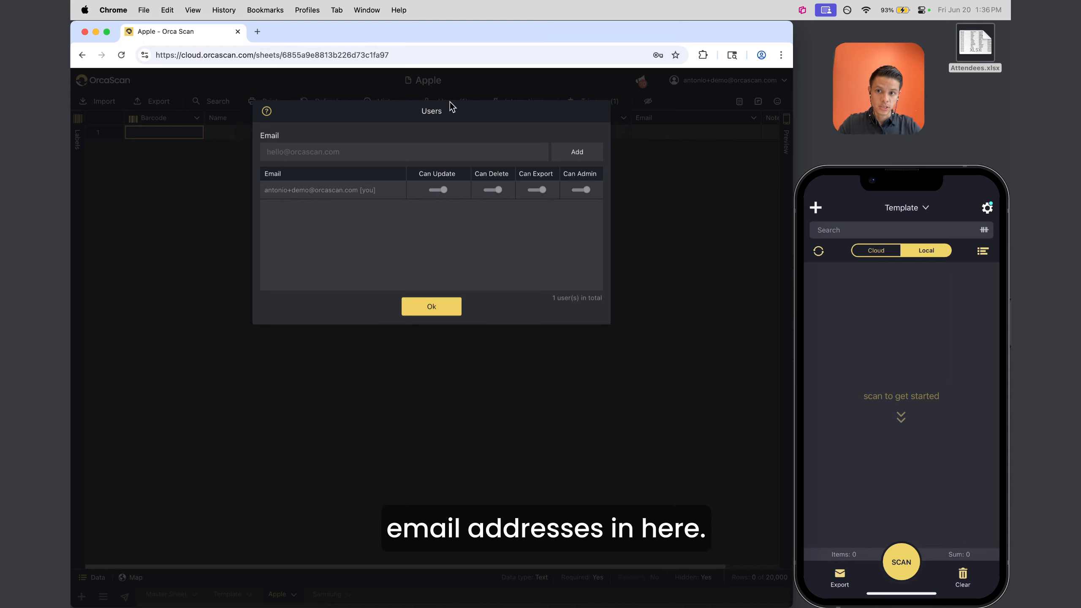
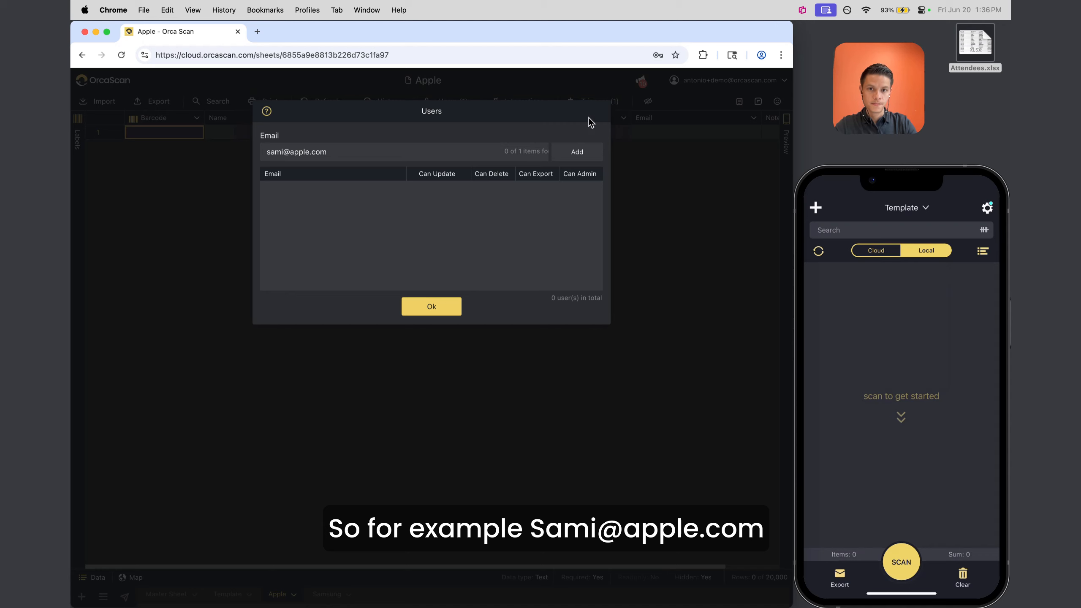
left_click(577, 152)
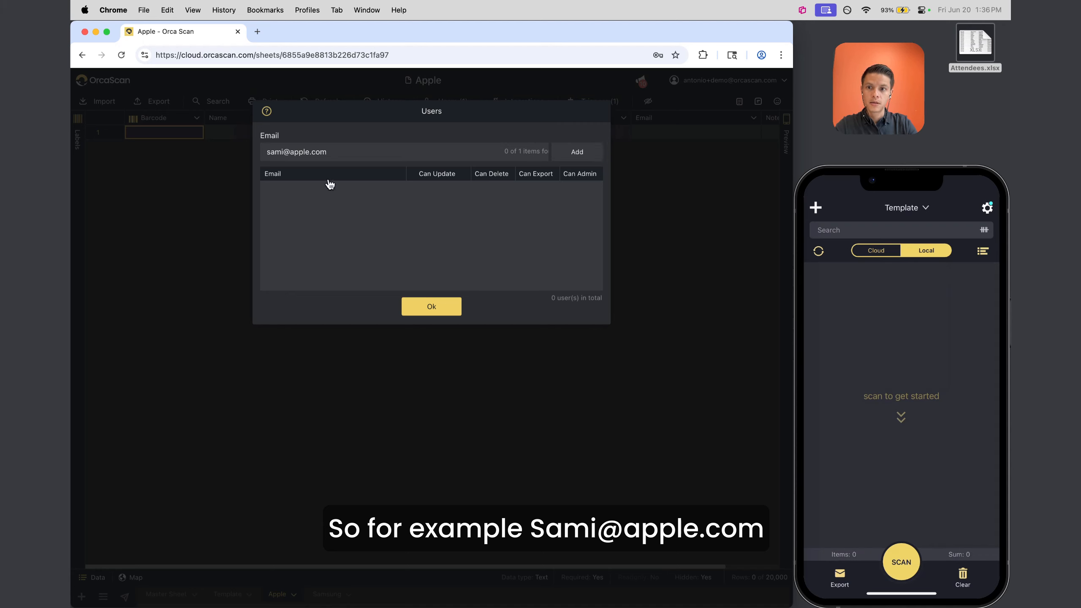
left_click(306, 151)
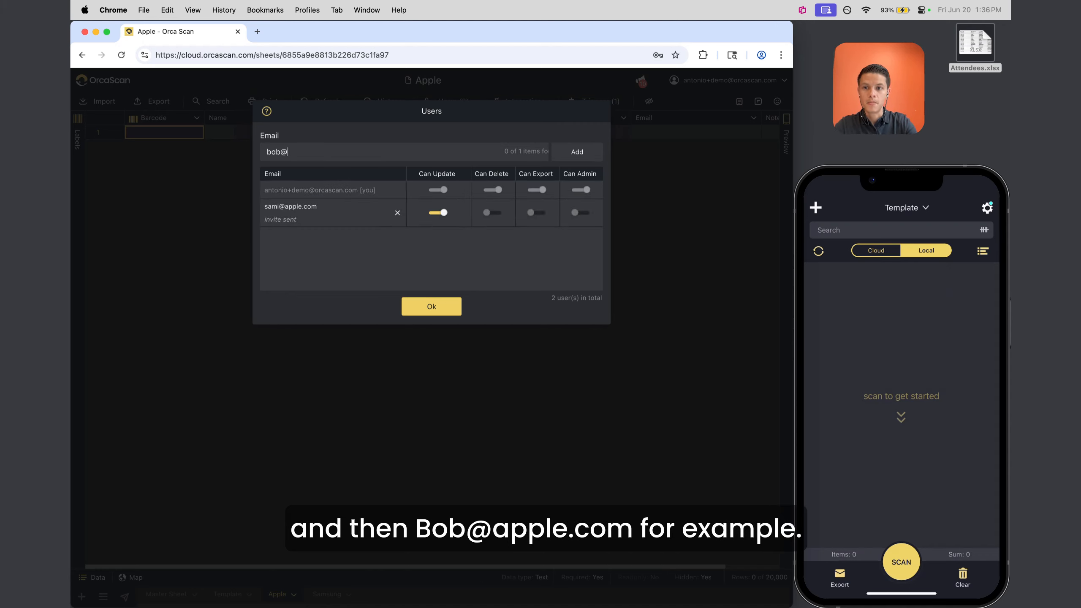
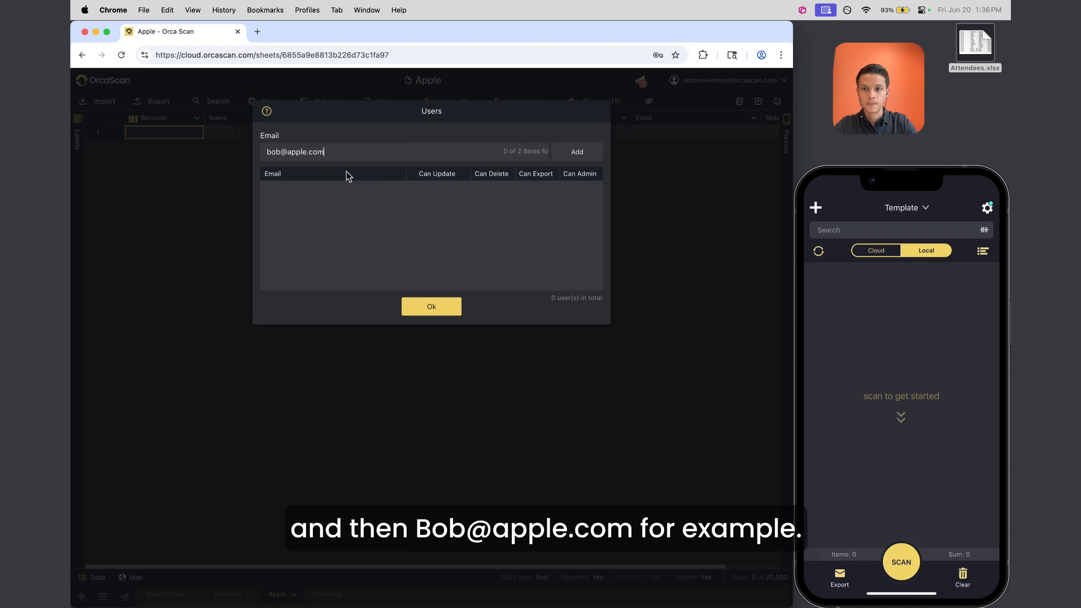
left_click(576, 152)
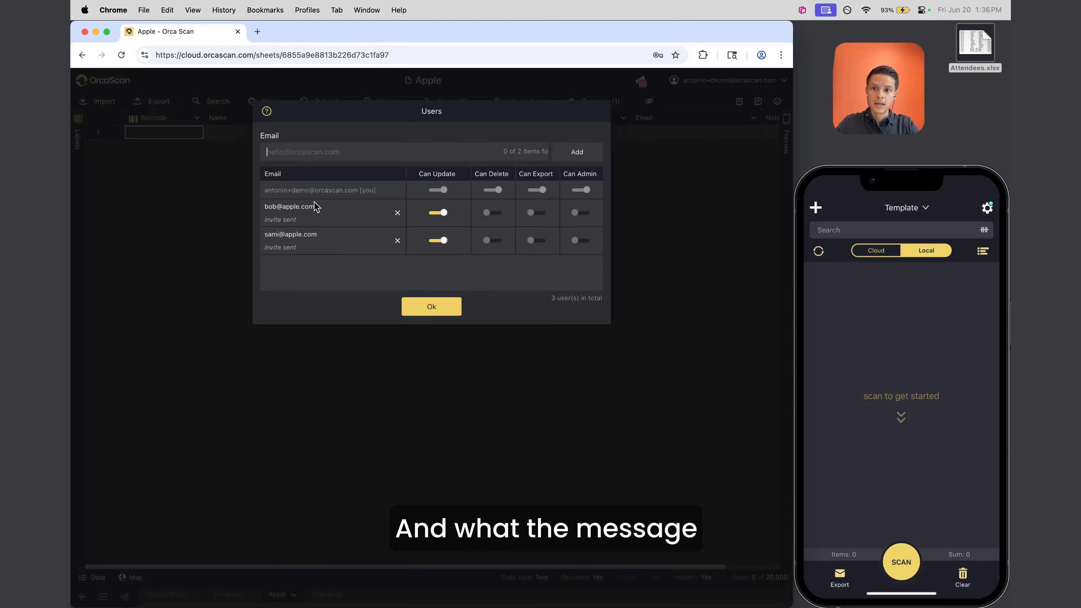
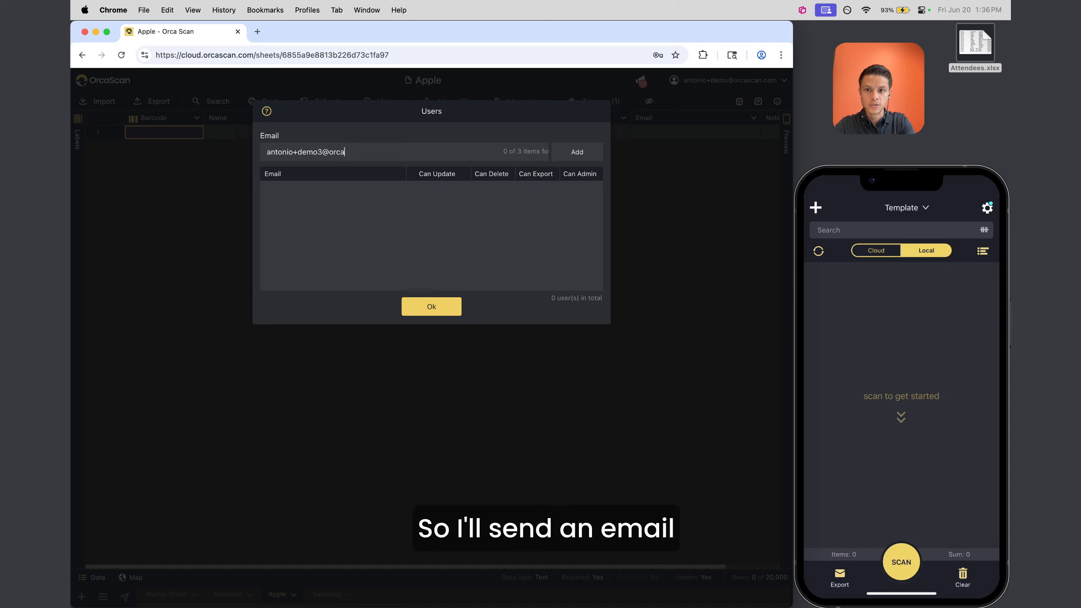
Invite the demo account by e-mail as a third user with Can Export on, then close
left_click(571, 156)
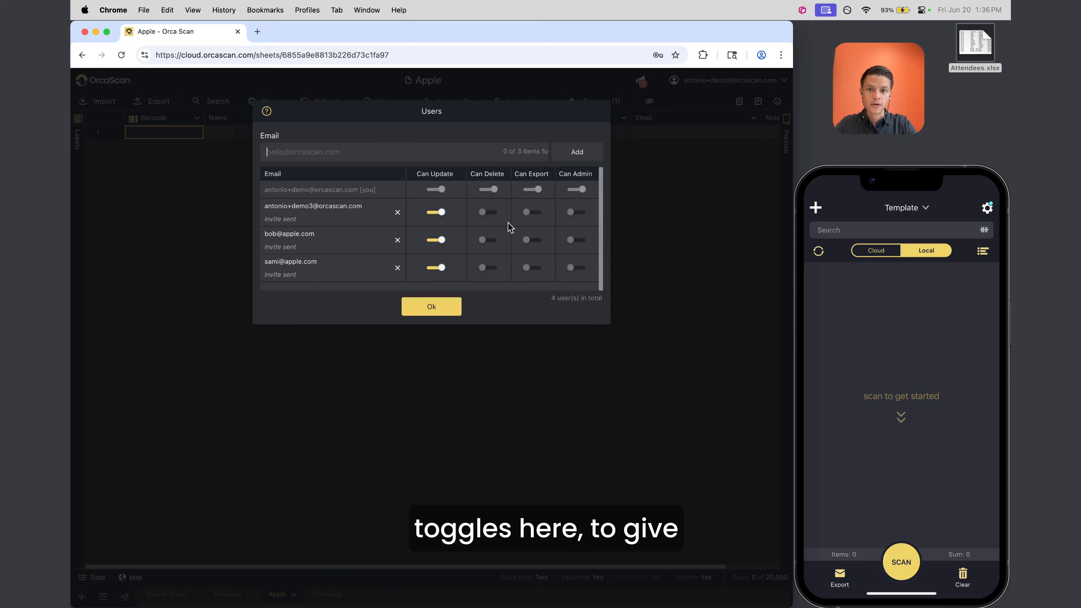
left_click(532, 213)
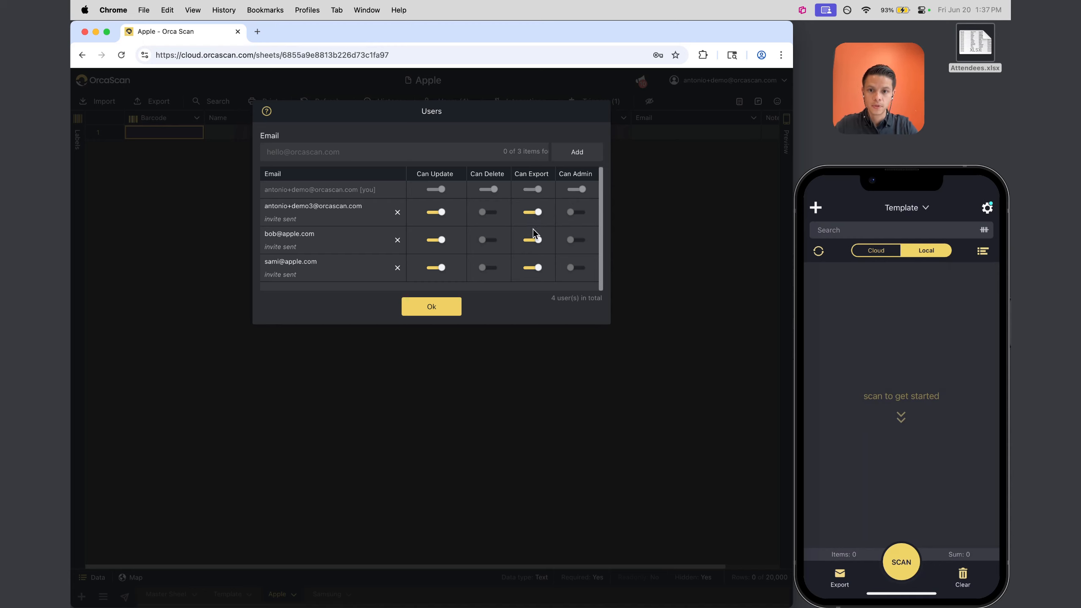
left_click(432, 307)
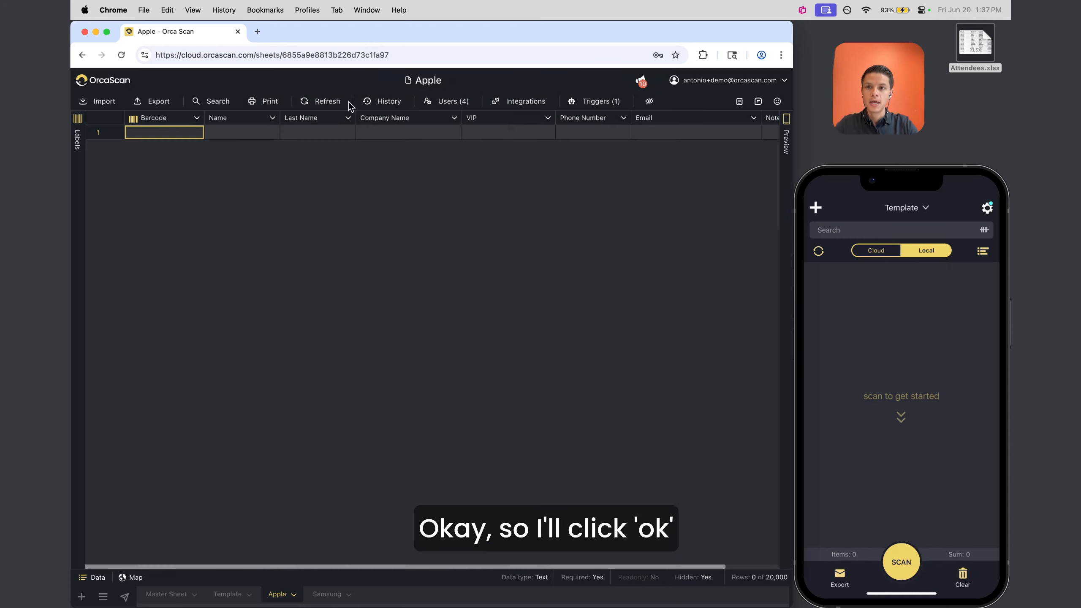
In Gmail, open the 'shared Apple with you' invitation and join the Apple sheet
left_click(258, 32)
type("gmail")
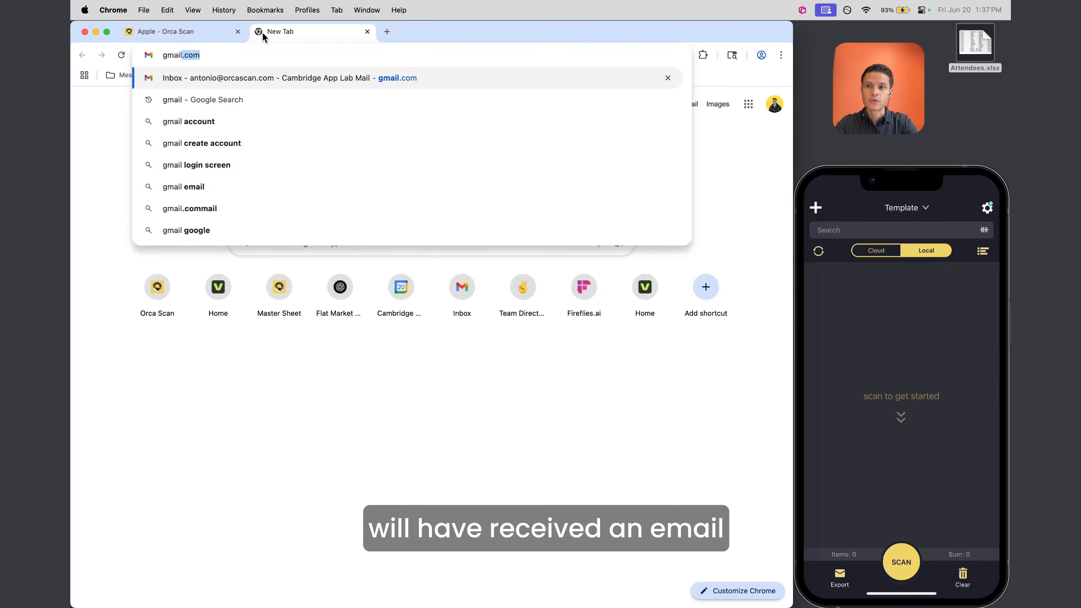
key("Return")
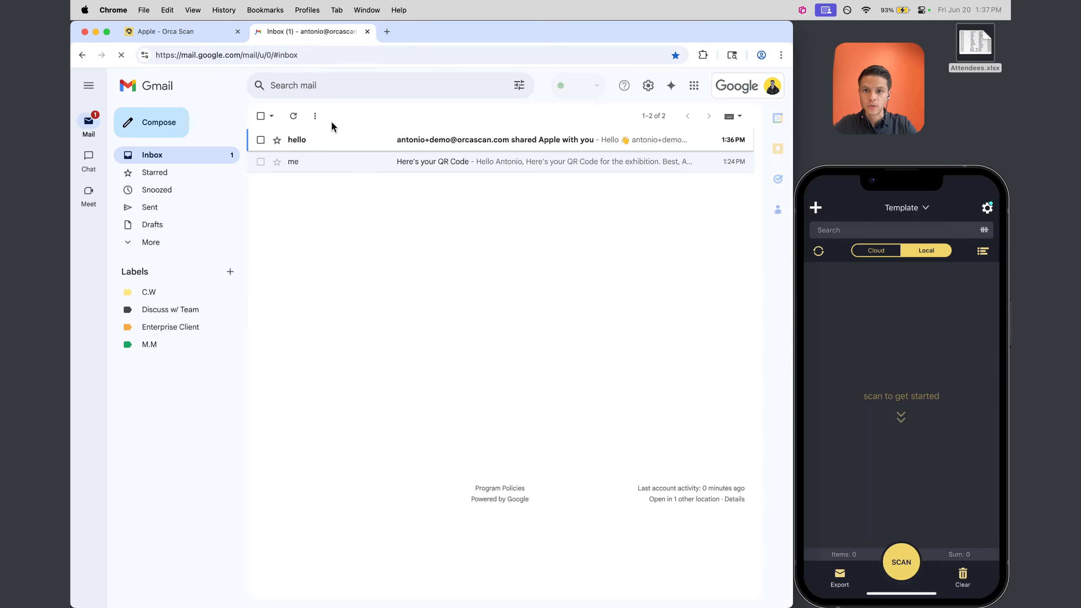
left_click(363, 146)
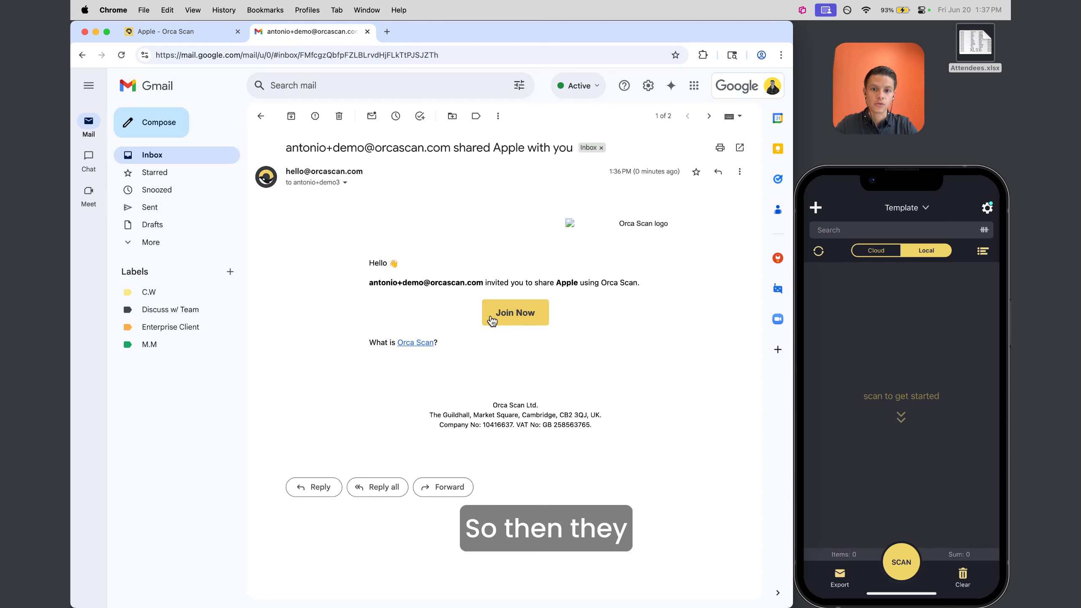
left_click(528, 317)
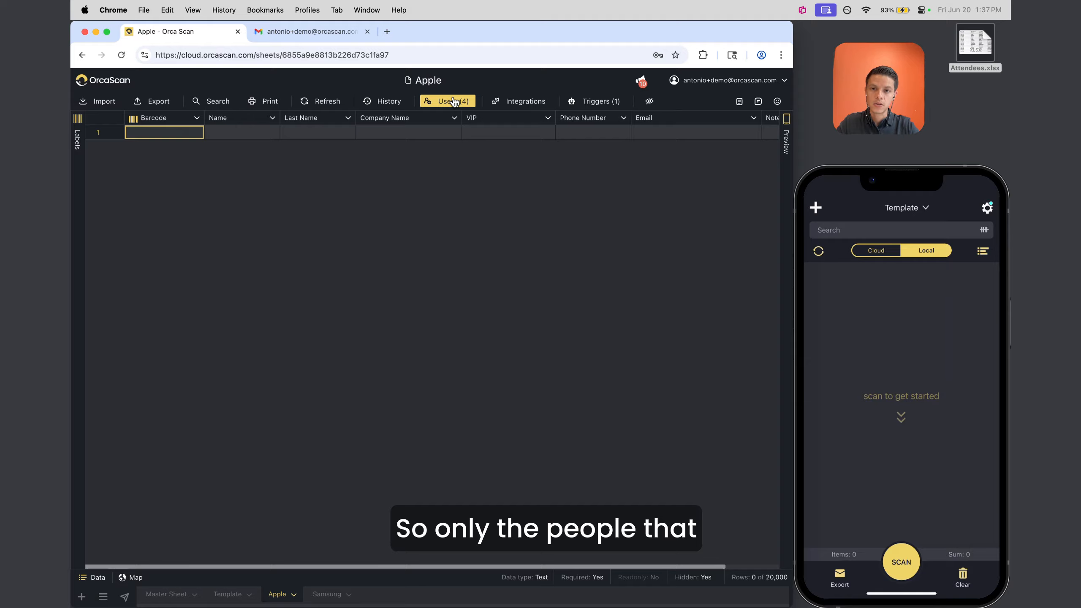
left_click(454, 101)
left_click(429, 313)
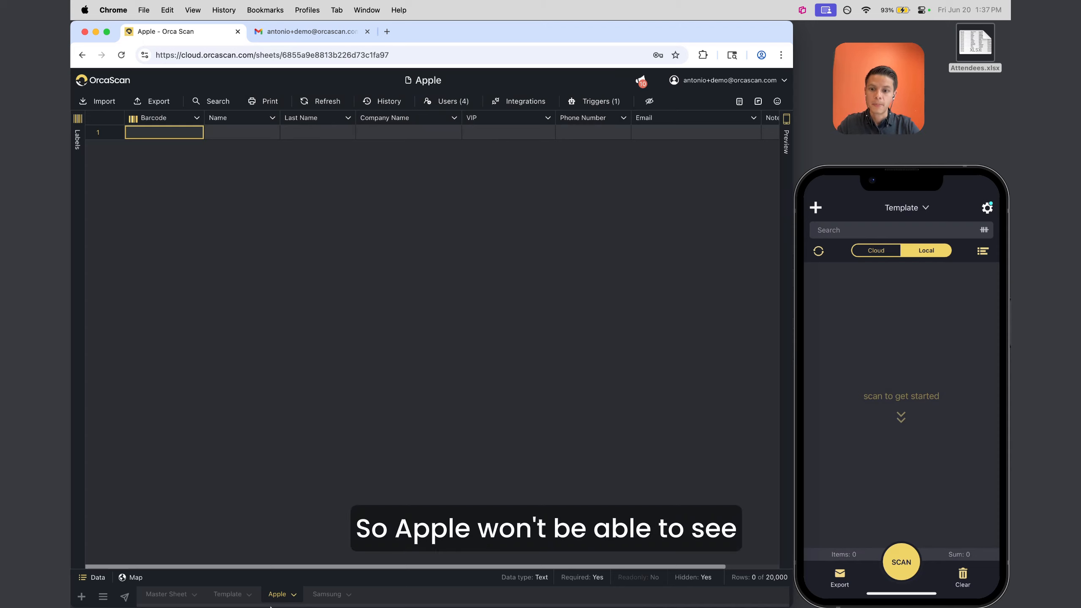
left_click(326, 595)
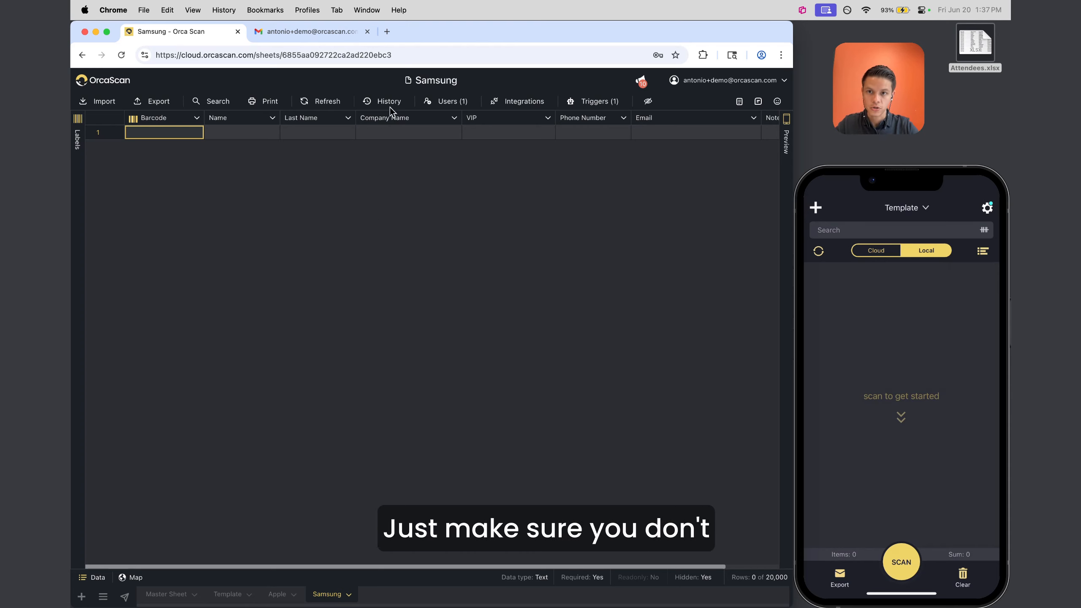
left_click(452, 109)
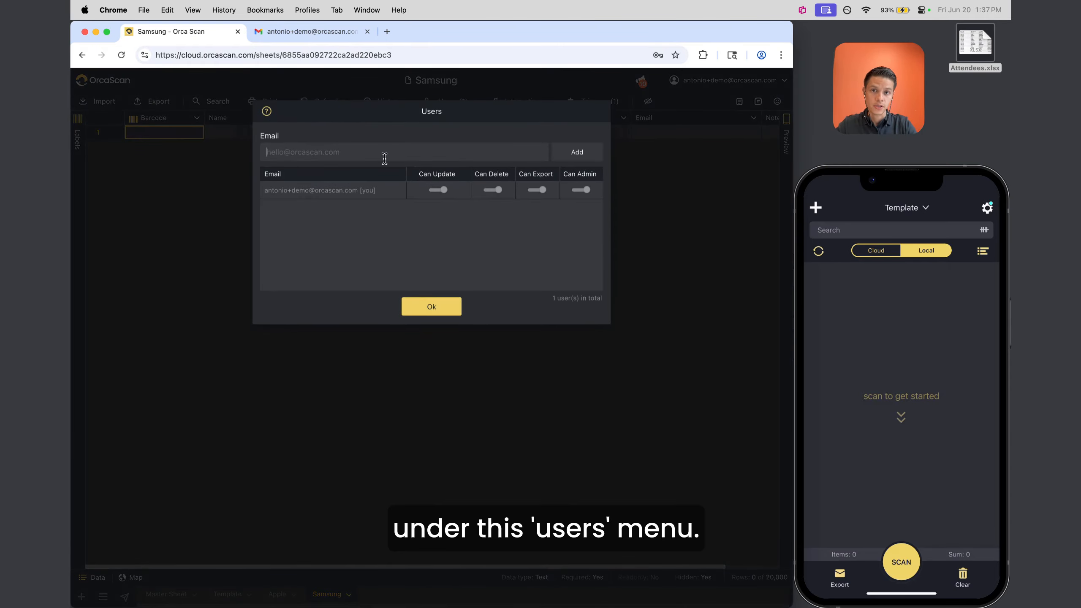
left_click(439, 306)
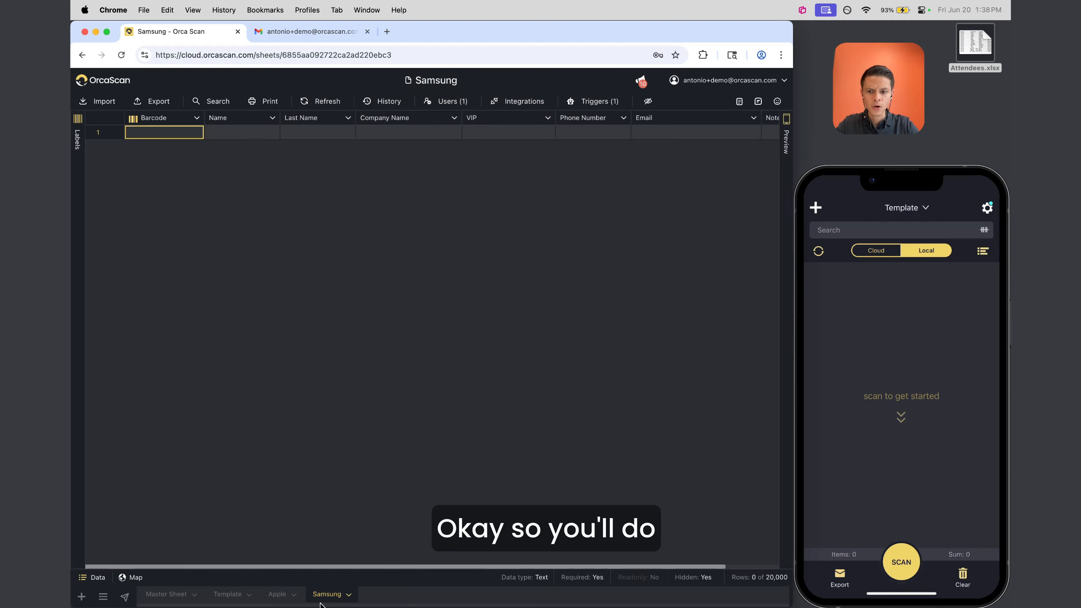
left_click(449, 101)
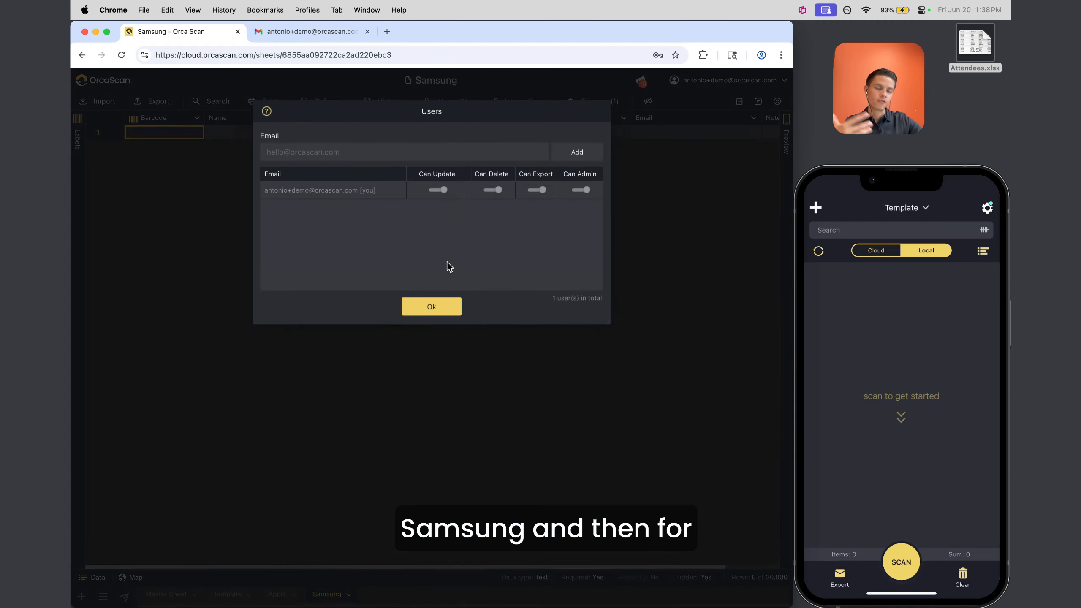
left_click(412, 305)
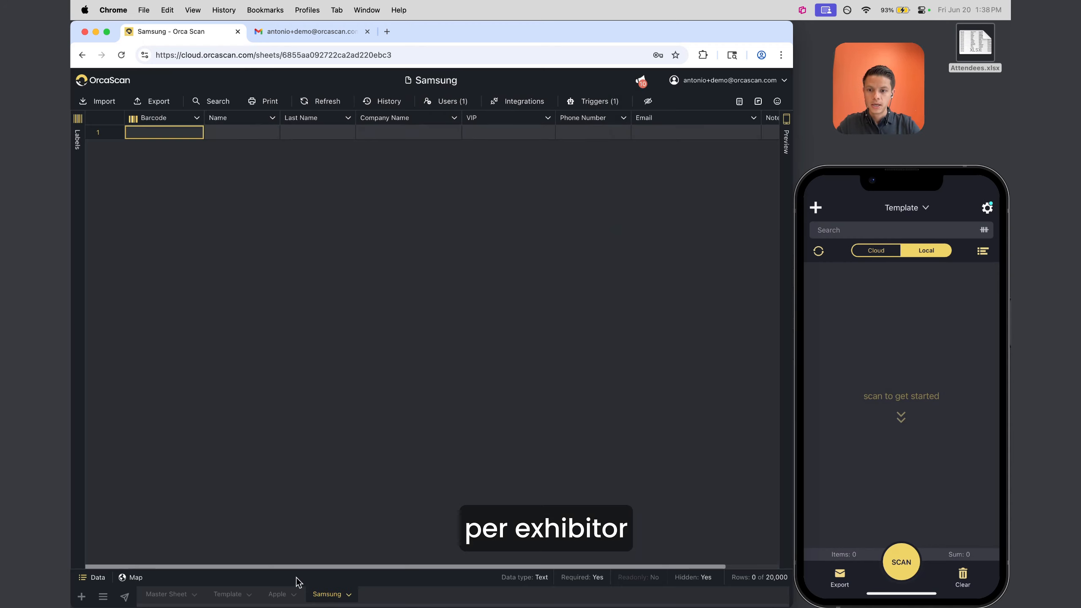
left_click(278, 594)
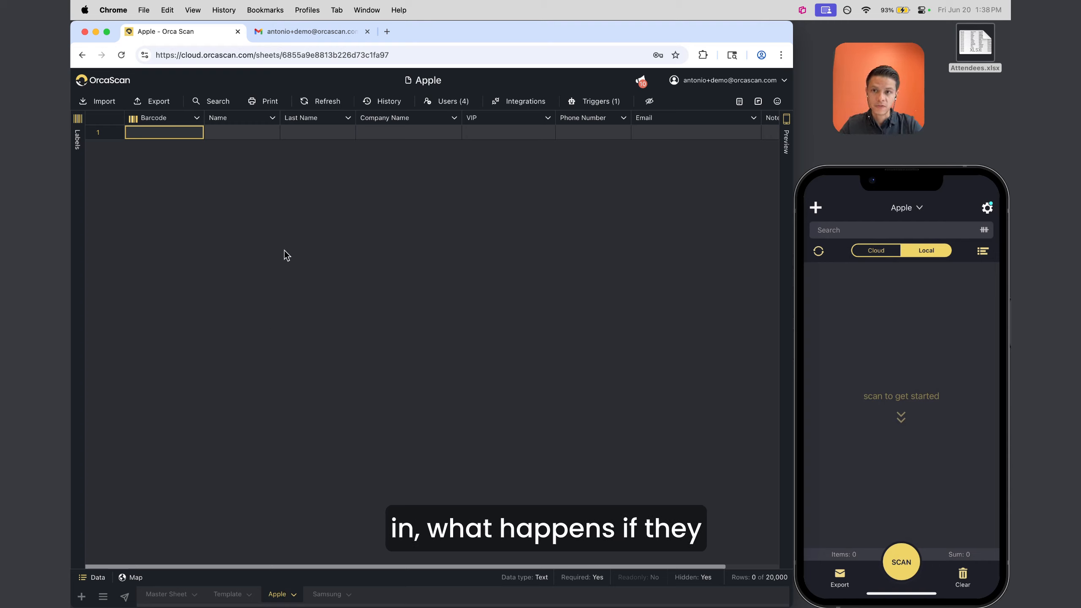
Recheck the invitation, open and close support chat, and review the Apple sheet's 4 users
left_click(284, 31)
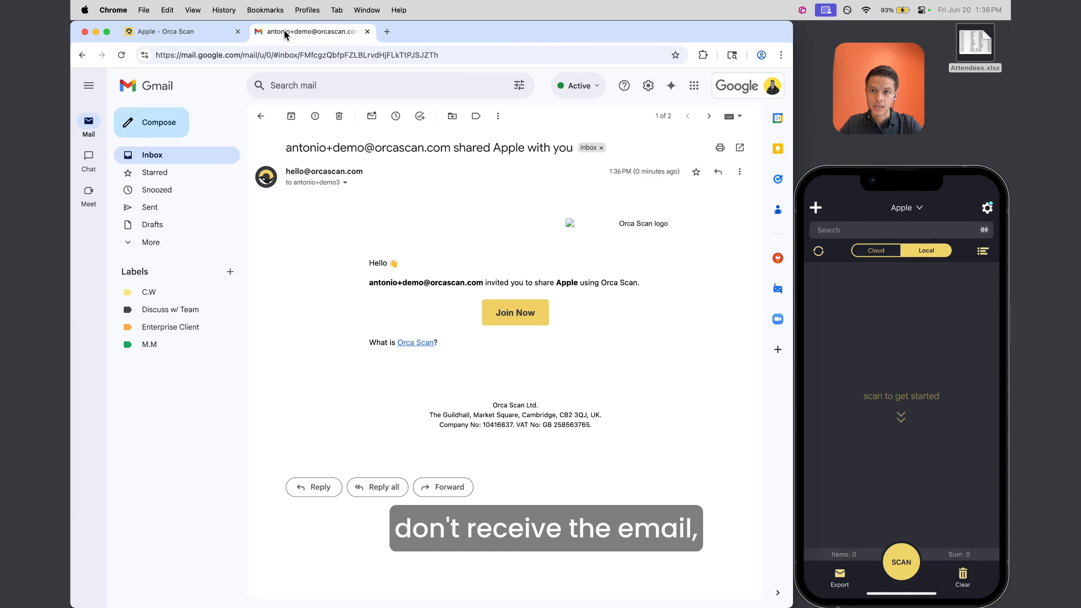
left_click(172, 31)
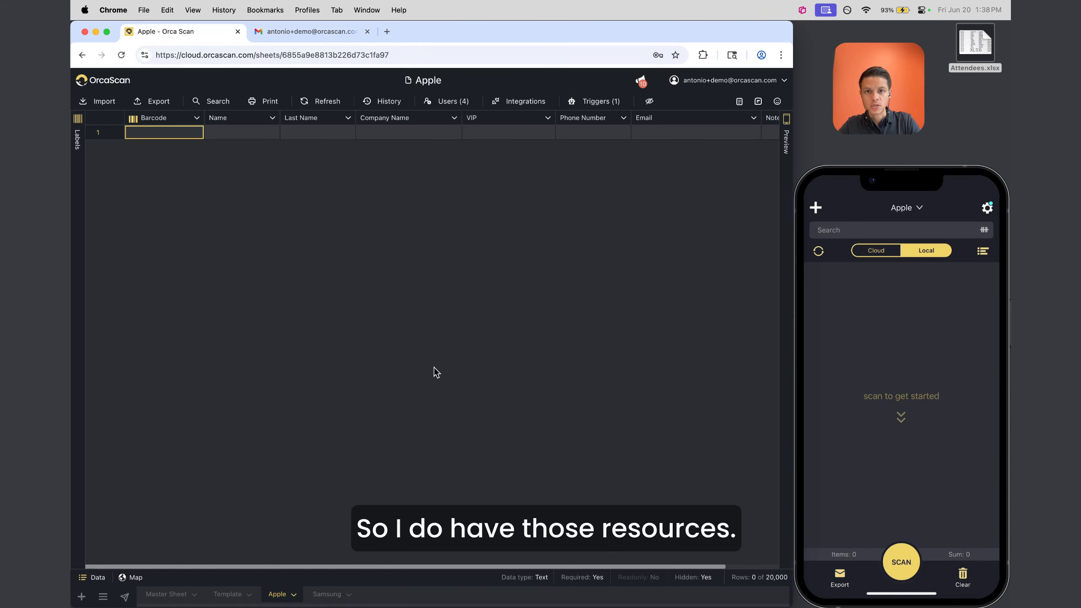
left_click(762, 103)
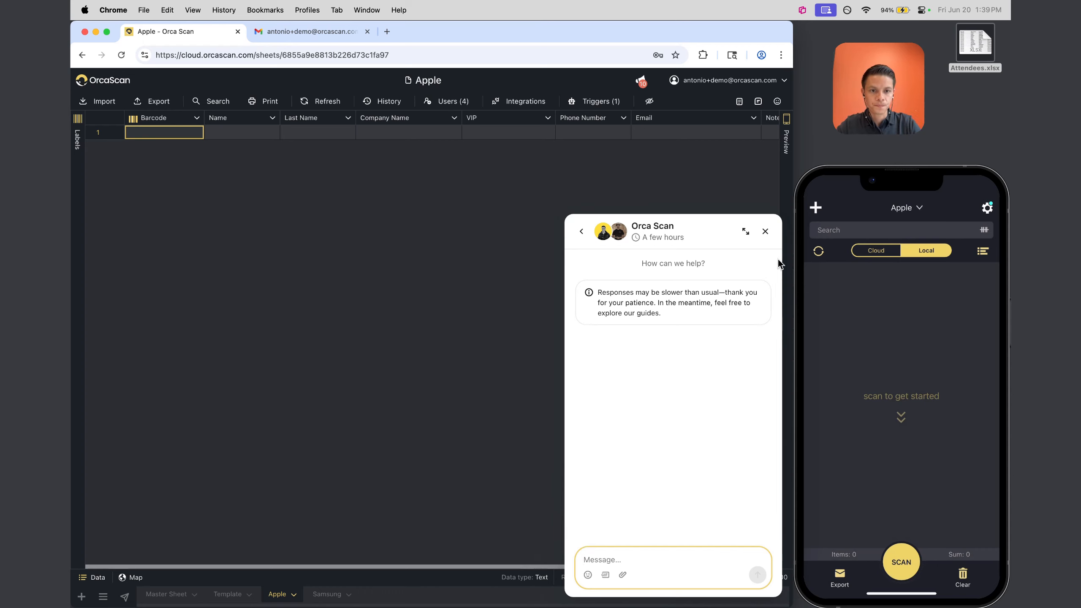
left_click(765, 233)
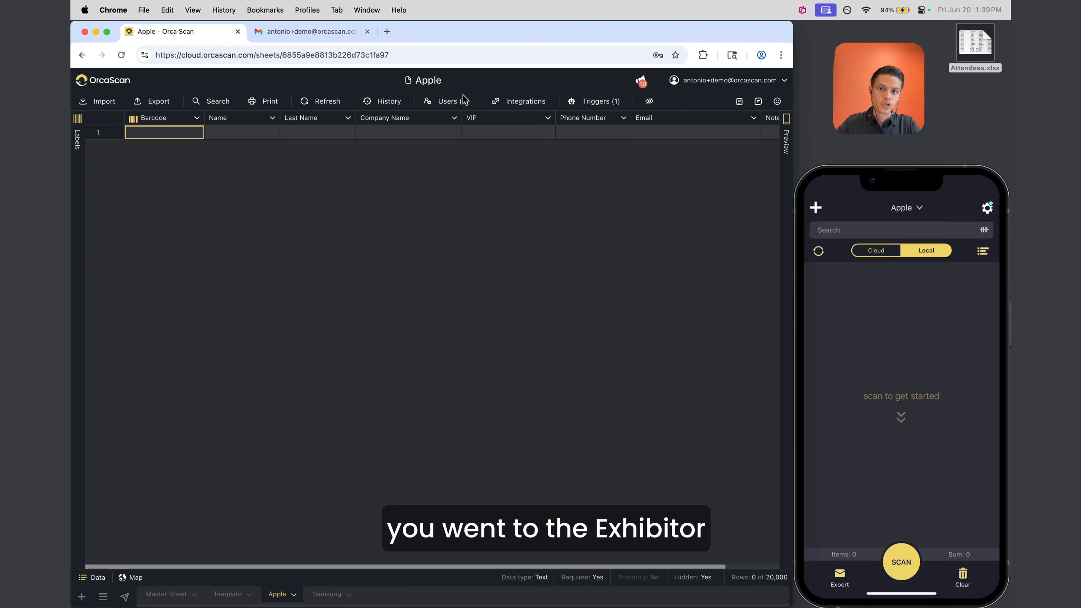
left_click(448, 101)
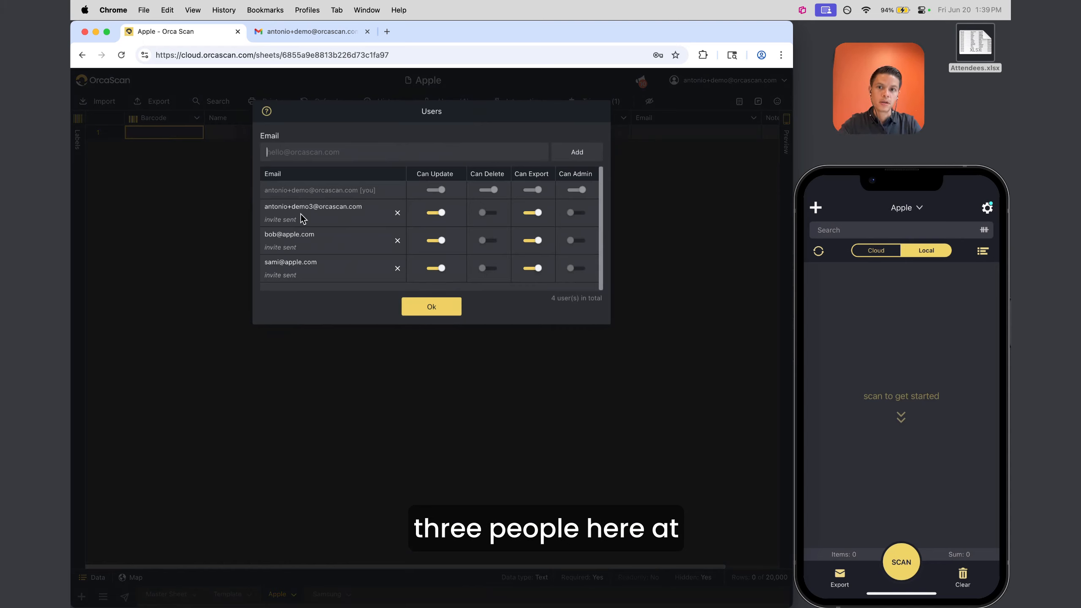
left_click(416, 306)
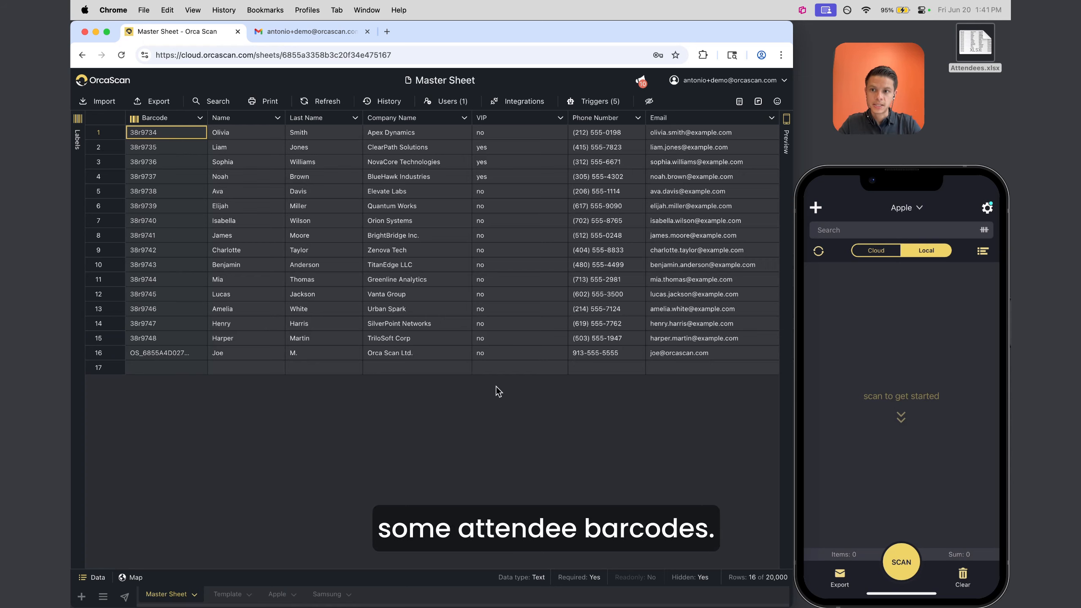
Preview the QR labels for Isabella (row 7) and Charlotte (row 9) to scan them by phone
left_click_drag(163, 134, 163, 339)
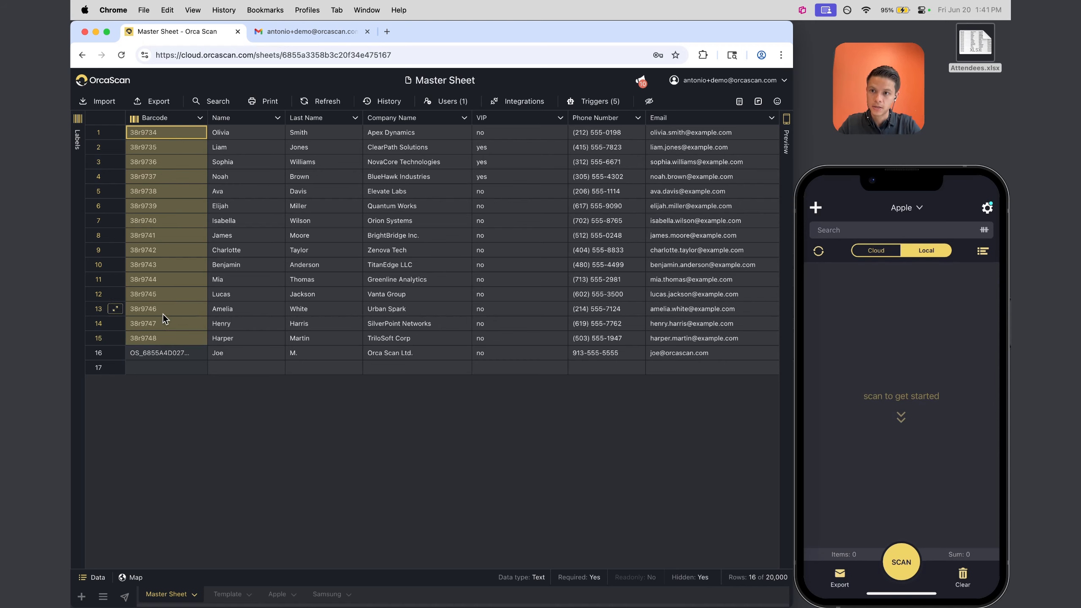
left_click(157, 175)
key("Down")
key("Down")
key("Down")
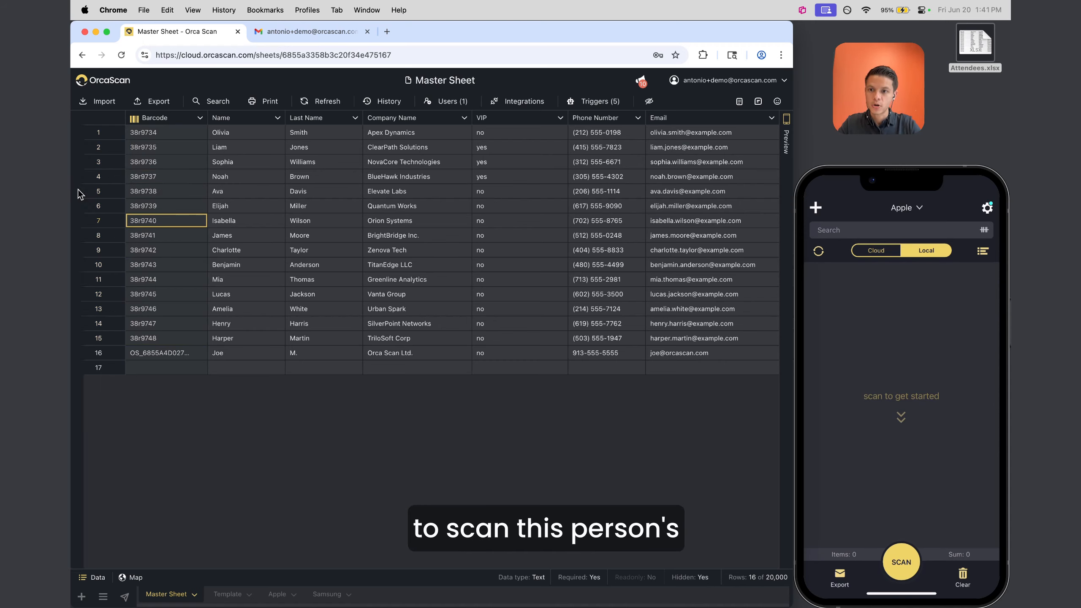
left_click(78, 190)
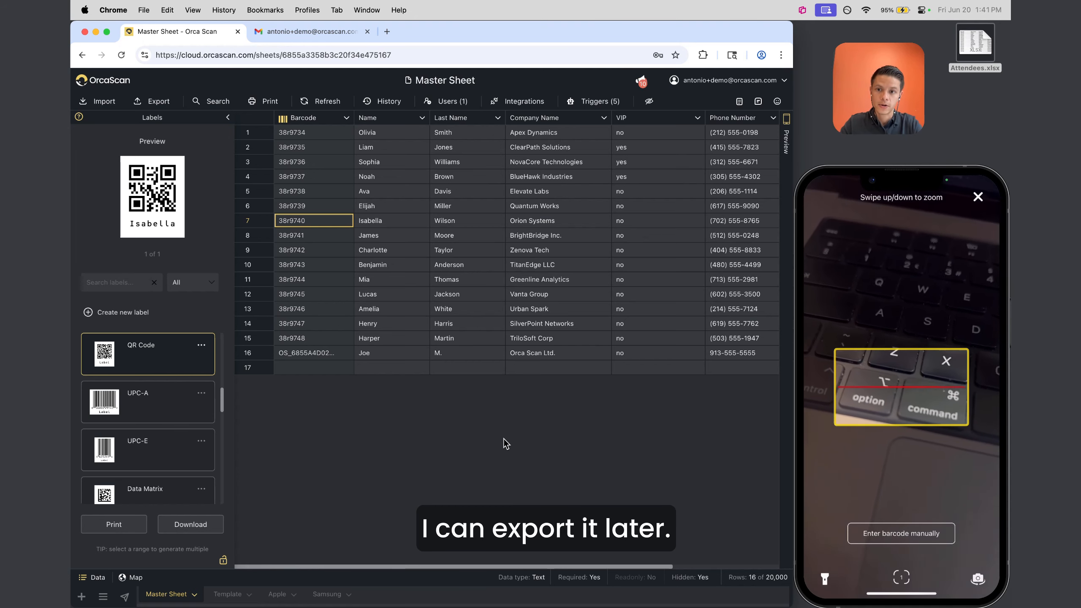
left_click(315, 252)
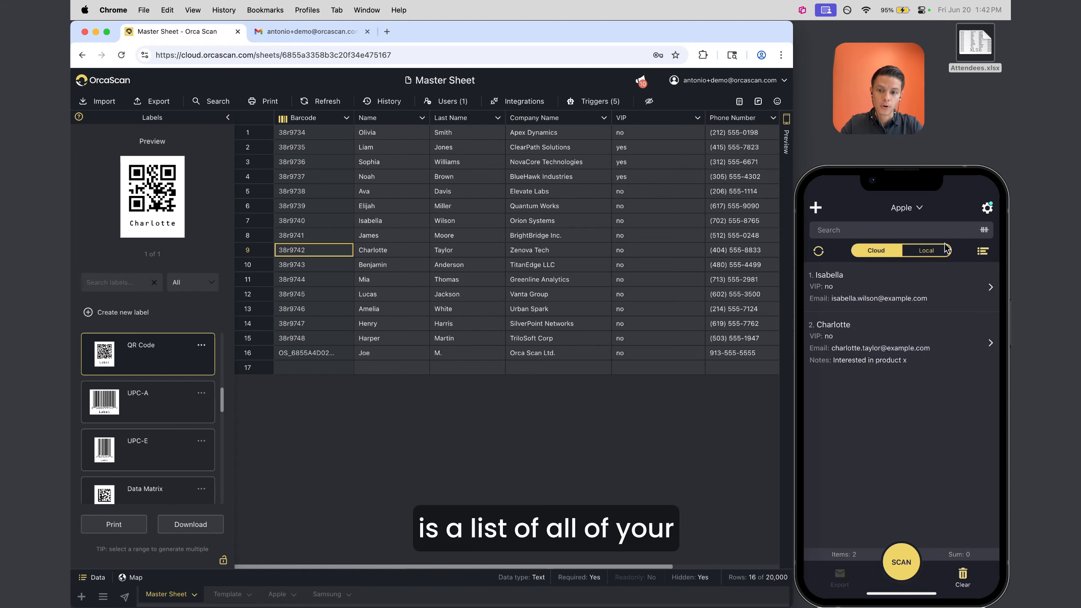
Review the two scanned attendees on the Apple sheet and reload it for new scans
left_click(276, 594)
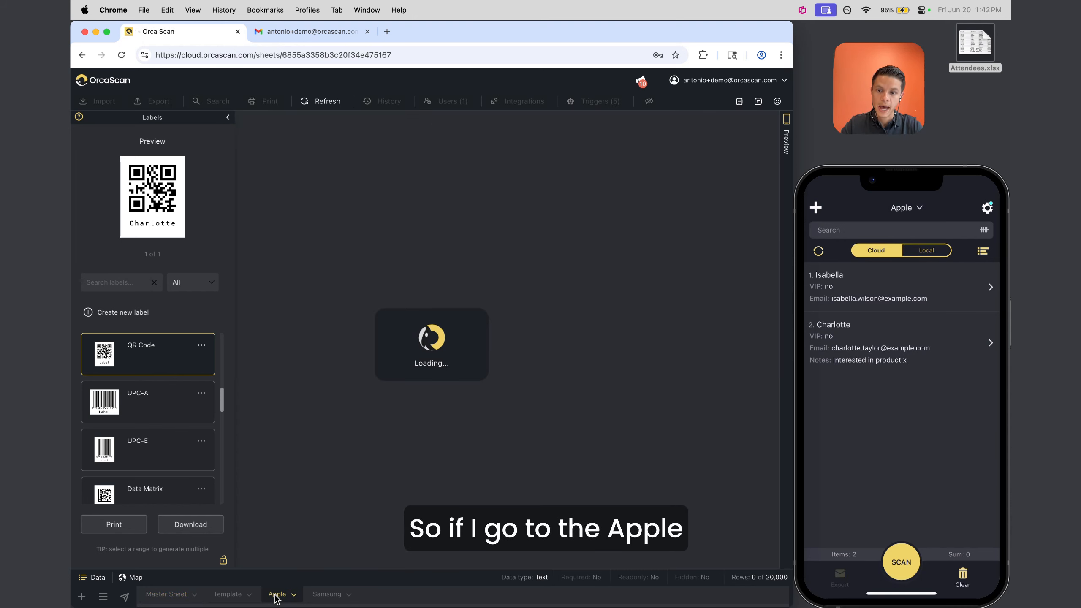
left_click(229, 118)
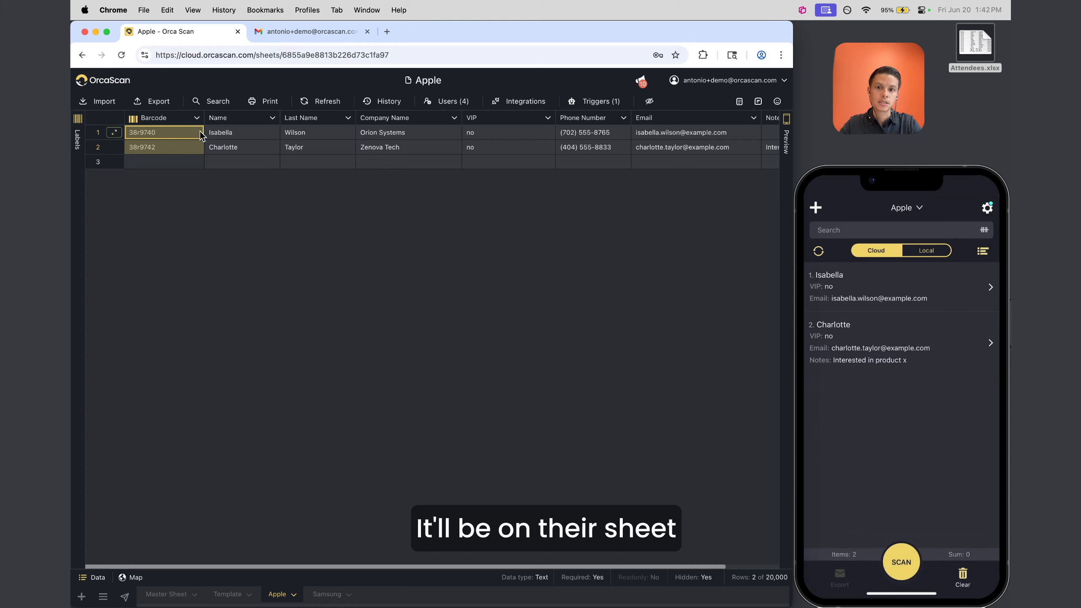
left_click_drag(199, 132, 461, 153)
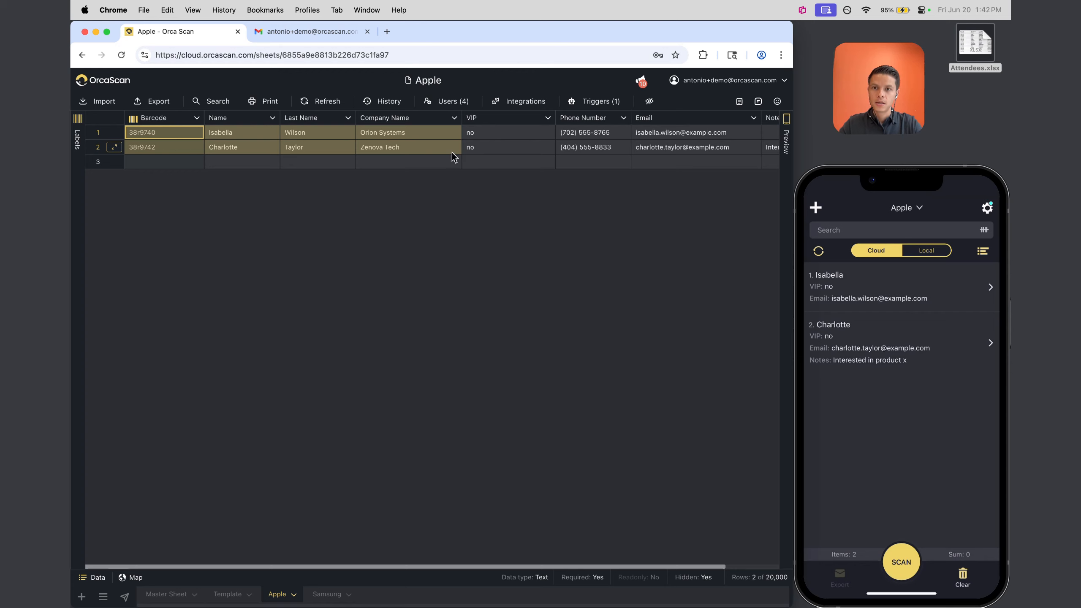
left_click(338, 109)
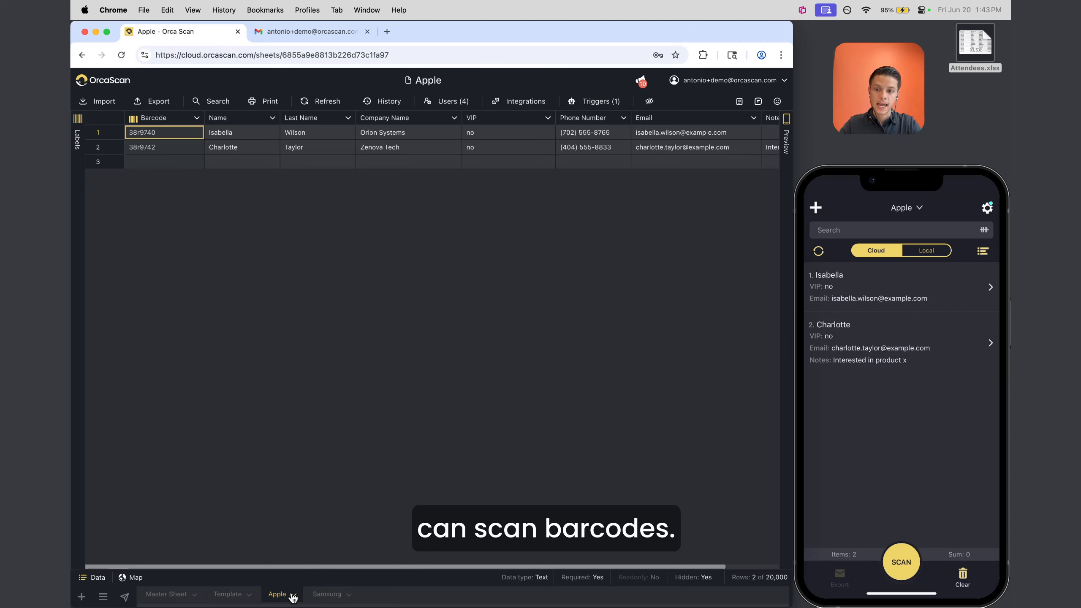
Preview barcode 38r9746's QR label on the Master Sheet, then check the Apple and Samsung sheets
left_click(167, 594)
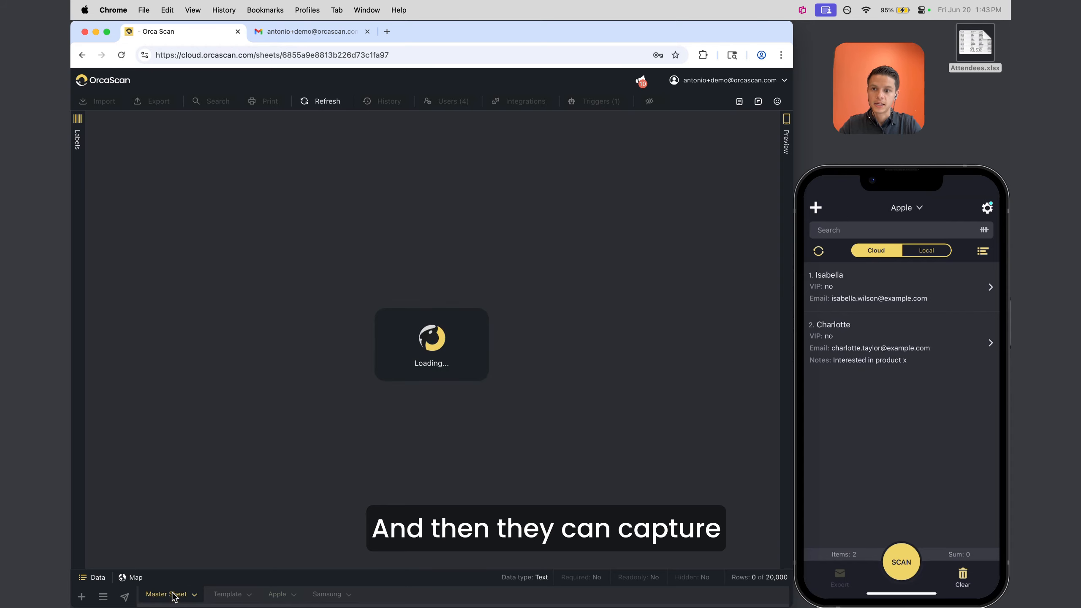
left_click(163, 308)
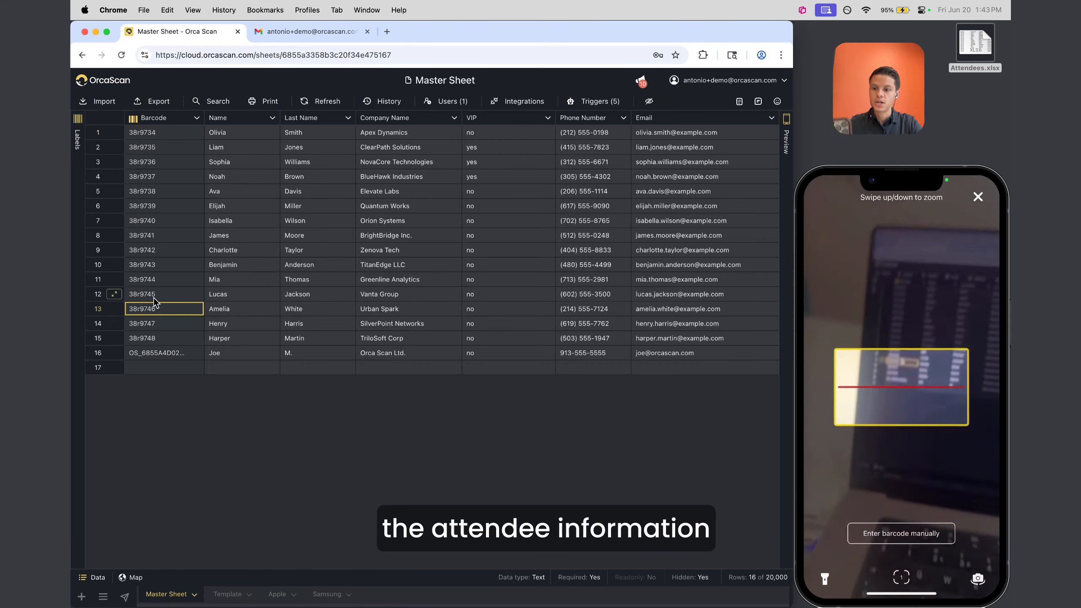
left_click(83, 255)
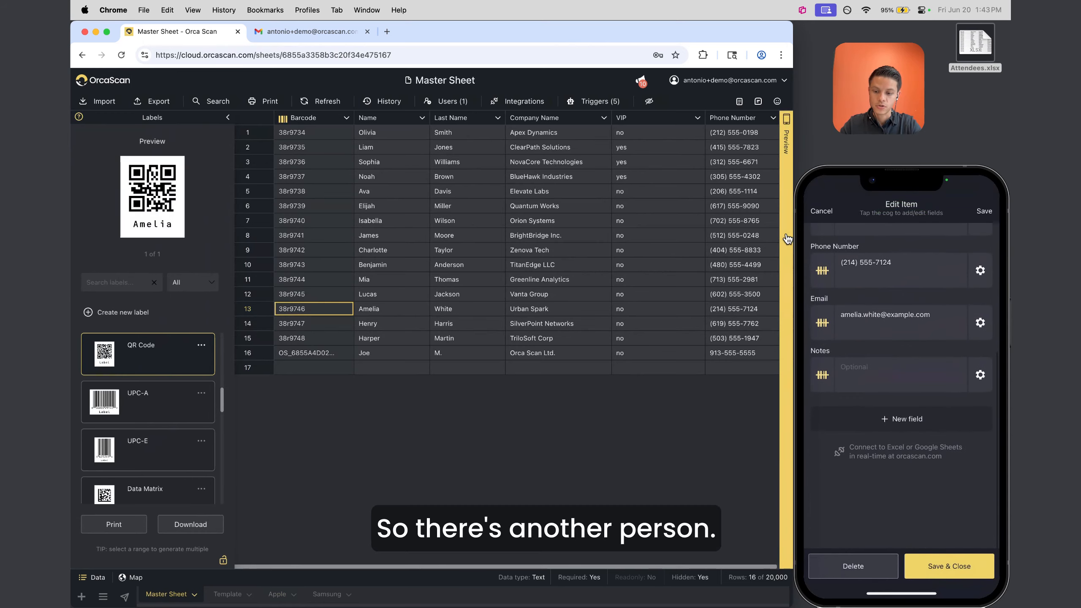
left_click(277, 594)
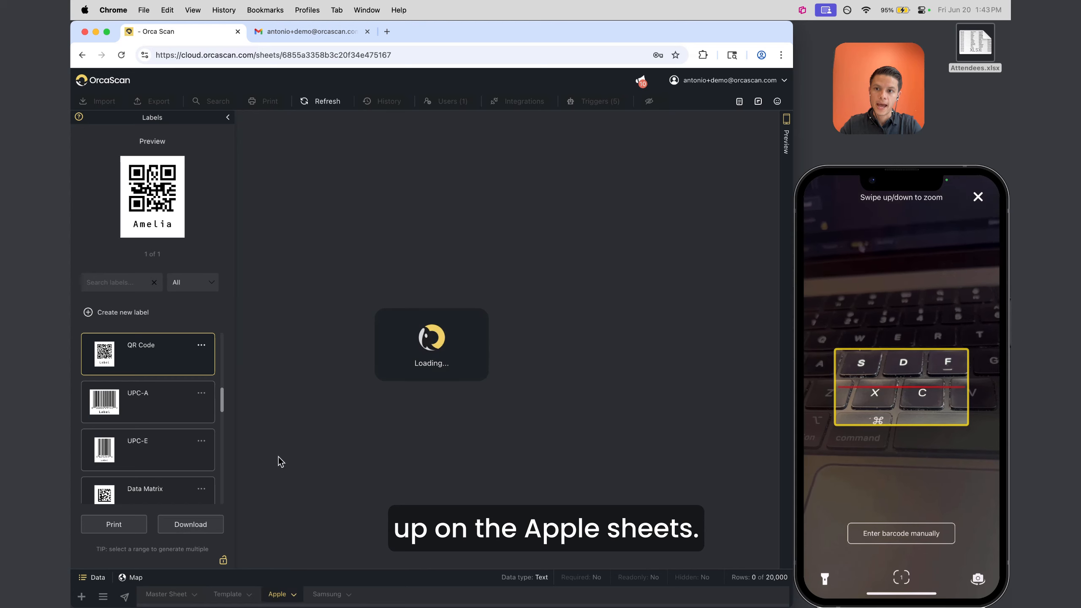
left_click(227, 118)
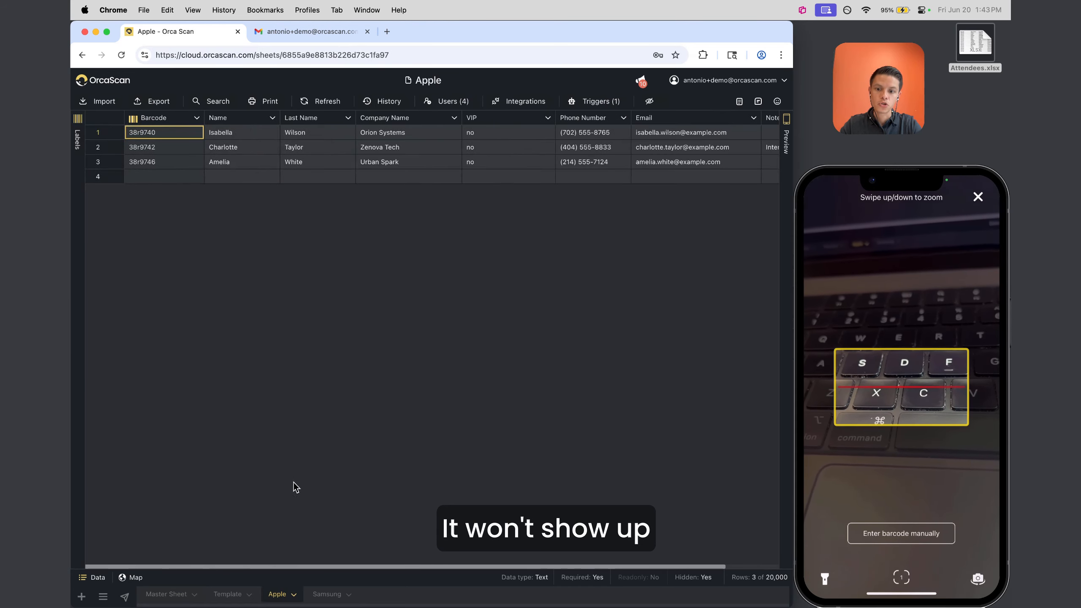
left_click(327, 594)
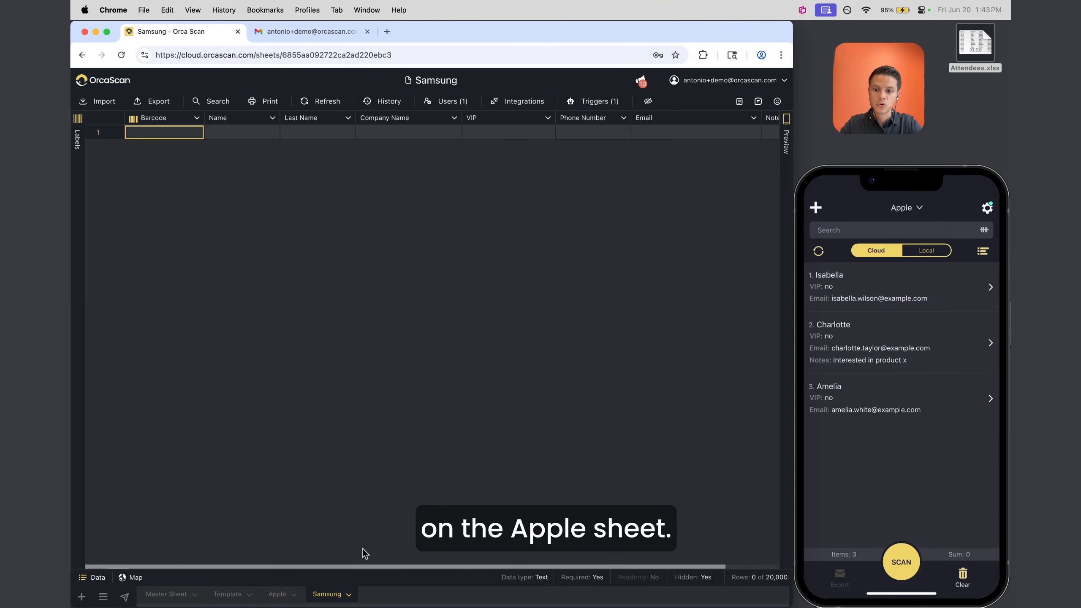
left_click(277, 594)
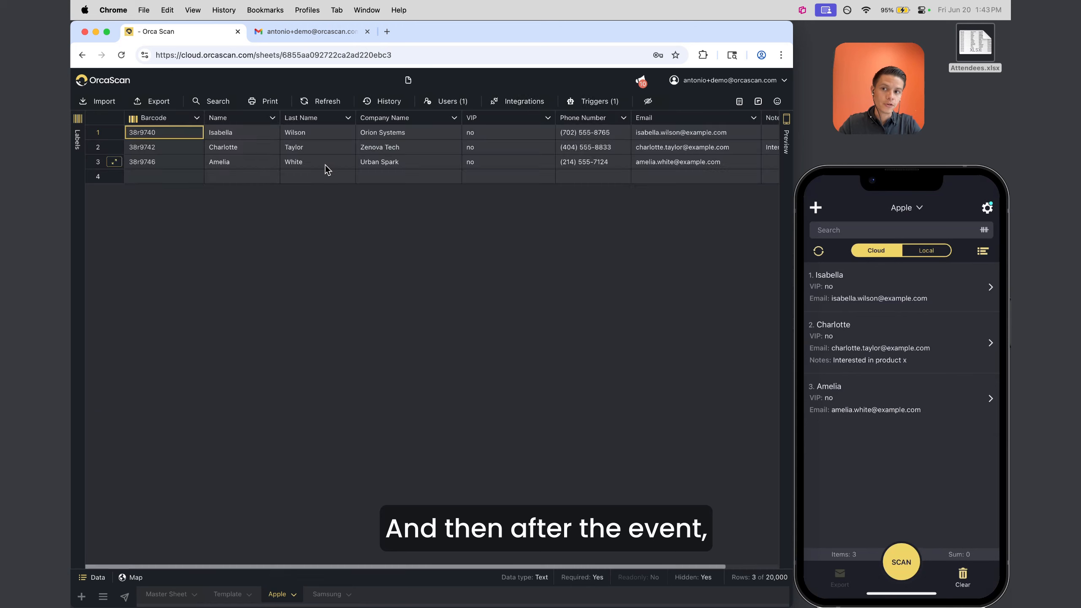
Export the Apple sheet to Excel as Apple.xlsx, review it, and close the workbook
left_click(153, 102)
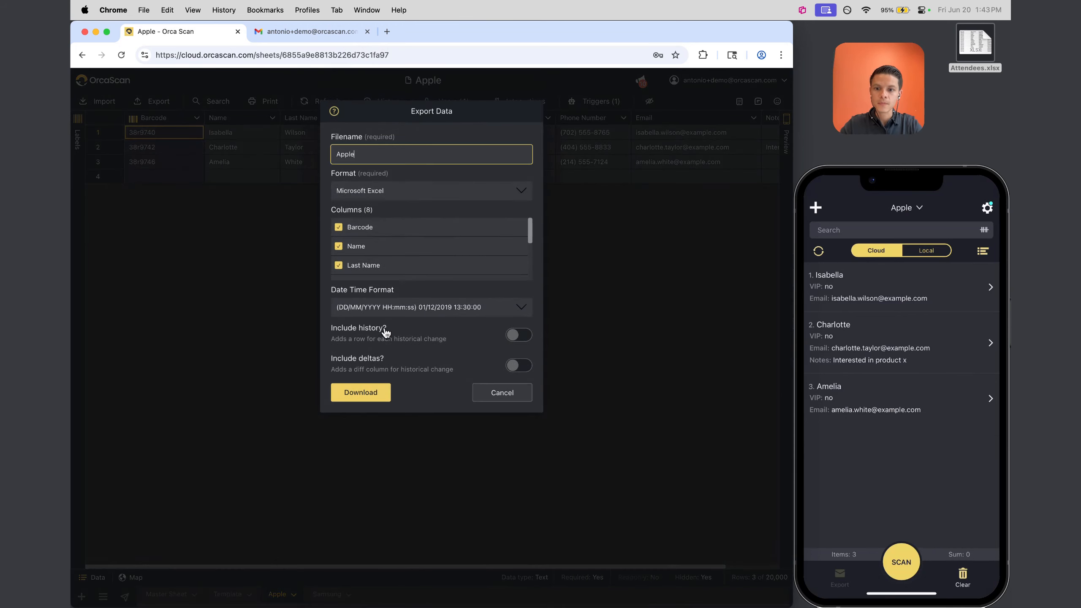
left_click(361, 392)
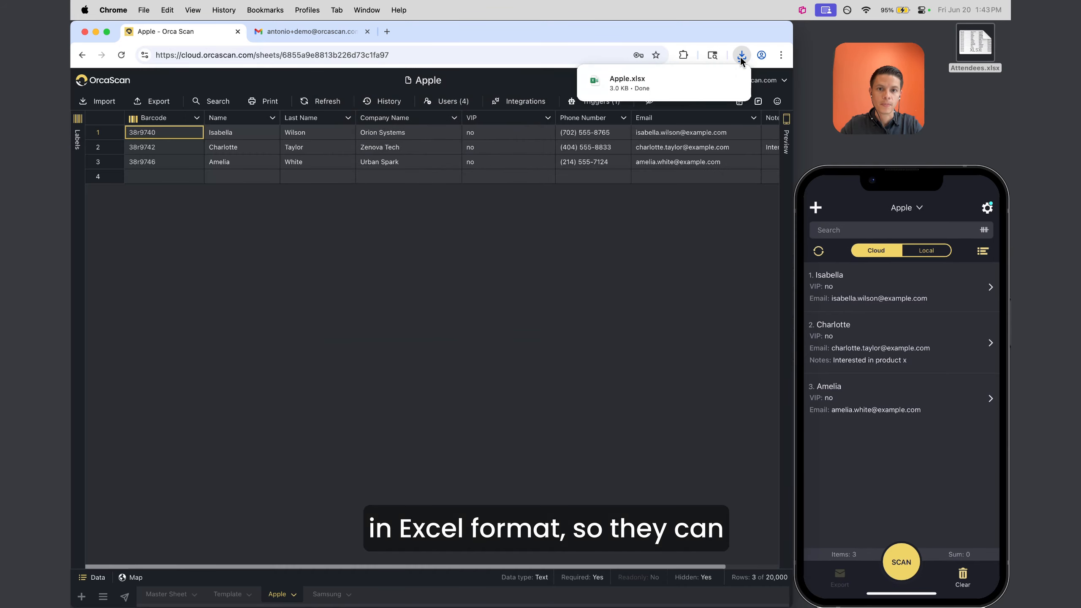
left_click(628, 82)
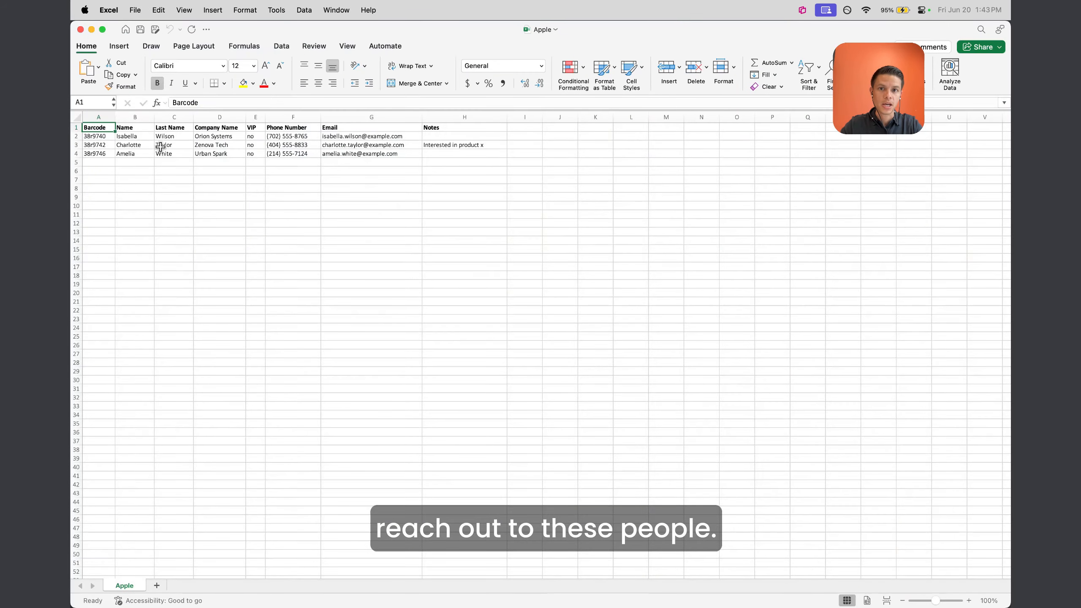
left_click_drag(174, 146, 425, 186)
left_click_drag(294, 310, 293, 294)
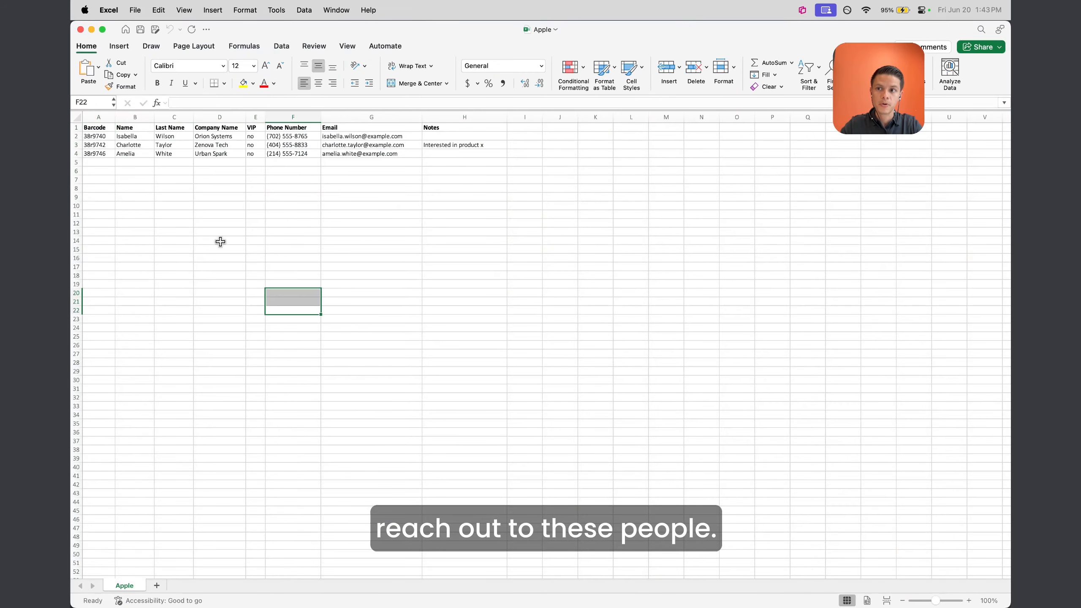
left_click(80, 30)
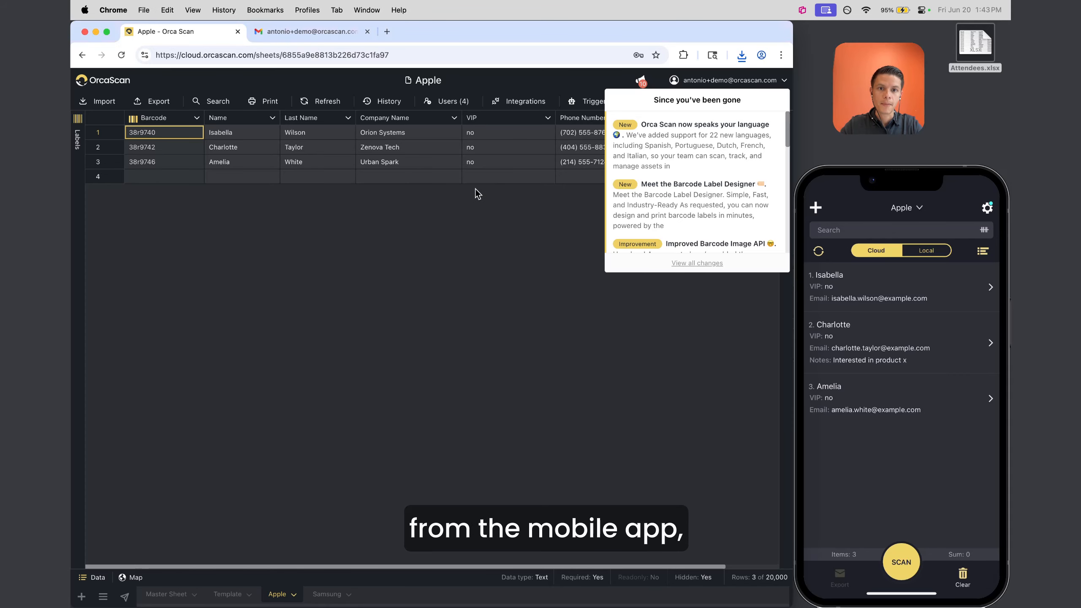
Switch the phone preview to Local scans and check the Apple sheet's four users
left_click(928, 251)
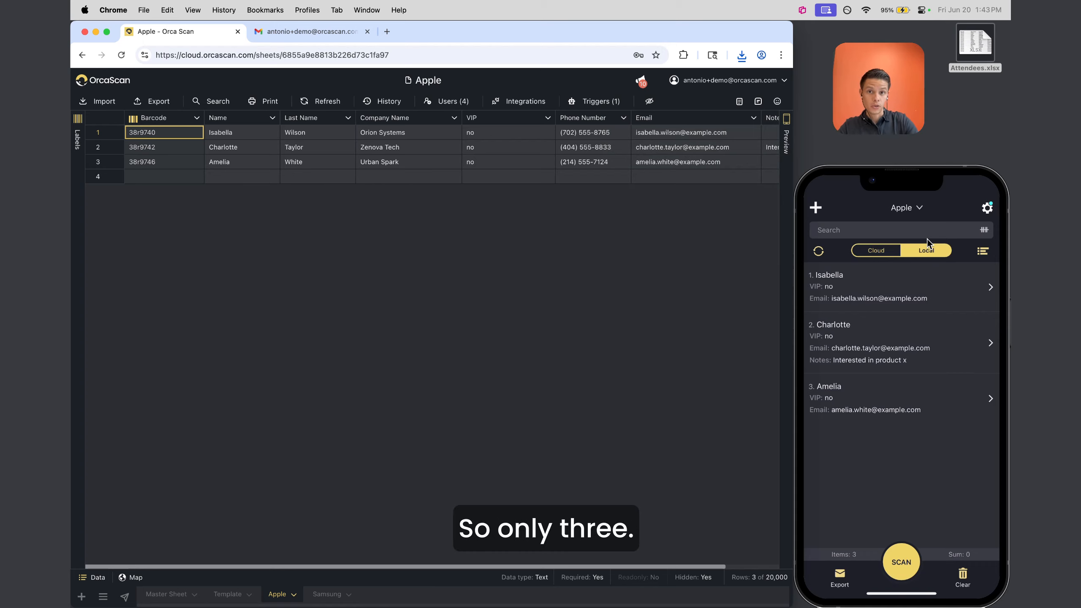
left_click(447, 101)
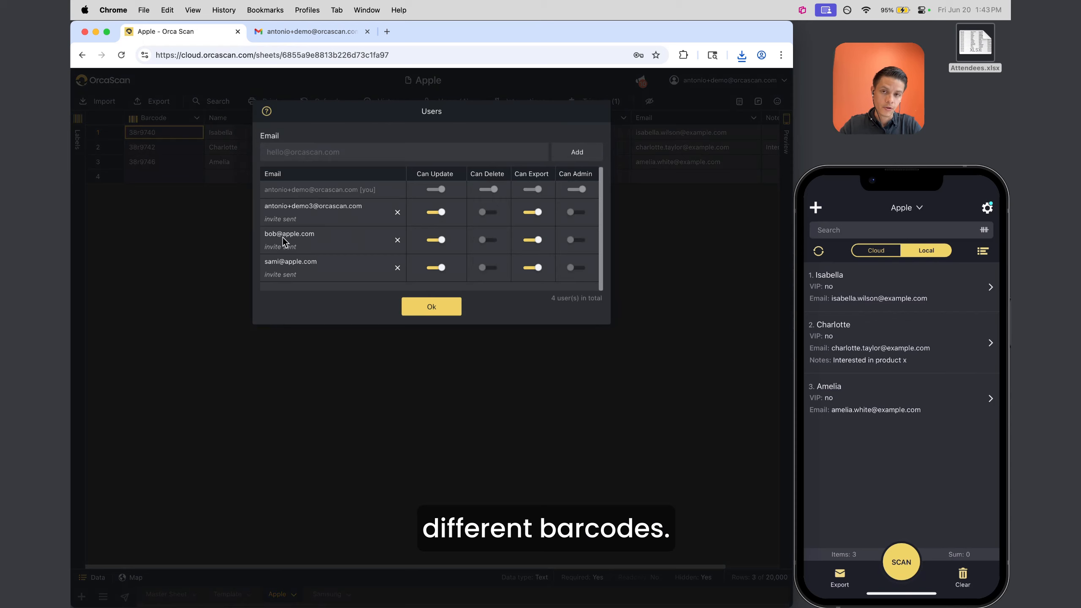
left_click(434, 311)
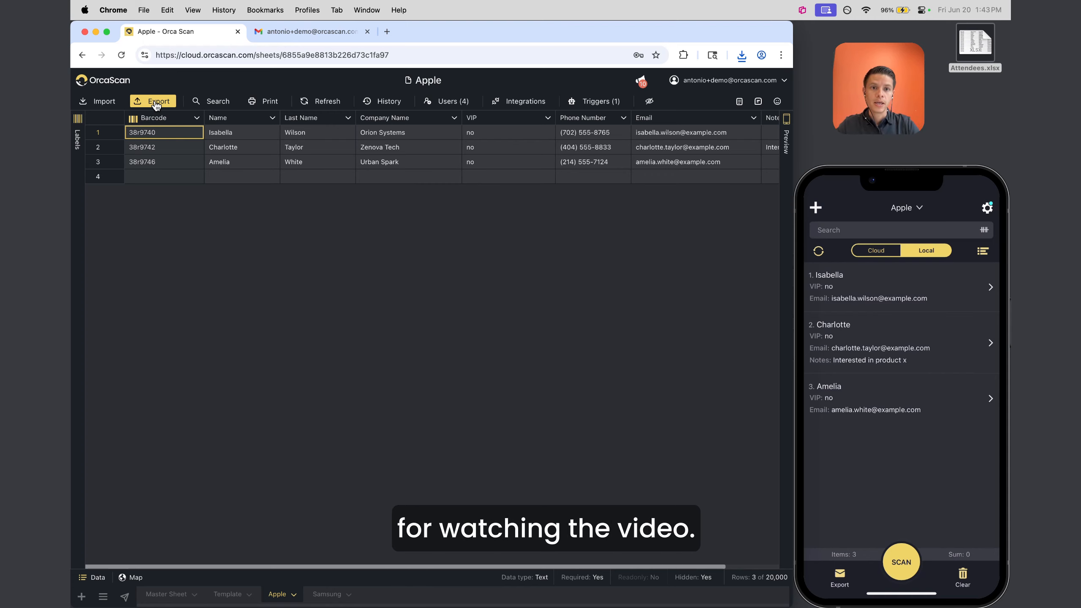
Look at the support chat, close it, and start a fresh browser tab
left_click(758, 102)
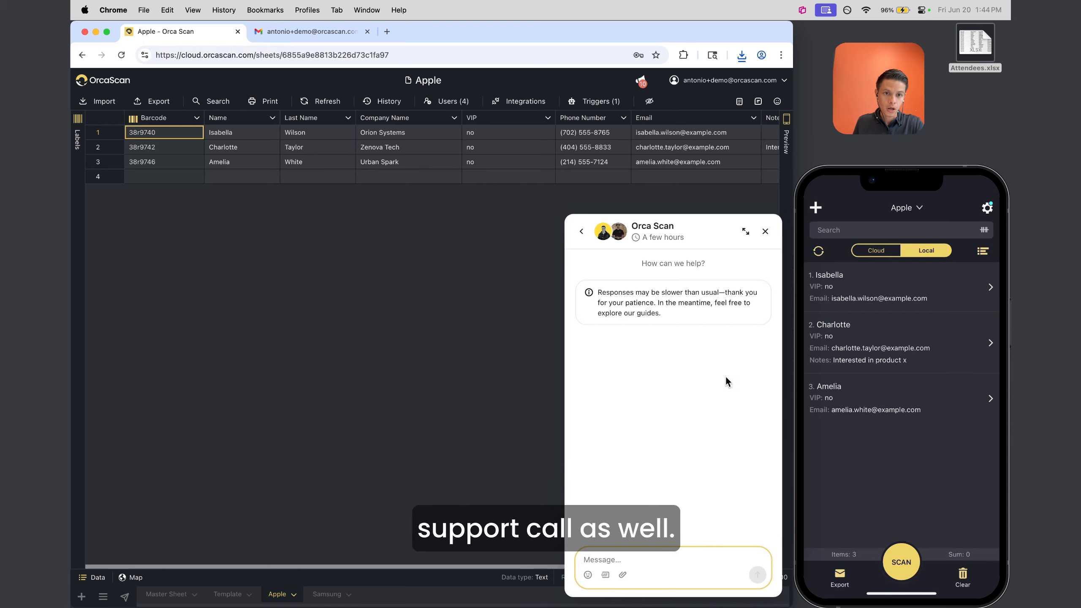
left_click(765, 232)
left_click(387, 31)
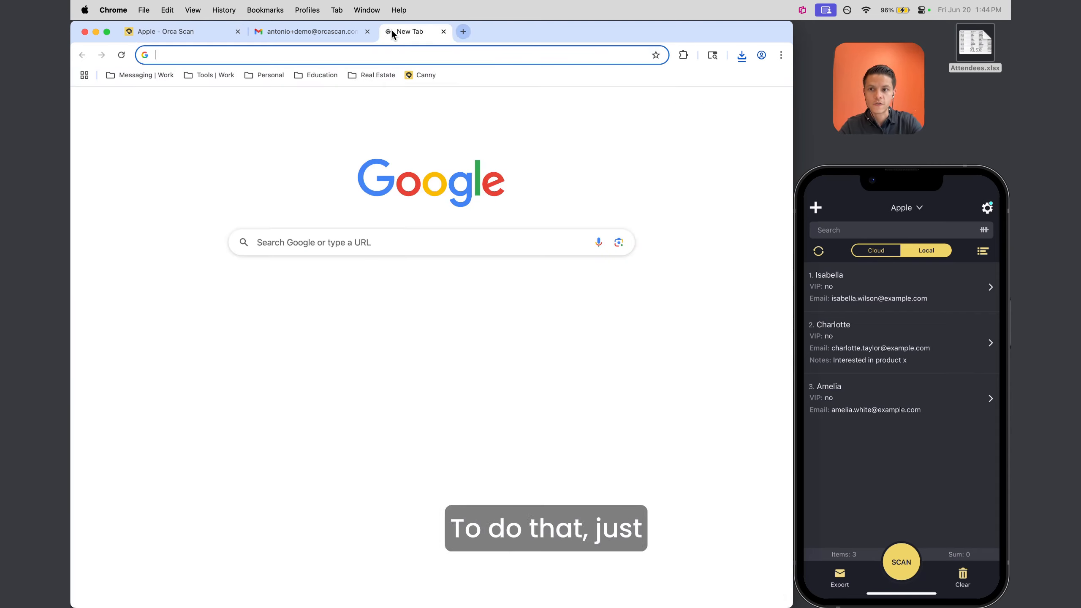
Go to orcascan.com and open Book a demo with the Technical Support option
type("orca")
key("Return")
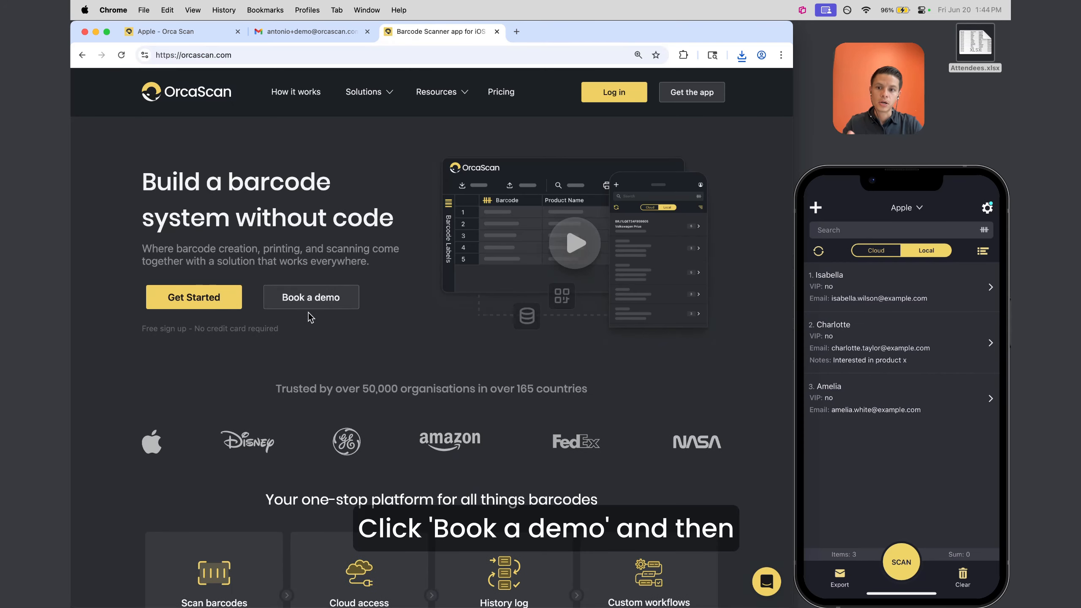
left_click(290, 292)
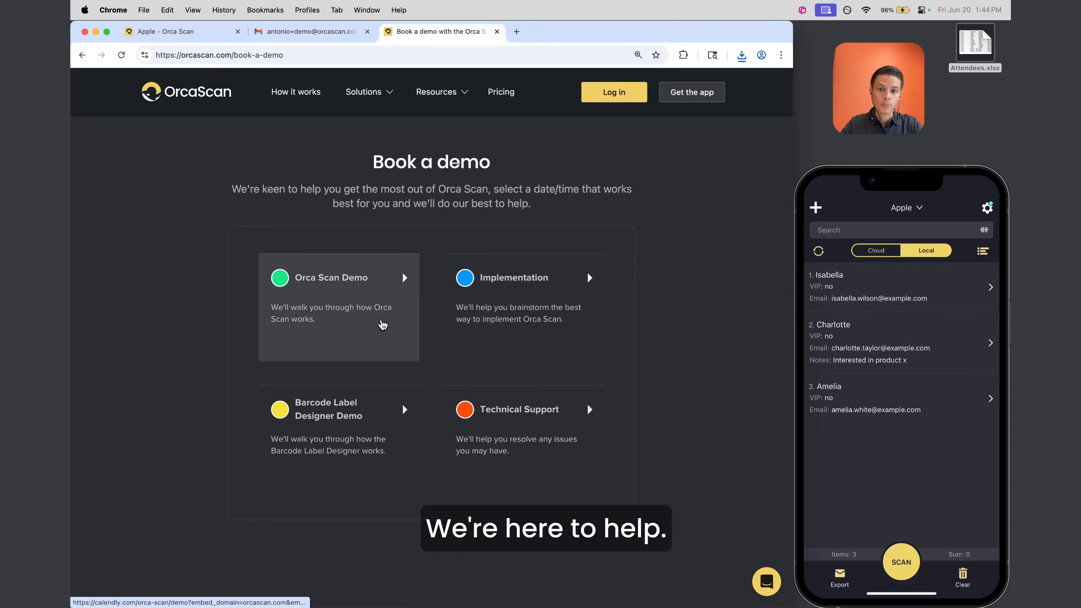
left_click(508, 407)
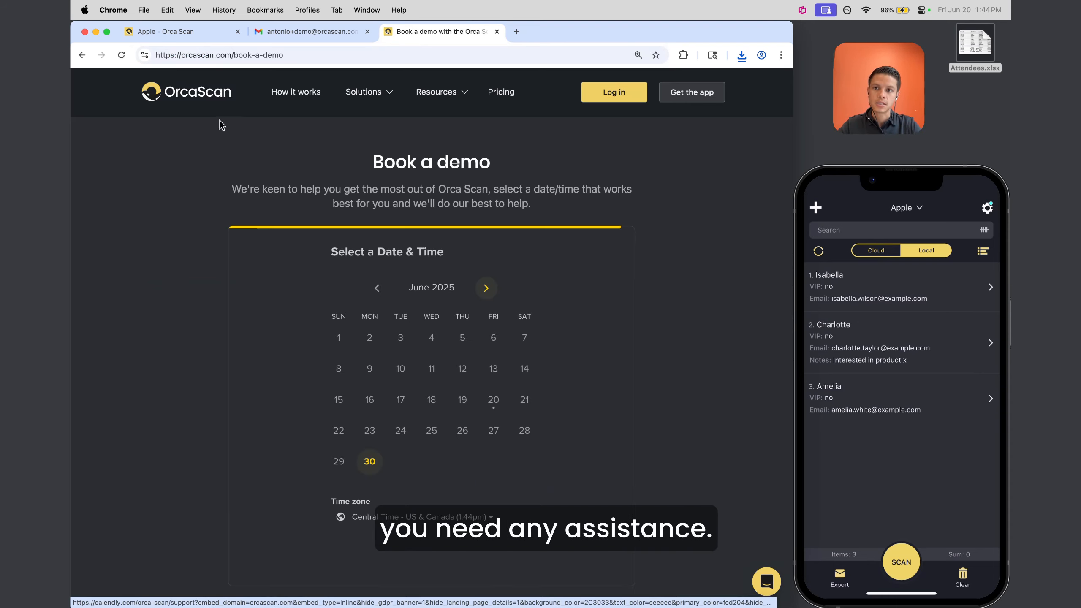
Open the Getting Started guides from the Apple sheet's Docs link, then return to the Apple tab
left_click(182, 31)
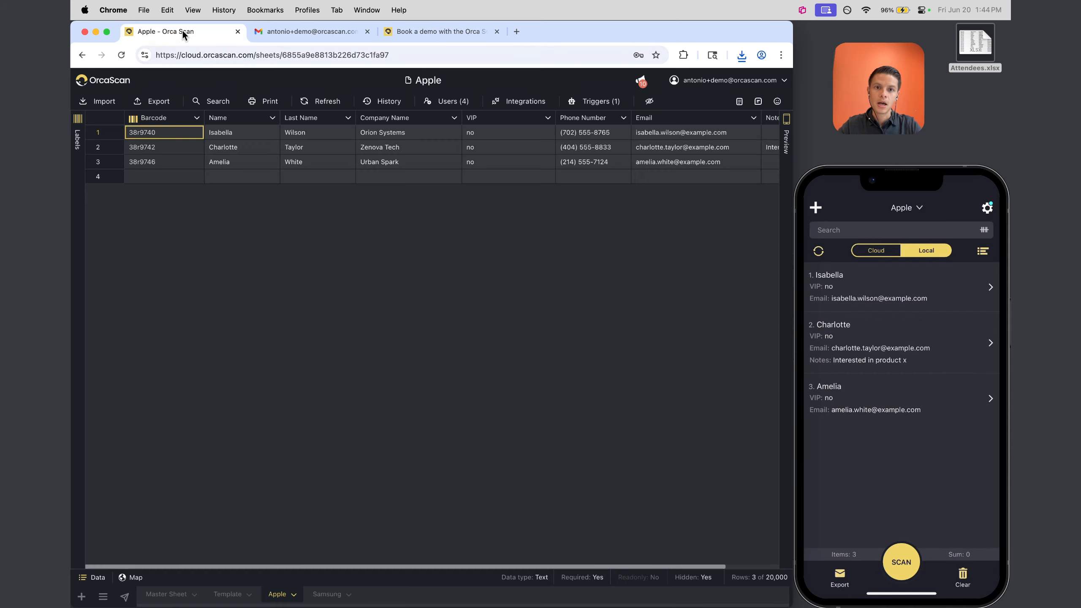
left_click(739, 102)
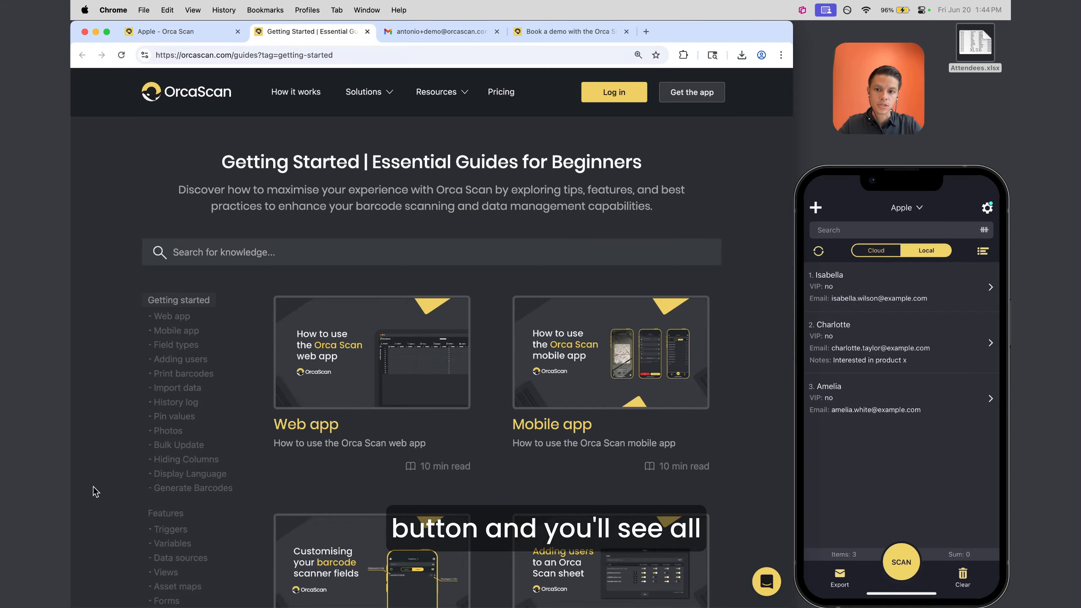
scroll(542, 410, "down", 15)
scroll(542, 410, "up", 15)
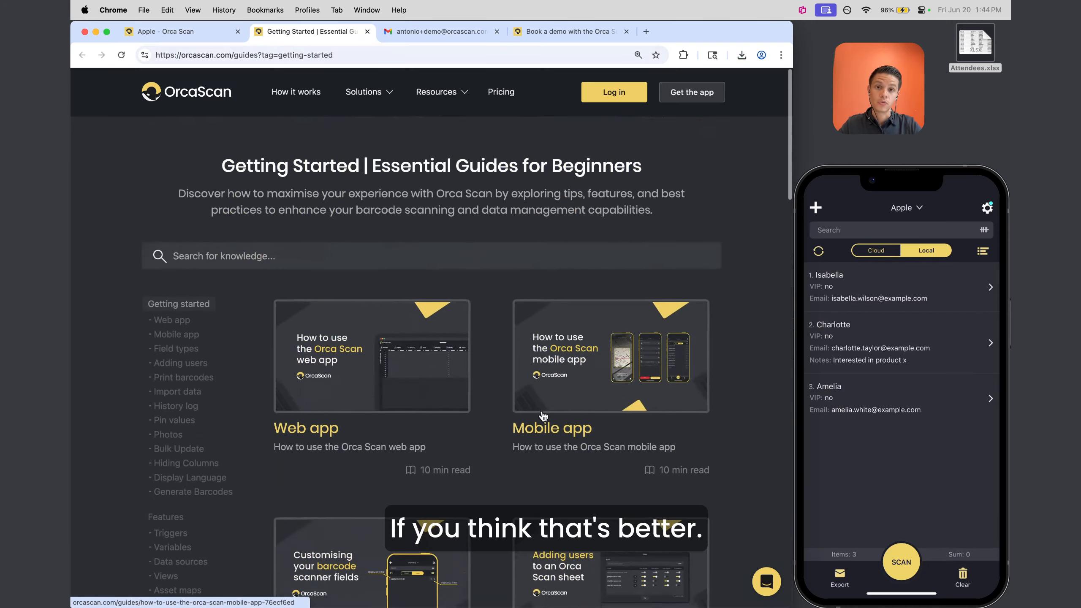
scroll(542, 415, "down", 1)
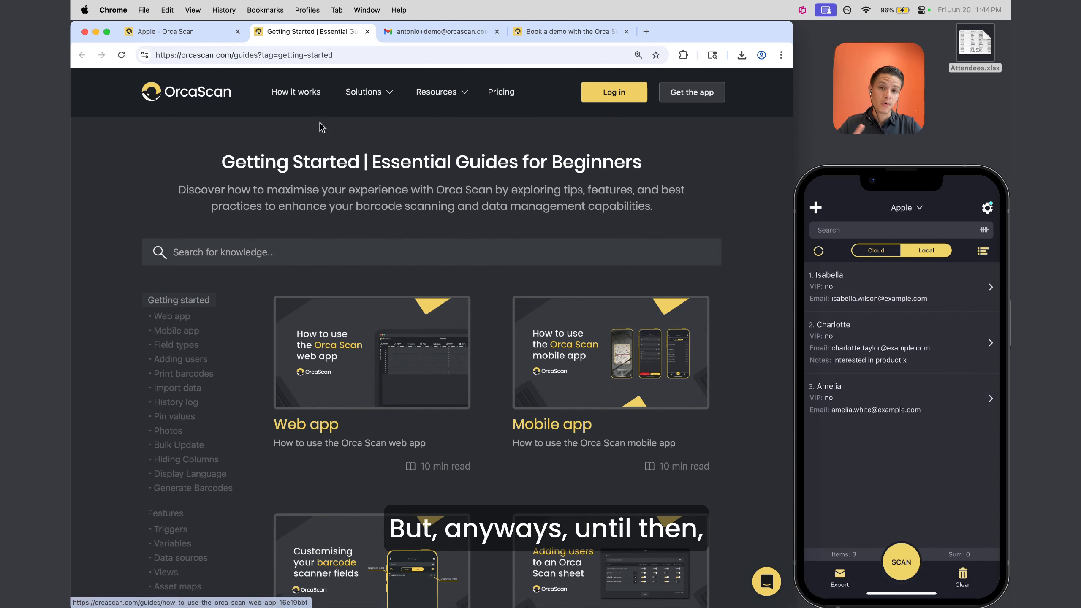
left_click(181, 32)
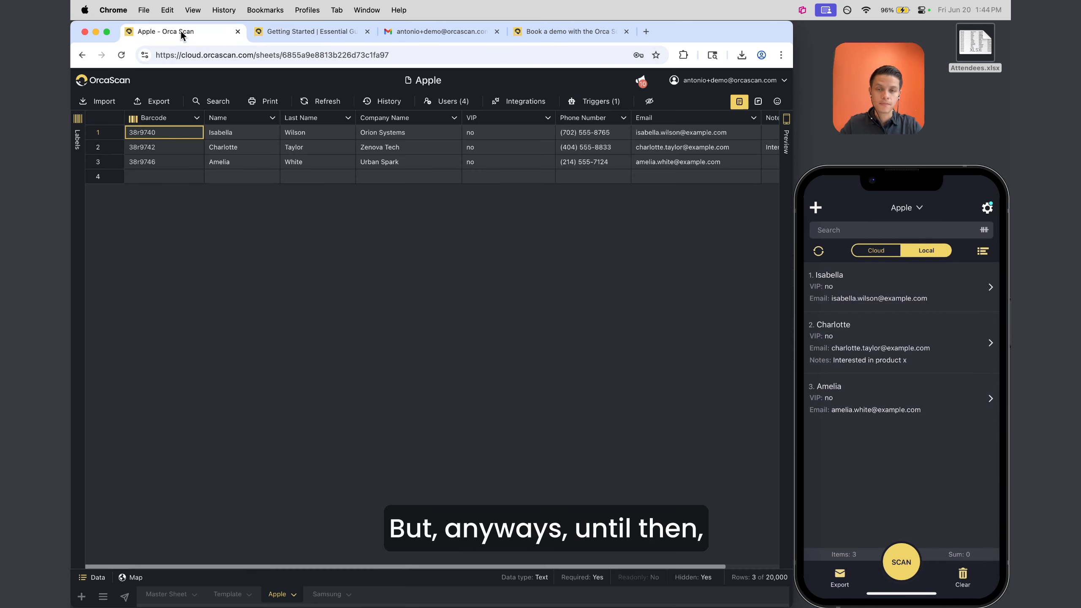